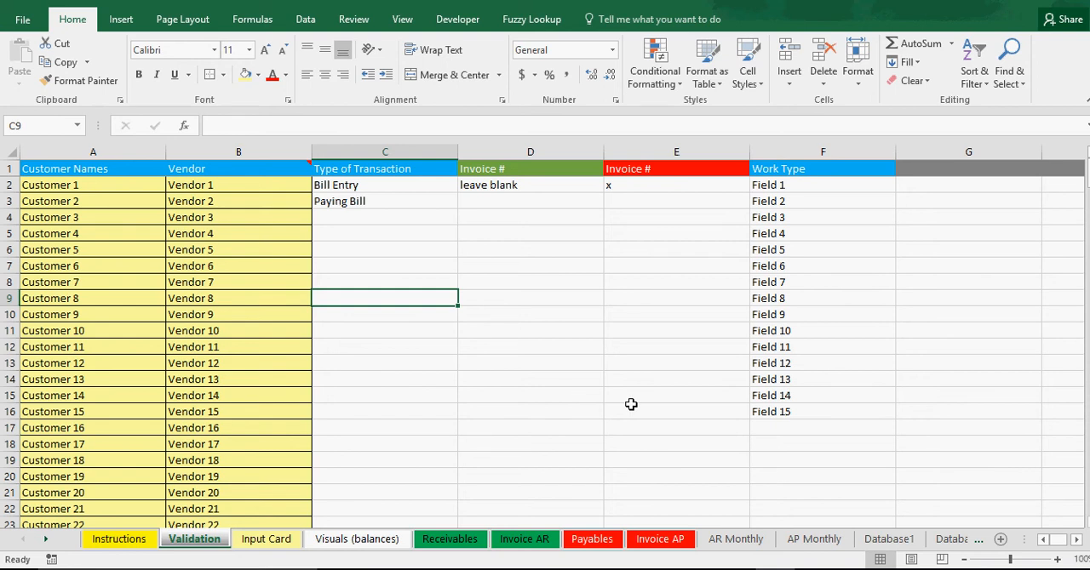
# Open the Database2 sheet and start editing its sheet name.
pyautogui.click(948, 540)
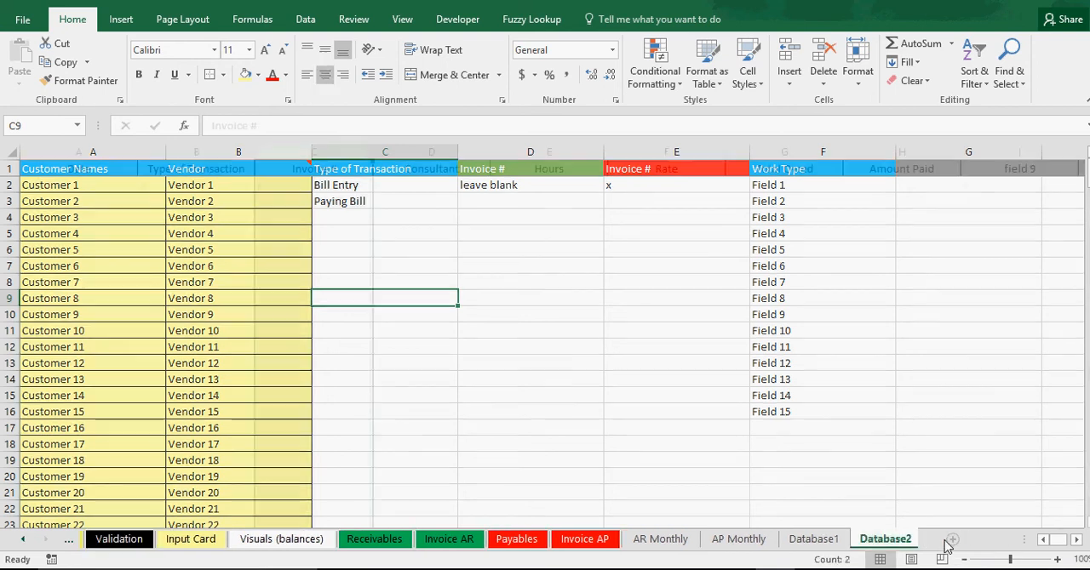
pyautogui.rightClick(889, 543)
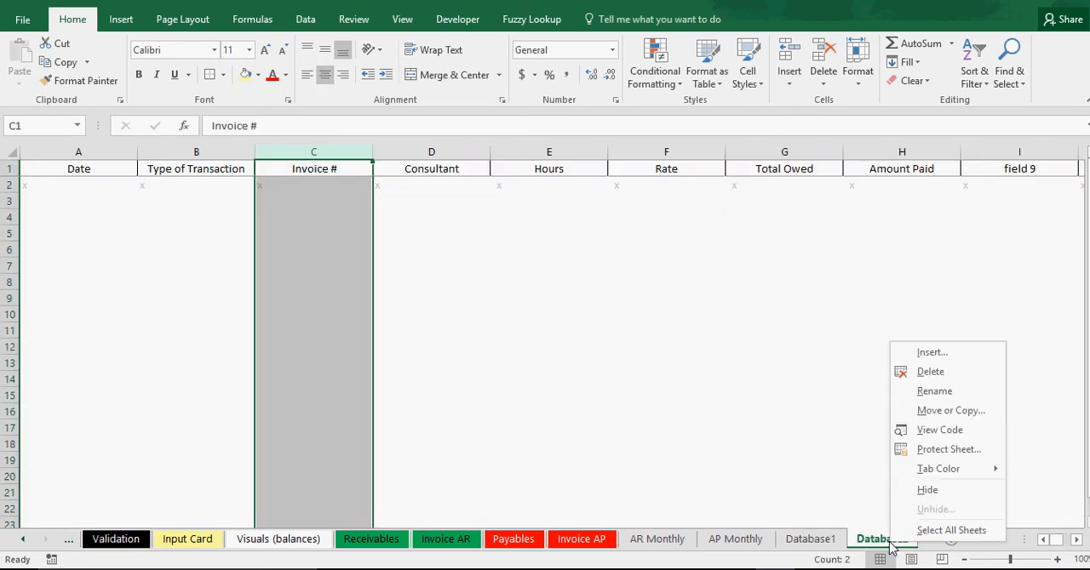
pyautogui.press('Escape')
pyautogui.rightClick(887, 545)
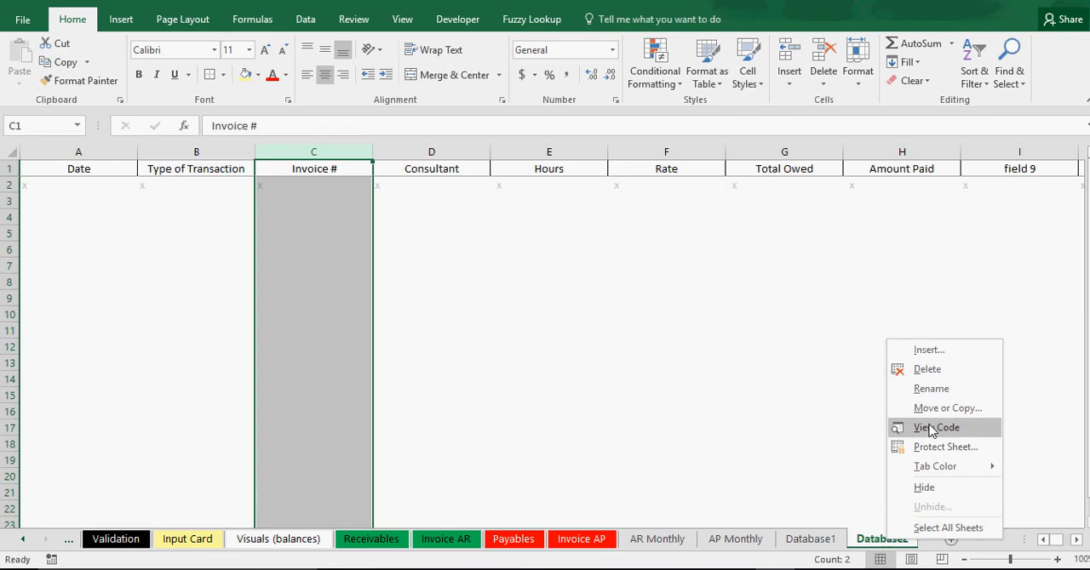
pyautogui.click(930, 388)
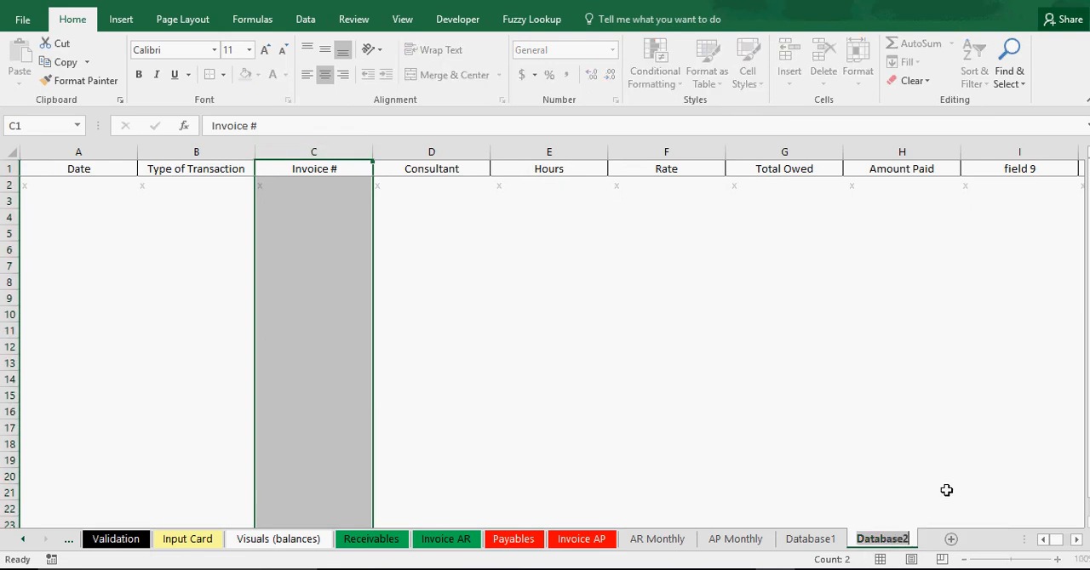
pyautogui.click(862, 448)
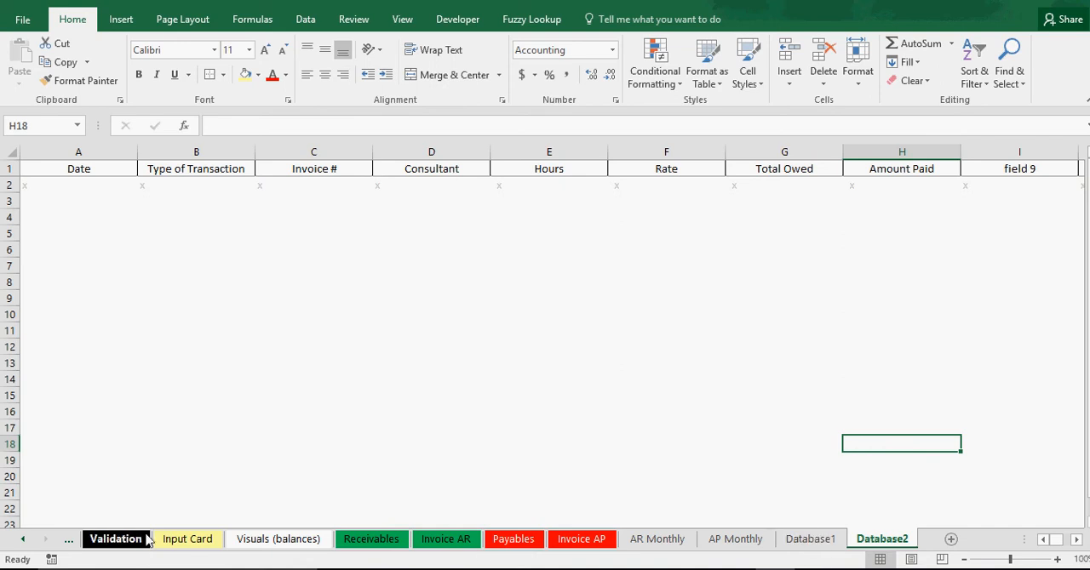
# Switch to the Input Card sheet and go to the Expense Entry form.
pyautogui.click(186, 541)
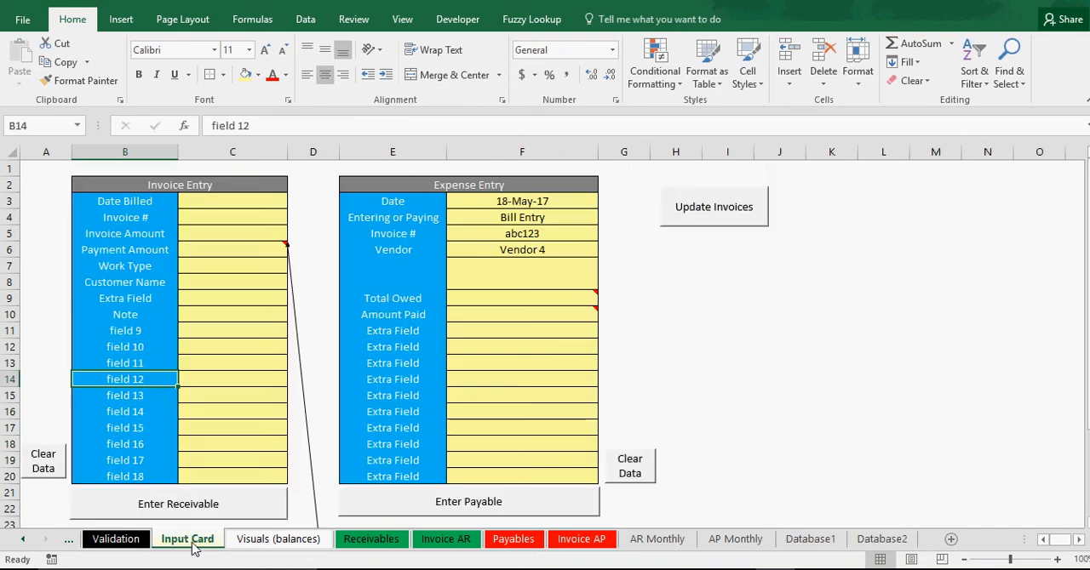
pyautogui.click(808, 424)
pyautogui.click(796, 424)
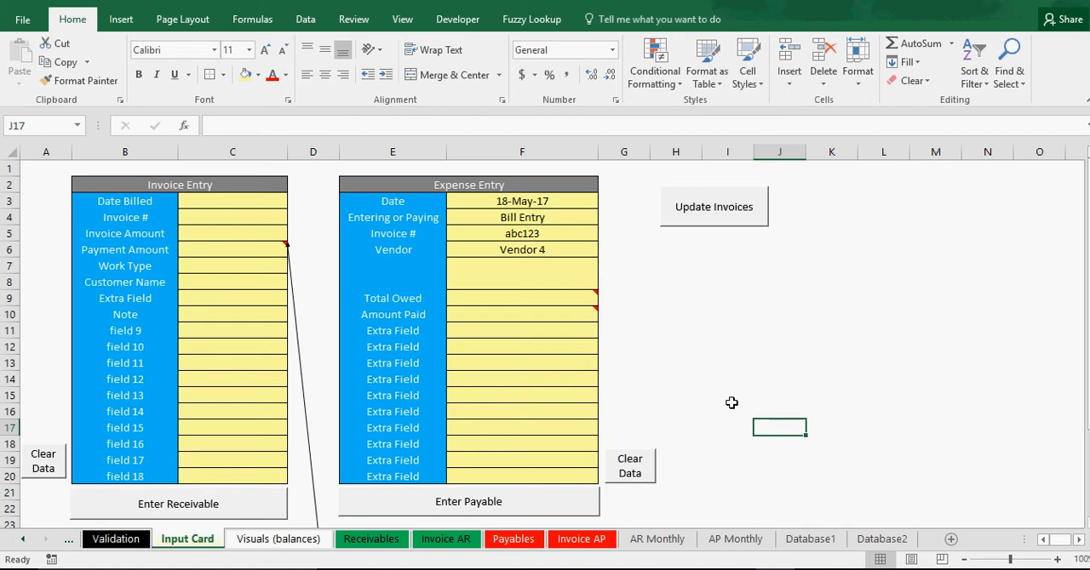
pyautogui.click(852, 337)
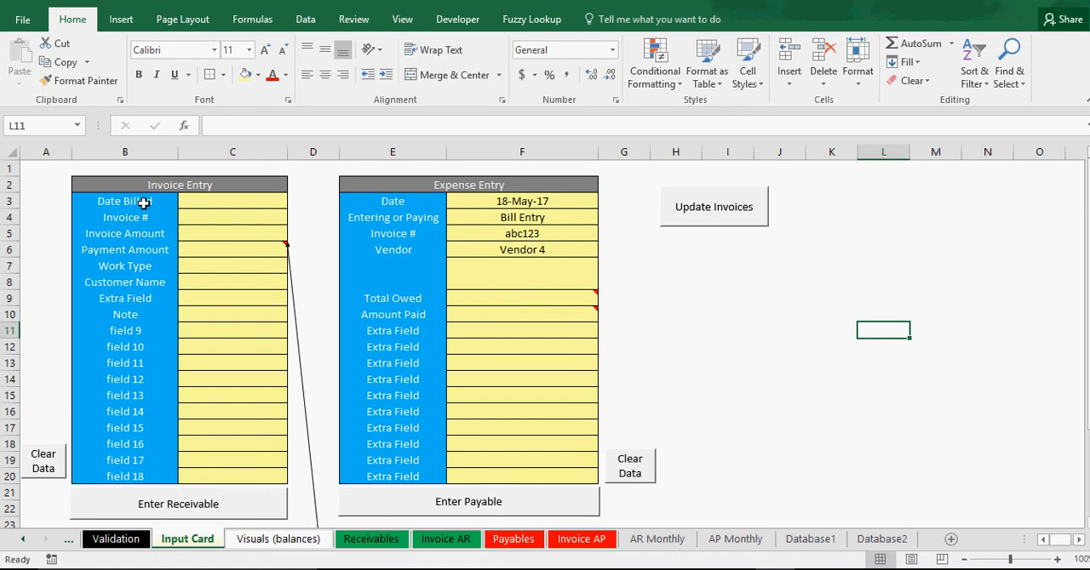
pyautogui.click(505, 343)
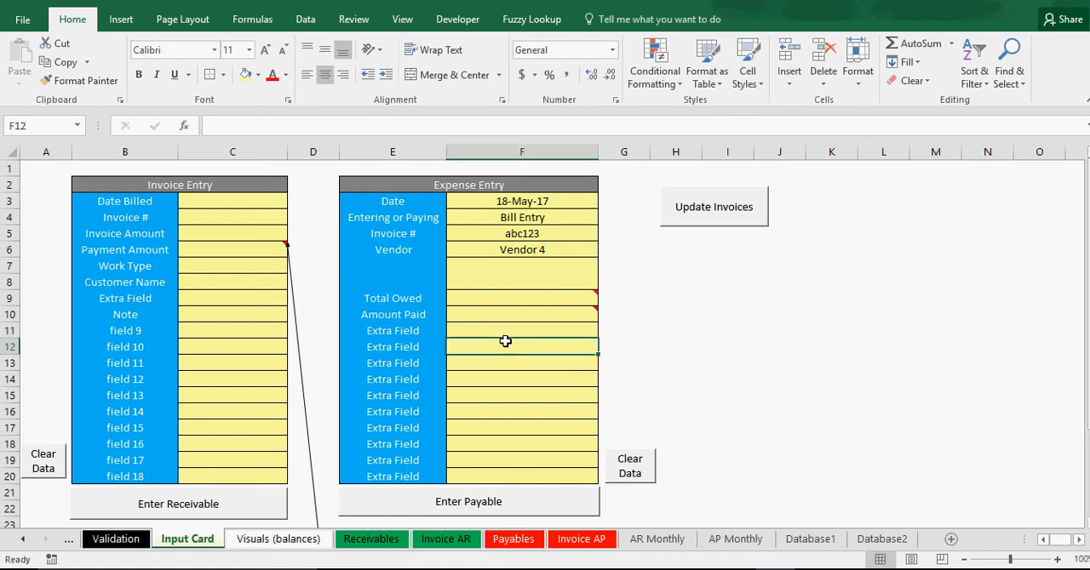
# Check the date in the Expense Entry form and choose Bill Entry for Entering or Paying.
pyautogui.click(533, 203)
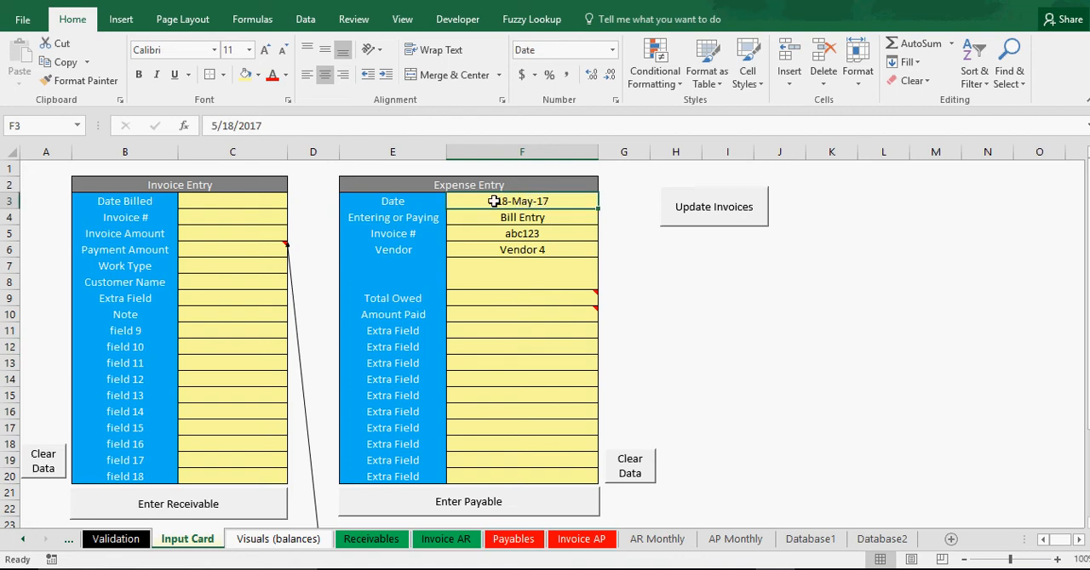
pyautogui.moveTo(464, 200); pyautogui.dragTo(417, 201)
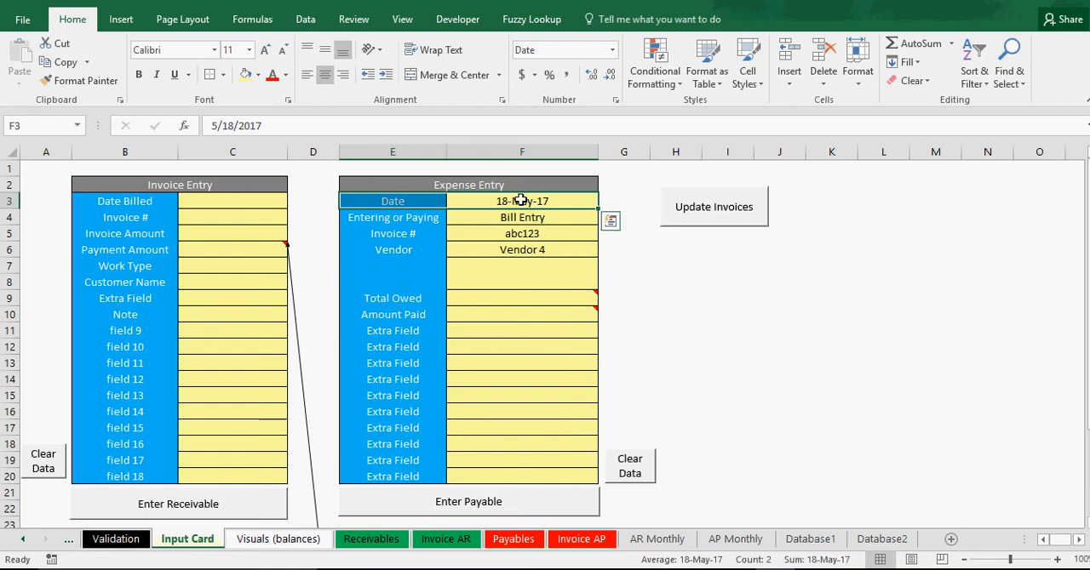
pyautogui.click(521, 200)
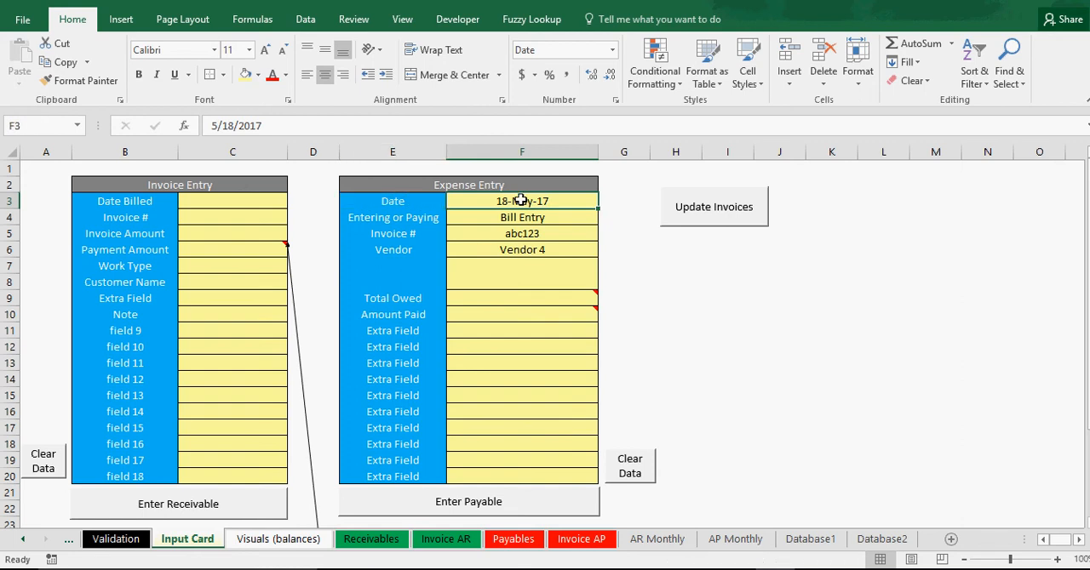
pyautogui.click(526, 217)
pyautogui.click(605, 218)
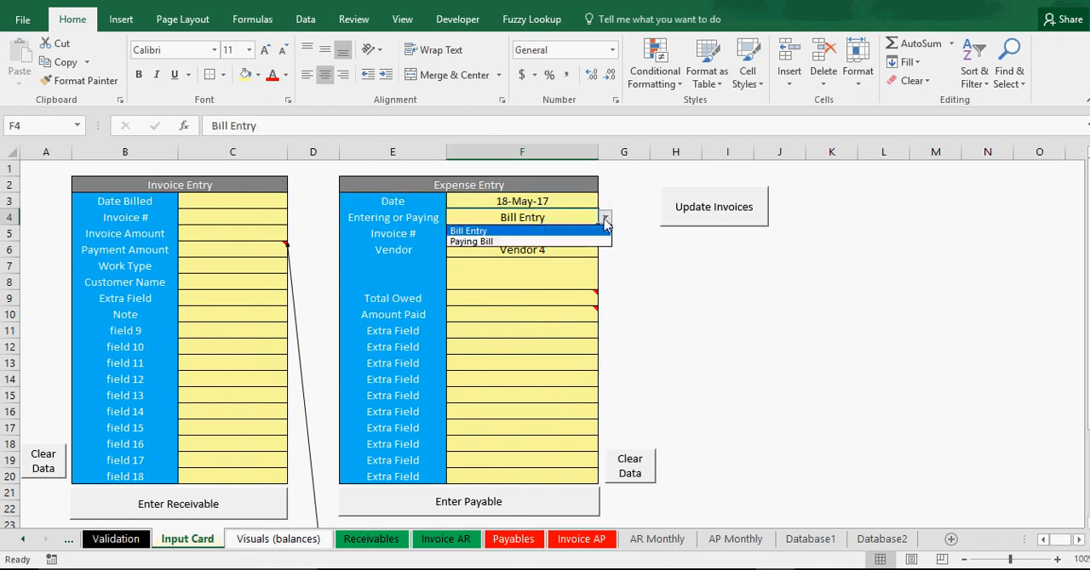
pyautogui.click(502, 231)
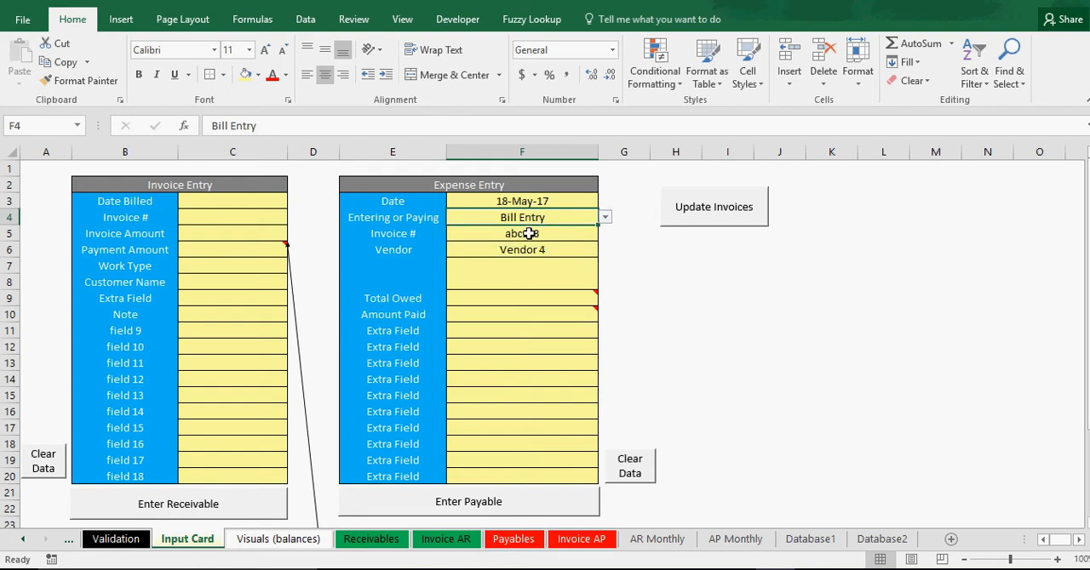
# Examine the Invoice # cell and the list of available vendors in the Expense Entry form.
pyautogui.click(528, 233)
pyautogui.click(522, 247)
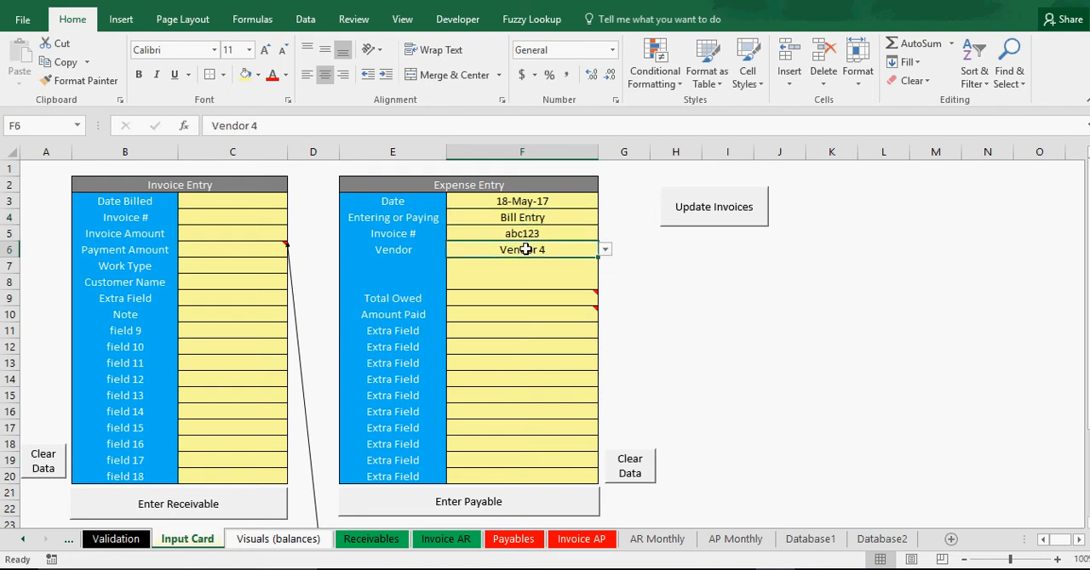
pyautogui.click(604, 250)
pyautogui.moveTo(603, 282)
pyautogui.mouseDown()
pyautogui.moveTo(606, 334)
pyautogui.moveTo(610, 277)
pyautogui.mouseUp()
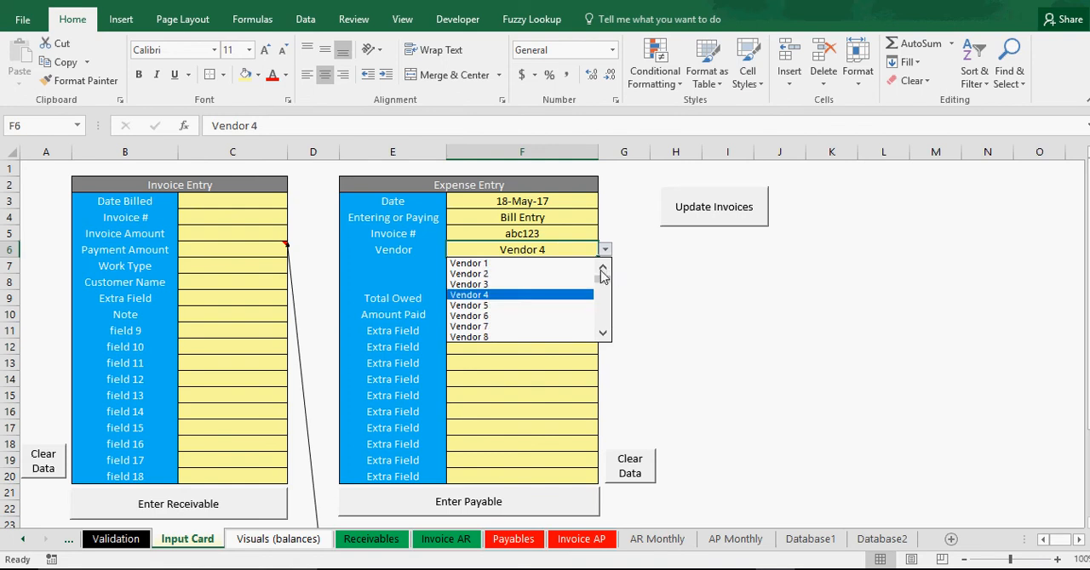
pyautogui.click(671, 273)
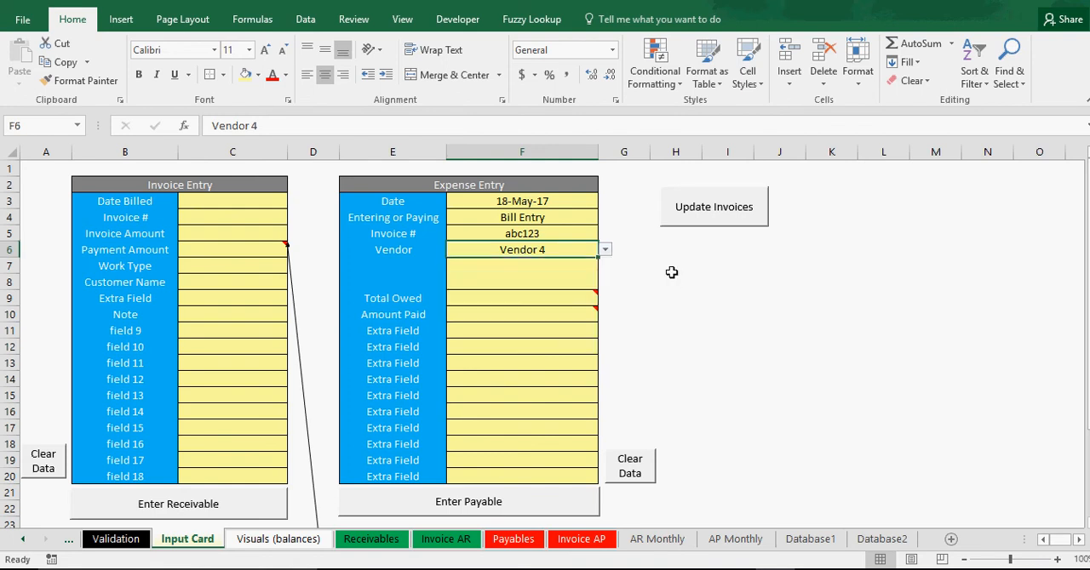
# Read the cell comments on Total Owed and Amount Paid in the Expense Entry form.
pyautogui.click(496, 278)
pyautogui.click(503, 298)
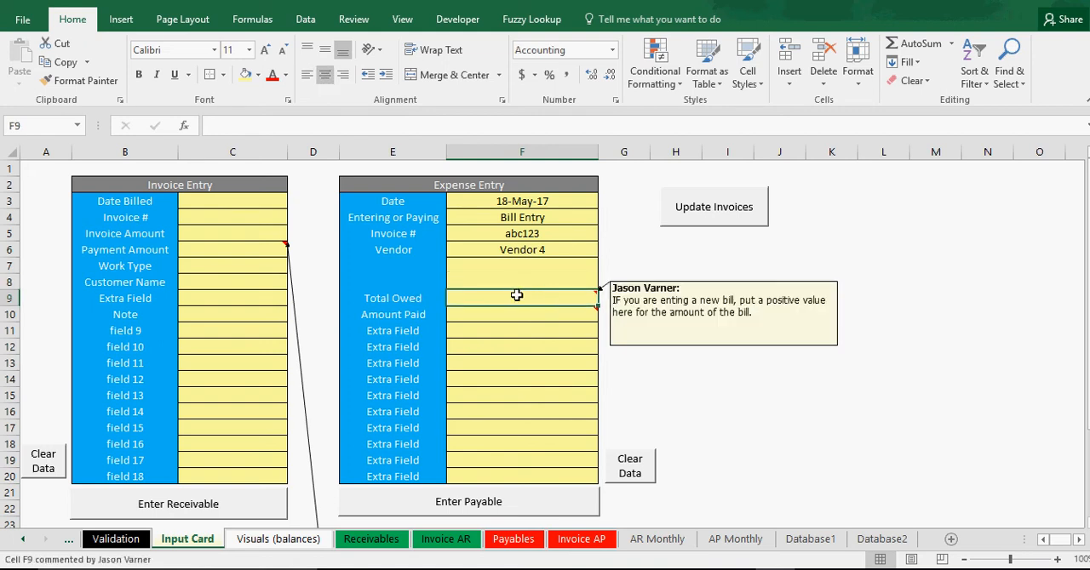
pyautogui.moveTo(512, 314)
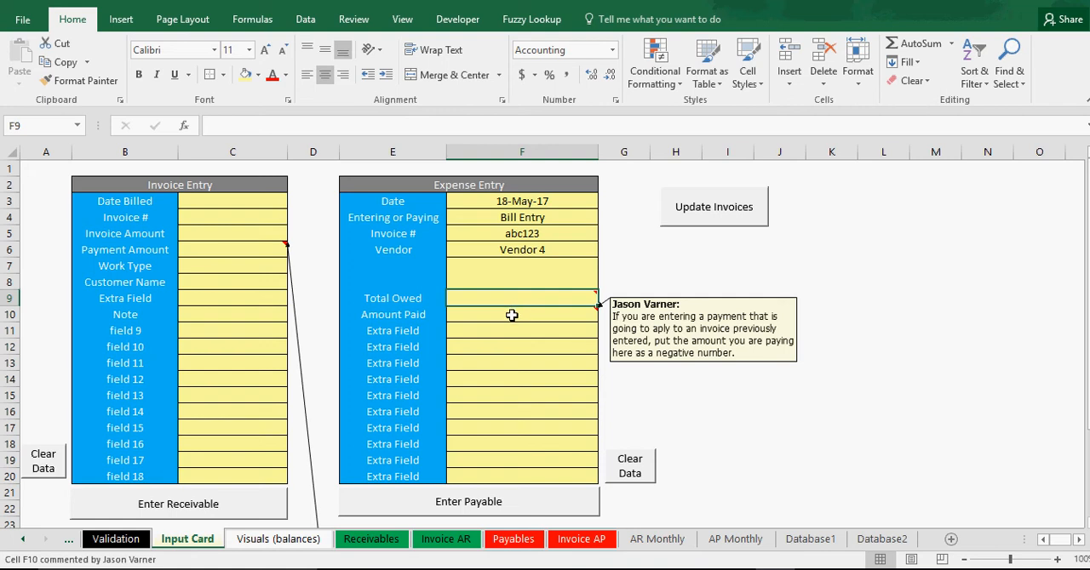
pyautogui.click(493, 317)
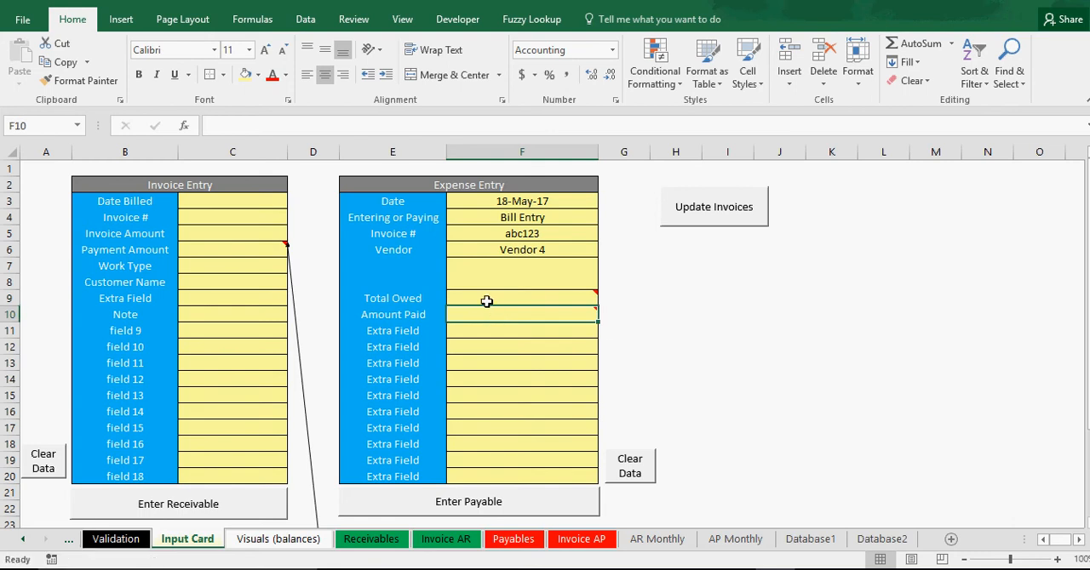
pyautogui.click(485, 298)
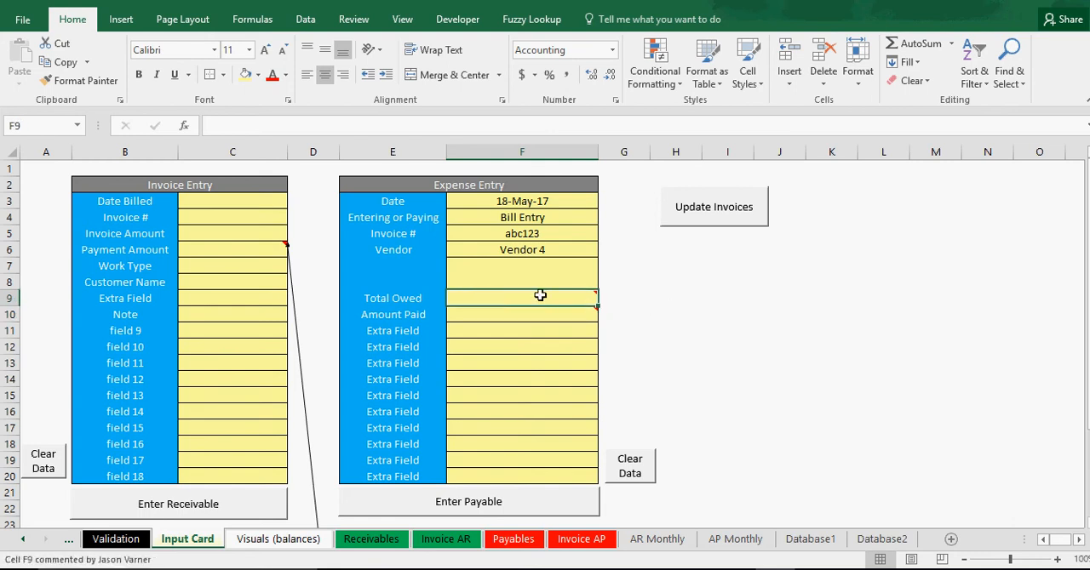
pyautogui.moveTo(553, 300)
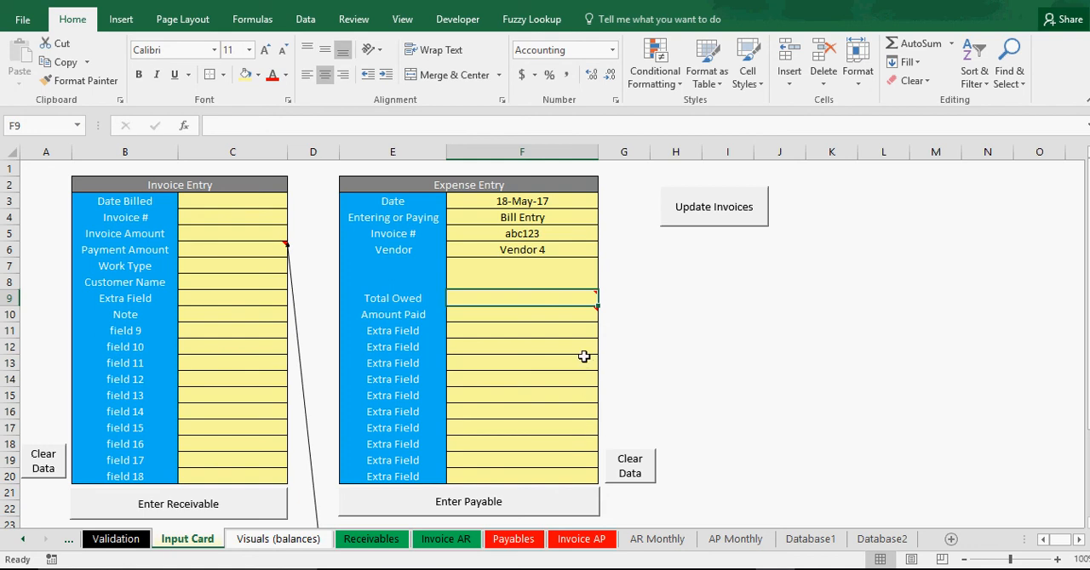
pyautogui.click(693, 362)
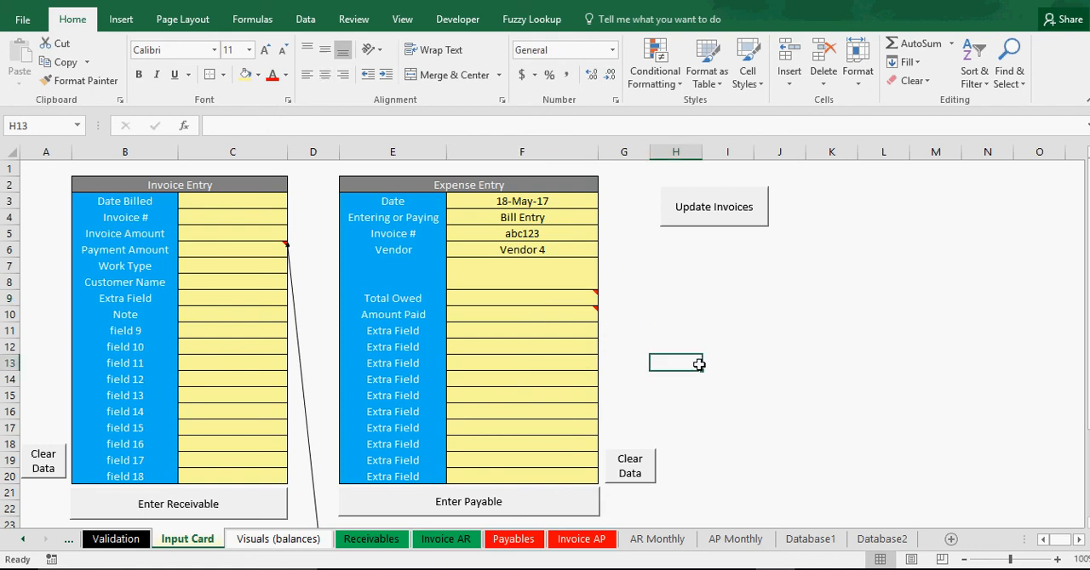
# Enter 10000 as the Total Owed in the Expense Entry form.
pyautogui.click(518, 300)
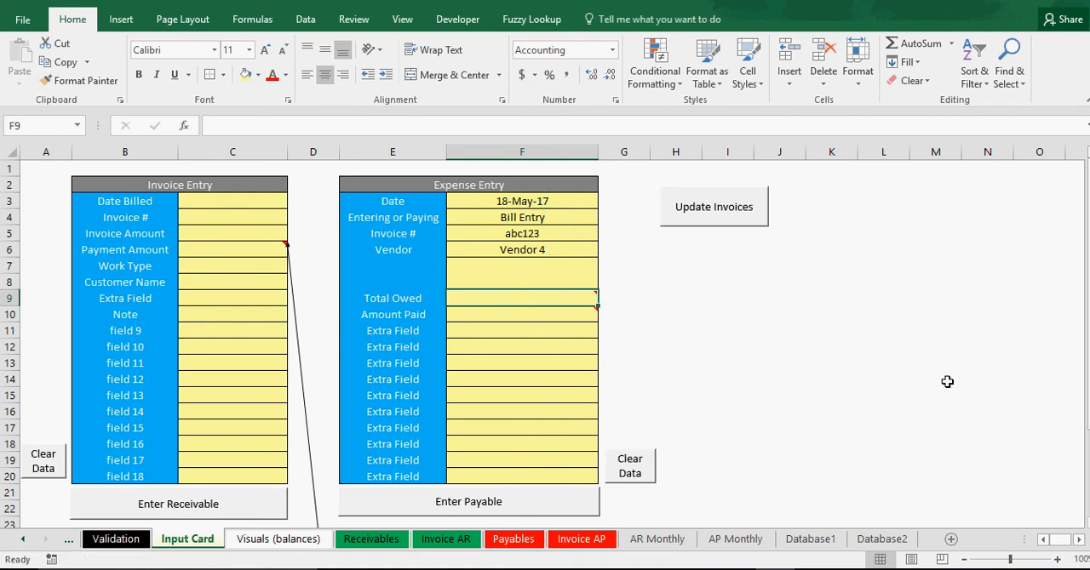
pyautogui.write('10000')
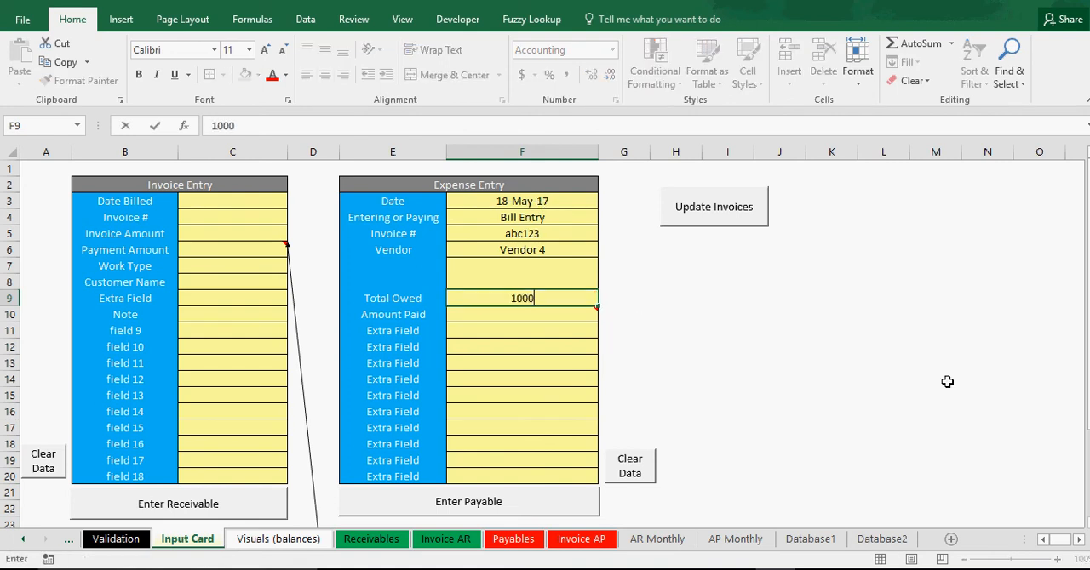
pyautogui.press('Return')
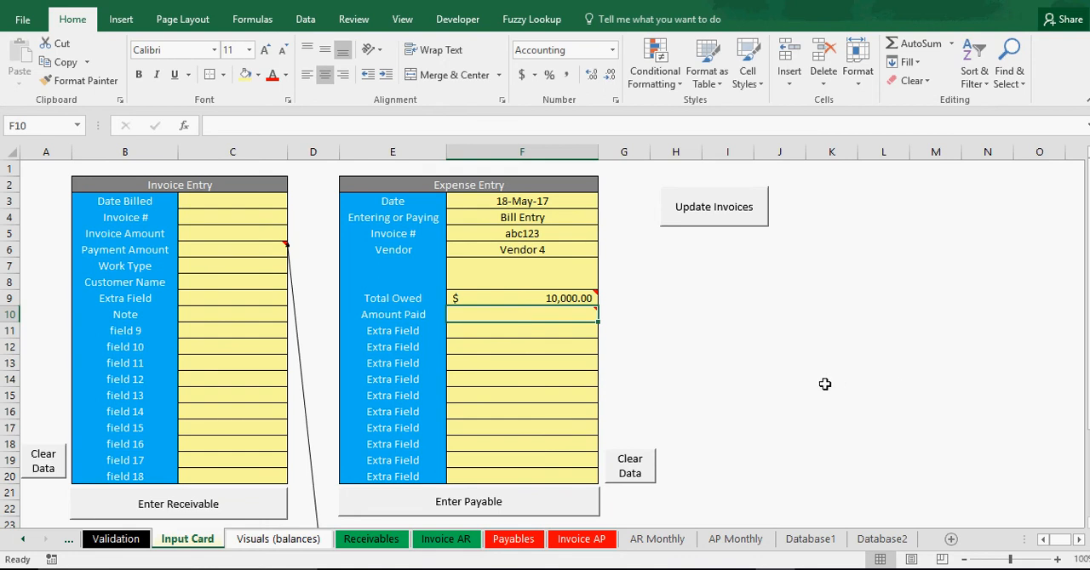
# Look over the Extra Field labels and their input cells below Amount Paid in the Expense Entry form.
pyautogui.click(492, 331)
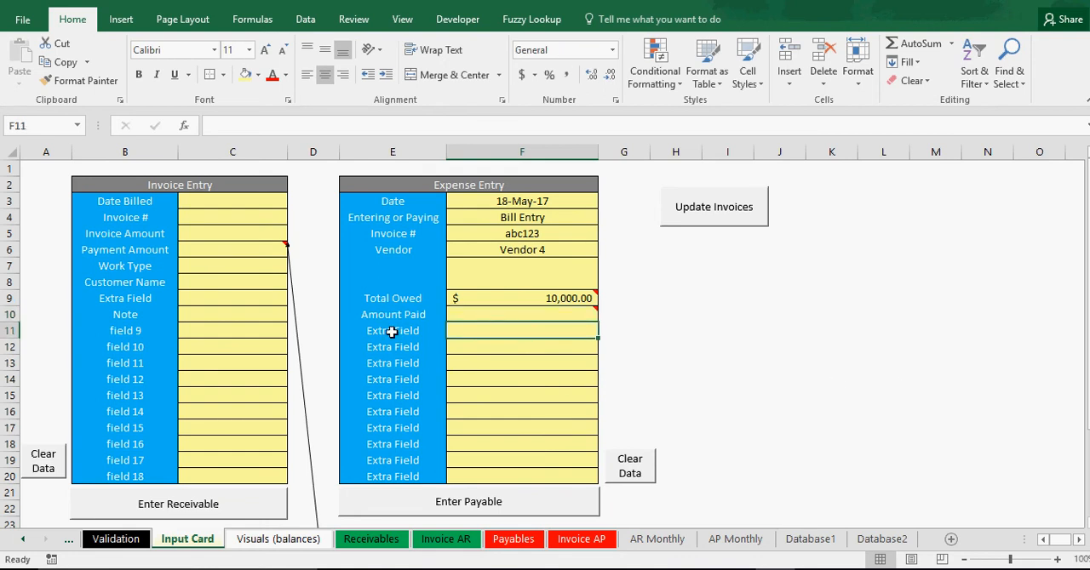
pyautogui.click(392, 331)
pyautogui.click(394, 348)
pyautogui.click(394, 365)
pyautogui.click(397, 413)
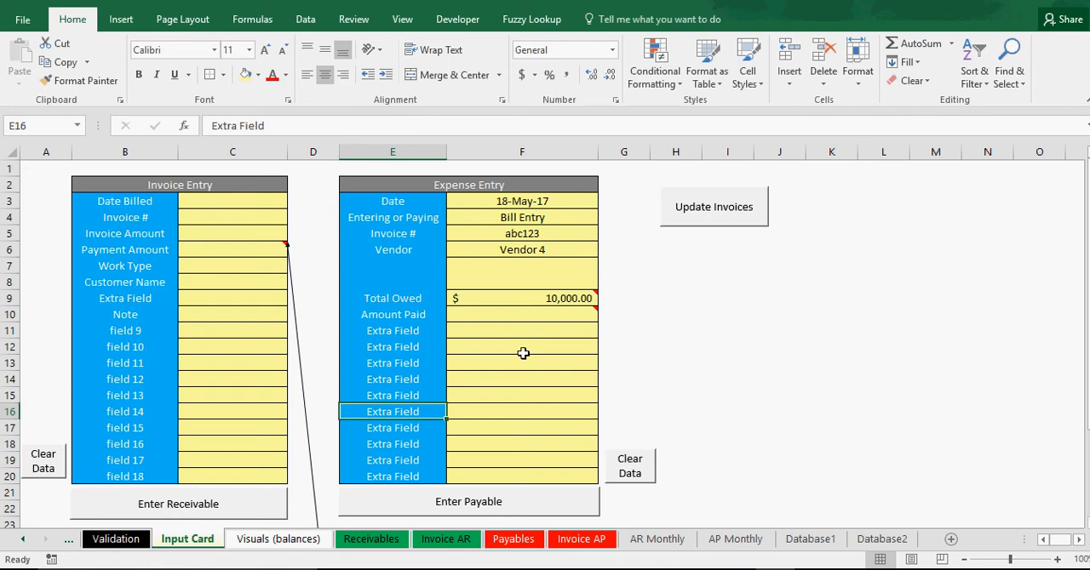
pyautogui.click(482, 333)
pyautogui.click(482, 348)
pyautogui.click(483, 376)
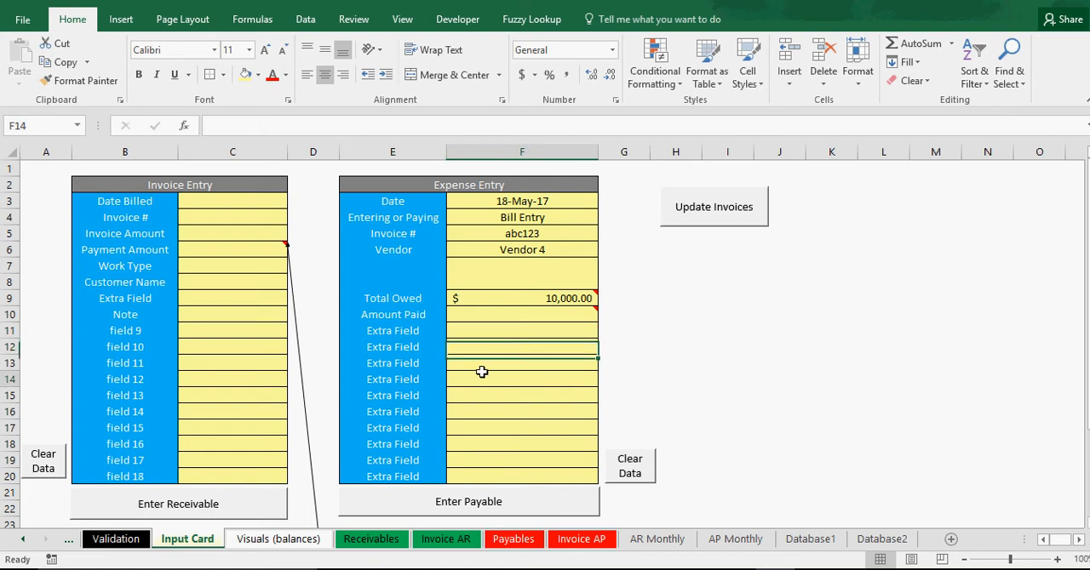
pyautogui.click(400, 330)
pyautogui.click(403, 362)
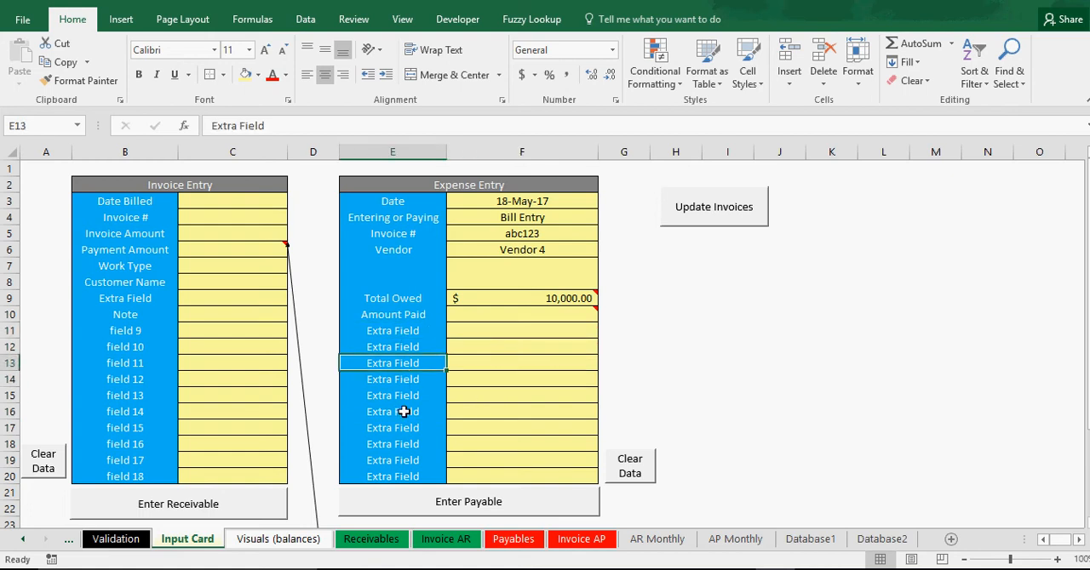
pyautogui.click(403, 411)
pyautogui.click(406, 442)
pyautogui.click(402, 377)
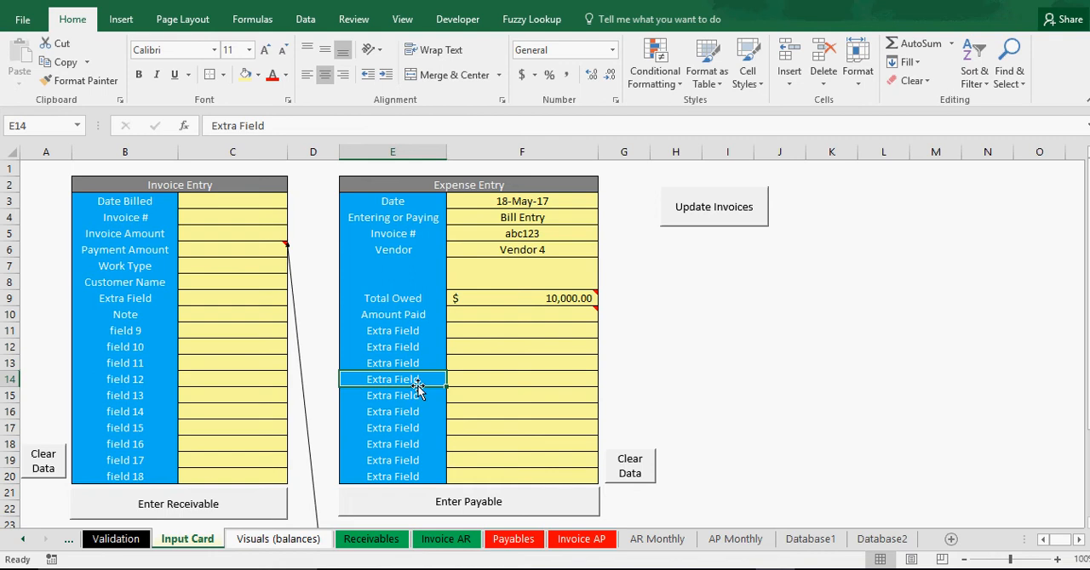
pyautogui.click(398, 348)
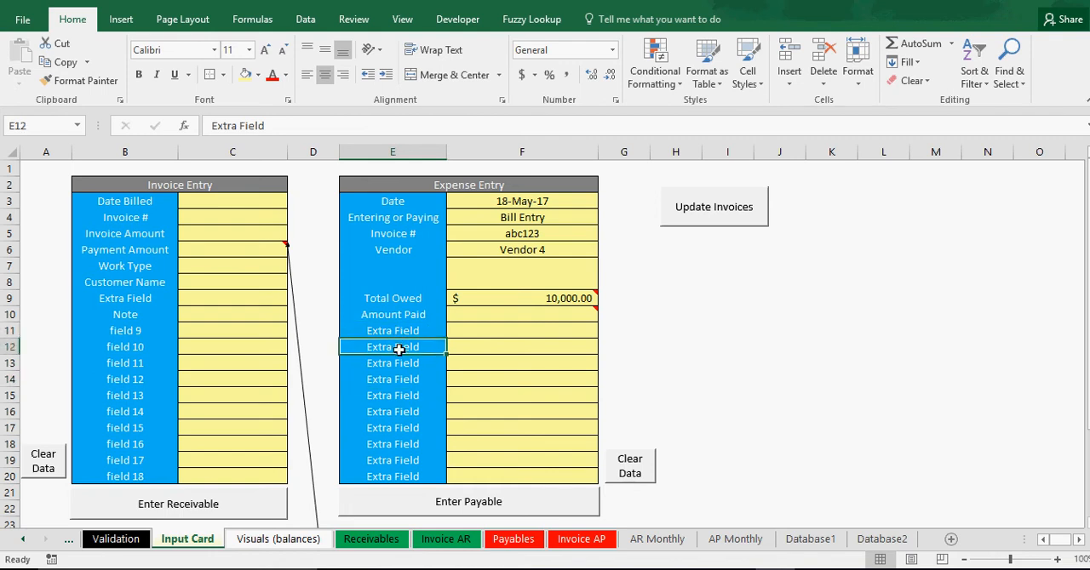
pyautogui.click(400, 365)
pyautogui.click(402, 392)
pyautogui.click(402, 416)
pyautogui.click(403, 440)
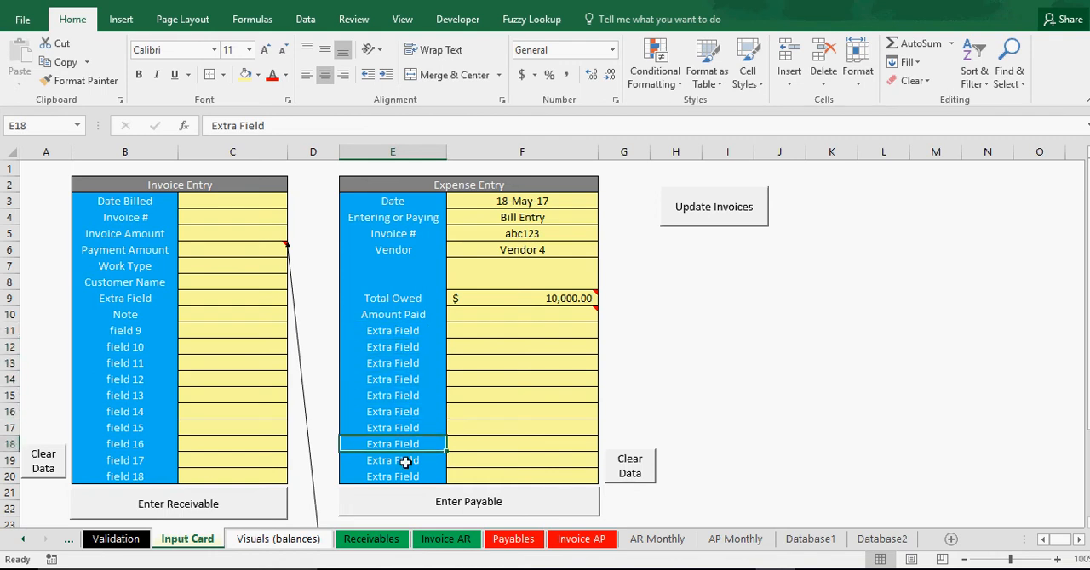
pyautogui.click(410, 331)
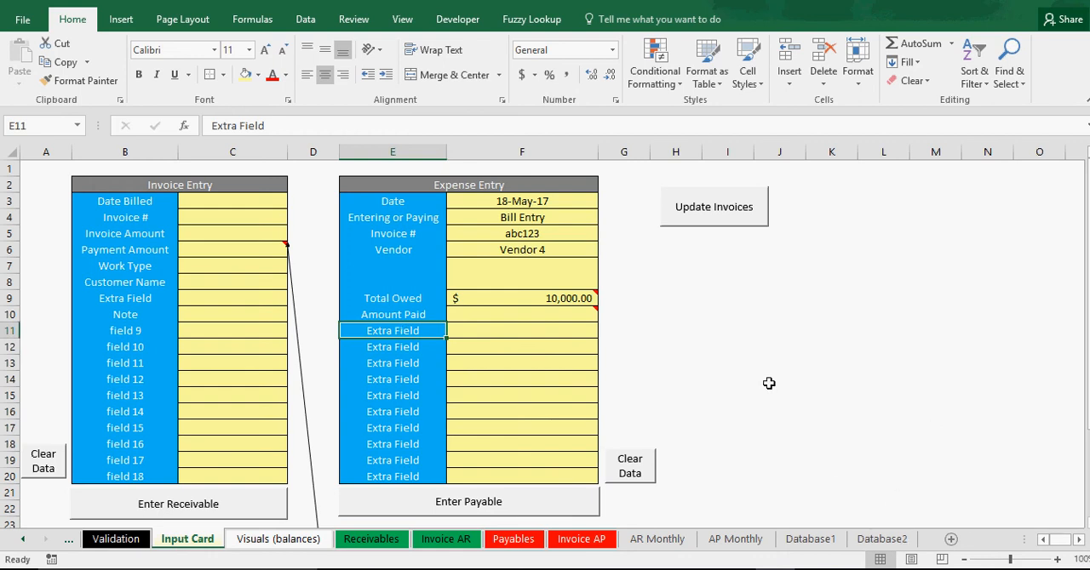
pyautogui.click(512, 334)
pyautogui.click(510, 363)
pyautogui.click(516, 407)
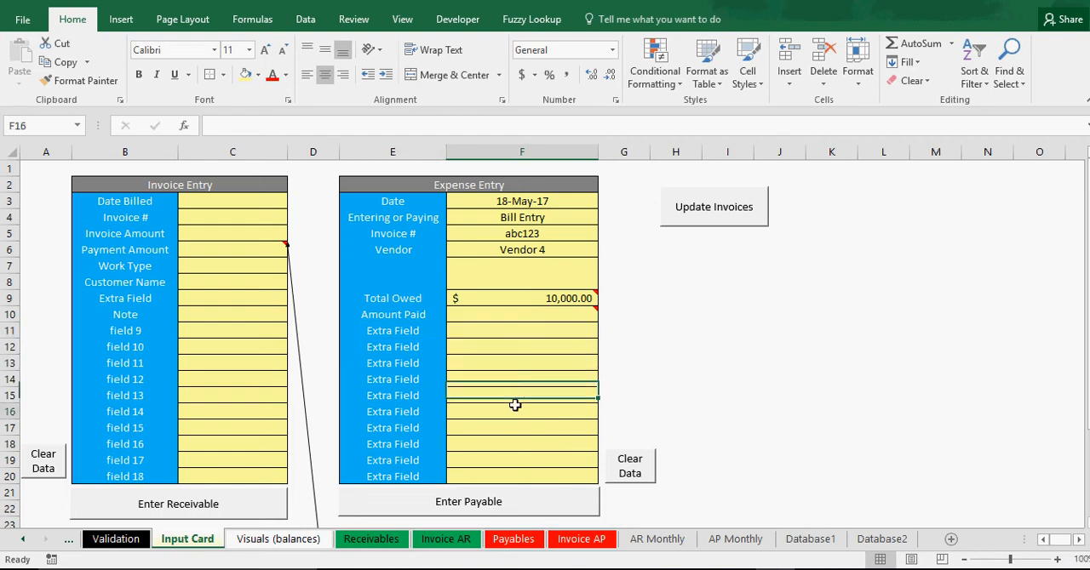
# Examine the block of Extra Field labels in E11:E20 and the blank cells beside them.
pyautogui.moveTo(378, 331); pyautogui.dragTo(378, 477)
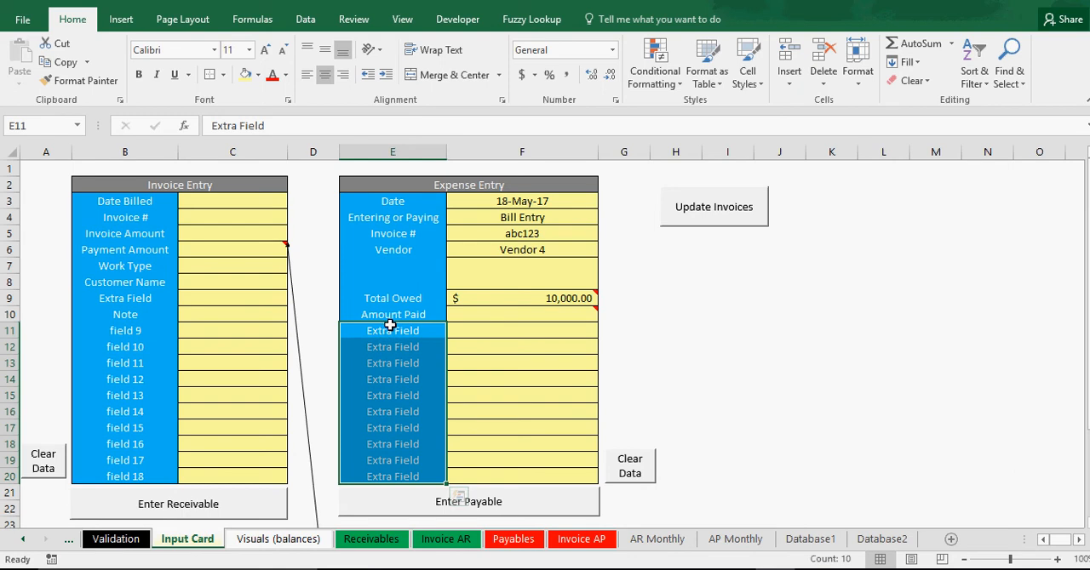
pyautogui.click(393, 348)
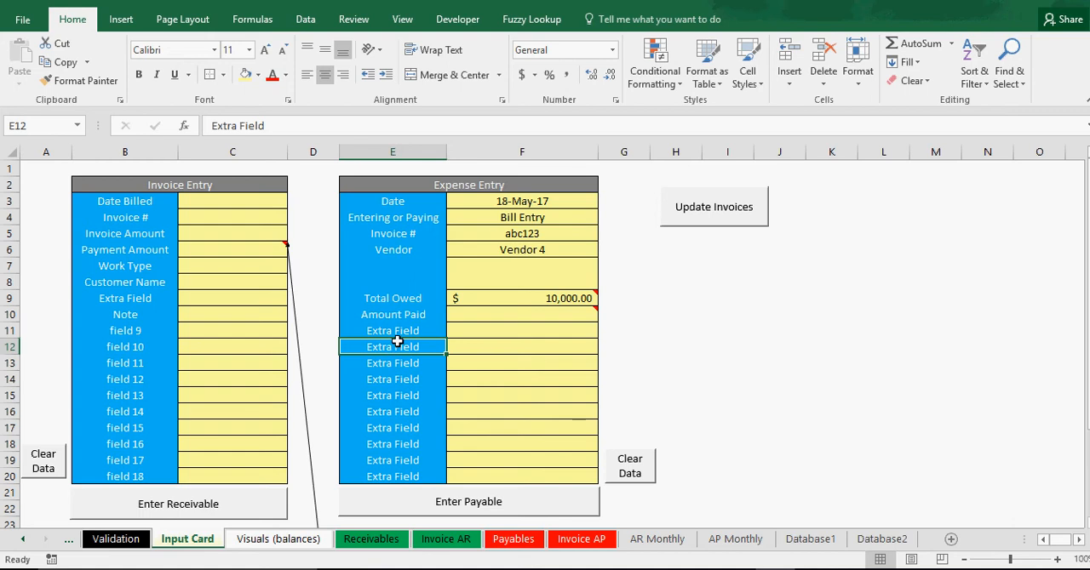
pyautogui.click(400, 332)
pyautogui.click(406, 377)
pyautogui.click(419, 426)
pyautogui.click(481, 432)
pyautogui.click(501, 345)
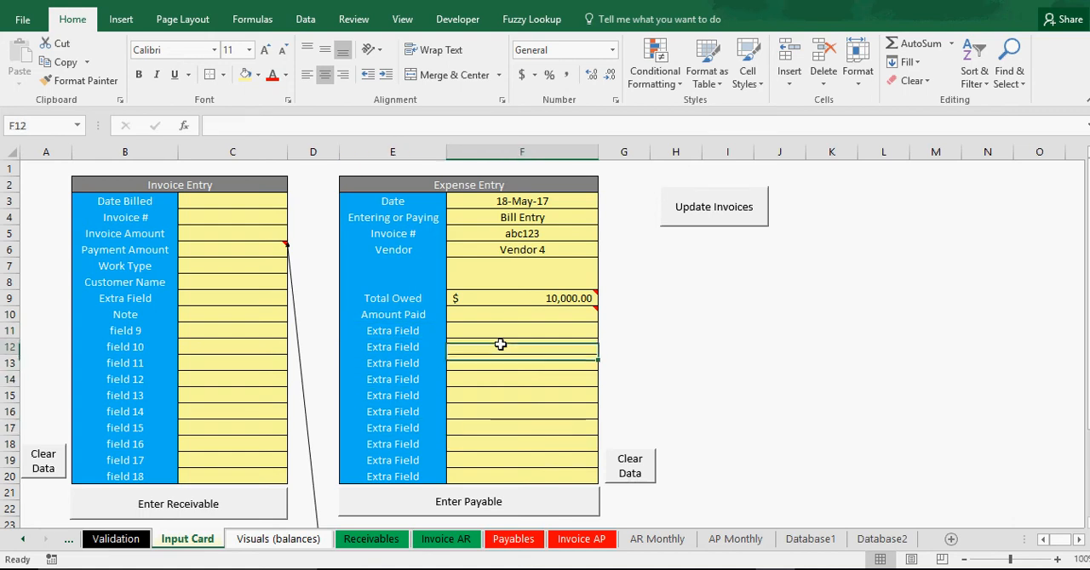
pyautogui.click(484, 332)
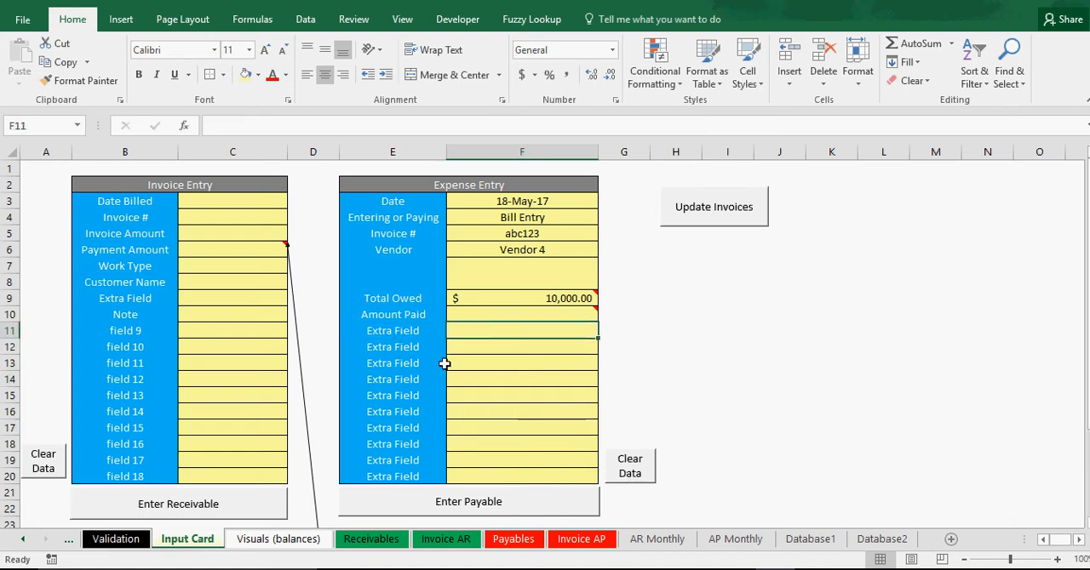
# Check the date, entry type and Total Owed of the Vendor 4 bill and submit it as a payable.
pyautogui.click(501, 197)
pyautogui.click(519, 220)
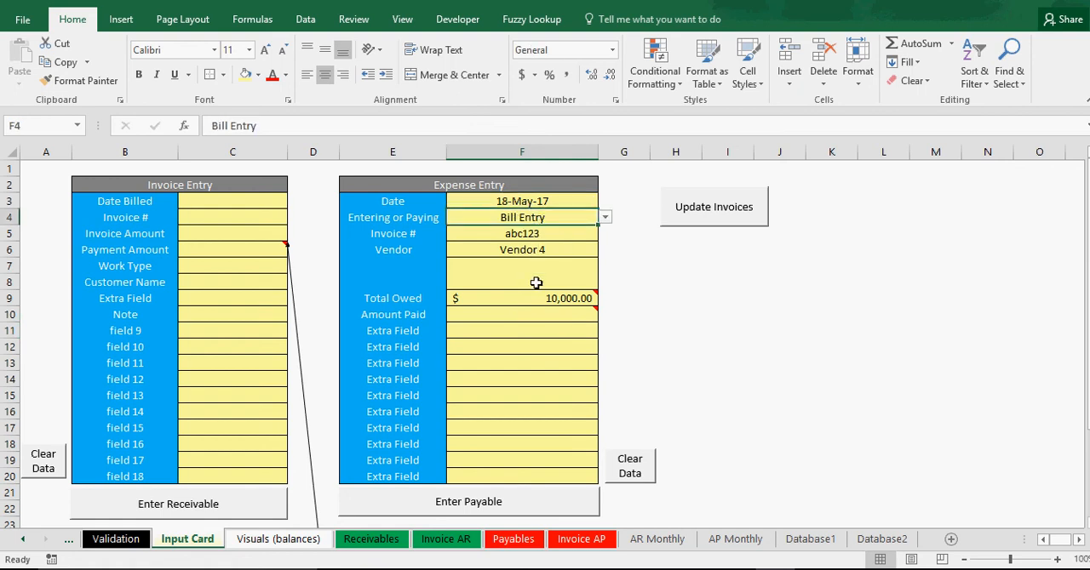
pyautogui.moveTo(529, 298)
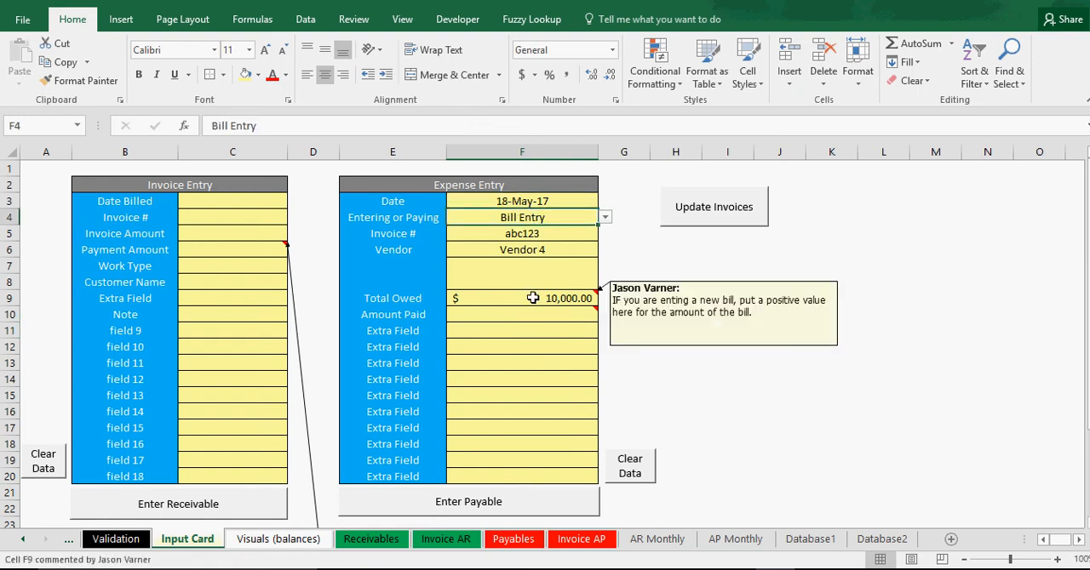
pyautogui.click(734, 415)
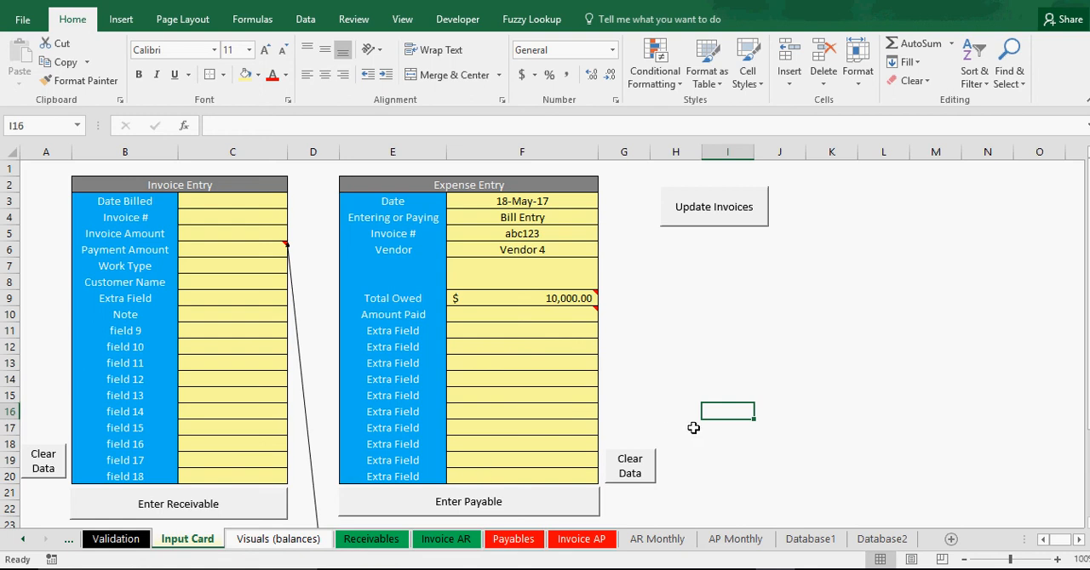
pyautogui.click(477, 510)
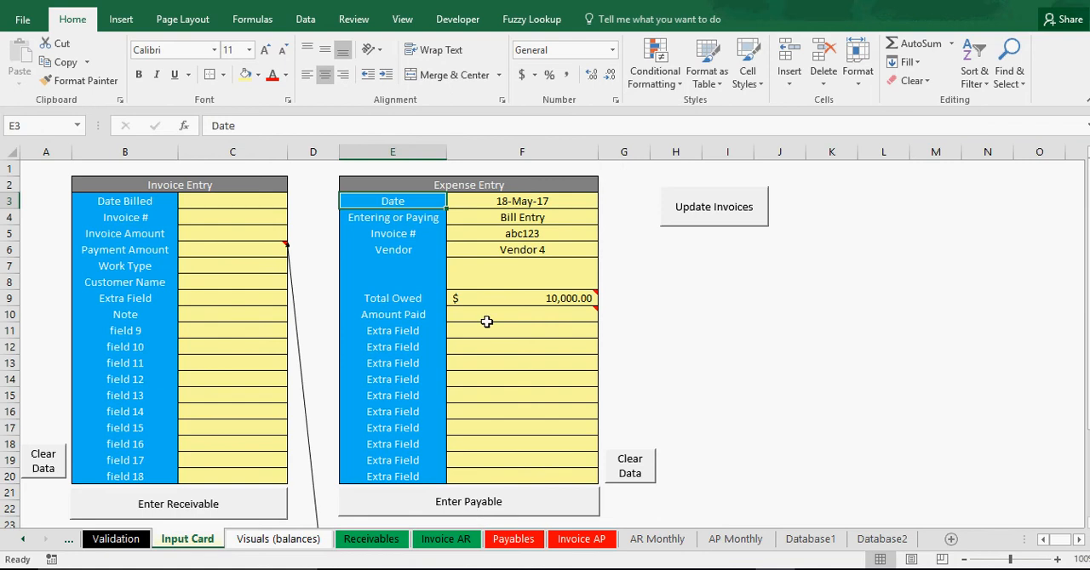
# Review the Invoice #, Vendor, Total Owed and Date cells of the submitted bill in the Expense Entry form.
pyautogui.click(531, 235)
pyautogui.click(526, 252)
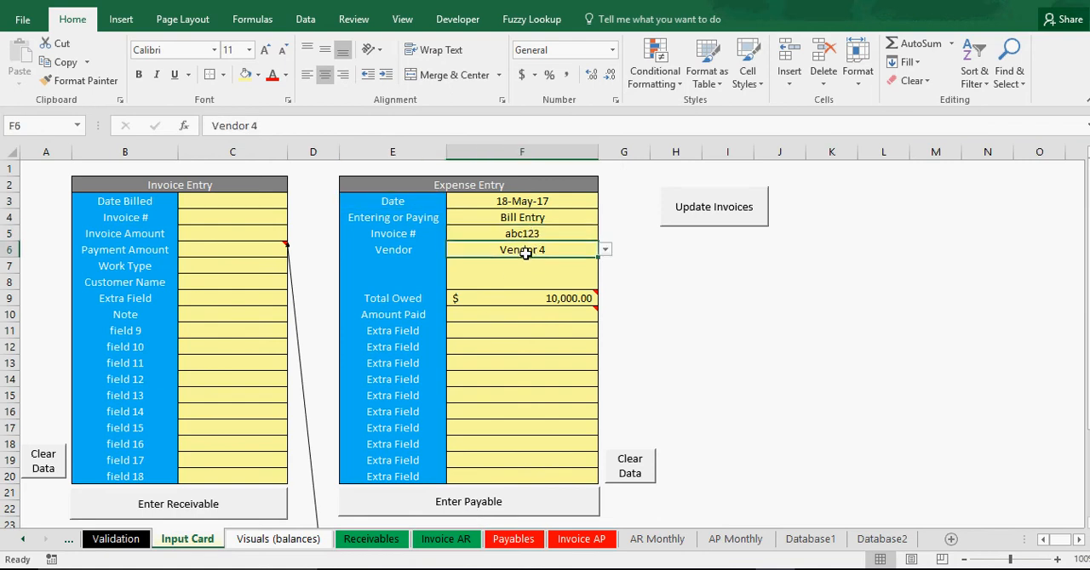
pyautogui.moveTo(521, 299)
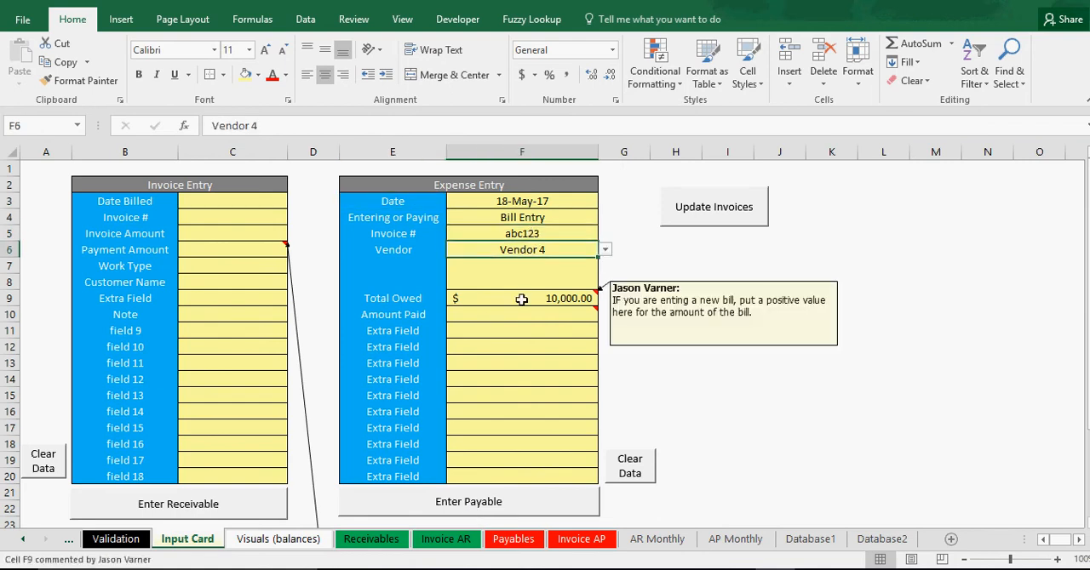
pyautogui.click(533, 203)
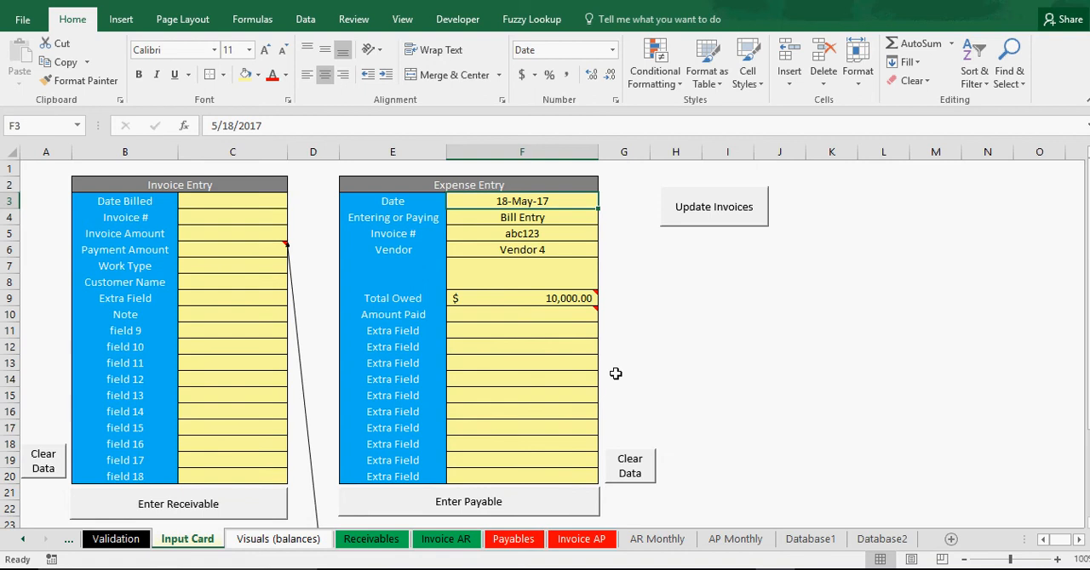
# Open the Payables sheet and look through its vendor list down to Vendor 100.
pyautogui.click(523, 544)
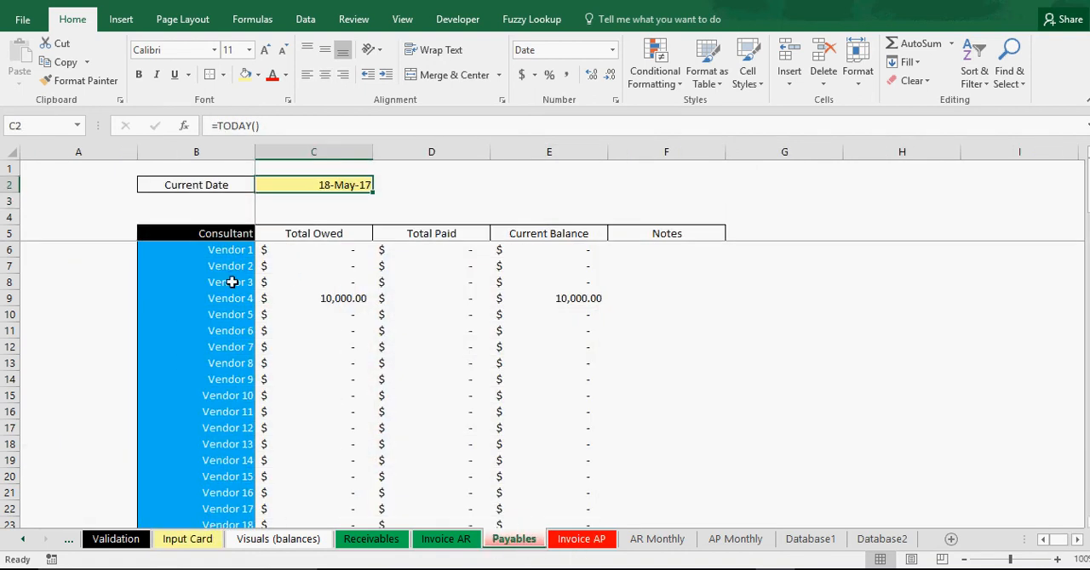
pyautogui.moveTo(232, 248); pyautogui.dragTo(226, 461)
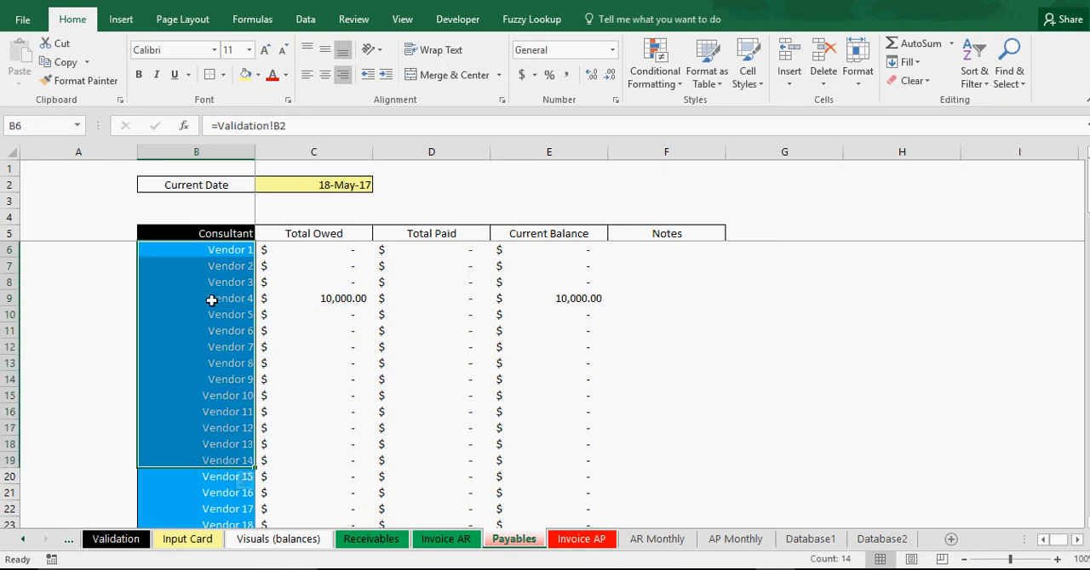
pyautogui.click(195, 409)
pyautogui.scroll(-13, 222, 406)
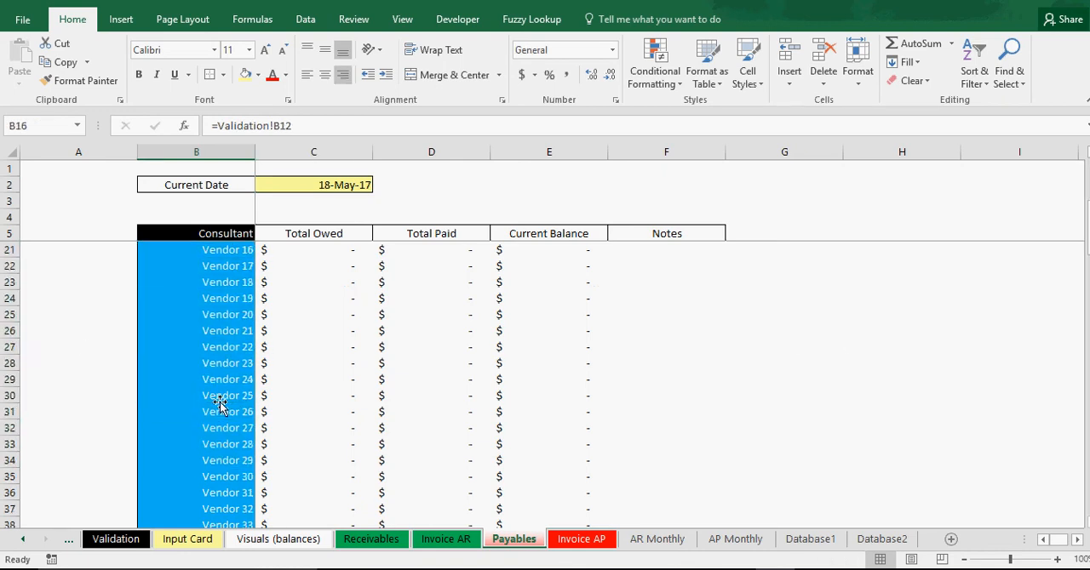
pyautogui.moveTo(1087, 338); pyautogui.dragTo(1088, 464)
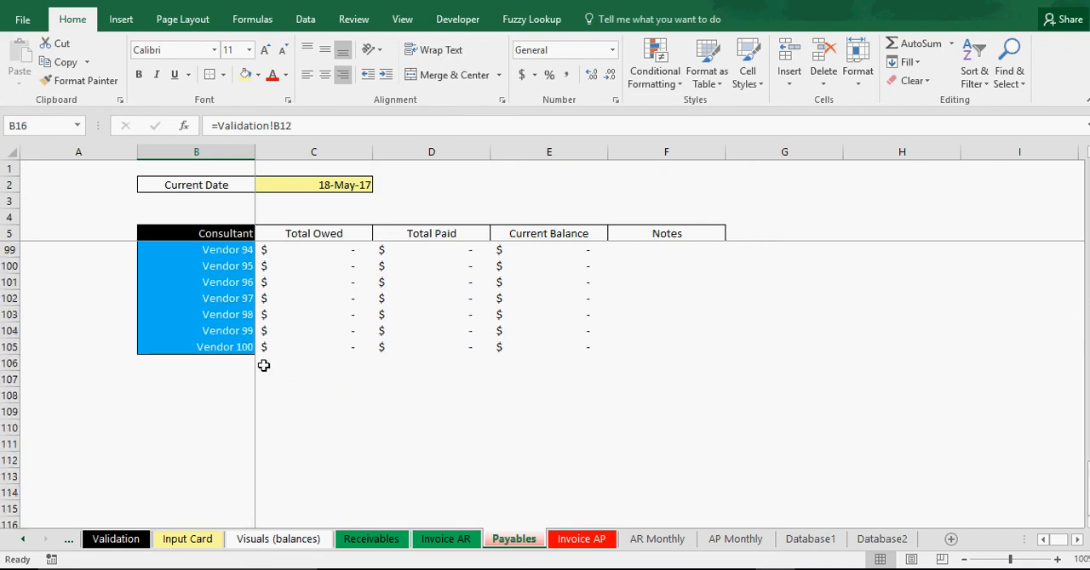
# Remove the borders from the Vendor 99 and Vendor 100 cells, B104:B105, on the Payables sheet.
pyautogui.moveTo(236, 333); pyautogui.dragTo(235, 346)
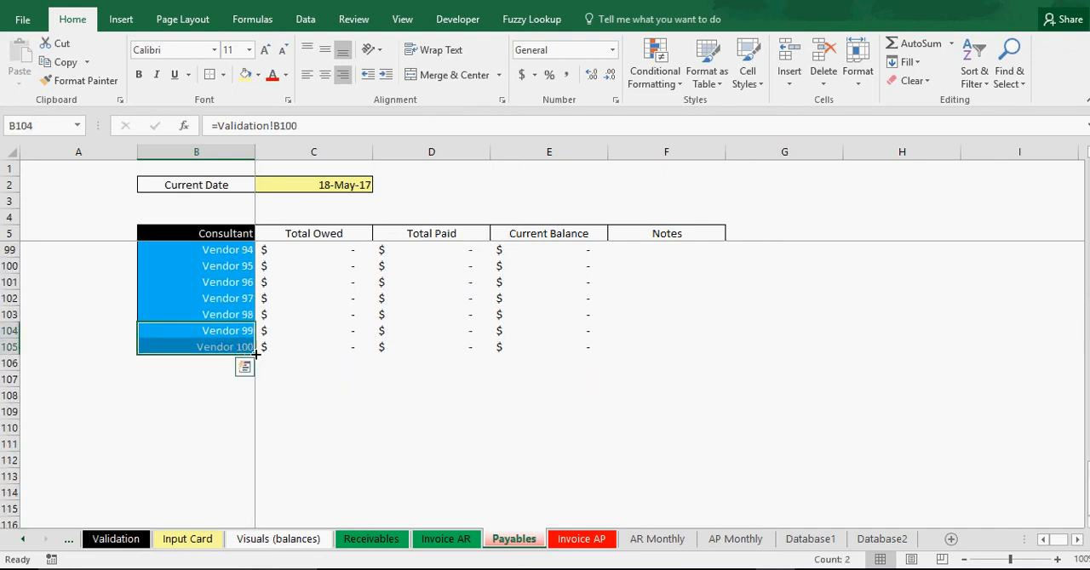
pyautogui.click(224, 75)
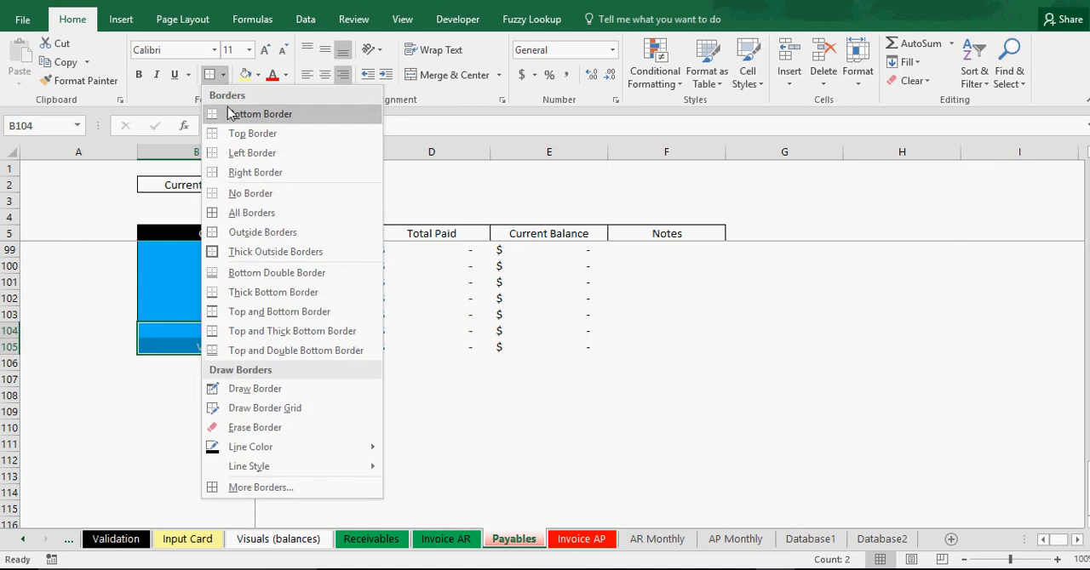
pyautogui.click(252, 212)
pyautogui.click(226, 380)
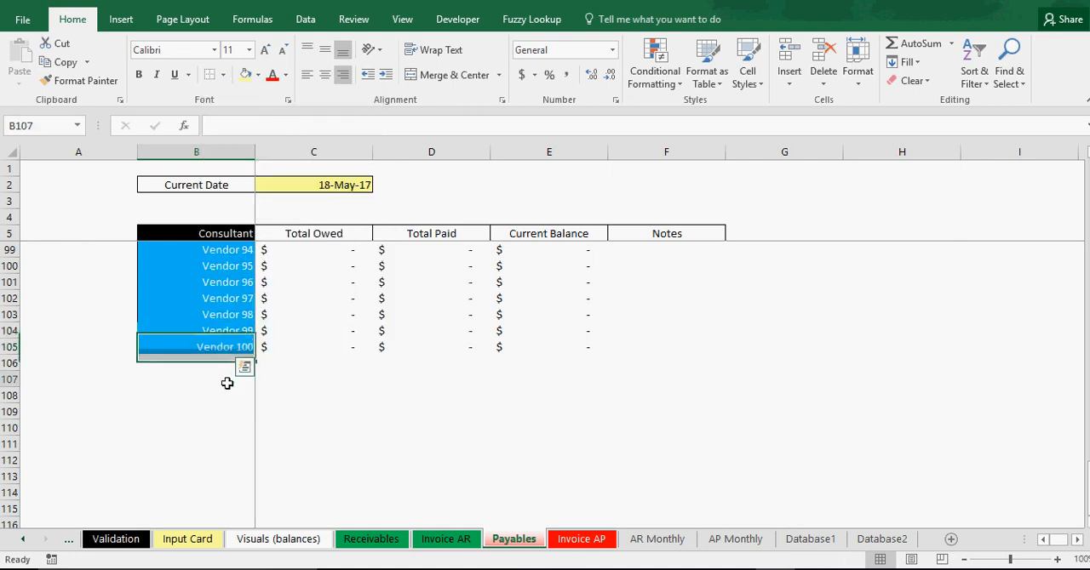
# Extend the vendor list on the Payables sheet by filling B103:B105 down to row 255.
pyautogui.click(220, 330)
pyautogui.moveTo(218, 312); pyautogui.dragTo(244, 509)
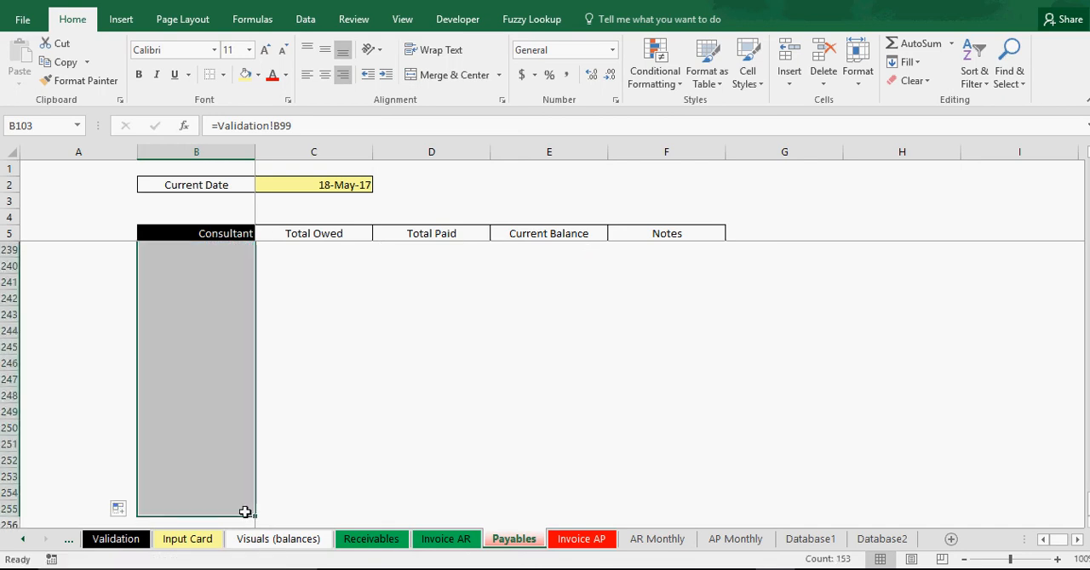
pyautogui.moveTo(1087, 503); pyautogui.dragTo(1086, 291)
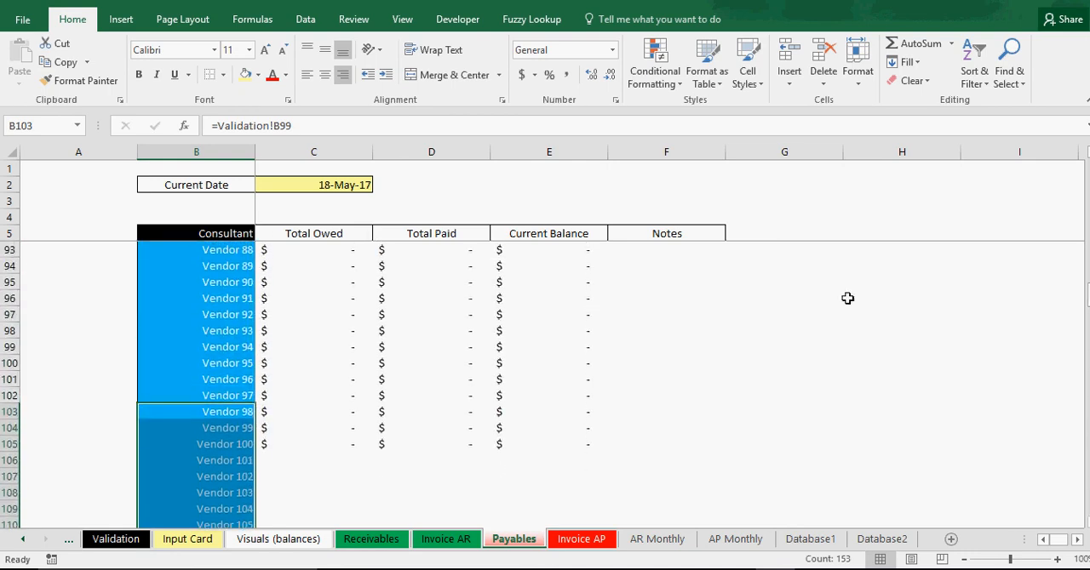
# Fill the Total Owed, Total Paid and Current Balance formulas in C105:E105 down beside the added vendors, and save the workbook.
pyautogui.moveTo(280, 447); pyautogui.dragTo(587, 446)
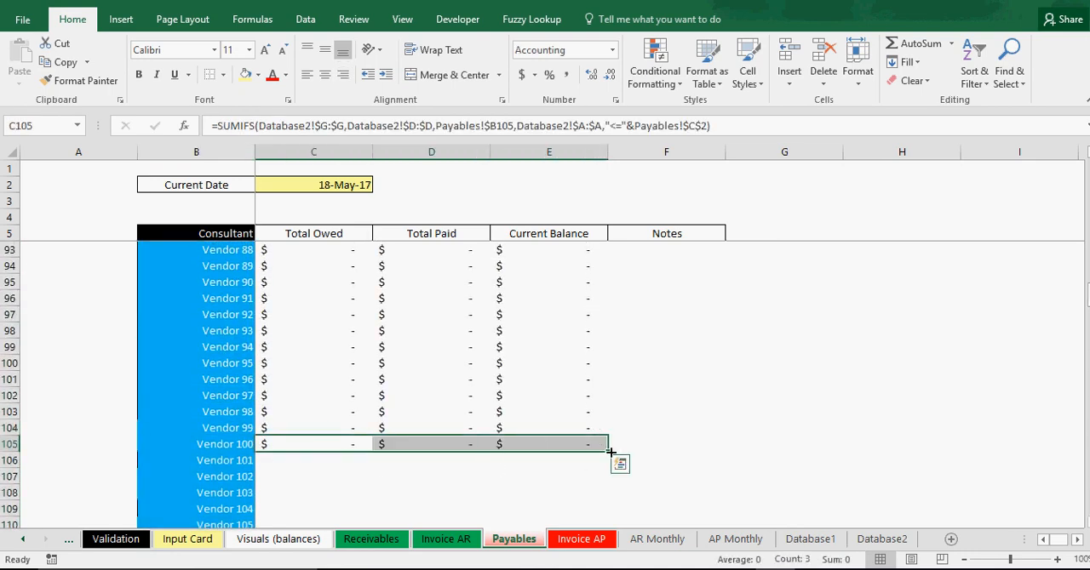
pyautogui.doubleClick(607, 452)
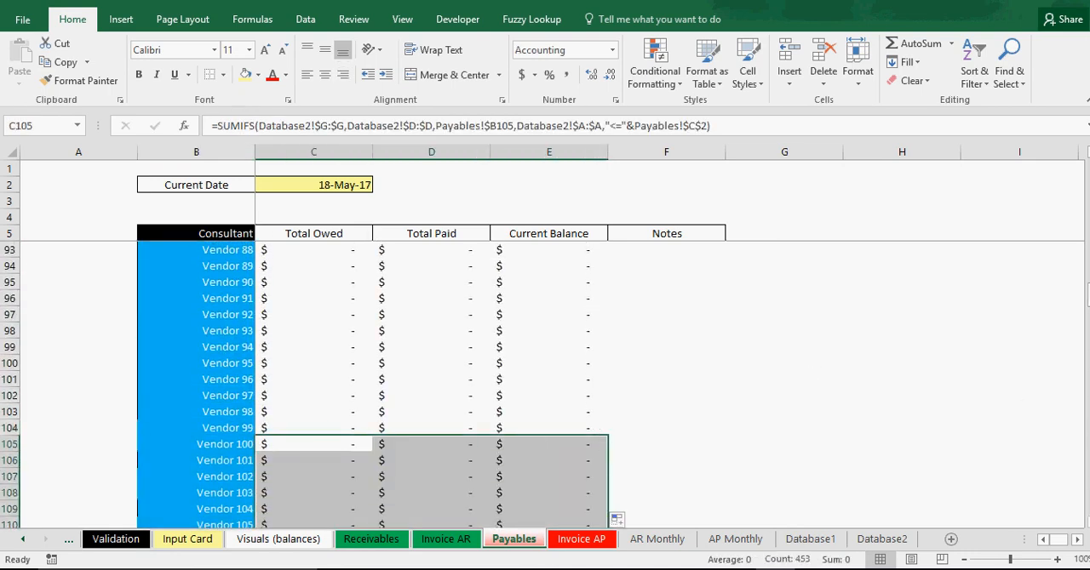
pyautogui.moveTo(1086, 290); pyautogui.dragTo(1087, 170)
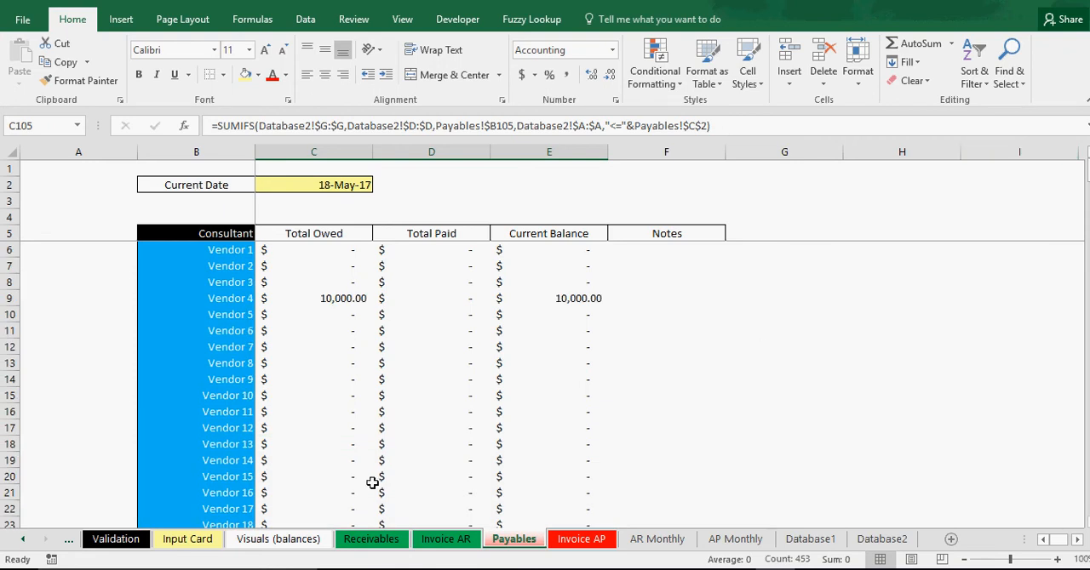
pyautogui.click(22, 2)
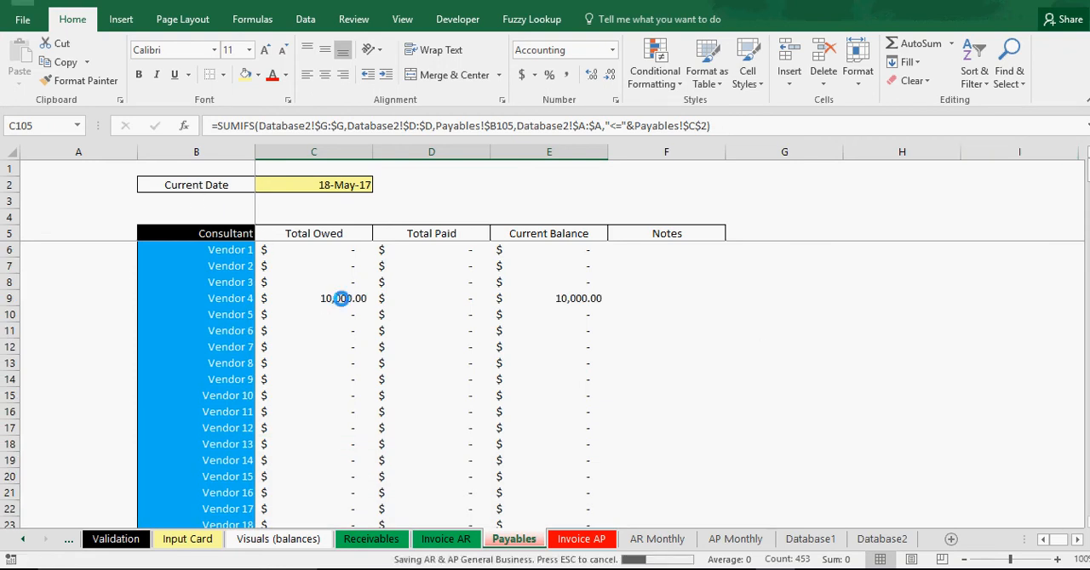
# Inspect the Total Owed, Total Paid and Current Balance formulas in the Vendor 4 row.
pyautogui.click(339, 298)
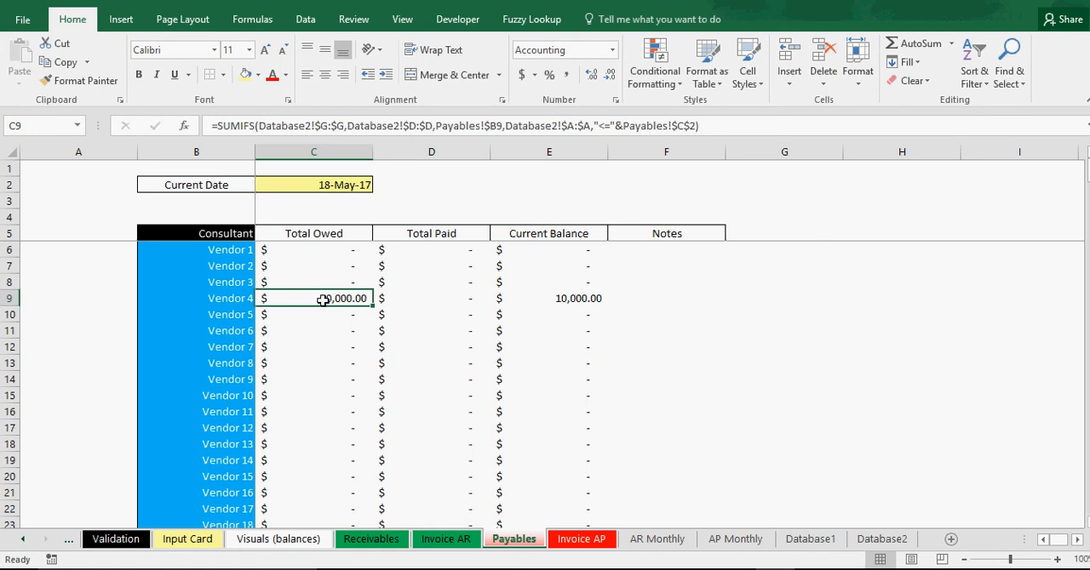
pyautogui.click(425, 299)
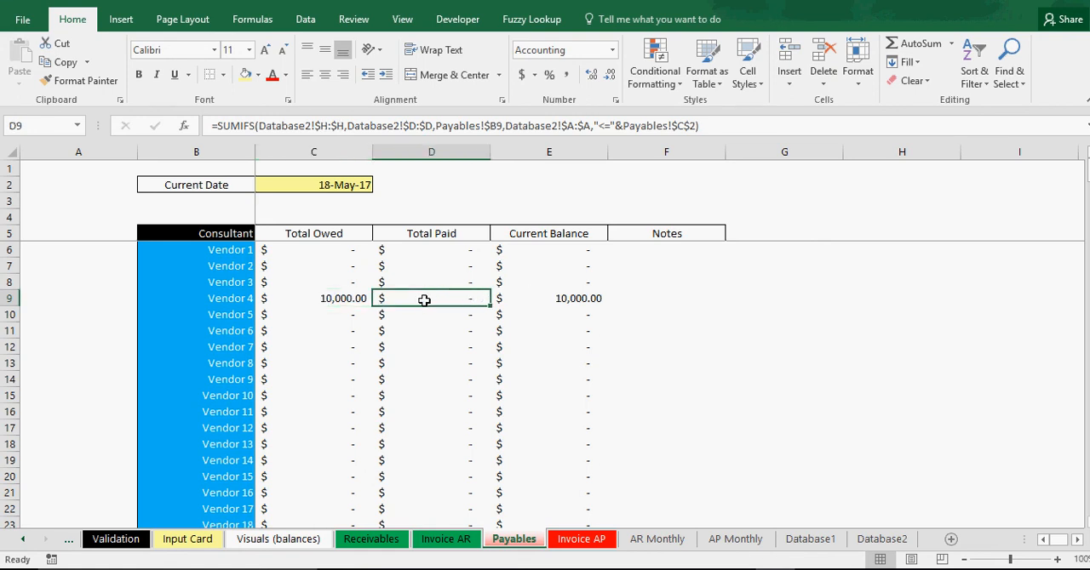
pyautogui.click(573, 299)
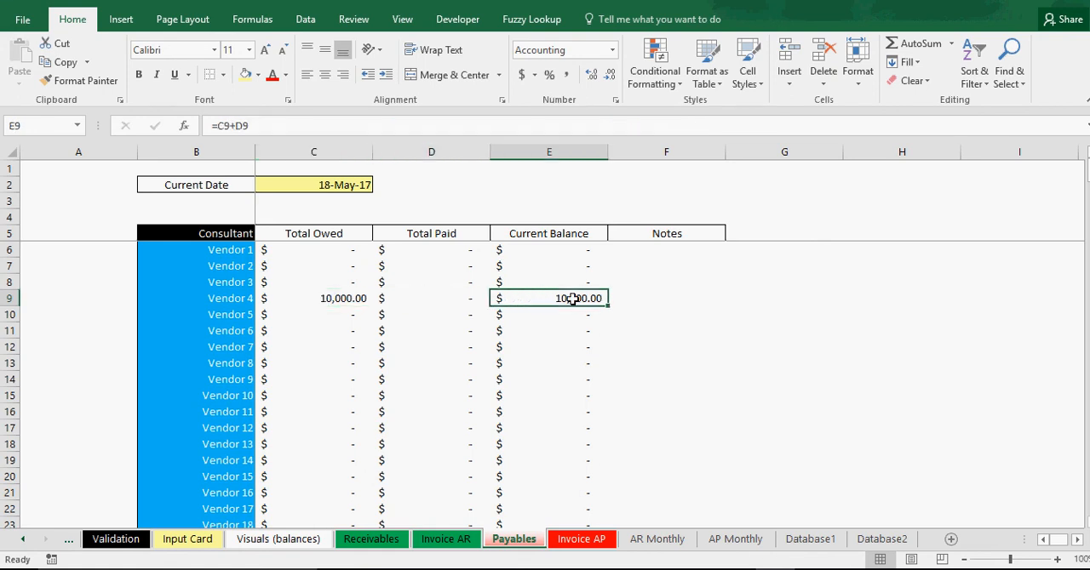
# Set the Current Date in C2 of the Payables sheet to 2/1/2017.
pyautogui.click(321, 185)
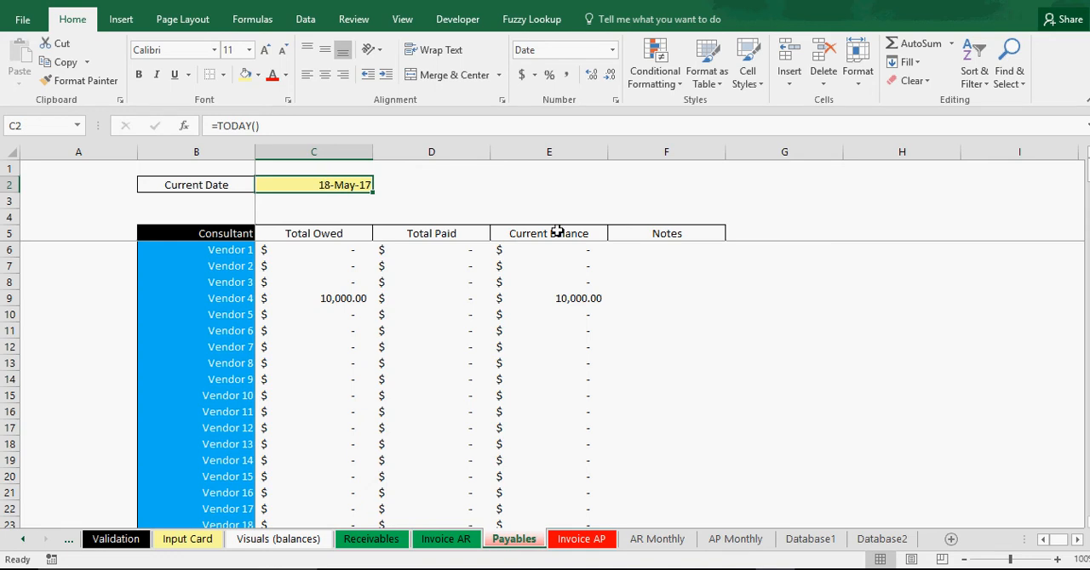
pyautogui.write('2/1/2-01')
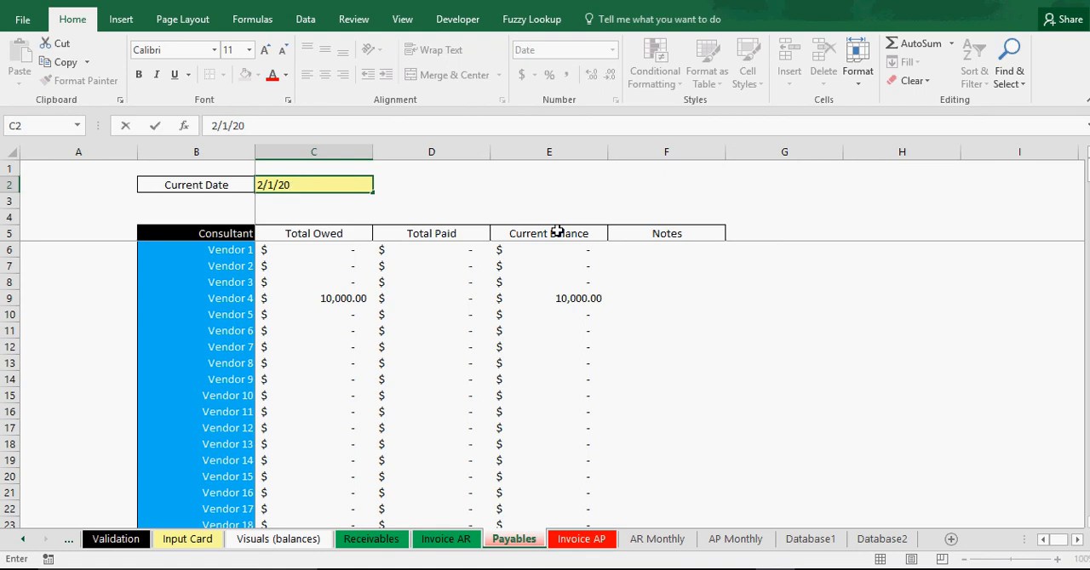
pyautogui.write('7')
pyautogui.press('Return')
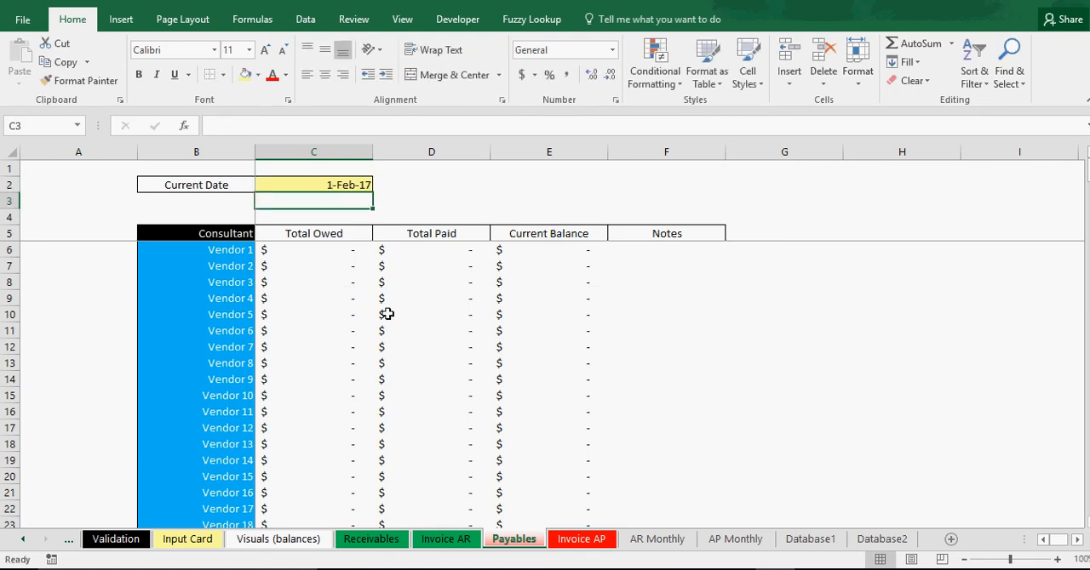
# Check the Vendor 4 totals for the changed date and undo the Current Date change.
pyautogui.moveTo(320, 298); pyautogui.dragTo(524, 293)
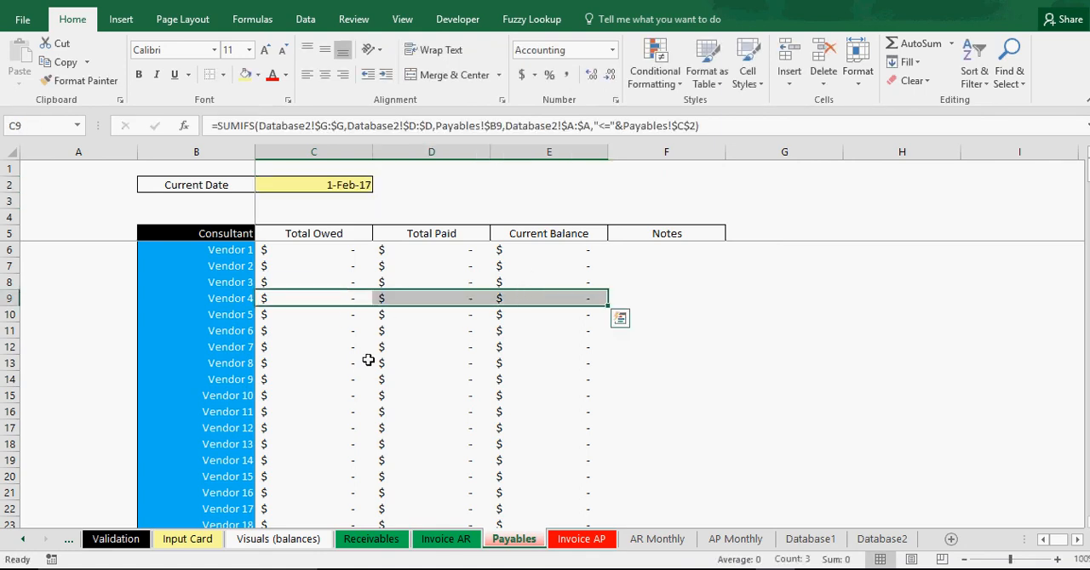
pyautogui.click(331, 184)
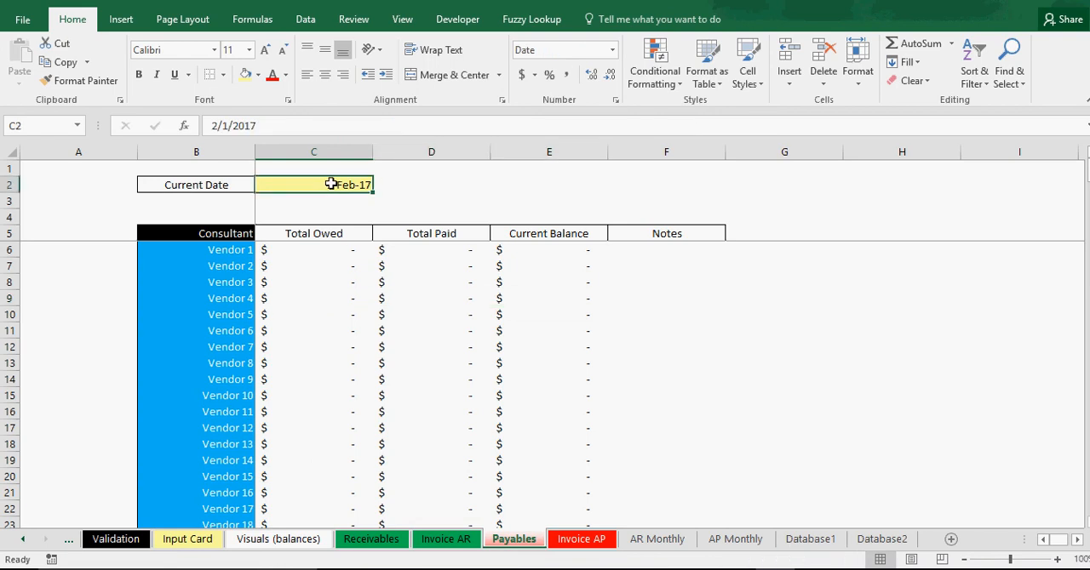
pyautogui.hotkey('ctrl', 'z')
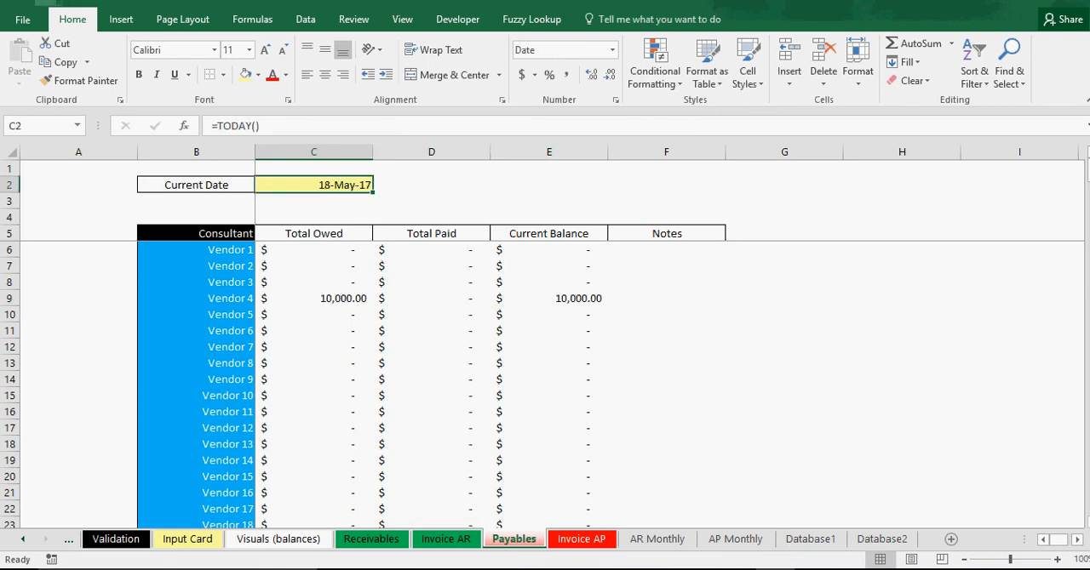
pyautogui.click(852, 312)
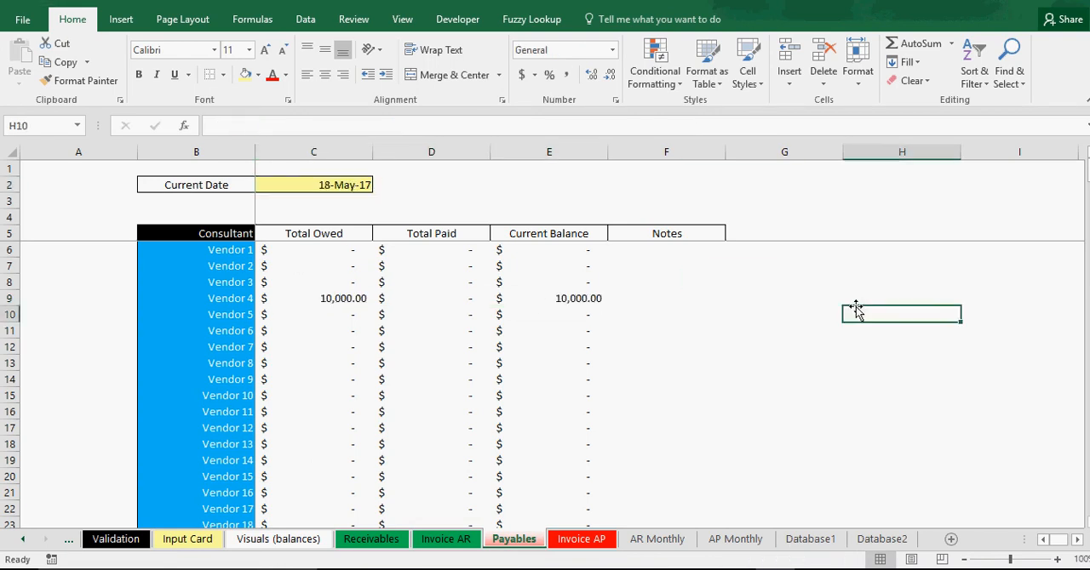
# Save the workbook with the Current Date cell selected, and open the AP Monthly sheet.
pyautogui.click(341, 187)
pyautogui.hotkey('ctrl', 's')
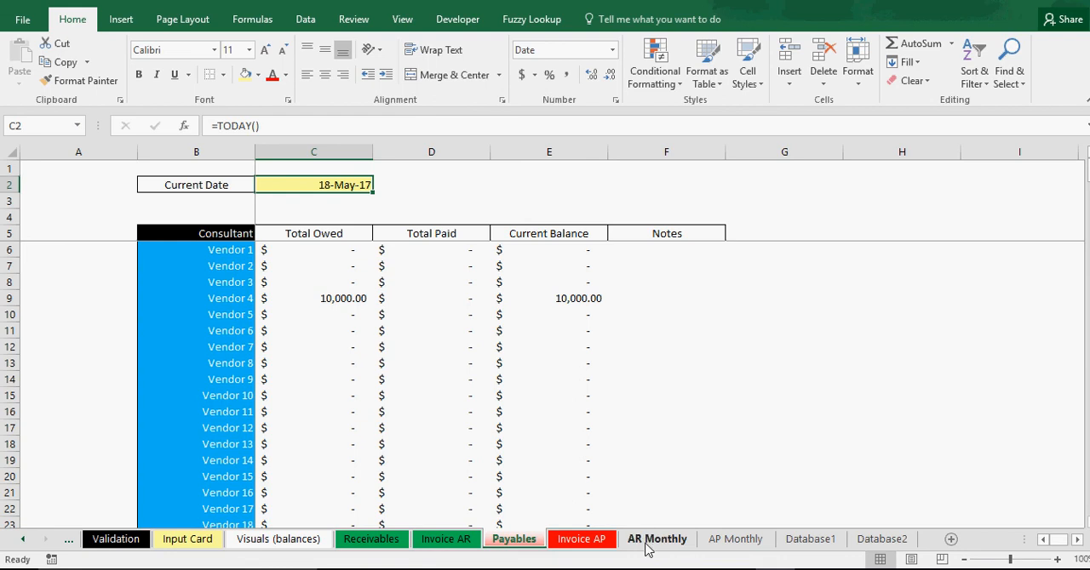
pyautogui.click(732, 542)
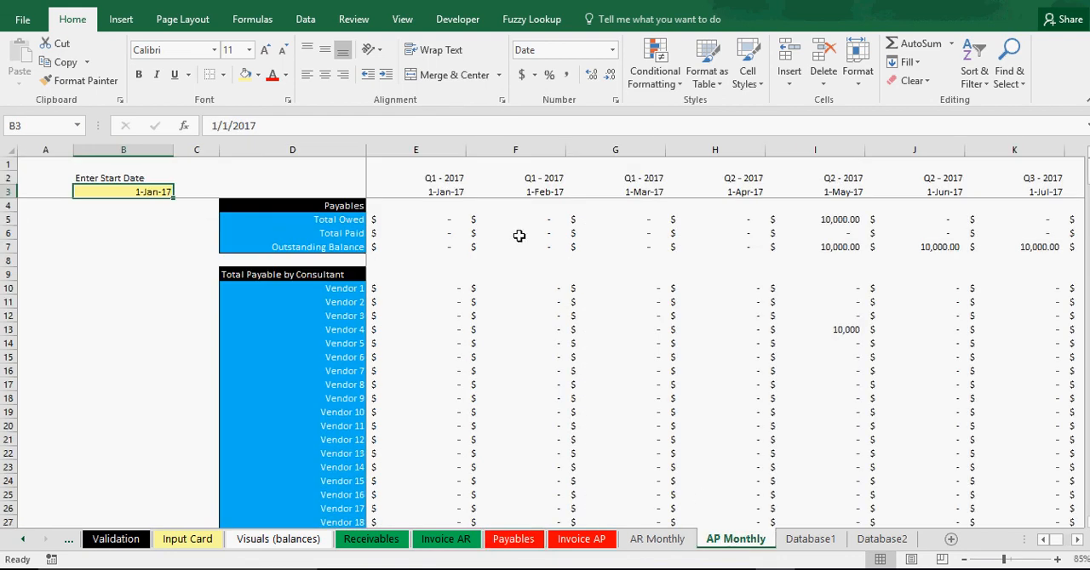
# Inspect the formulas of the first month header, the January and May Total Owed cells, and Vendor 4's May payable.
pyautogui.click(444, 192)
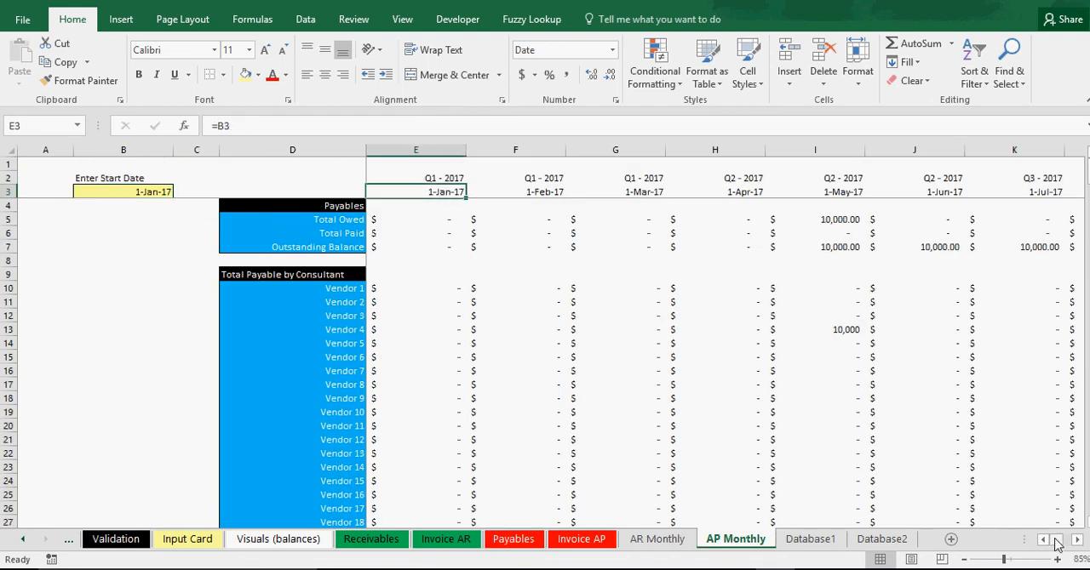
pyautogui.moveTo(1059, 541)
pyautogui.mouseDown()
pyautogui.moveTo(1067, 548)
pyautogui.moveTo(1051, 540)
pyautogui.mouseUp()
pyautogui.moveTo(1087, 170)
pyautogui.mouseDown()
pyautogui.moveTo(1087, 291)
pyautogui.moveTo(1087, 170)
pyautogui.mouseUp()
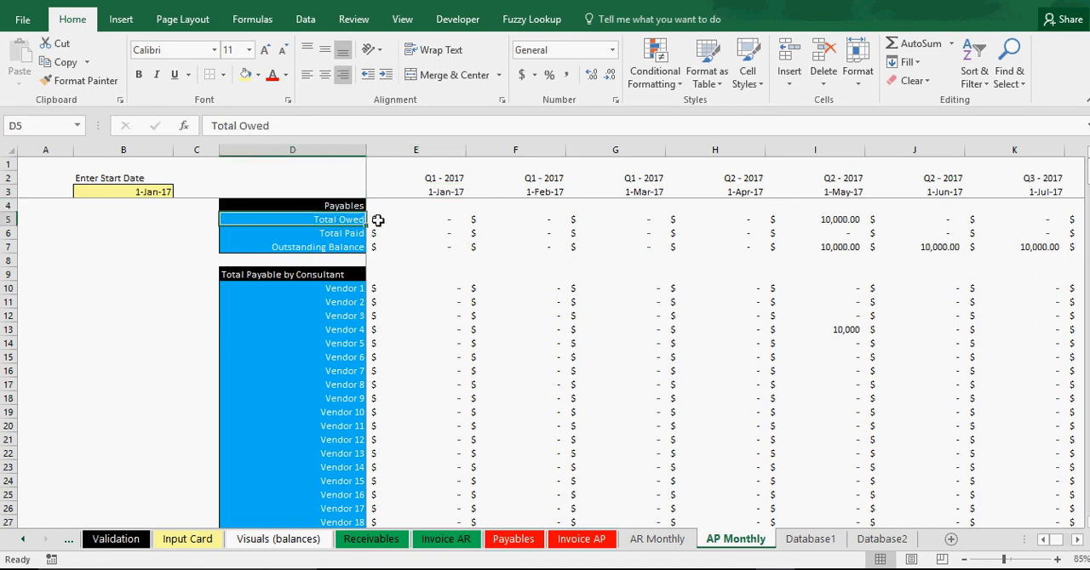
pyautogui.click(377, 219)
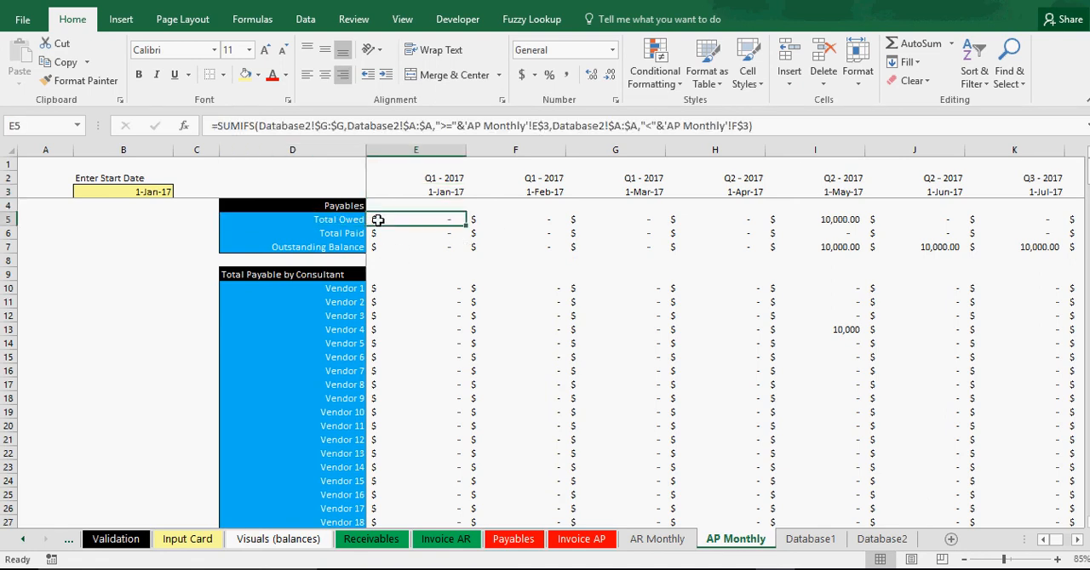
pyautogui.click(843, 219)
pyautogui.click(838, 331)
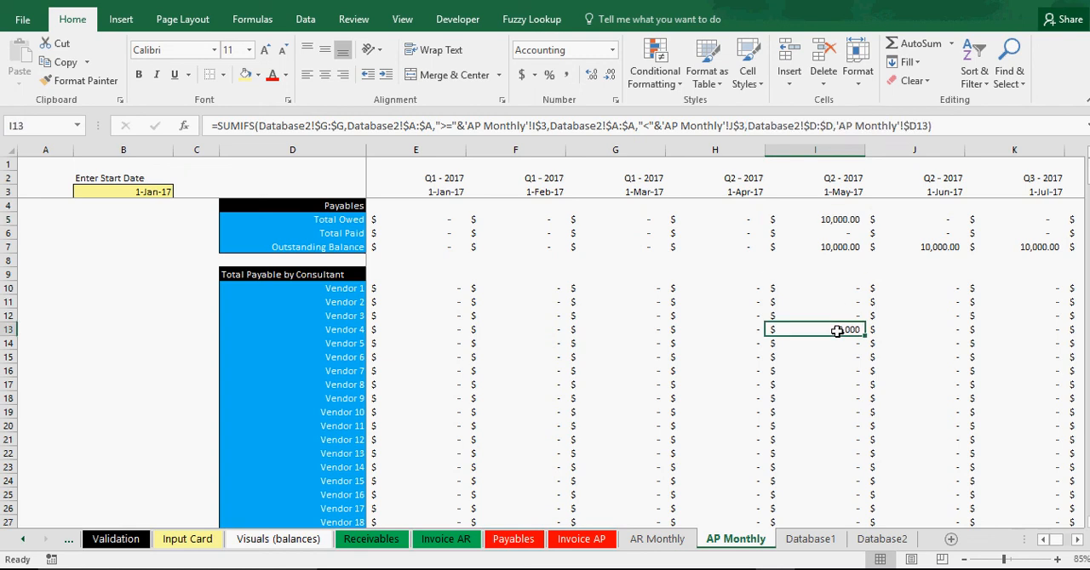
pyautogui.click(839, 220)
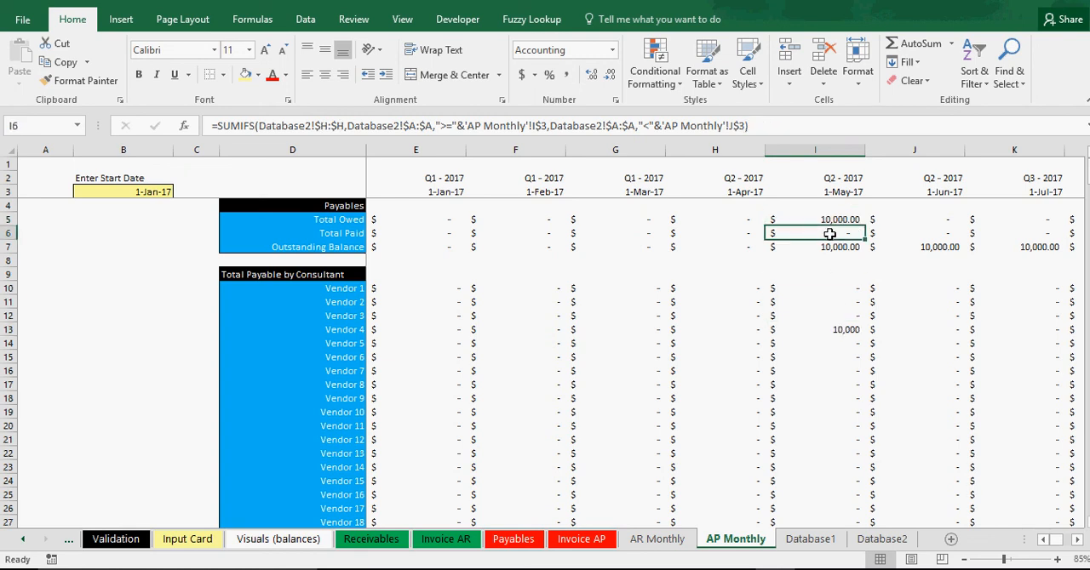
# Review the Outstanding Balance row from May through December 2017, and select the start date cell B3.
pyautogui.moveTo(827, 247); pyautogui.dragTo(879, 249)
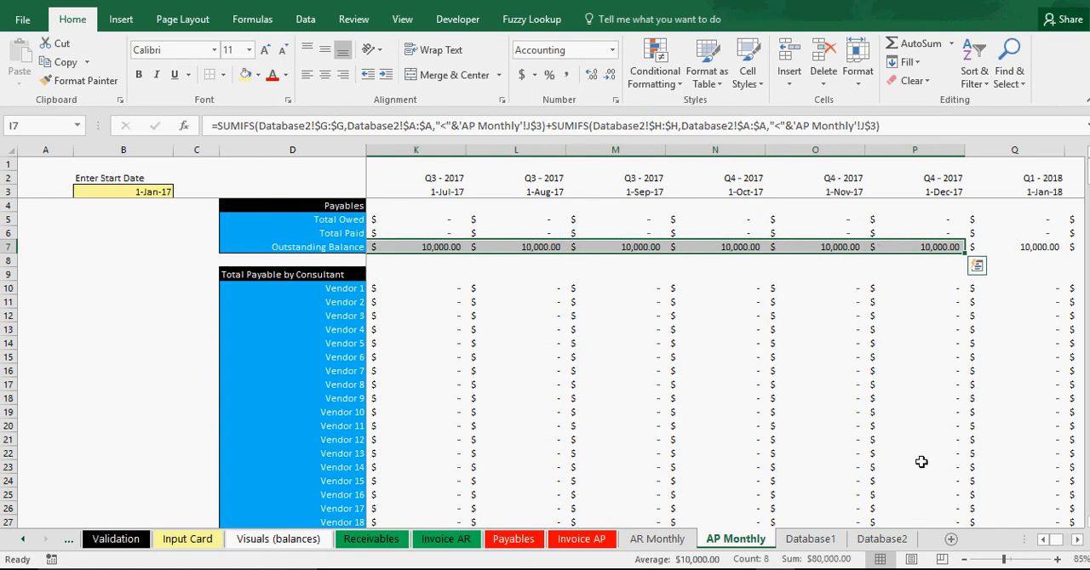
pyautogui.click(1043, 539)
pyautogui.click(1043, 540)
pyautogui.click(1043, 539)
pyautogui.click(1043, 540)
pyautogui.click(1043, 540)
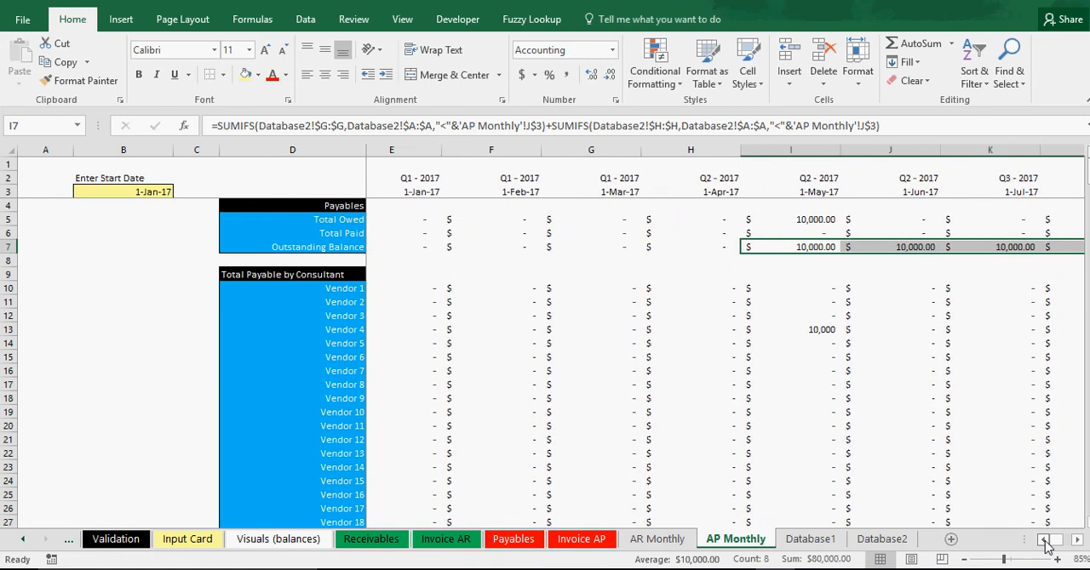
pyautogui.click(1043, 540)
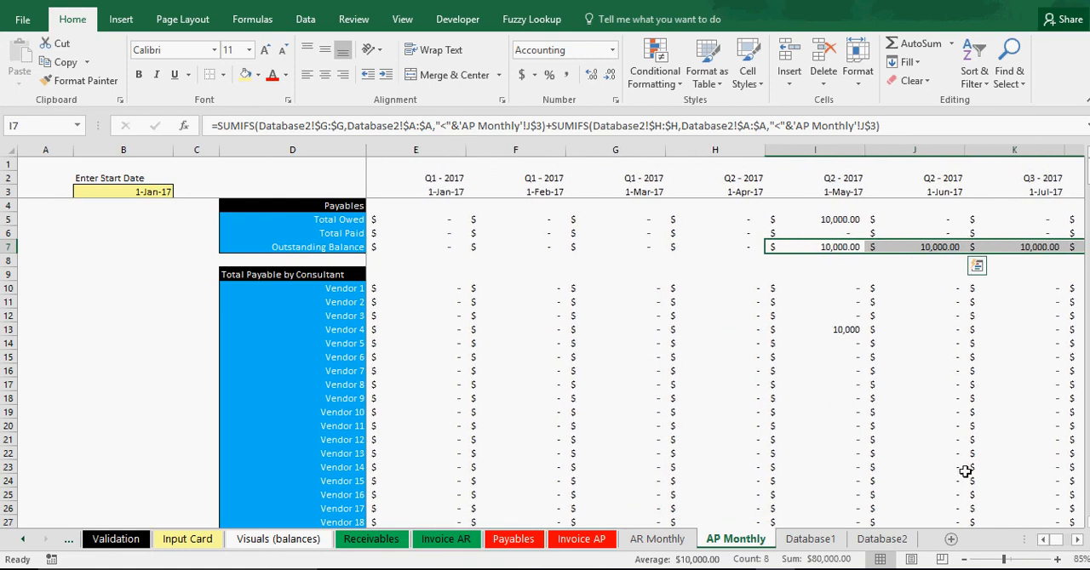
pyautogui.click(120, 193)
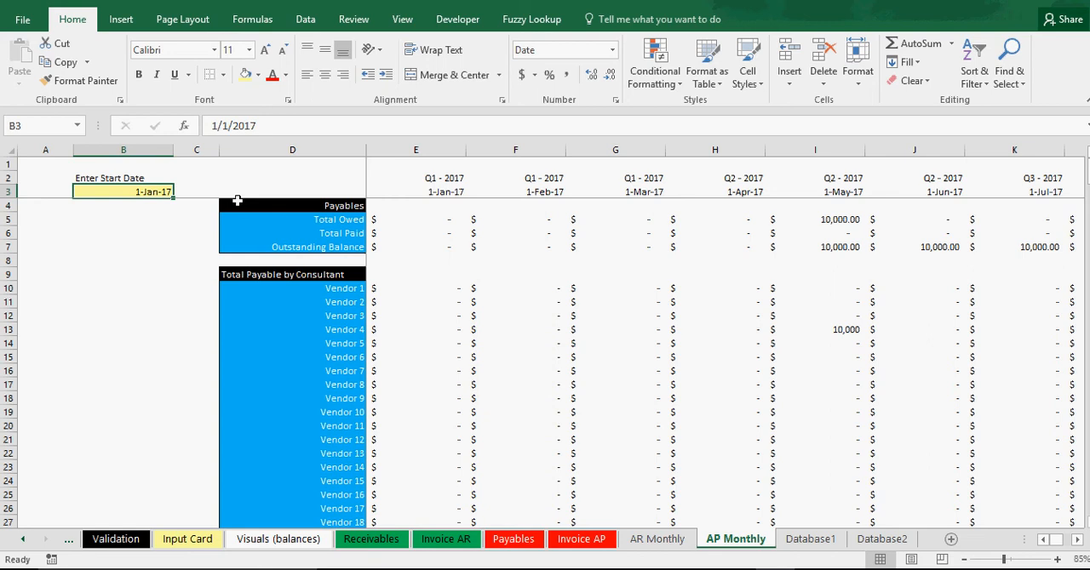
# Inspect Vendor 4's May payable formula and look through the vendor rows down to the Total Paid by Consultant section.
pyautogui.click(846, 330)
pyautogui.scroll(-8, 618, 396)
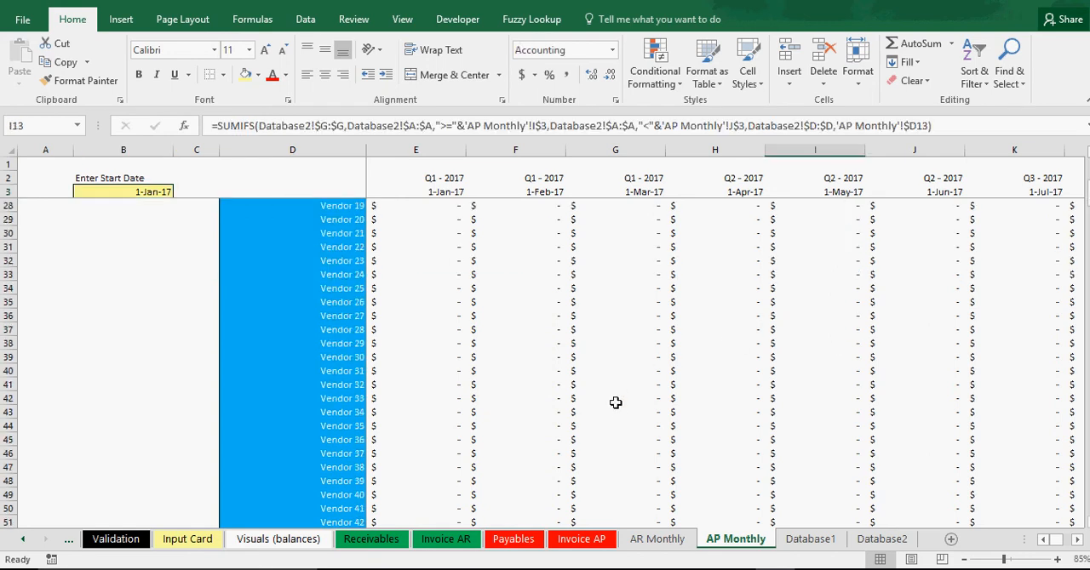
pyautogui.scroll(-20, 617, 404)
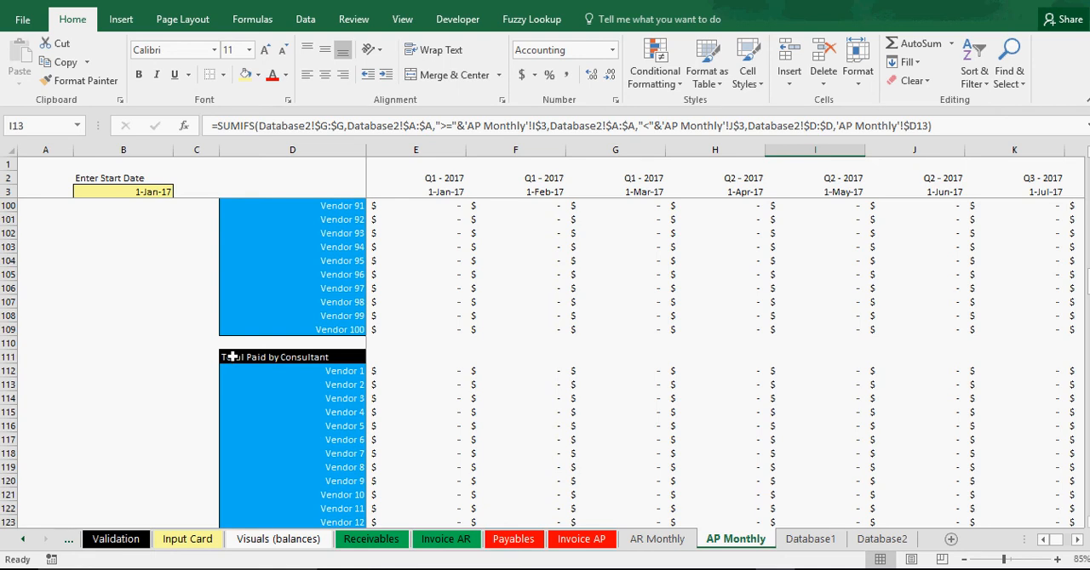
pyautogui.scroll(20, 294, 438)
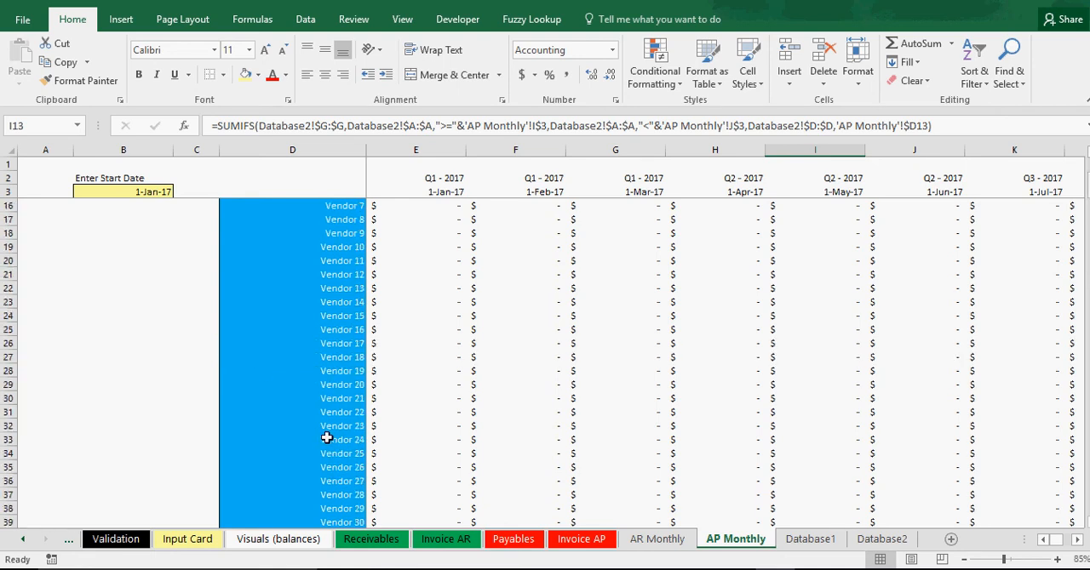
pyautogui.scroll(-20, 326, 439)
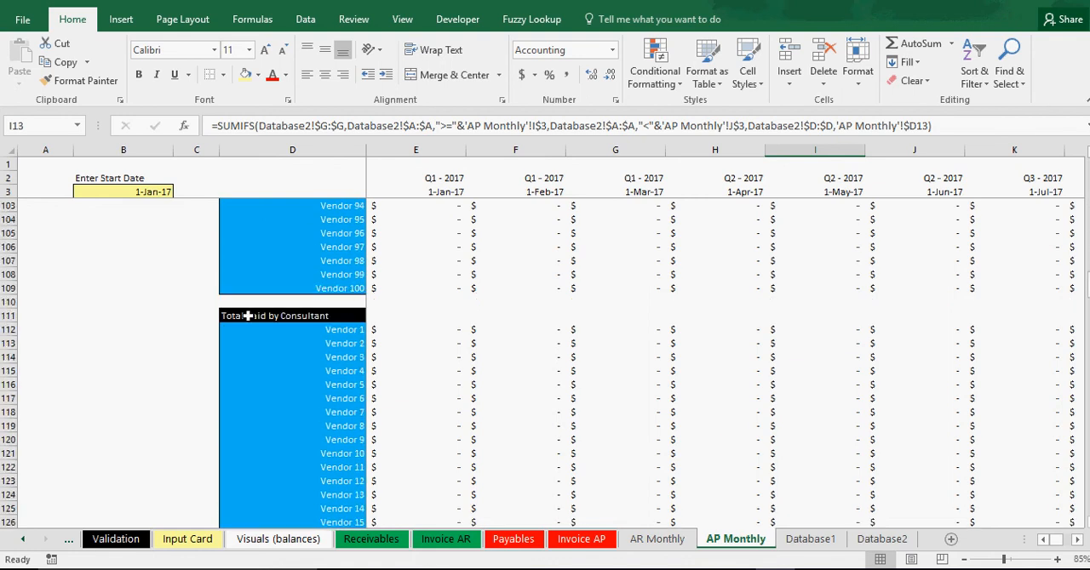
# Select the entire Total Paid by Consultant block through Vendor 100 and May 2031 to examine its extent, and return to the sheet's start.
pyautogui.click(245, 315)
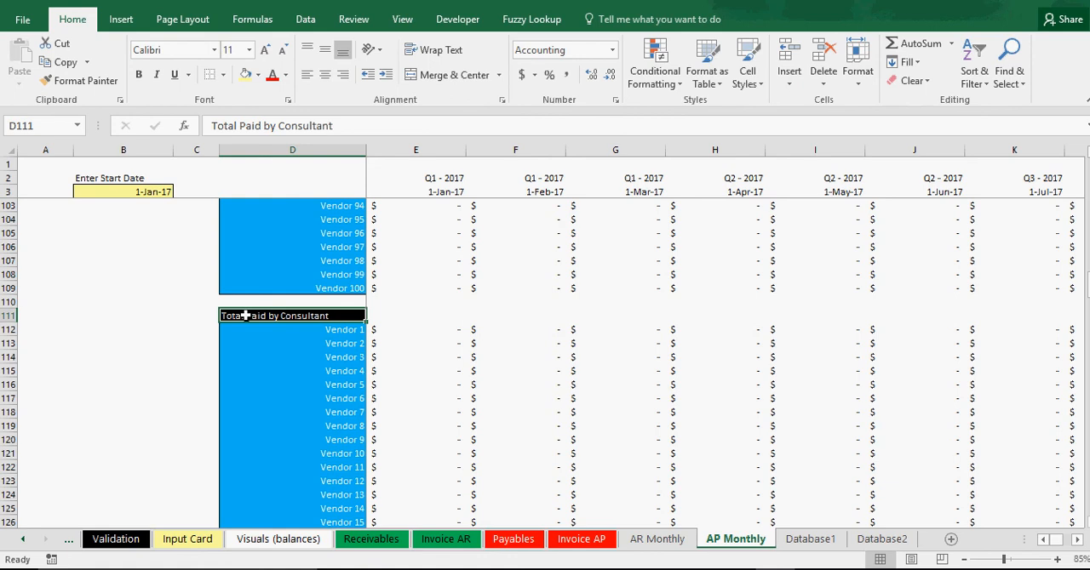
pyautogui.moveTo(246, 316); pyautogui.dragTo(245, 567)
pyautogui.moveTo(246, 519); pyautogui.dragTo(948, 494)
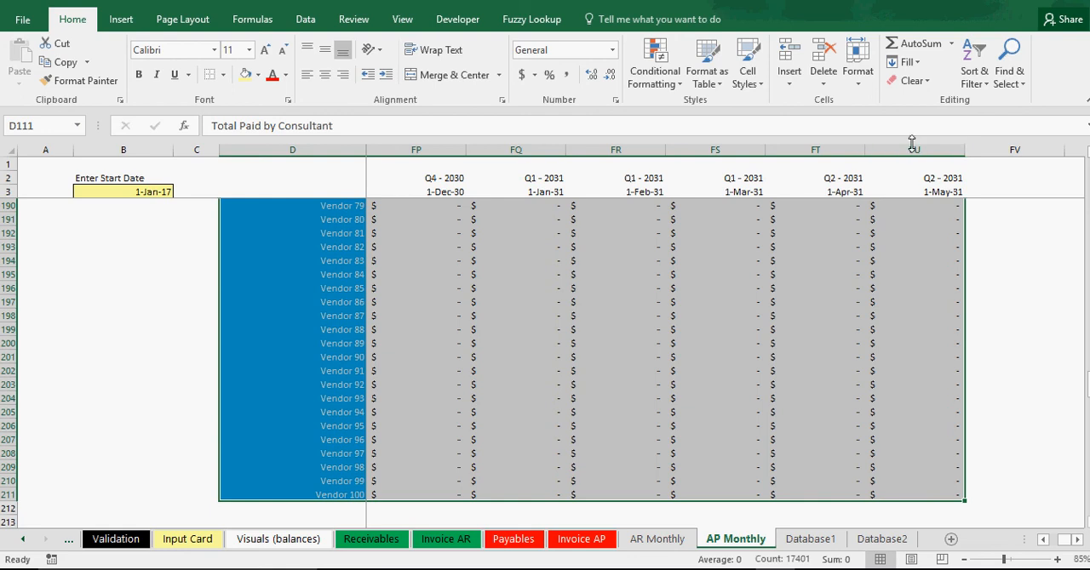
pyautogui.click(1042, 367)
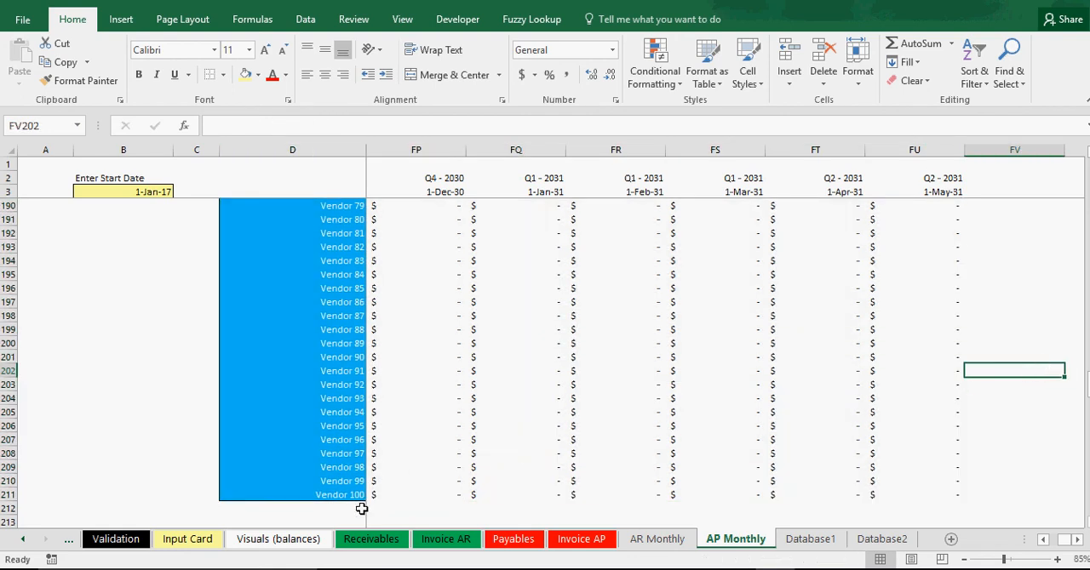
pyautogui.moveTo(1064, 544); pyautogui.dragTo(1046, 547)
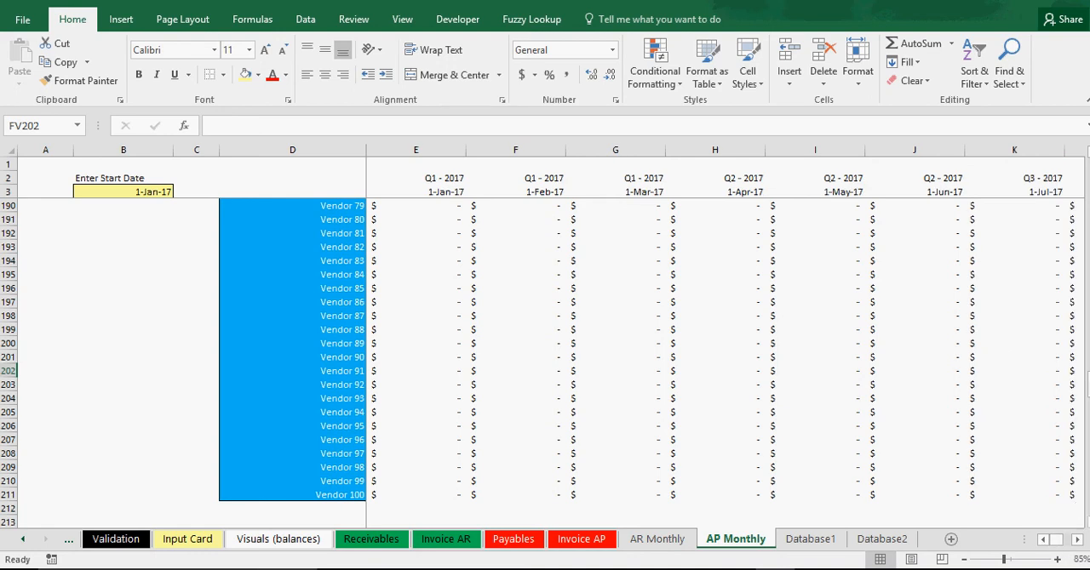
pyautogui.moveTo(1088, 383); pyautogui.dragTo(1086, 151)
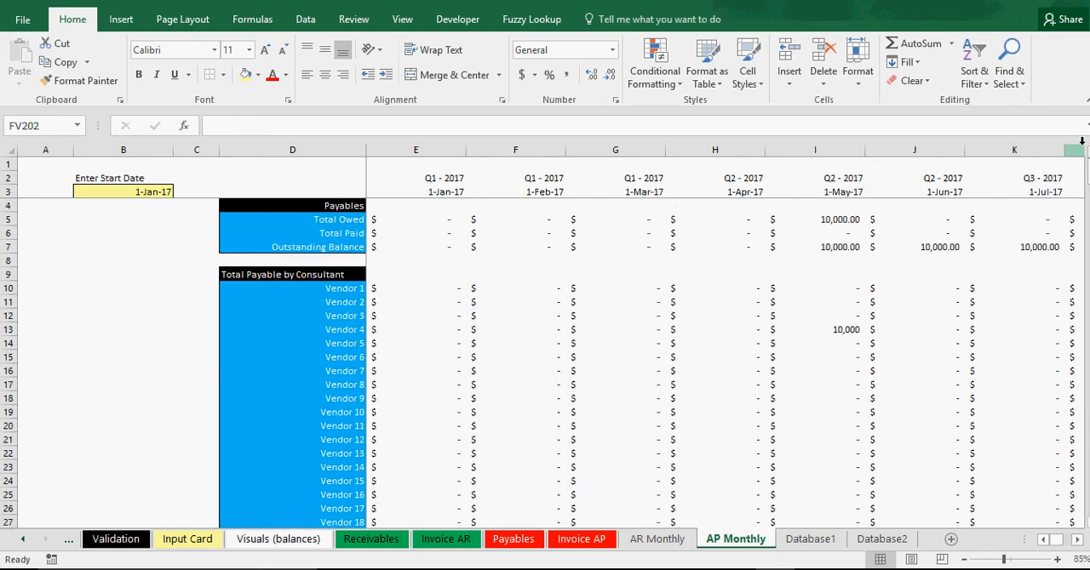
# Clear everything, including formatting, from the Customer 101–250 and Vendor 101–250 rows (A102:B251) of the Validation sheet.
pyautogui.click(23, 543)
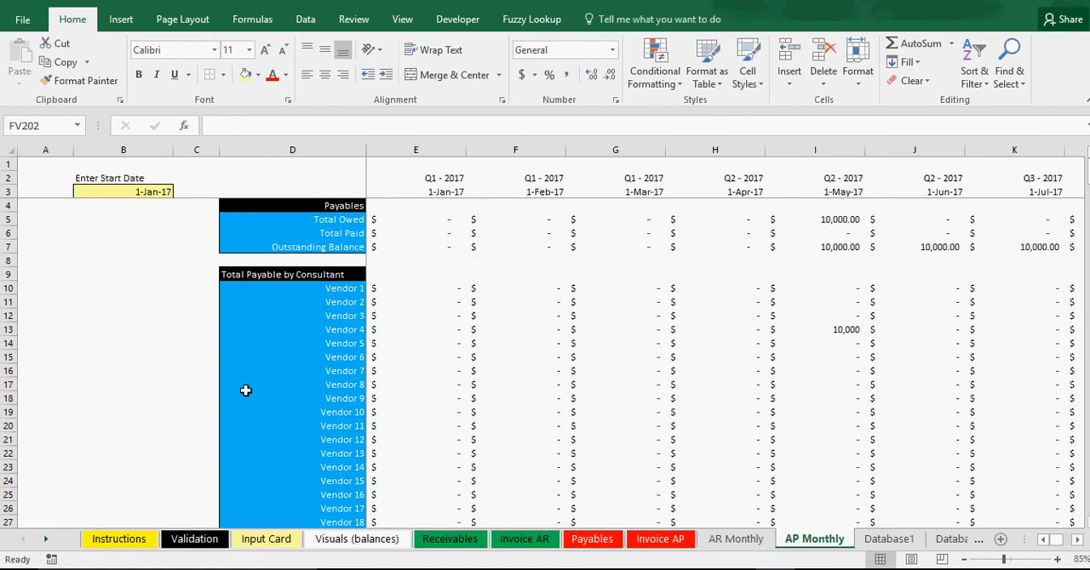
pyautogui.moveTo(287, 315); pyautogui.dragTo(256, 412)
pyautogui.click(195, 539)
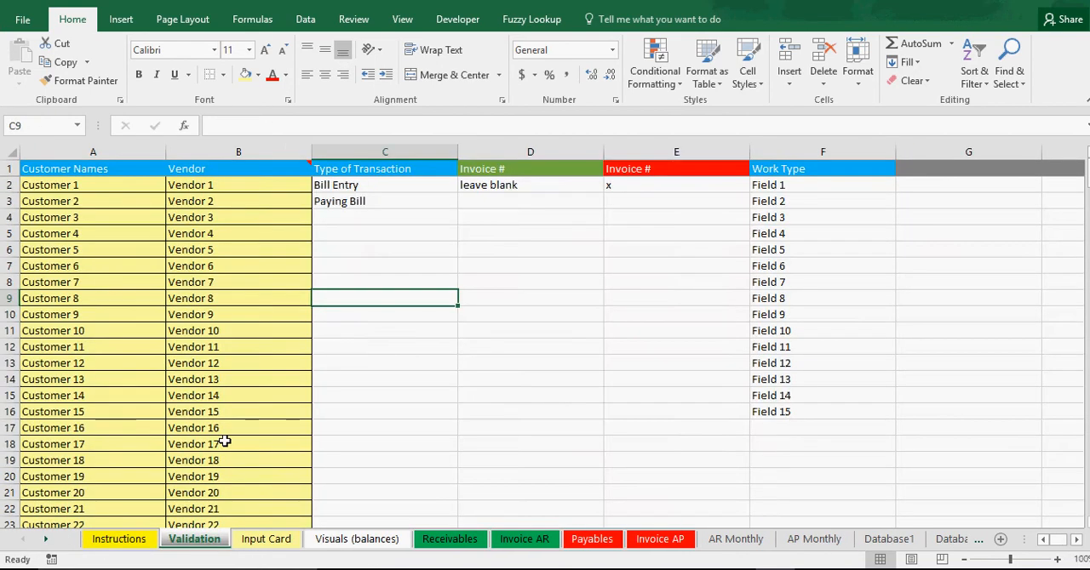
pyautogui.scroll(-6, 118, 433)
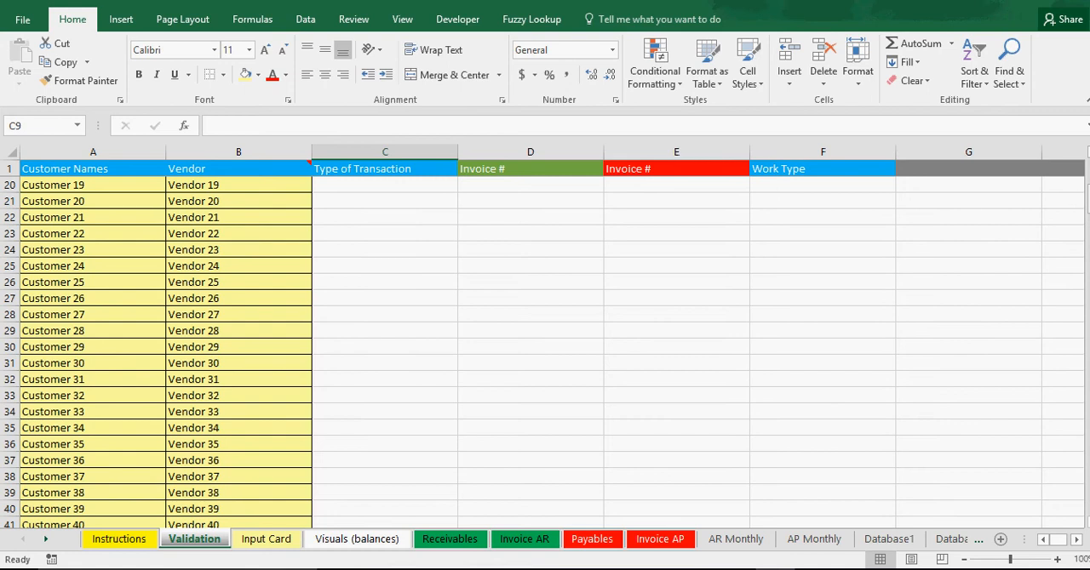
pyautogui.moveTo(1087, 197); pyautogui.dragTo(1087, 297)
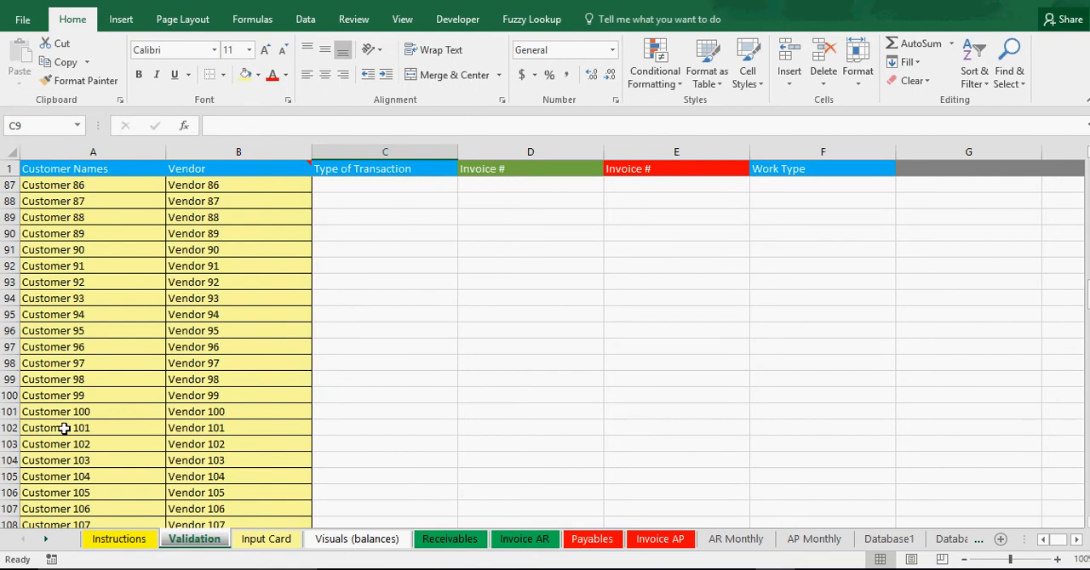
pyautogui.moveTo(63, 428); pyautogui.dragTo(312, 496)
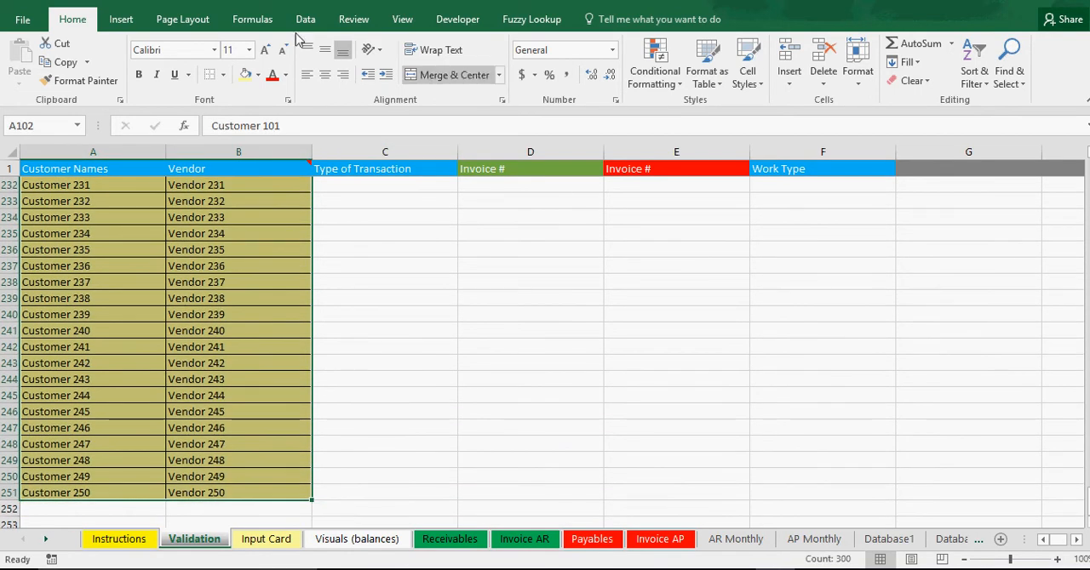
pyautogui.click(908, 80)
pyautogui.click(929, 99)
pyautogui.click(470, 358)
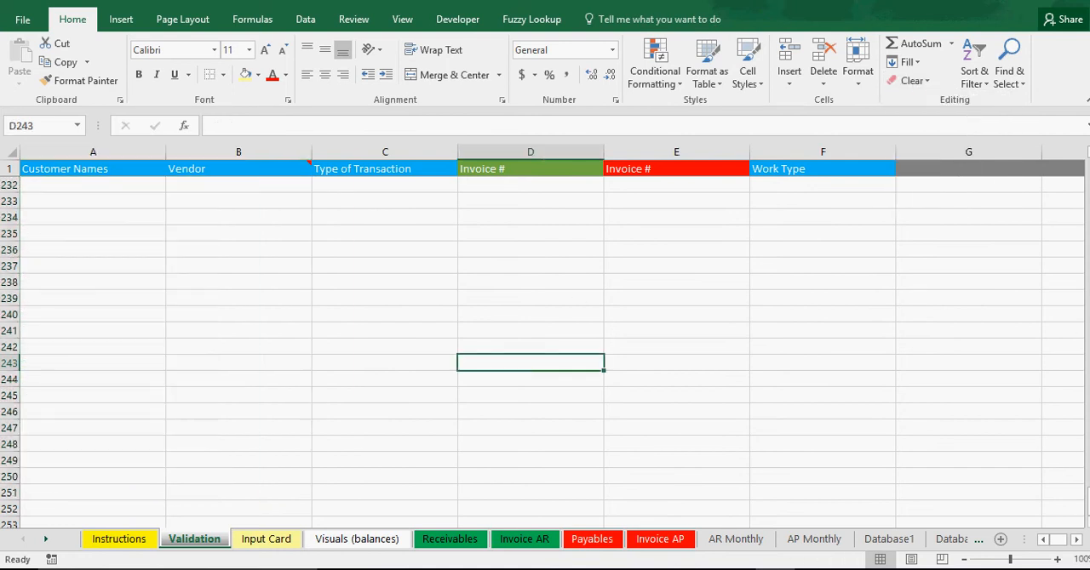
# Save the workbook with cell D86 of the Validation sheet selected.
pyautogui.moveTo(1087, 498); pyautogui.dragTo(1088, 285)
pyautogui.click(569, 265)
pyautogui.hotkey('ctrl', 's')
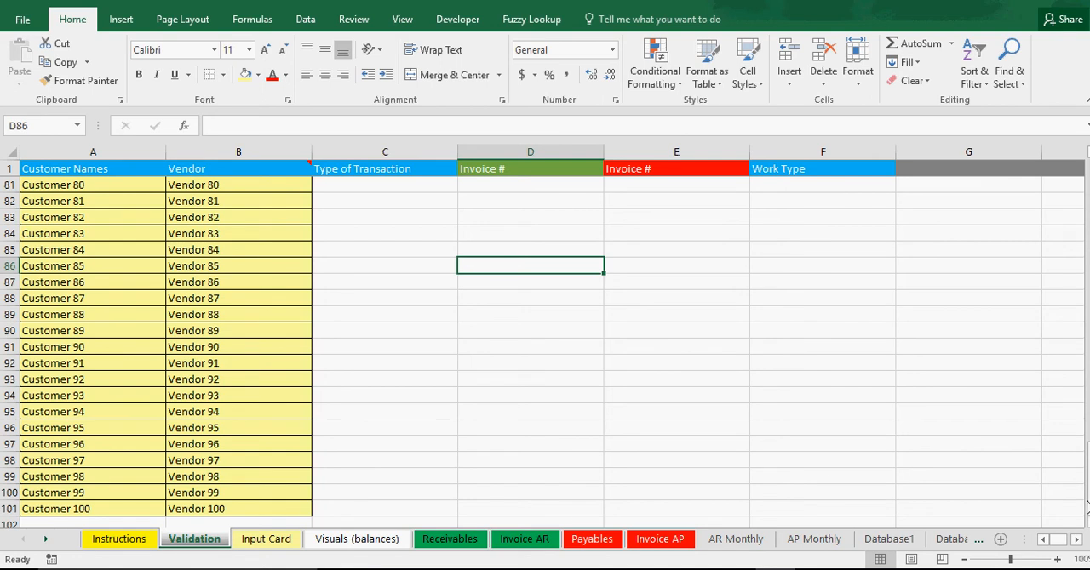
# Look over the Validation list, Input Card, Invoice AP and Payables sheets, and inspect Vendor 9's June formula in AP Monthly.
pyautogui.scroll(20, 544, 349)
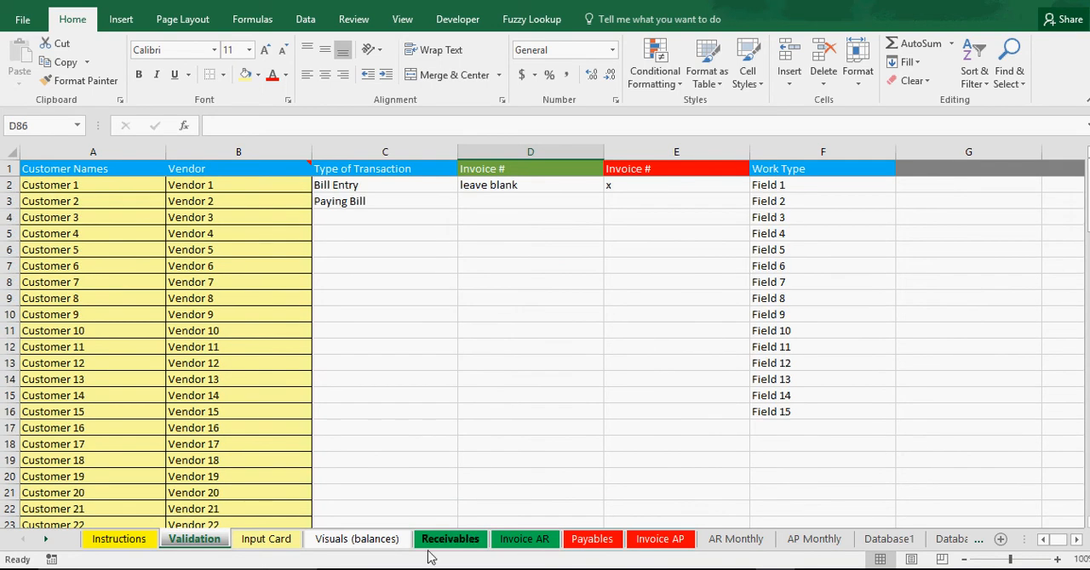
pyautogui.click(266, 540)
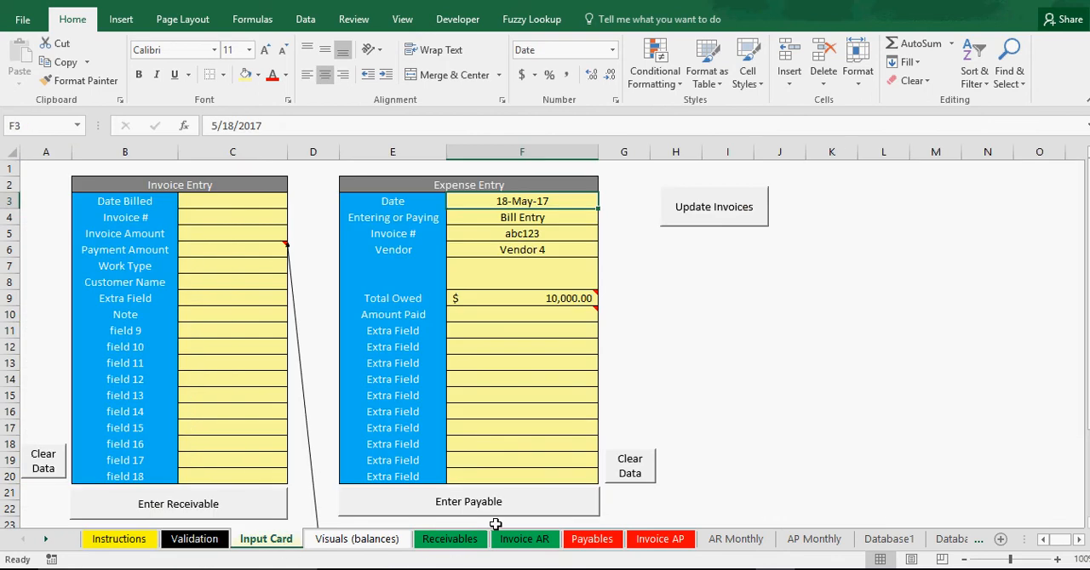
pyautogui.click(661, 541)
pyautogui.click(592, 540)
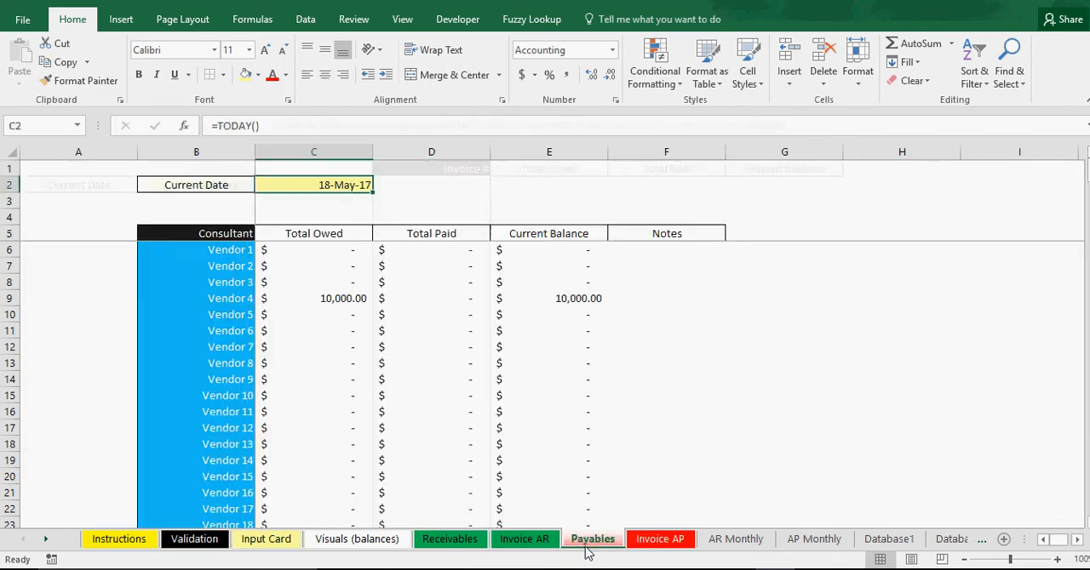
pyautogui.click(814, 539)
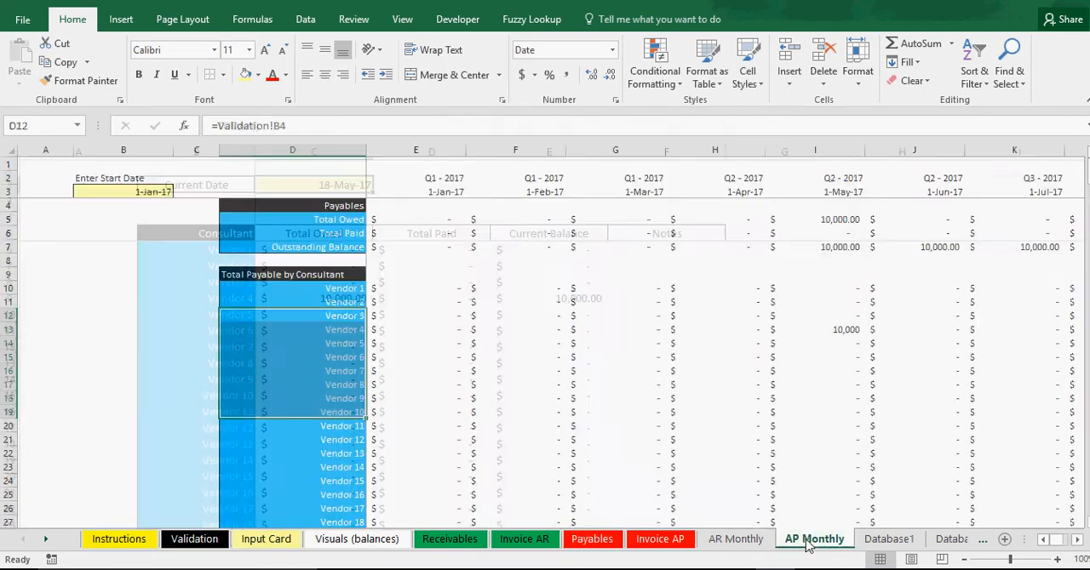
pyautogui.click(947, 400)
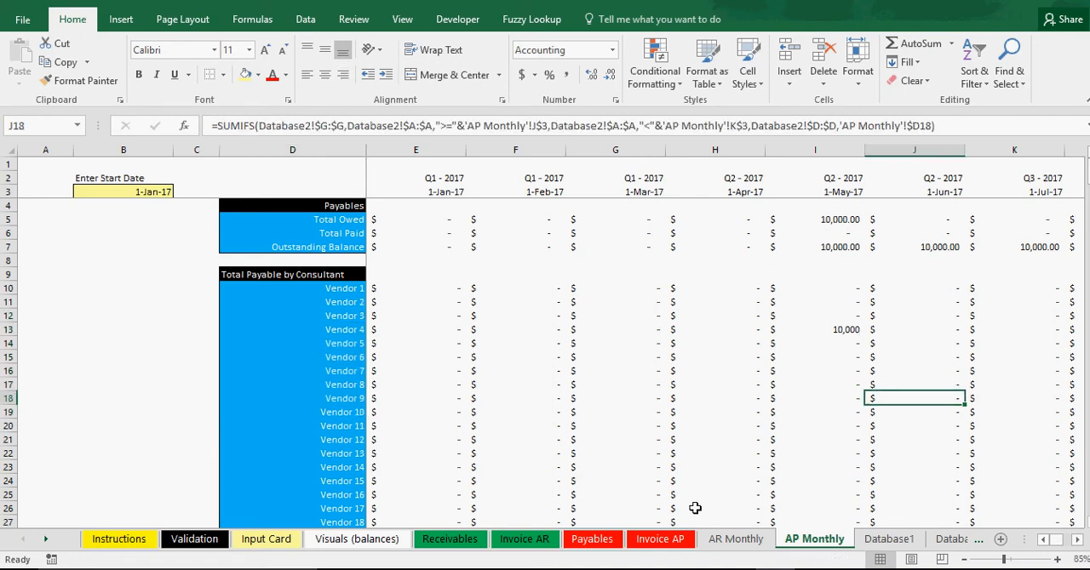
# Delete the Hours and Rate headers in E1 and F1 of the Database2 sheet.
pyautogui.click(953, 538)
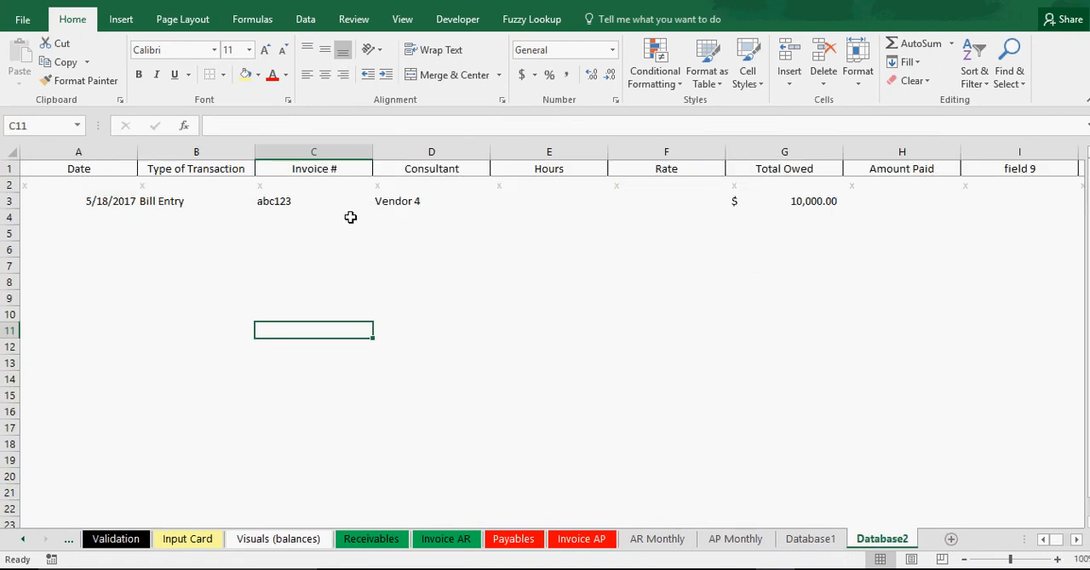
pyautogui.click(530, 171)
pyautogui.press('BackSpace')
pyautogui.press('Return')
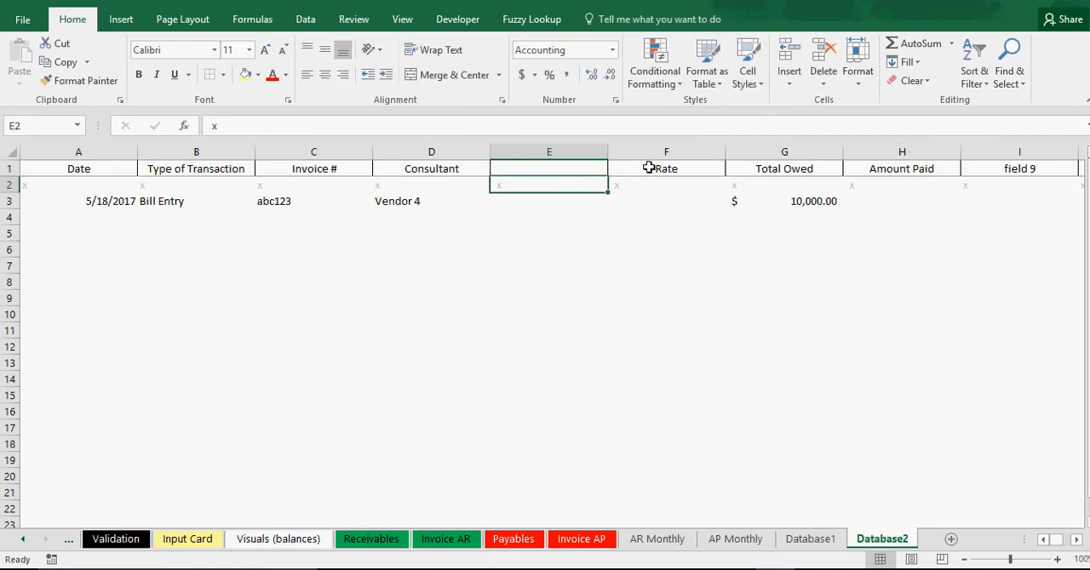
pyautogui.click(649, 168)
pyautogui.press('BackSpace')
pyautogui.press('Return')
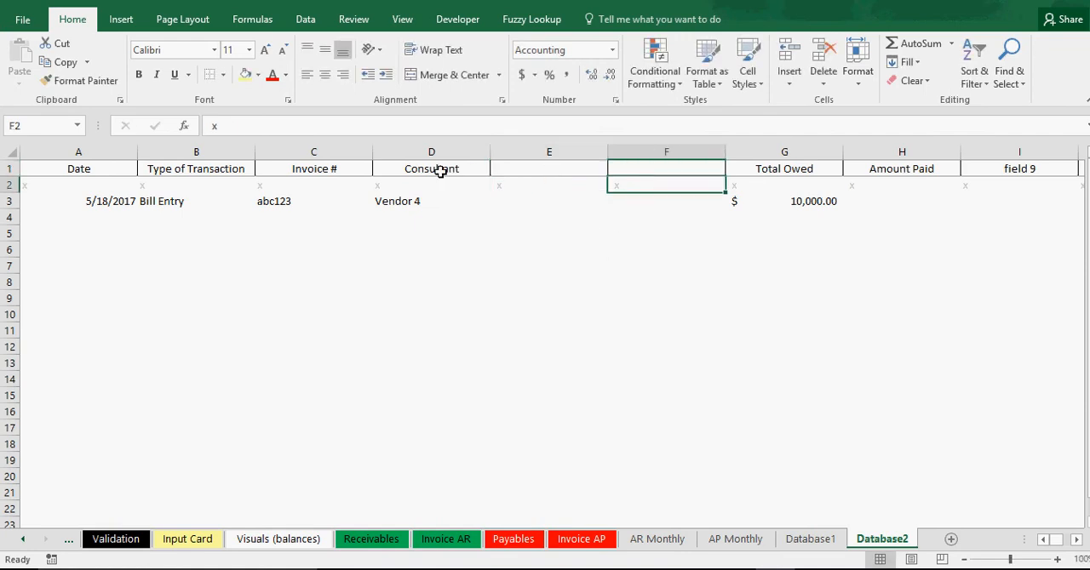
# Rename the Consultant header in D1 as Vendor.
pyautogui.click(440, 171)
pyautogui.write('V')
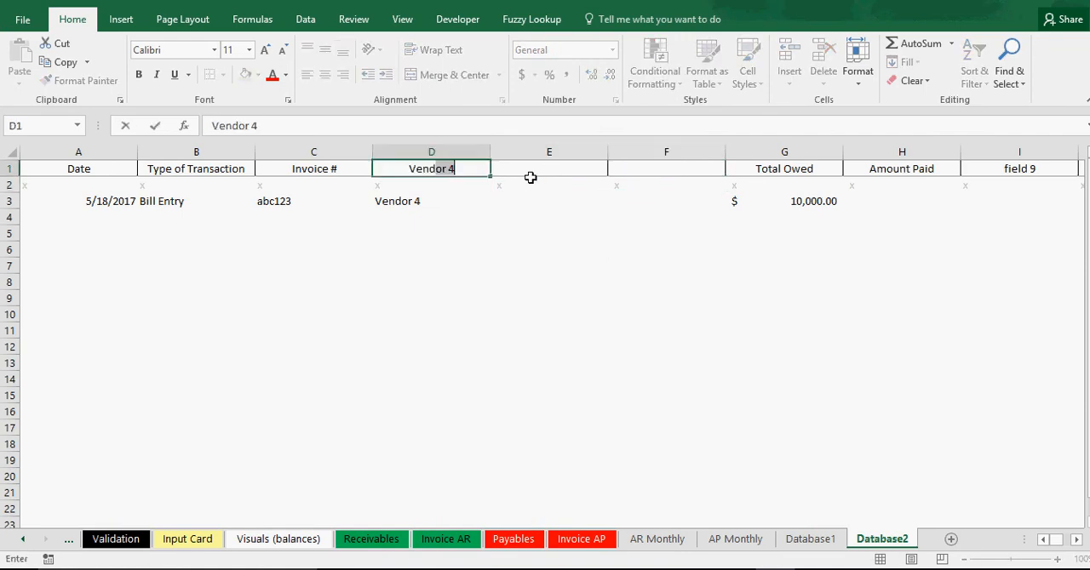
pyautogui.write('endor')
pyautogui.press('BackSpace')
pyautogui.press('Return')
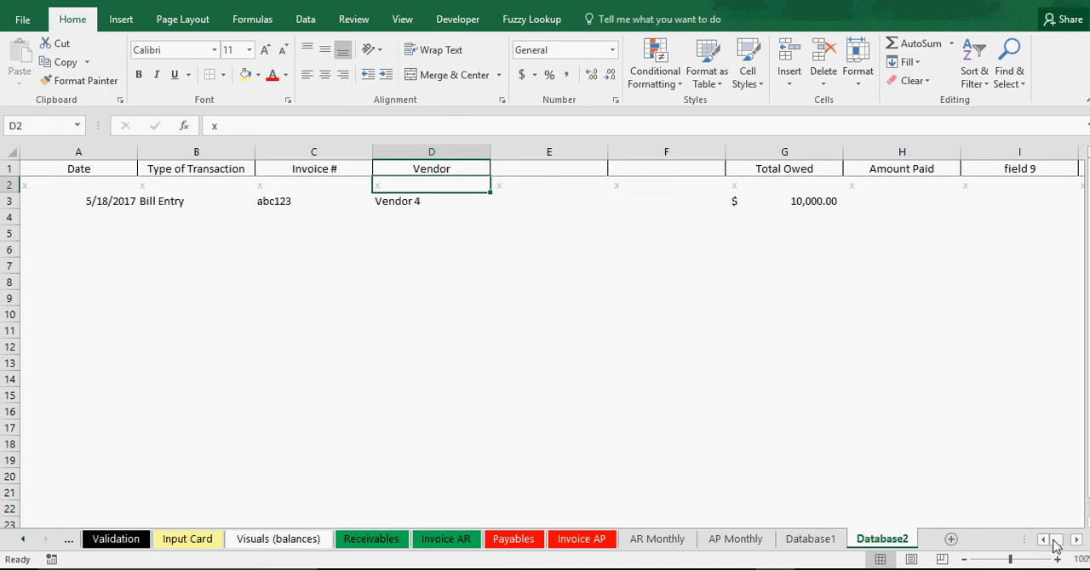
# Look over the AR Analysis and AP Analysis charts on the Visuals (balances) sheet.
pyautogui.moveTo(1058, 546); pyautogui.dragTo(1018, 545)
pyautogui.click(21, 541)
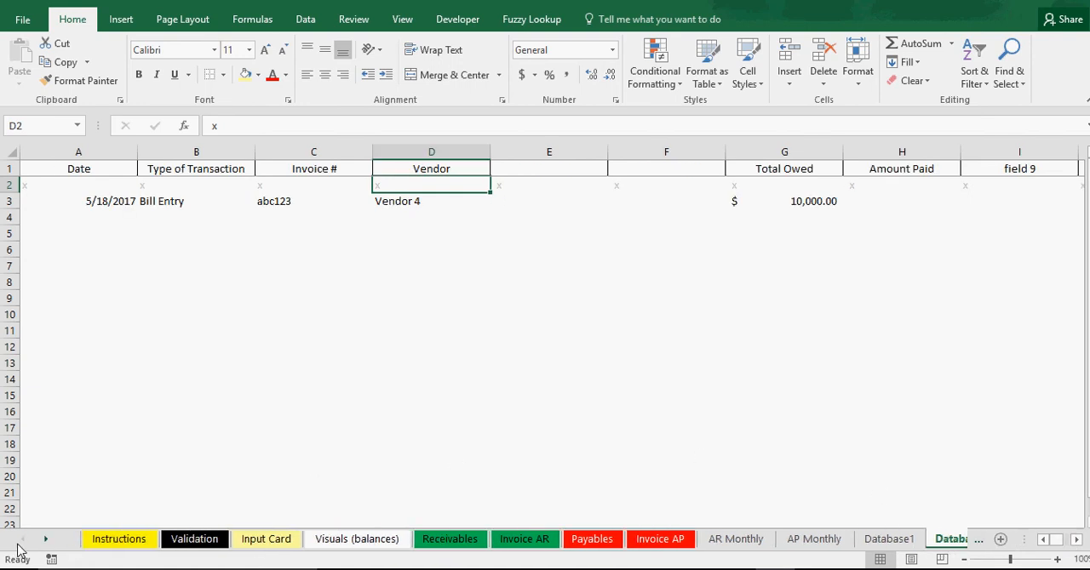
pyautogui.click(364, 541)
pyautogui.scroll(-3, 440, 432)
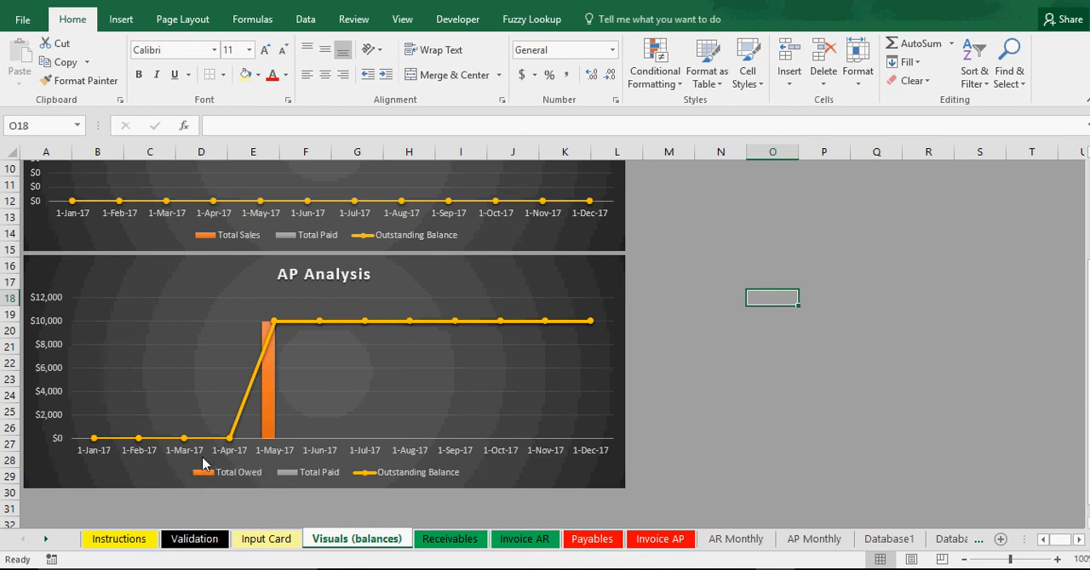
pyautogui.scroll(3, 315, 452)
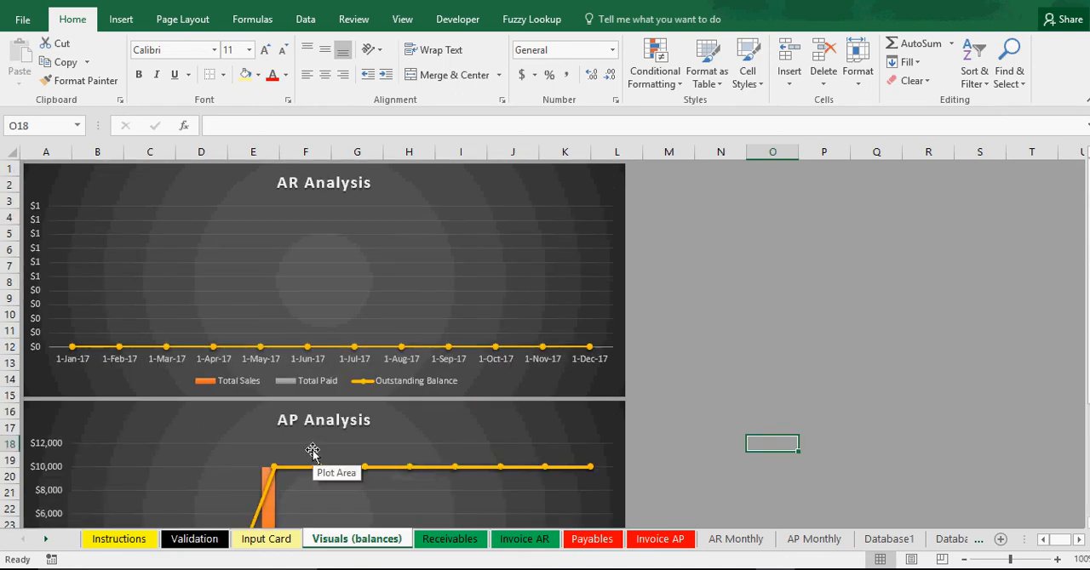
pyautogui.scroll(-3, 312, 451)
pyautogui.scroll(-1, 313, 451)
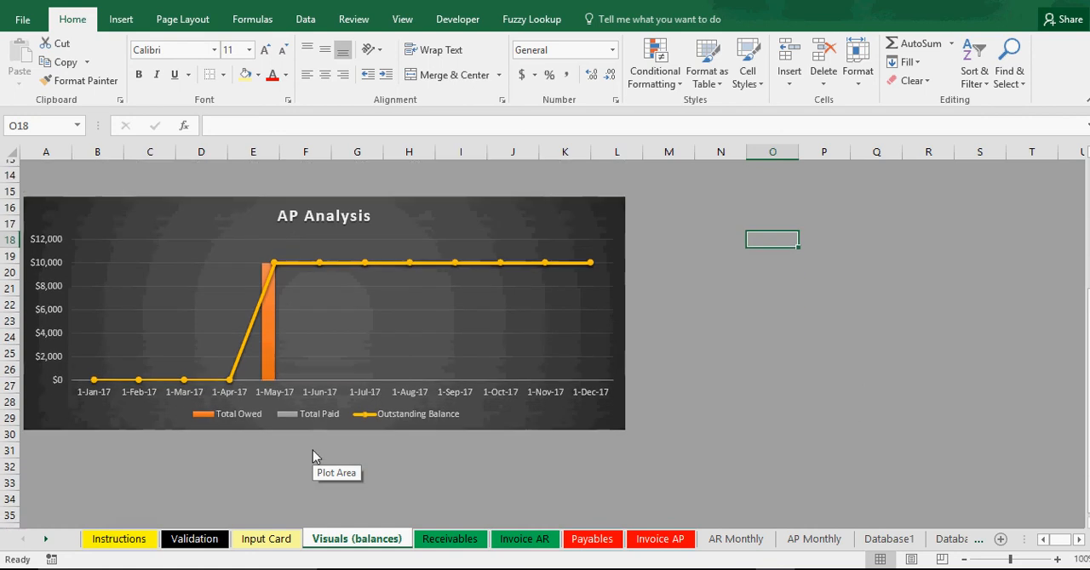
pyautogui.scroll(-6, 312, 450)
pyautogui.scroll(9, 313, 450)
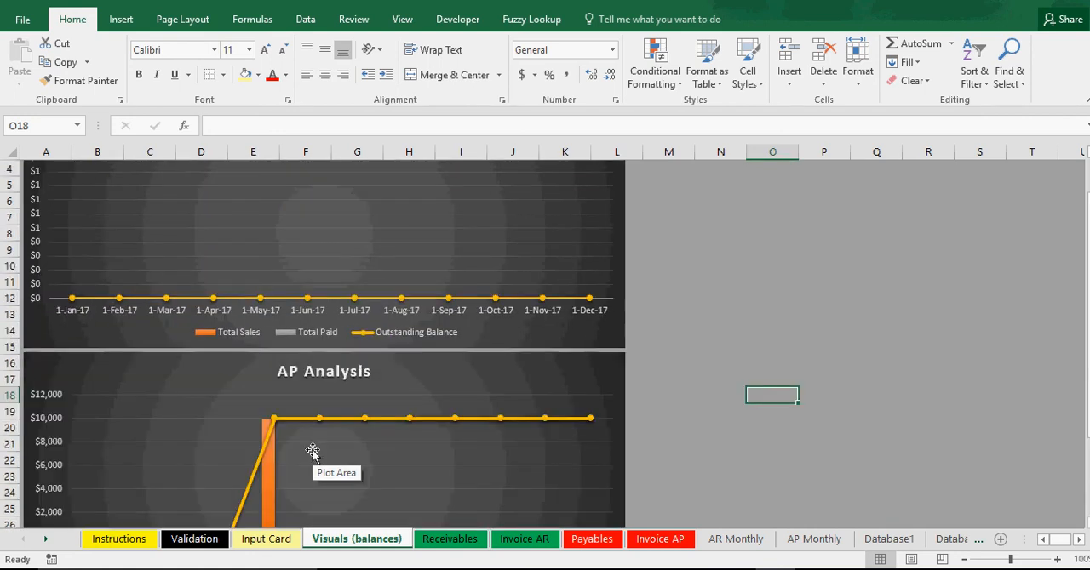
# Inspect the AP Analysis chart's source data range and series, leaving them as they are.
pyautogui.click(312, 451)
pyautogui.rightClick(312, 451)
pyautogui.click(366, 397)
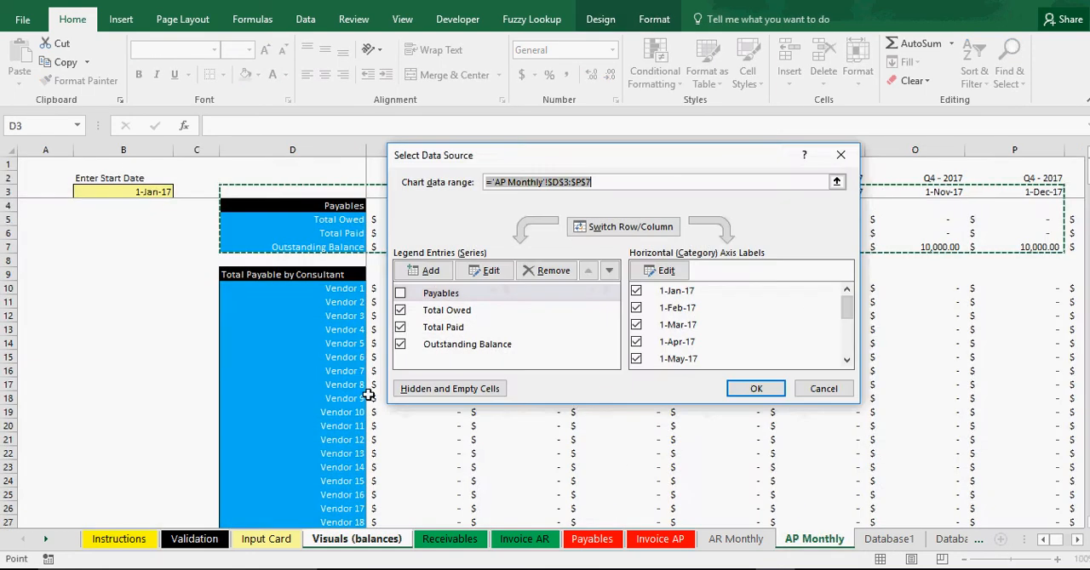
pyautogui.moveTo(600, 163); pyautogui.dragTo(672, 323)
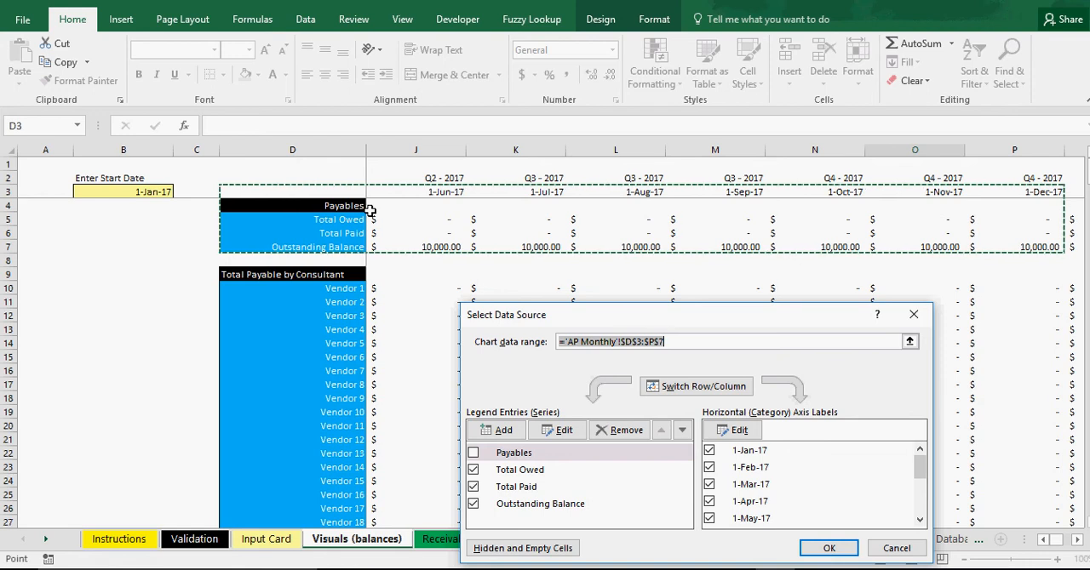
pyautogui.click(899, 547)
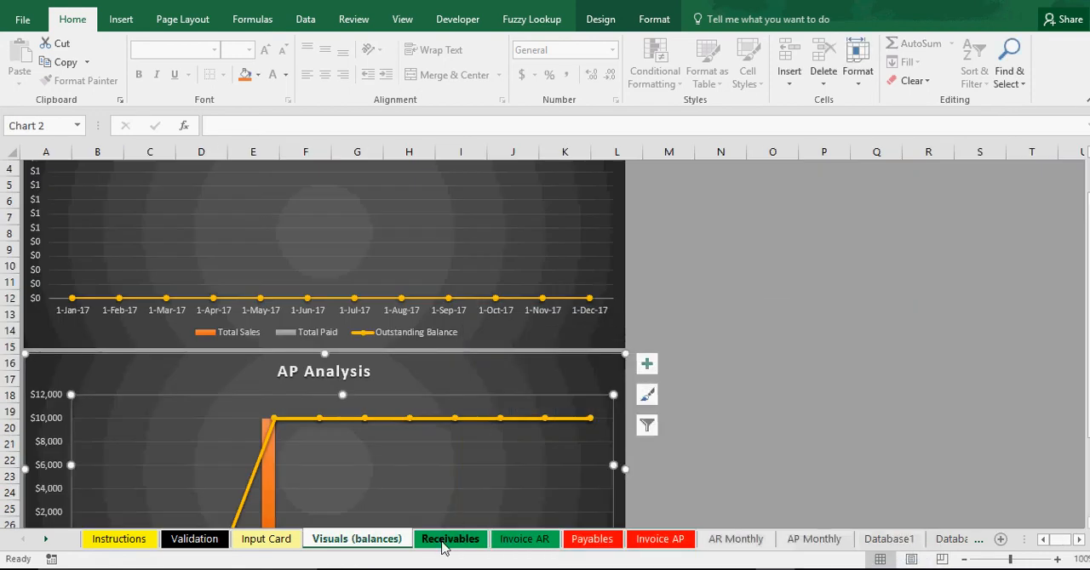
# View the Receivables sheet and check the start date cell B3 on the AP Monthly sheet.
pyautogui.click(479, 543)
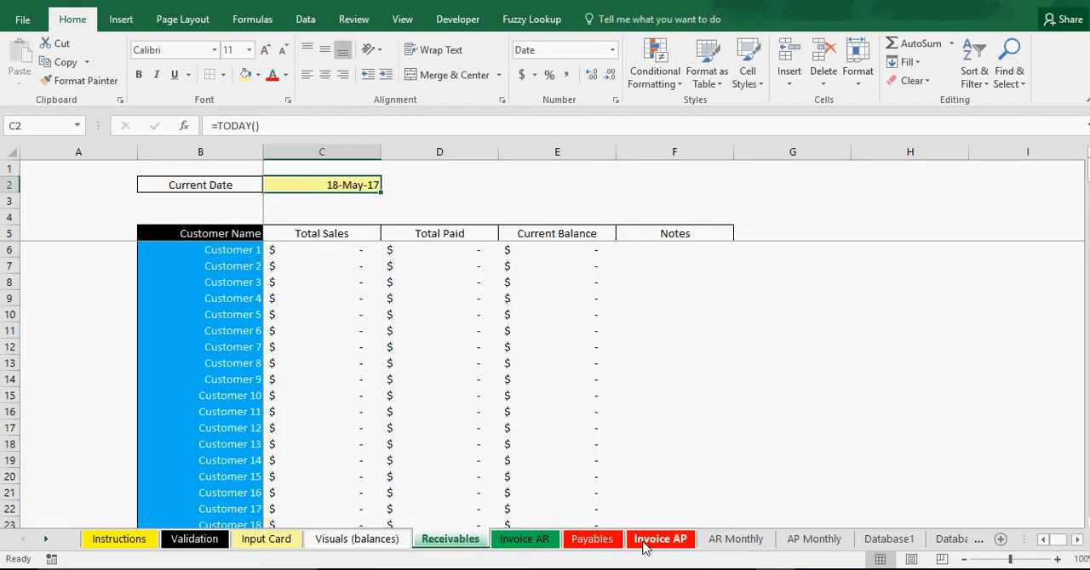
pyautogui.click(793, 540)
pyautogui.click(137, 194)
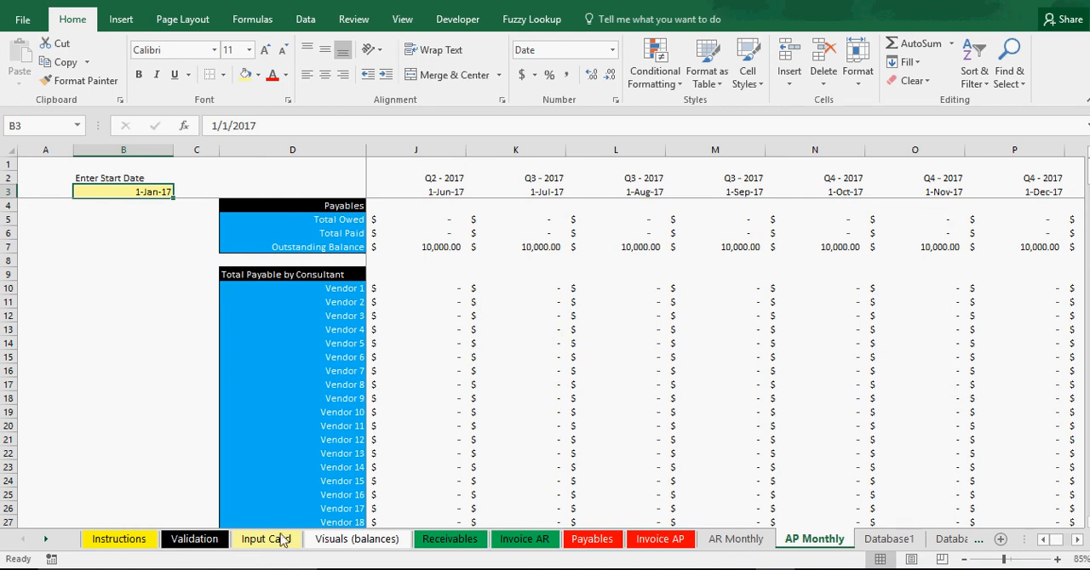
# Examine the AP Analysis chart on the Visuals (balances) sheet, checking the Total Owed value for May.
pyautogui.click(344, 540)
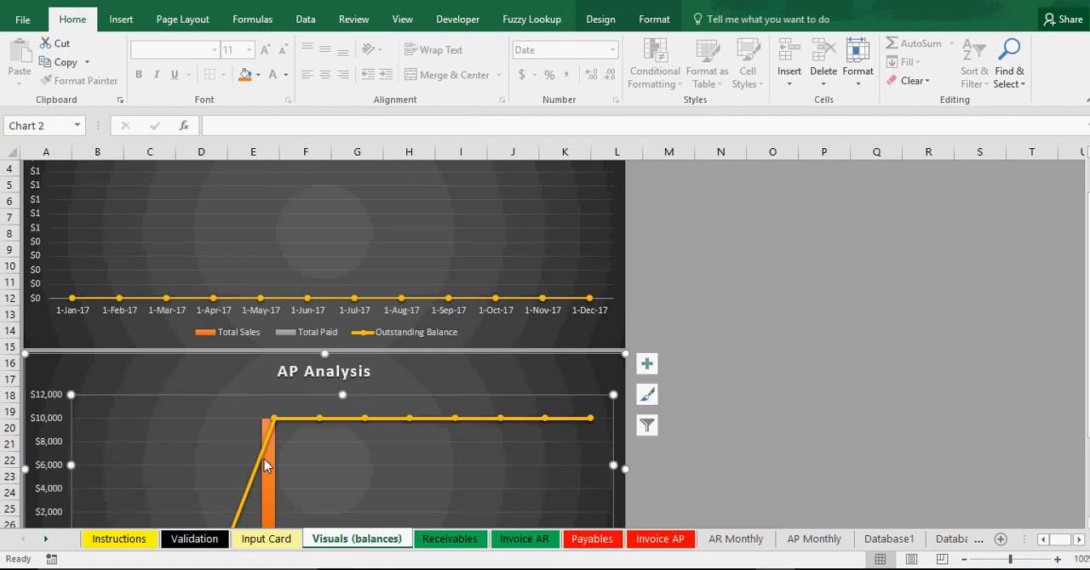
pyautogui.scroll(-4, 262, 459)
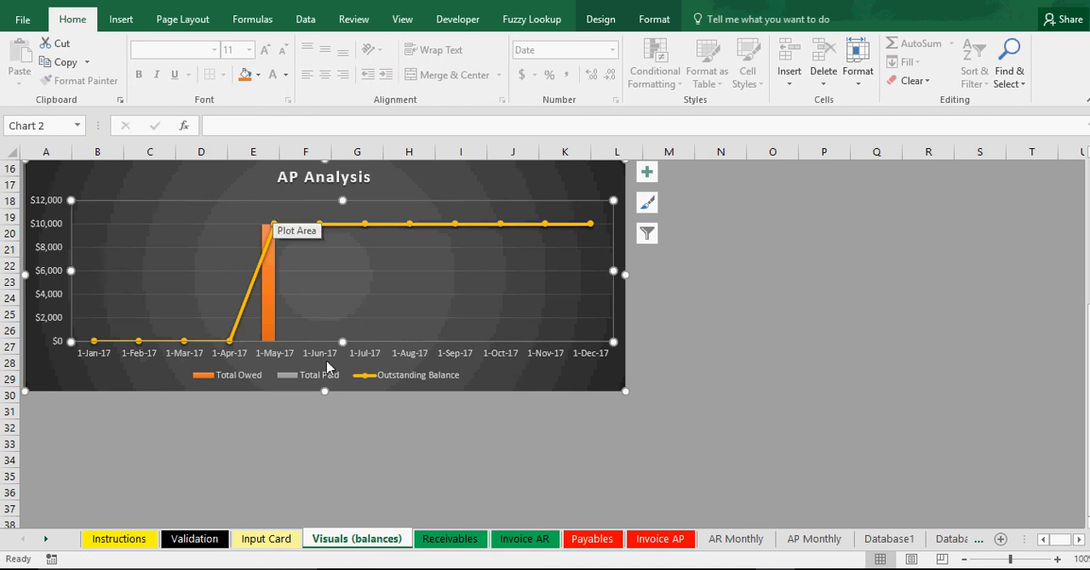
pyautogui.scroll(5, 329, 366)
pyautogui.scroll(-3, 329, 366)
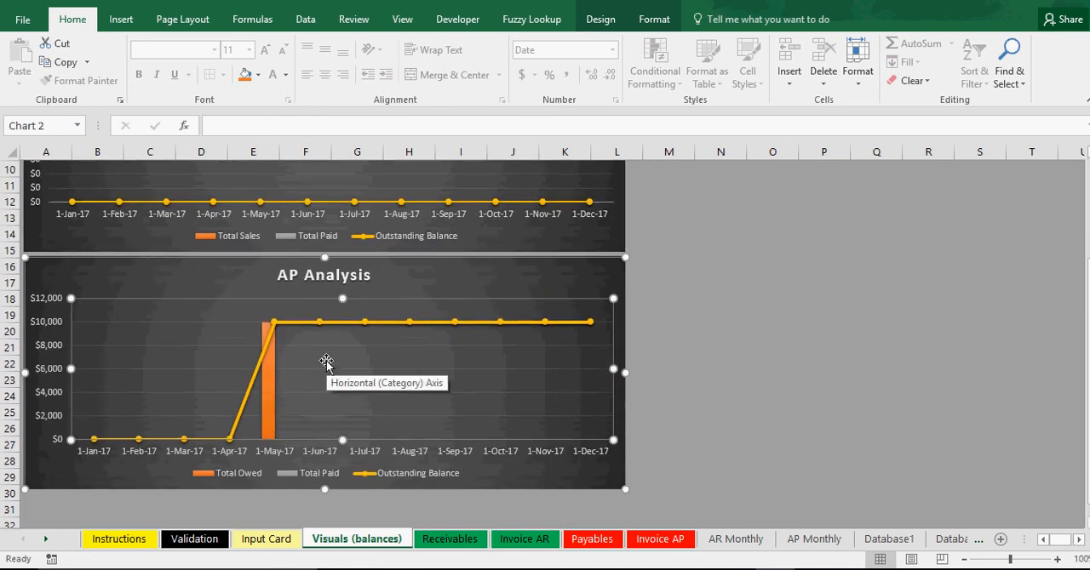
pyautogui.moveTo(269, 414)
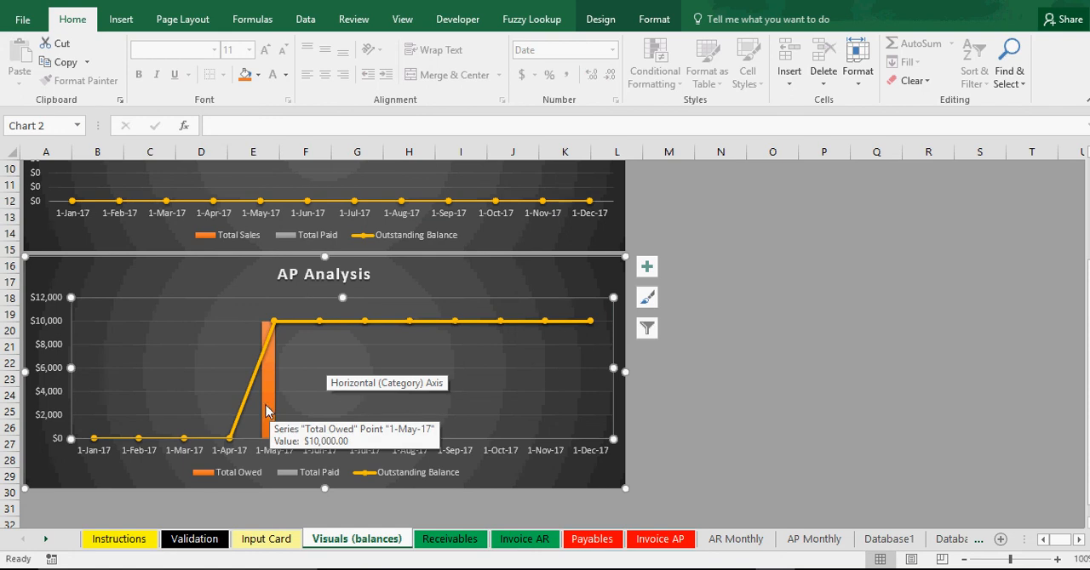
pyautogui.scroll(3, 247, 387)
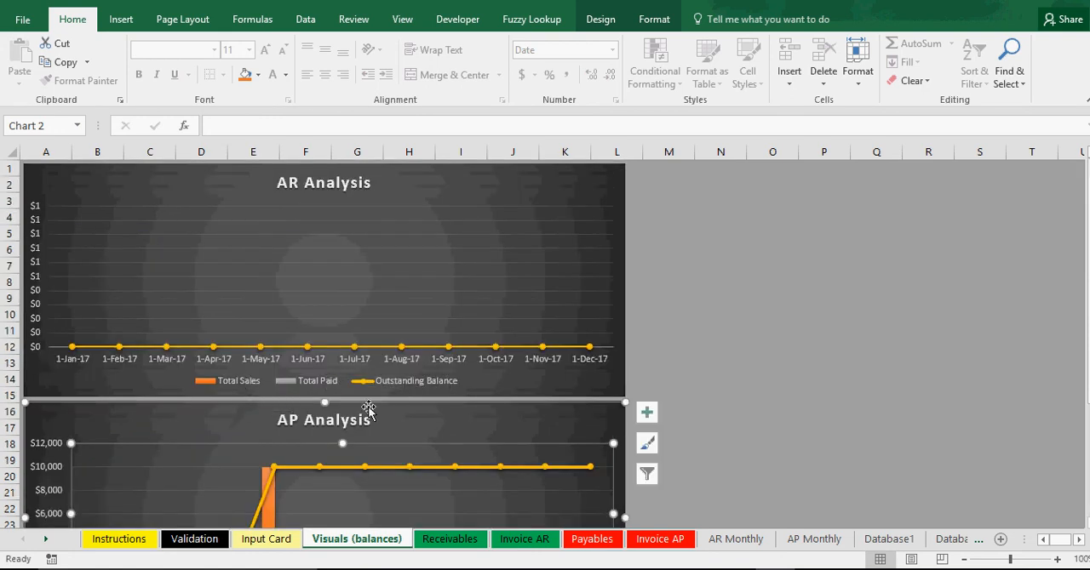
pyautogui.click(828, 377)
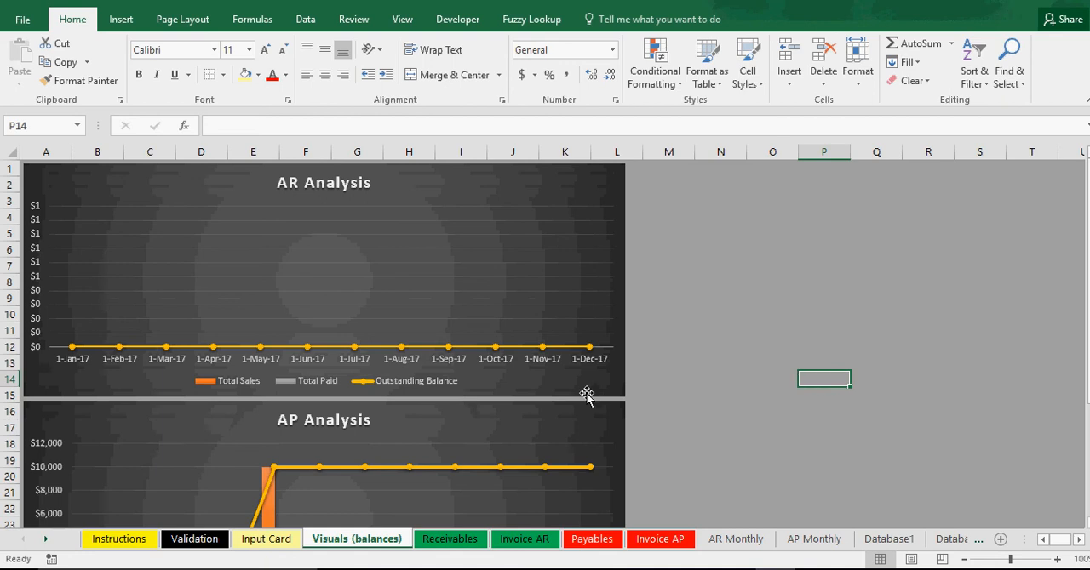
pyautogui.scroll(-3, 369, 452)
pyautogui.moveTo(273, 382)
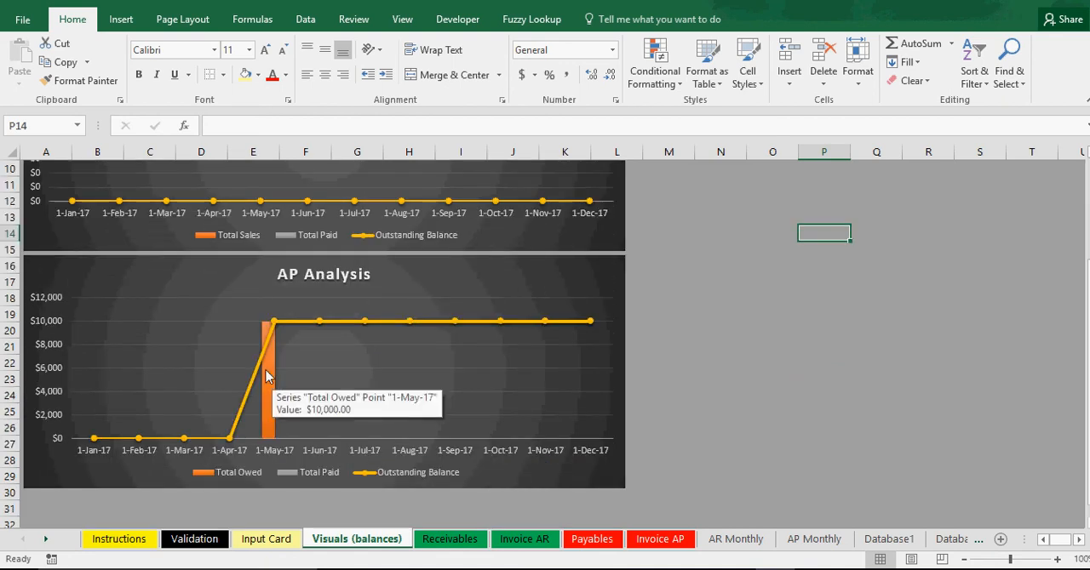
pyautogui.moveTo(266, 325)
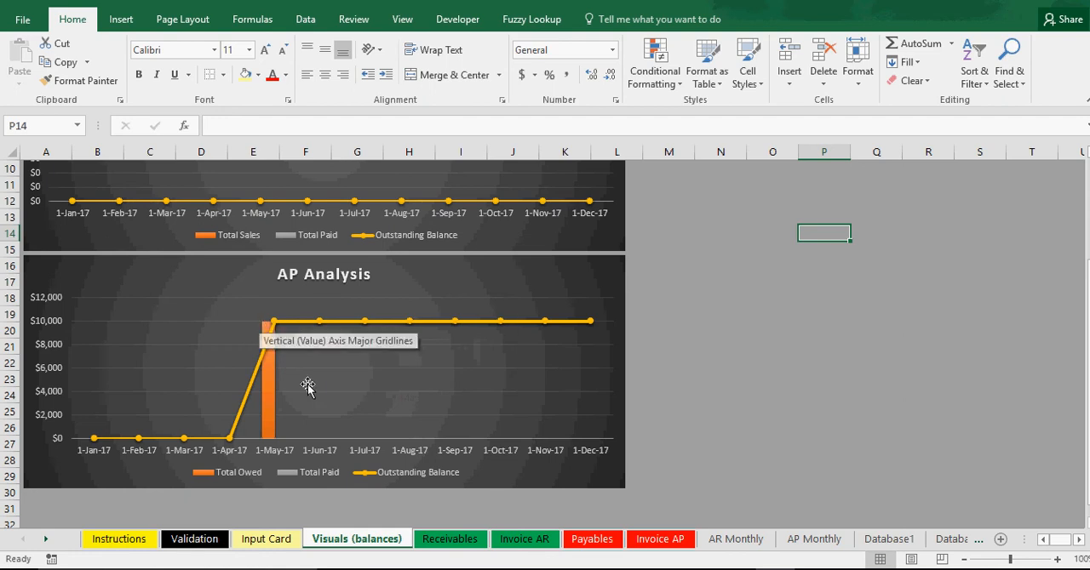
# Set the Expense Entry date on the Input Card sheet to 5/21/2017.
pyautogui.click(266, 541)
pyautogui.click(823, 314)
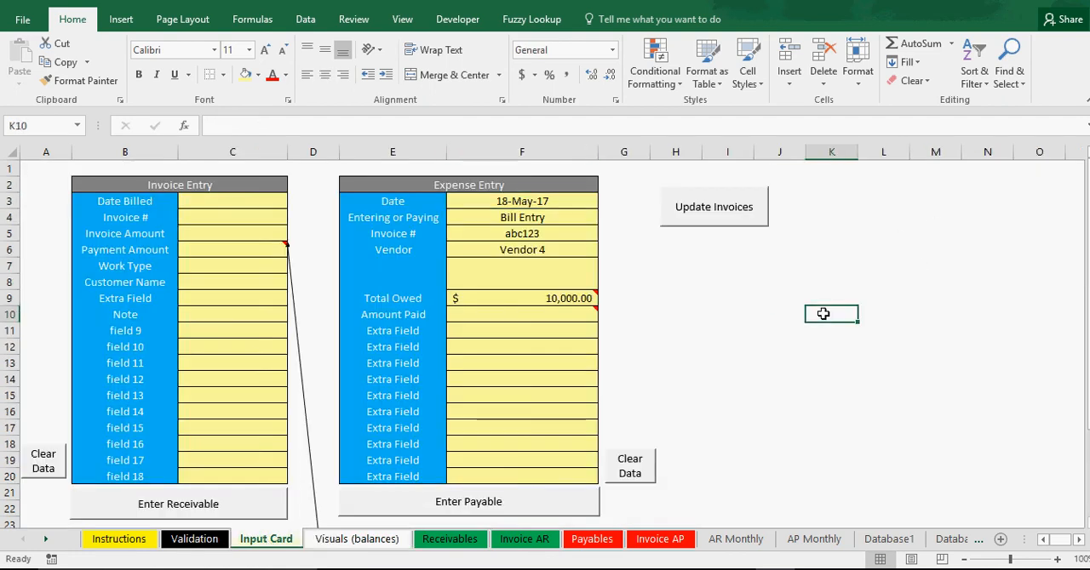
pyautogui.click(539, 237)
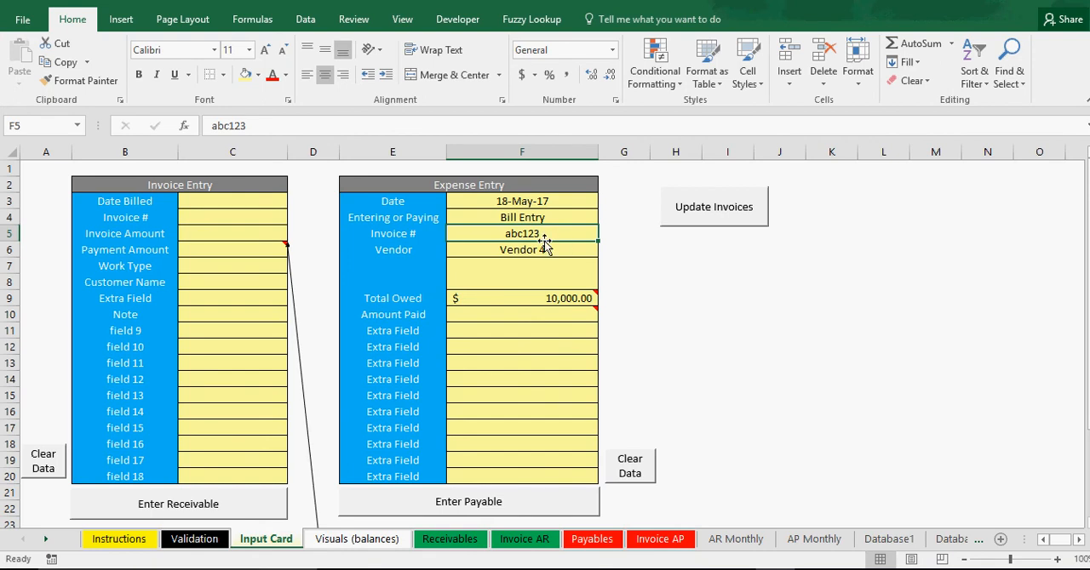
pyautogui.click(530, 205)
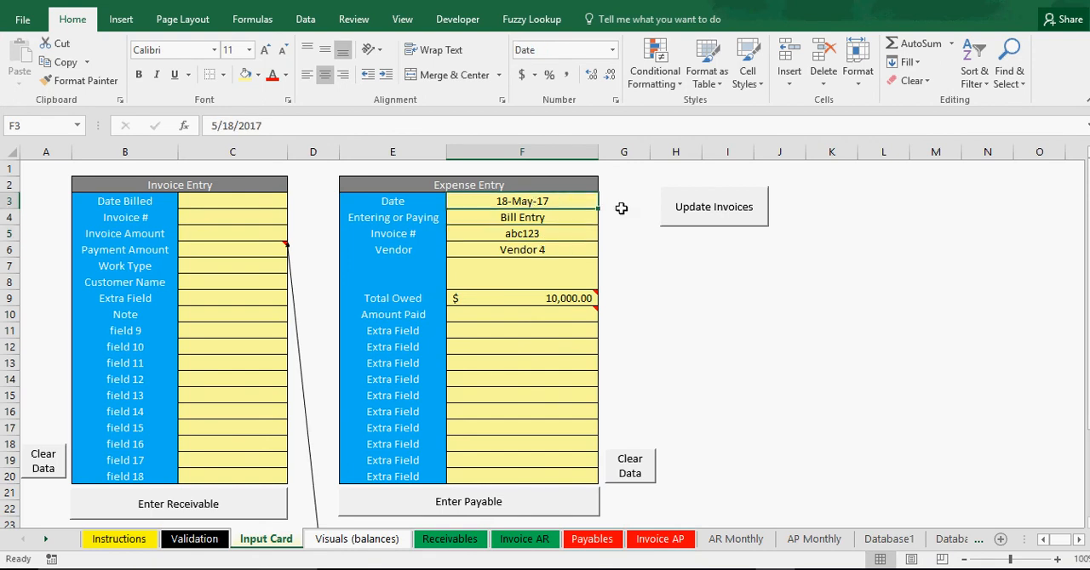
pyautogui.write('5')
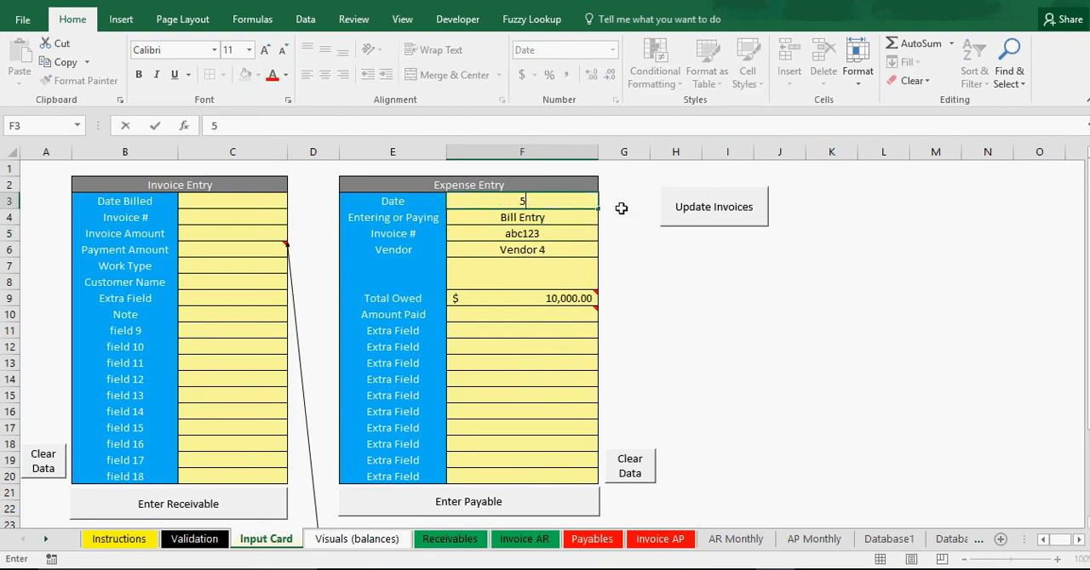
pyautogui.write('/21/2017')
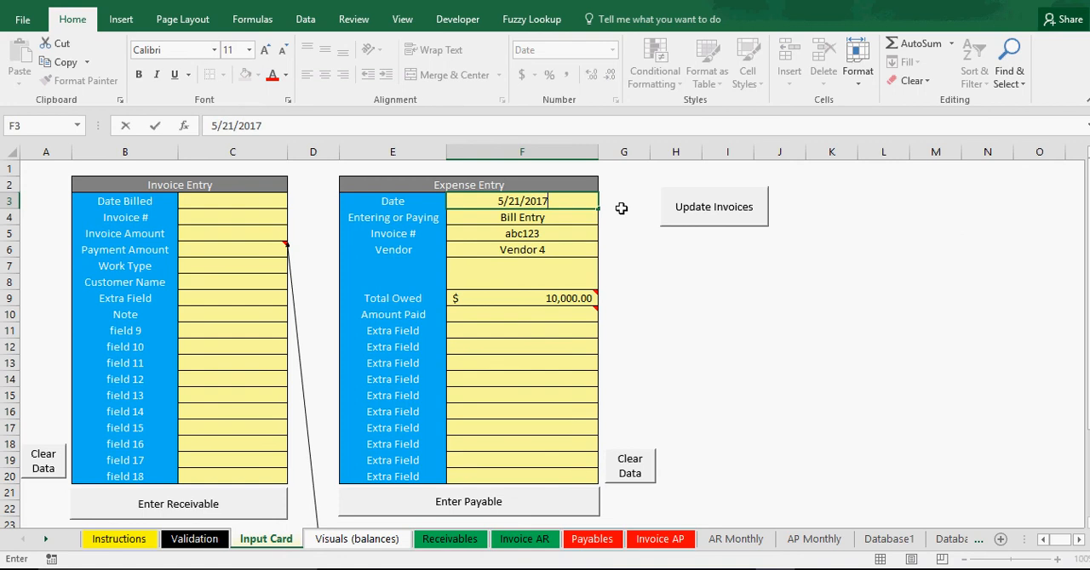
pyautogui.press('Return')
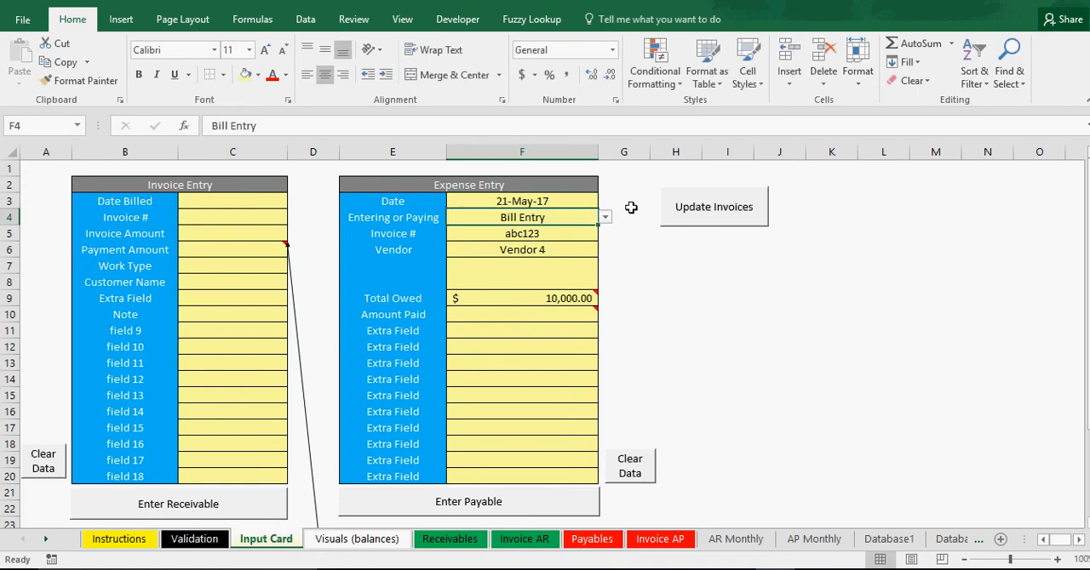
# Clear all the Expense Entry data on the Input Card sheet.
pyautogui.click(636, 468)
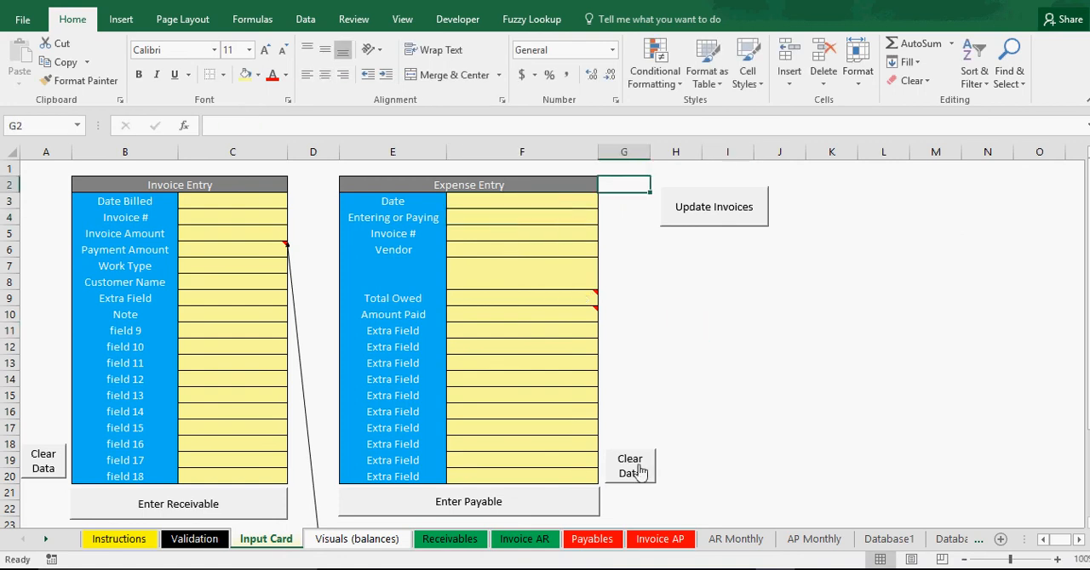
pyautogui.moveTo(525, 200); pyautogui.dragTo(516, 412)
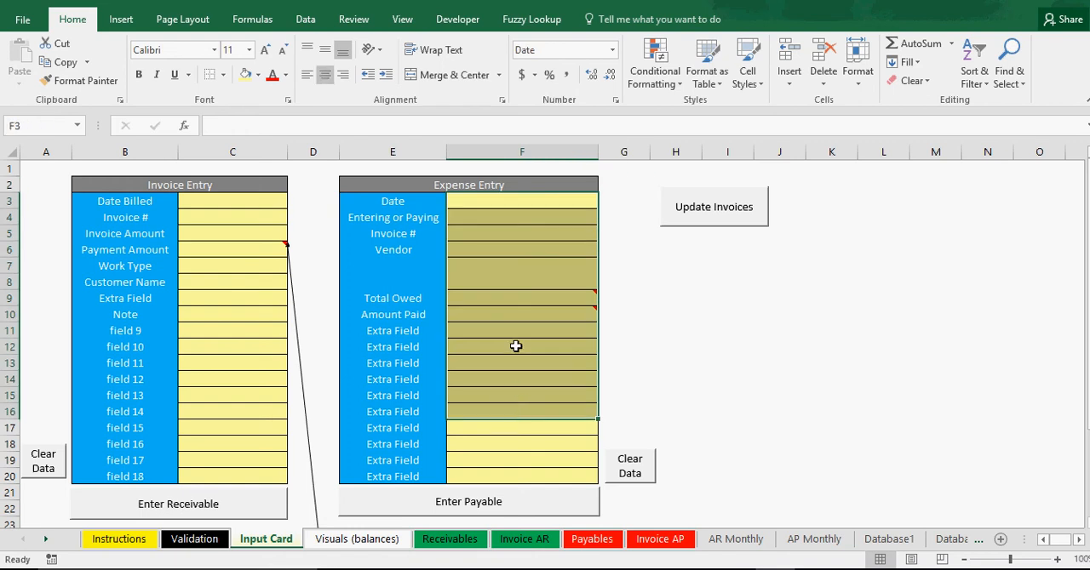
pyautogui.click(516, 346)
# Enter 5/21/2017 as the date in the empty Expense Entry form.
pyautogui.click(528, 199)
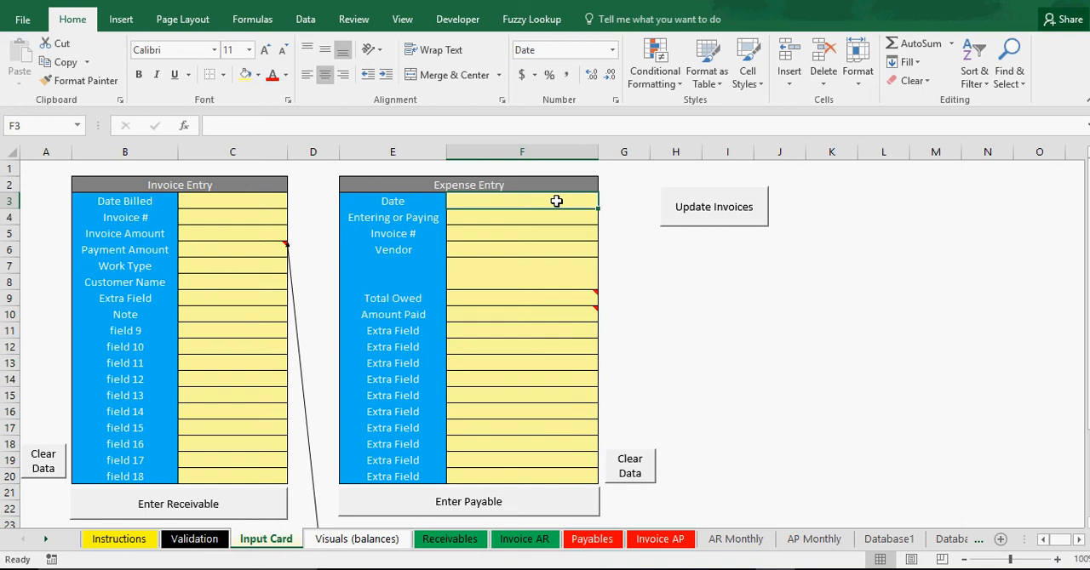
pyautogui.write('5')
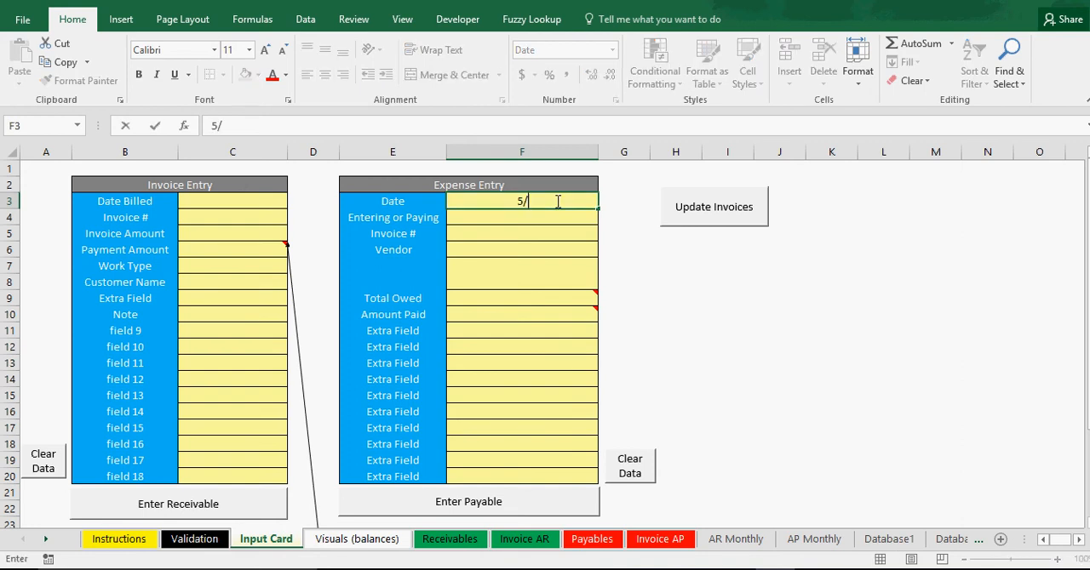
pyautogui.write('/21/2017')
pyautogui.press('Return')
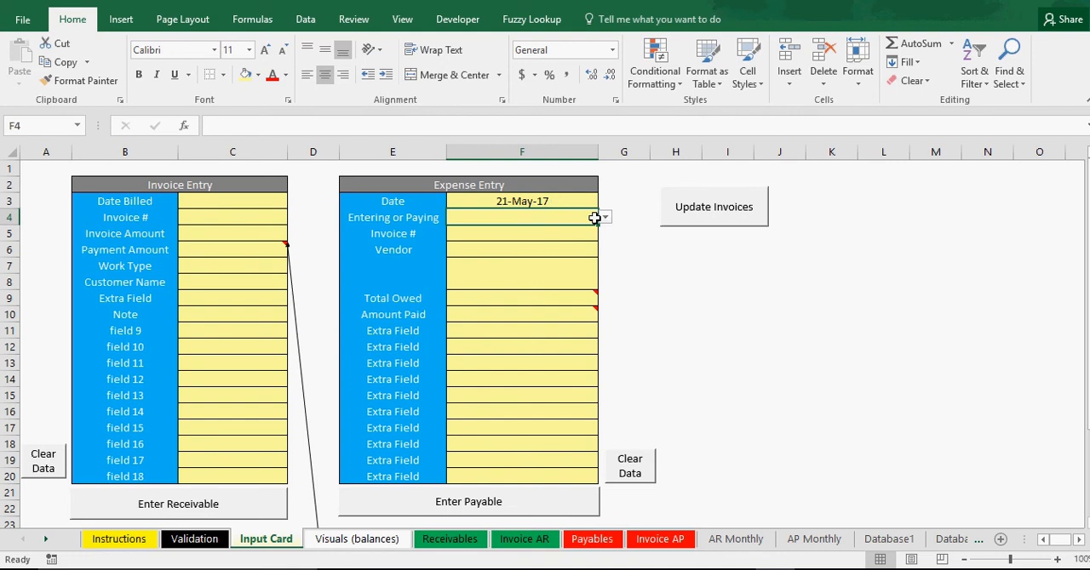
# Change the month of the Expense Entry date so that it is 6/21/2017.
pyautogui.click(530, 201)
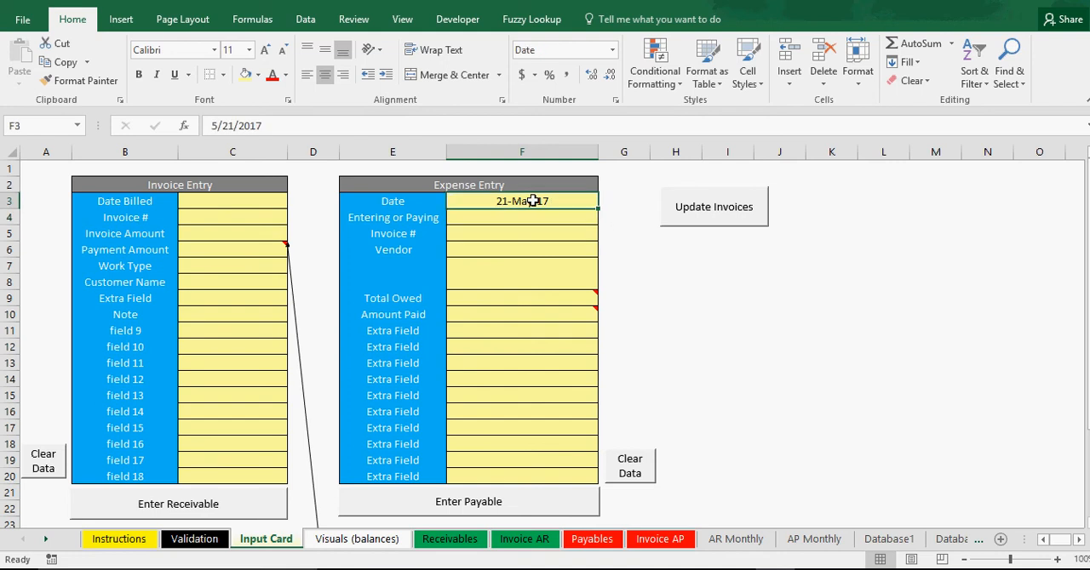
pyautogui.click(220, 126)
pyautogui.press('BackSpace')
pyautogui.write('6/21/2017')
pyautogui.press('Return')
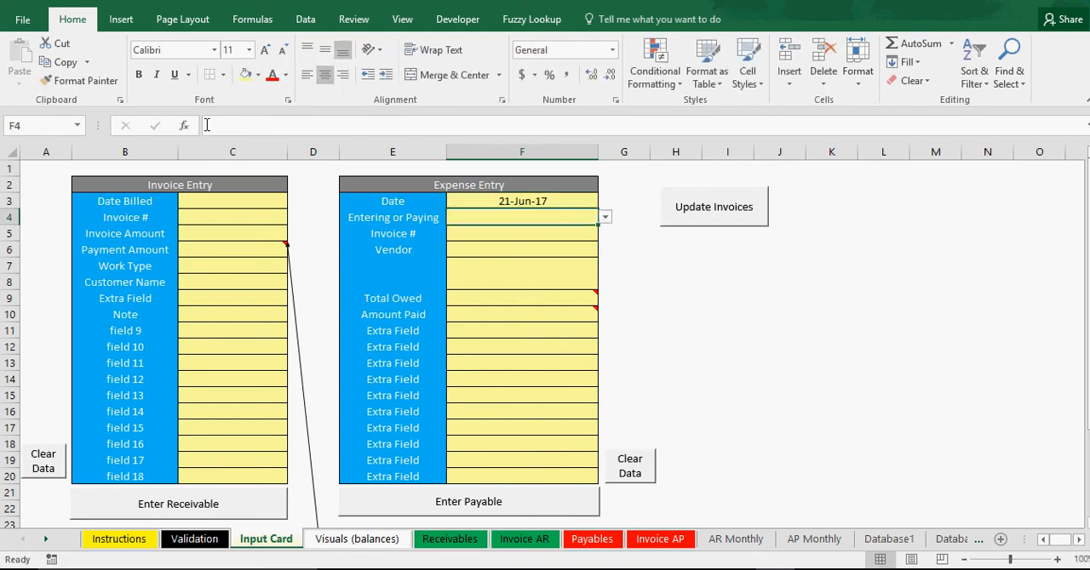
# Set the Expense Entry's Entering or Paying field to Paying Bill.
pyautogui.click(604, 219)
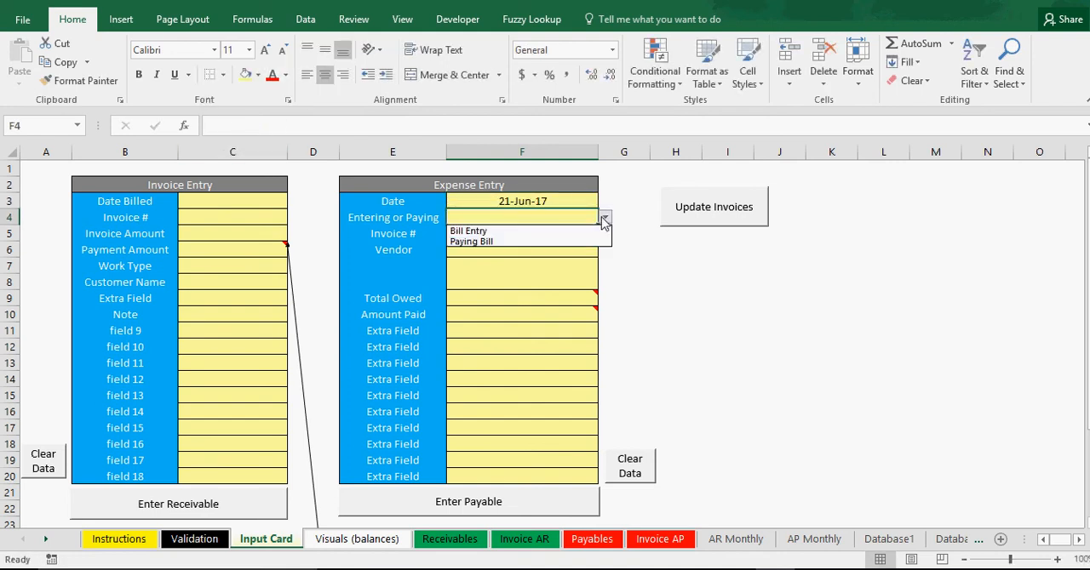
pyautogui.click(488, 243)
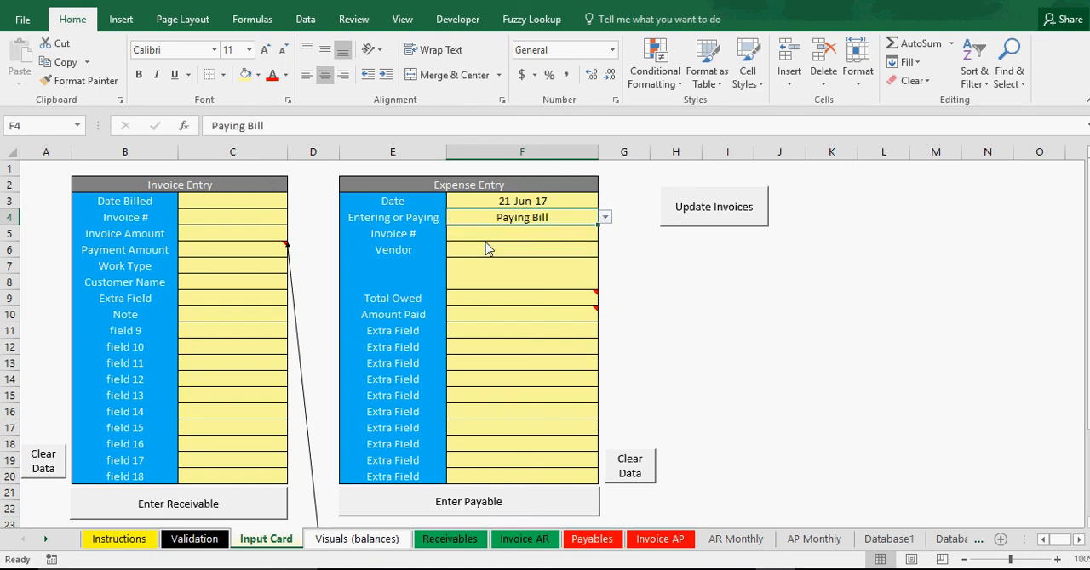
pyautogui.click(503, 235)
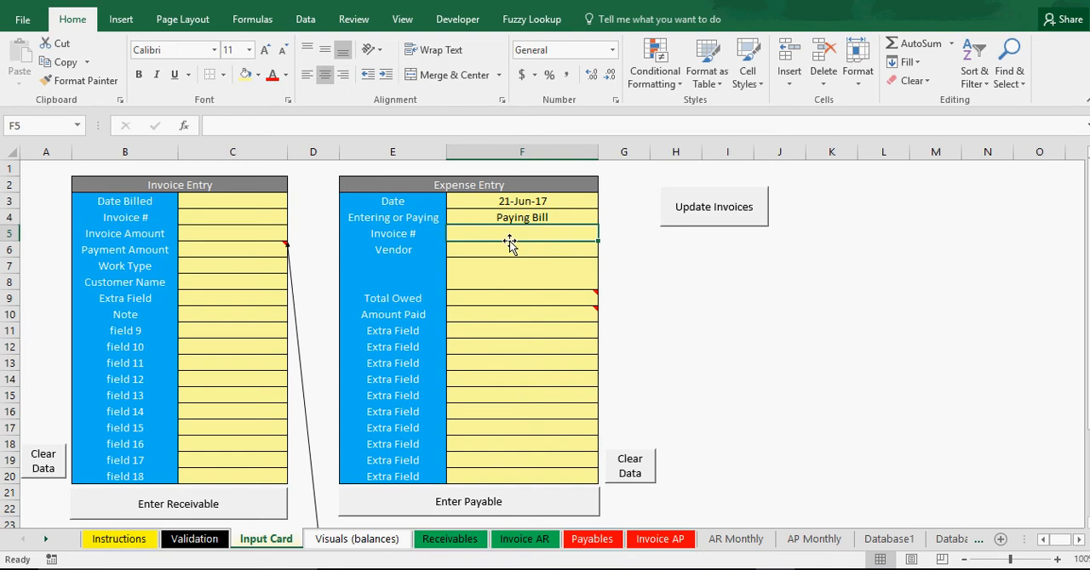
pyautogui.click(809, 331)
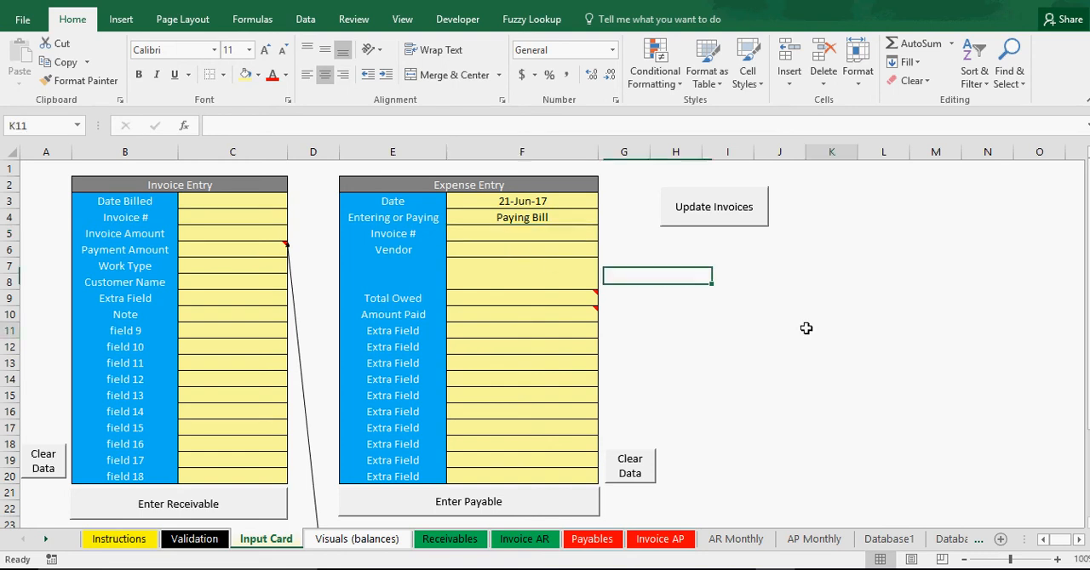
# Update the invoices from the Input Card sheet and highlight the Invoice # column entries on the Invoice AP sheet.
pyautogui.click(714, 213)
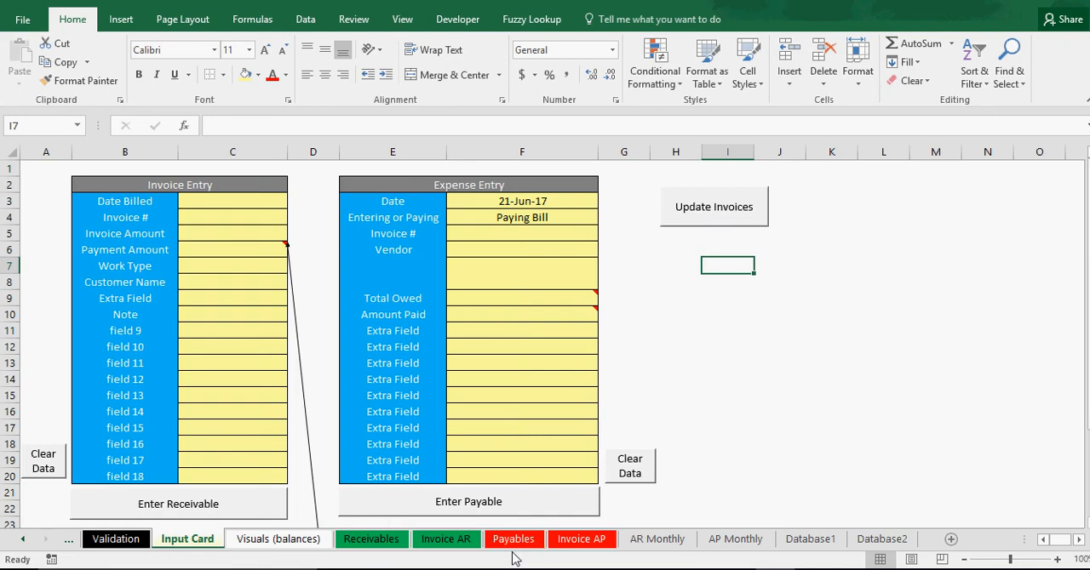
pyautogui.click(582, 539)
pyautogui.click(476, 202)
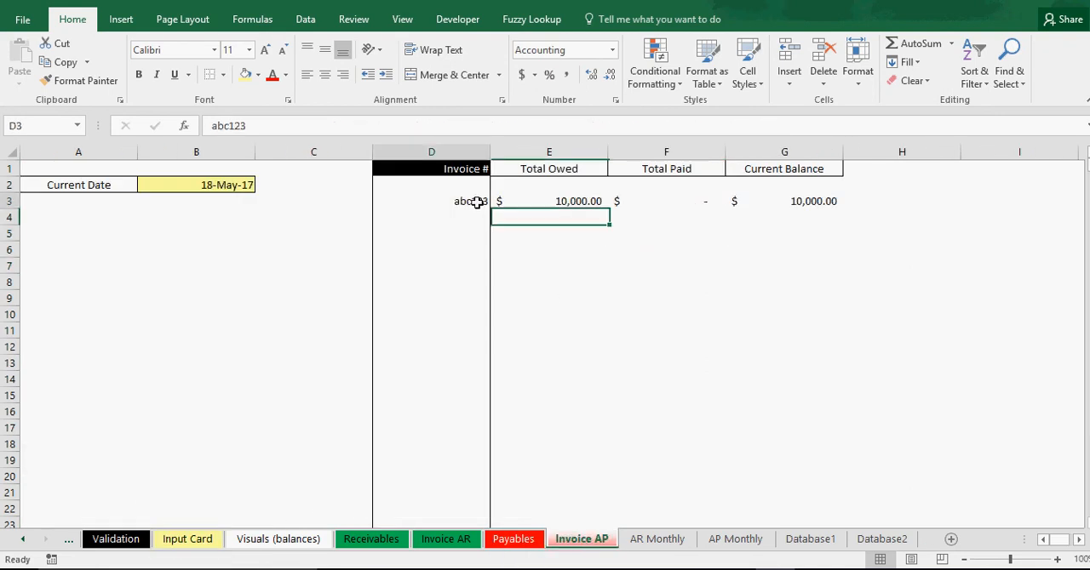
pyautogui.moveTo(477, 202)
pyautogui.mouseDown()
pyautogui.moveTo(452, 297)
pyautogui.moveTo(448, 403)
pyautogui.mouseUp()
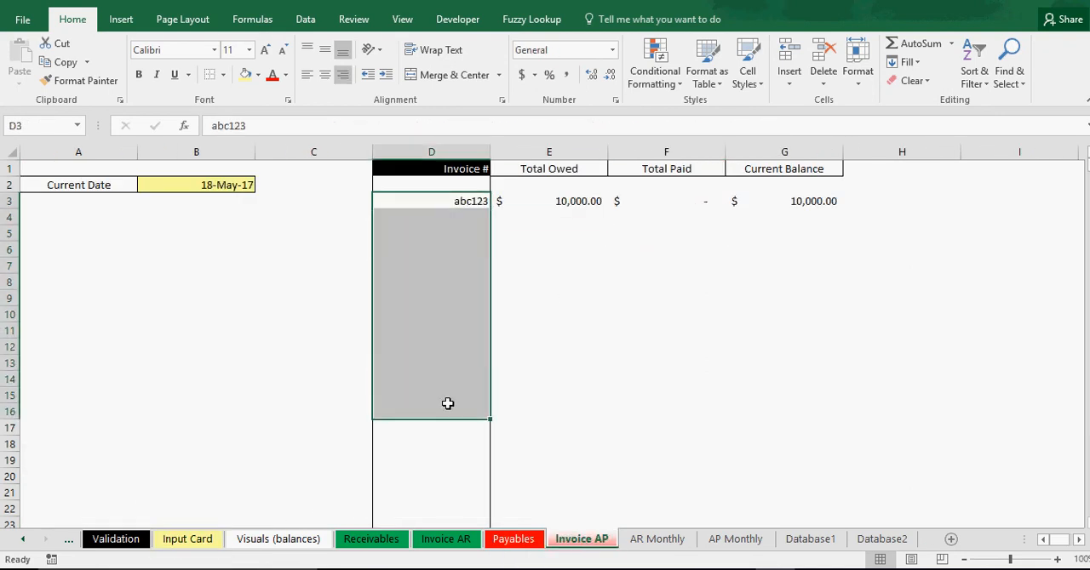
# Add filters to the Invoice # through Current Balance columns on the Invoice AP sheet.
pyautogui.moveTo(455, 171); pyautogui.dragTo(481, 152)
pyautogui.click(974, 74)
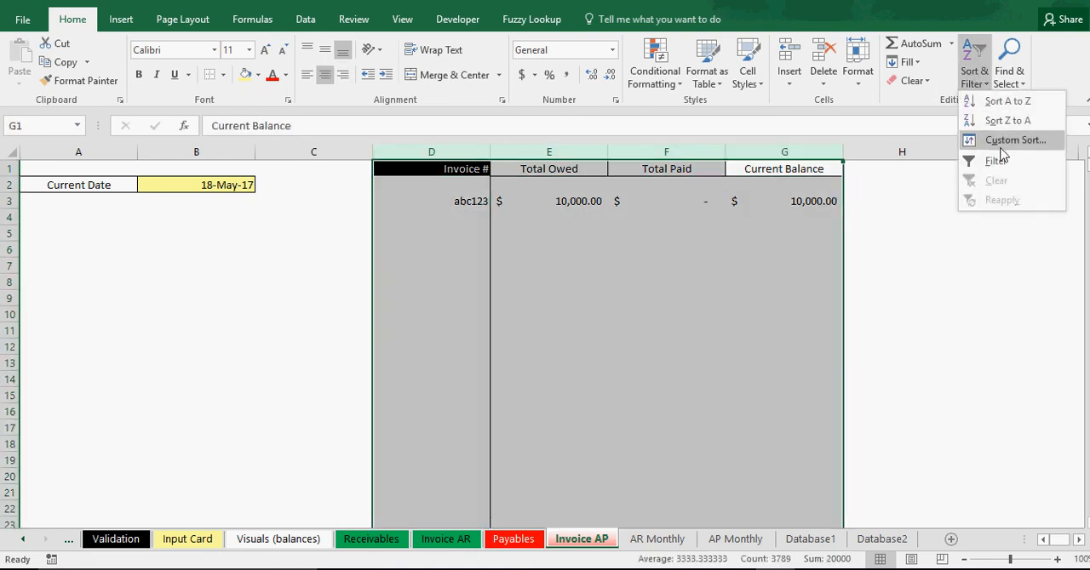
pyautogui.click(987, 167)
pyautogui.click(1013, 315)
# Filter the Invoice # column to show only abc123 and select that invoice number.
pyautogui.click(483, 168)
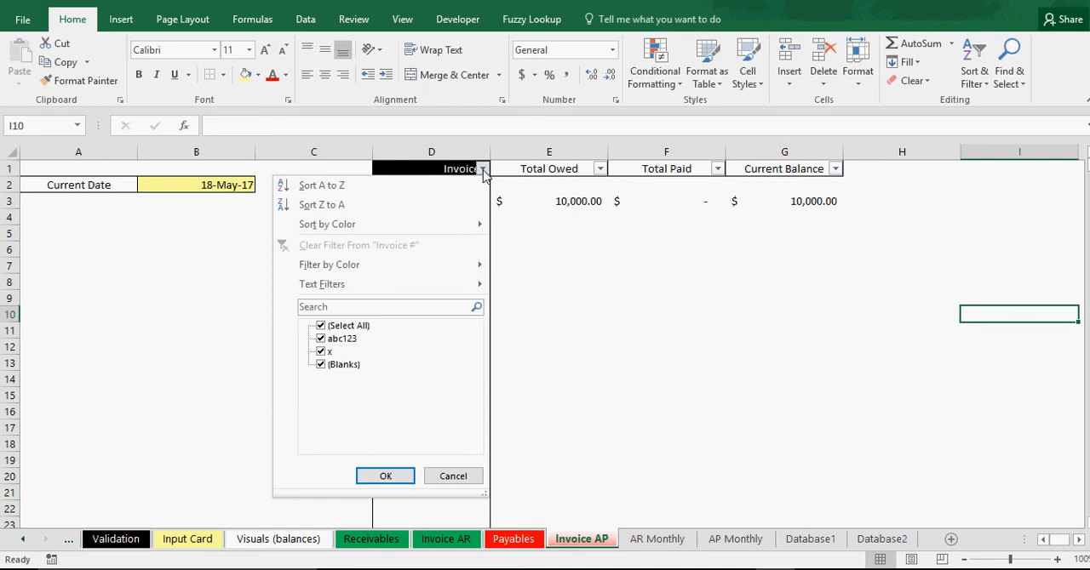
pyautogui.click(321, 326)
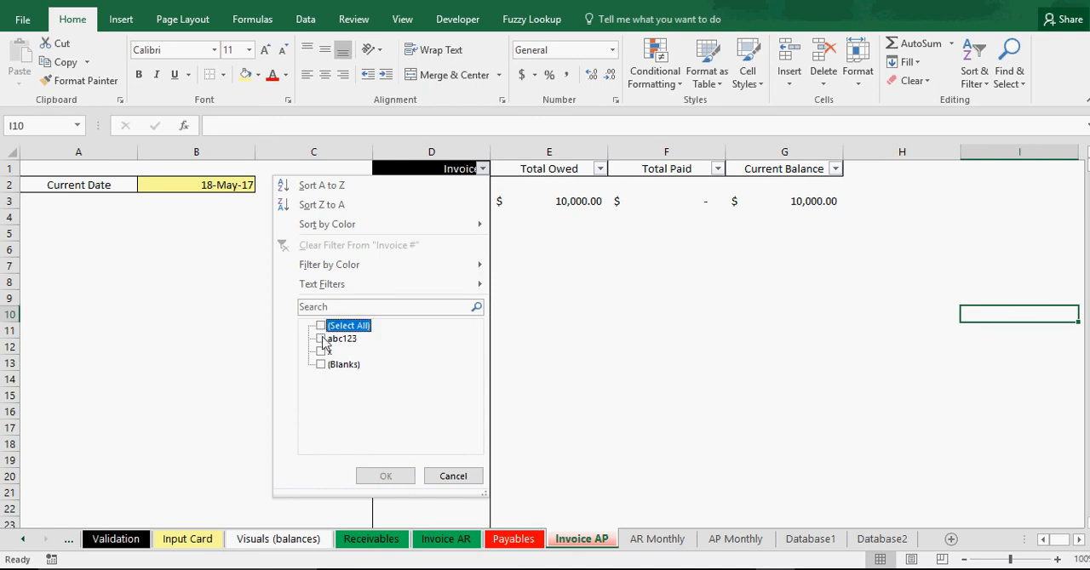
pyautogui.click(321, 339)
pyautogui.click(387, 476)
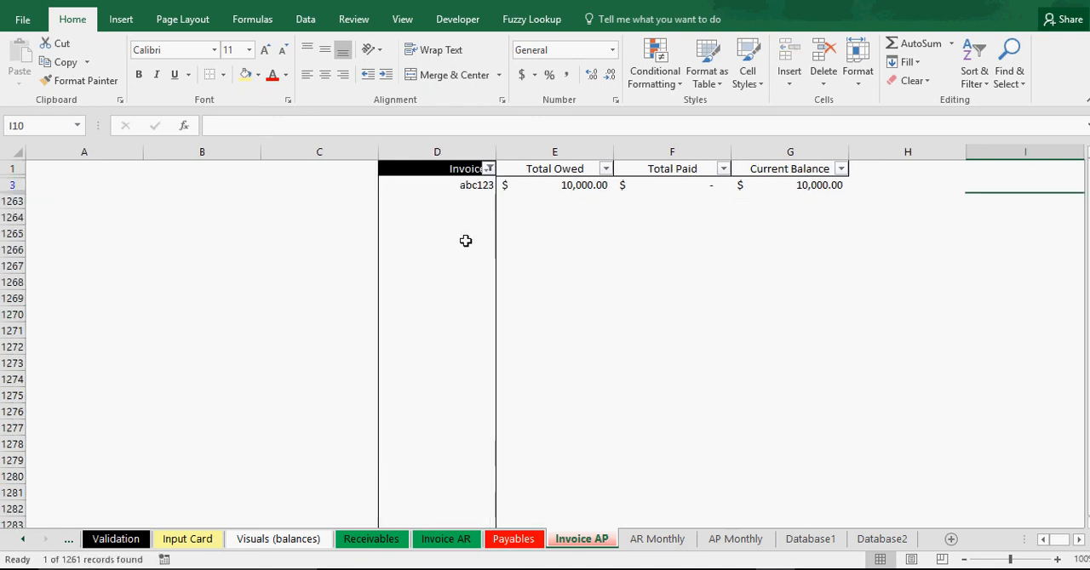
pyautogui.click(480, 184)
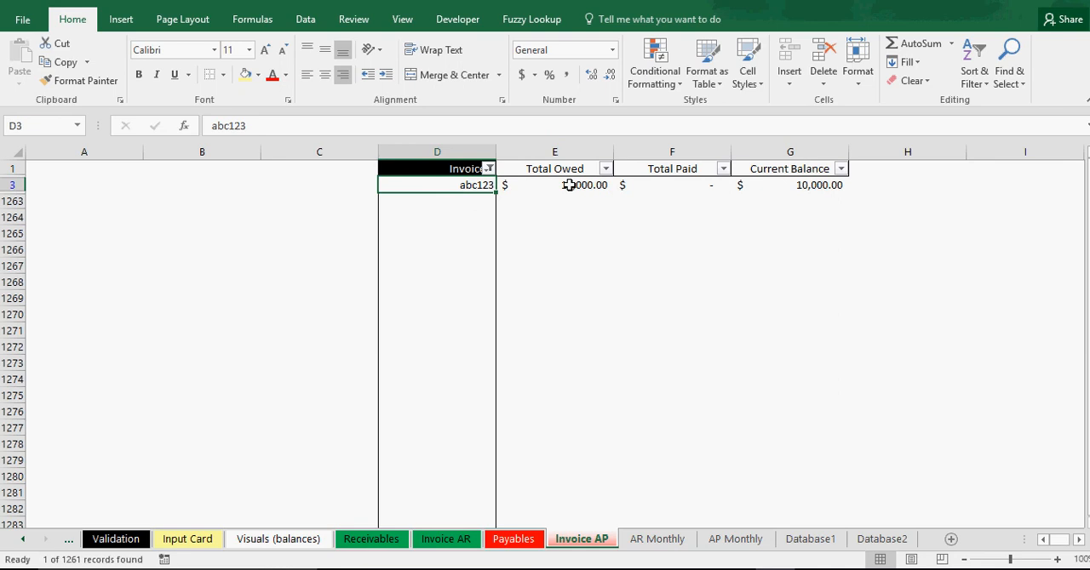
# Restore all entries in the Invoice # column's filter.
pyautogui.click(489, 169)
pyautogui.click(327, 326)
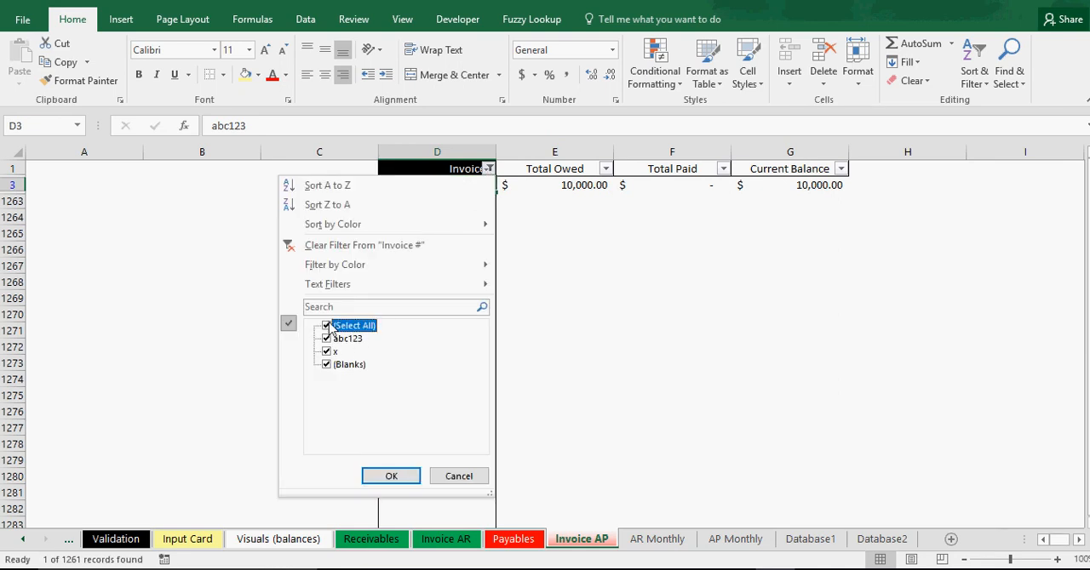
pyautogui.click(391, 476)
pyautogui.click(452, 298)
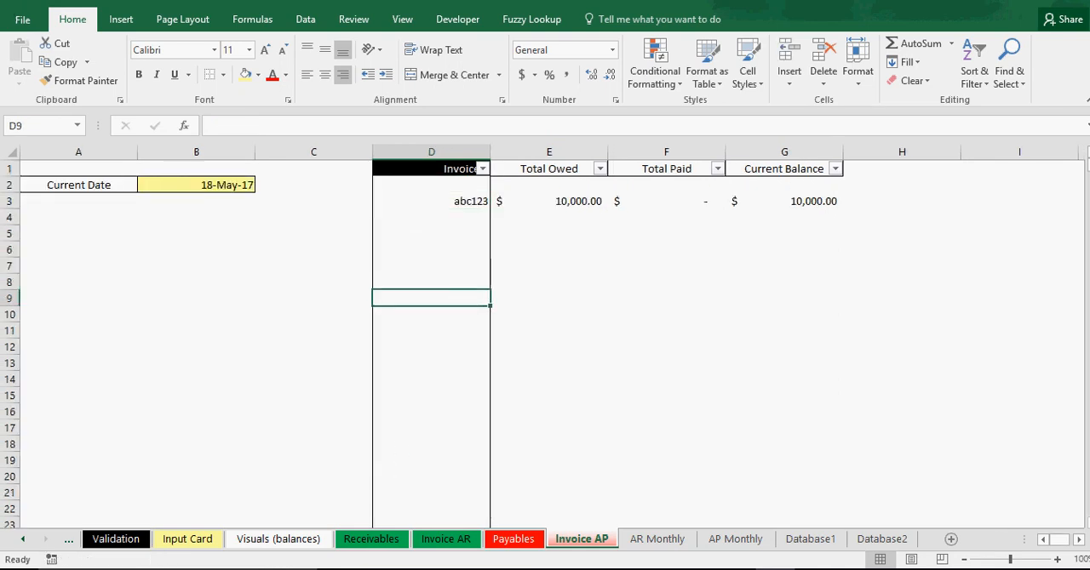
# Inspect the Current Date cell's formula and the abc123 invoice number on the Invoice AP sheet.
pyautogui.click(210, 184)
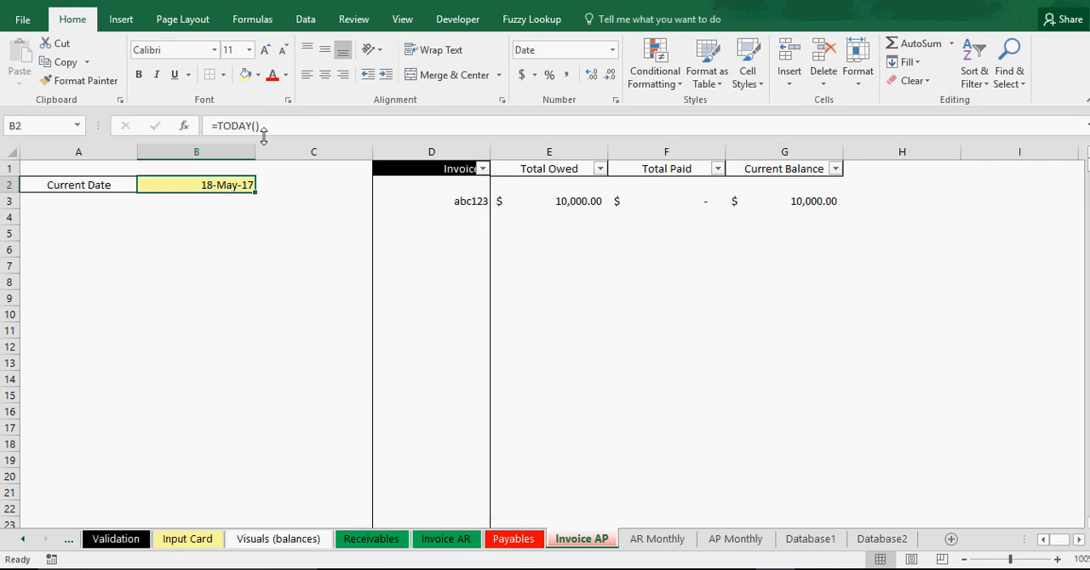
pyautogui.click(285, 327)
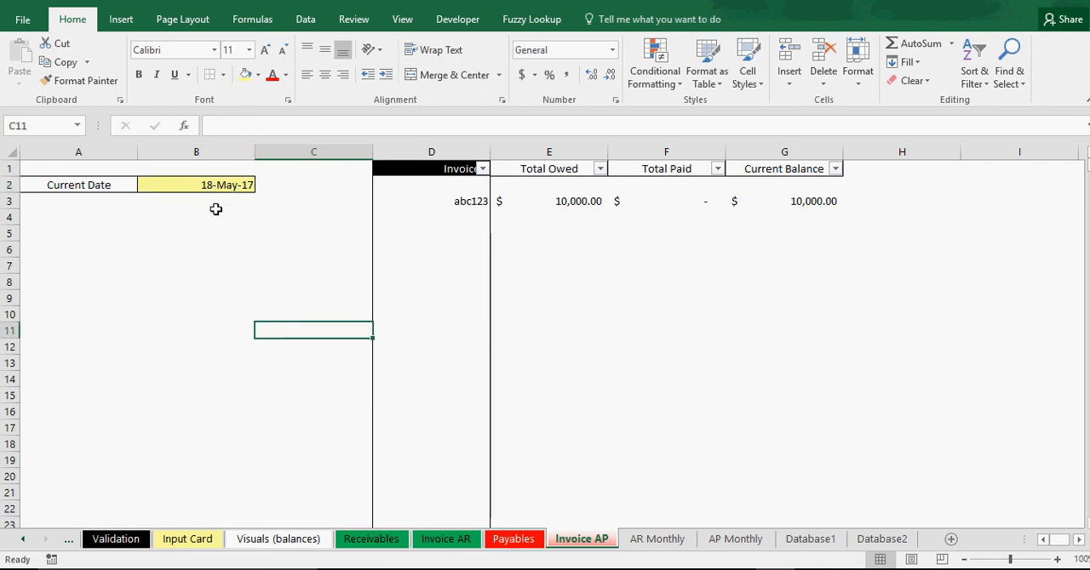
pyautogui.click(475, 203)
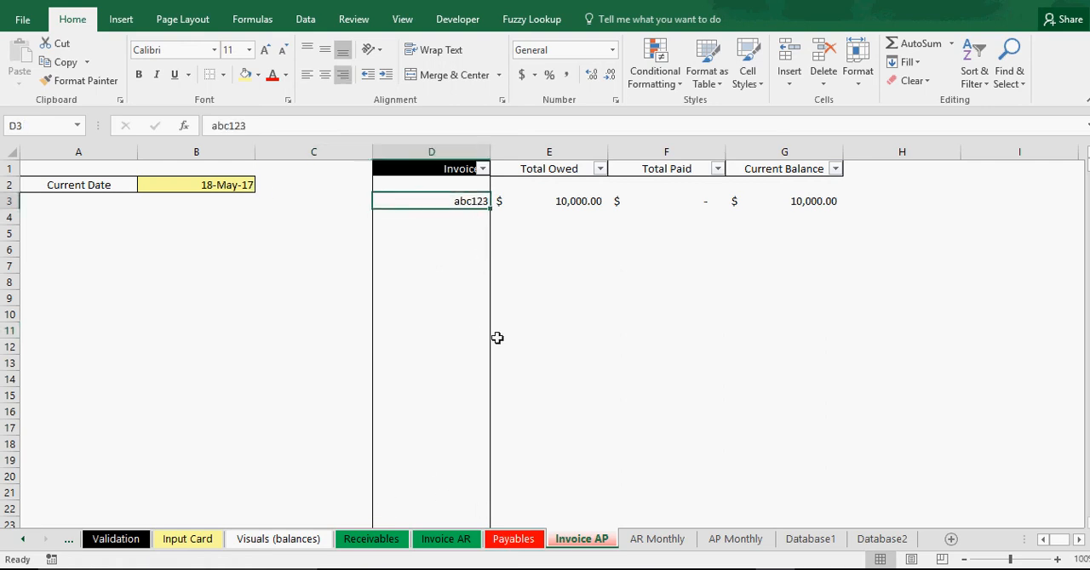
# Enter abc123 as the Invoice # in the Expense Entry form on the Input Card sheet.
pyautogui.click(189, 542)
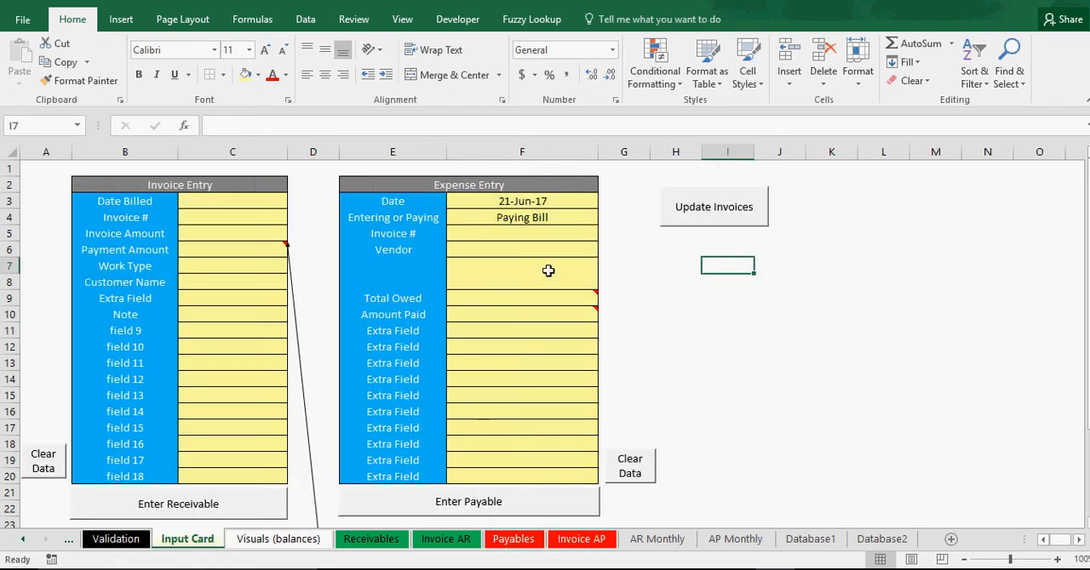
pyautogui.click(518, 233)
pyautogui.write('abc')
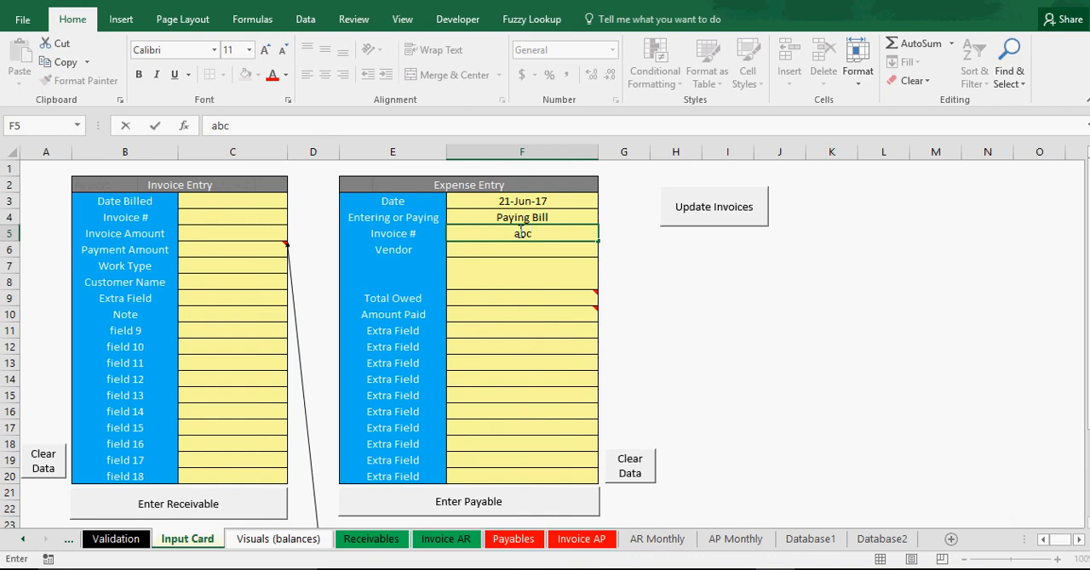
pyautogui.write('123')
pyautogui.press('Return')
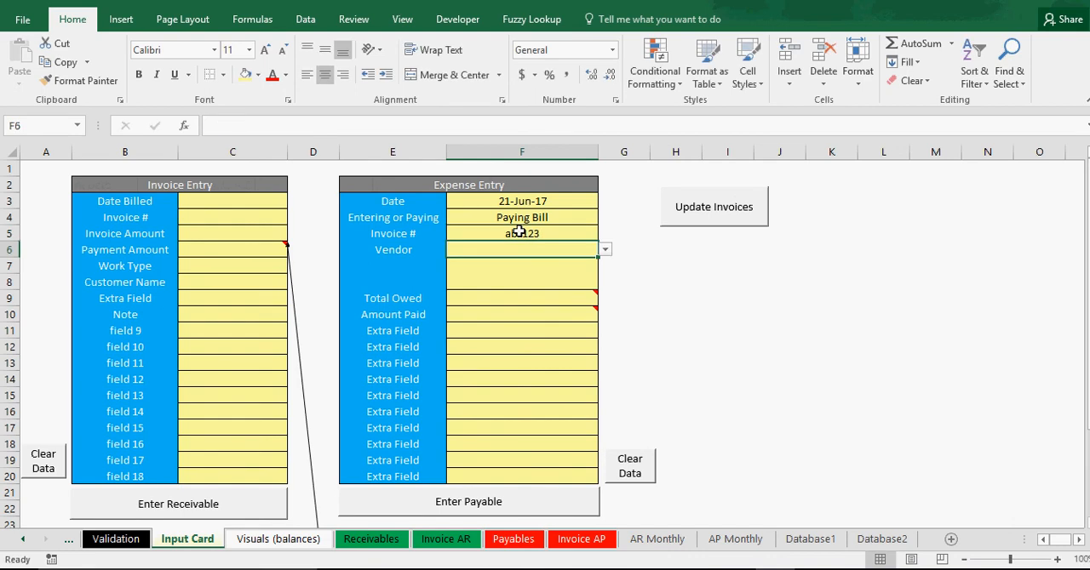
# Set the Expense Entry's Vendor to Vendor 4.
pyautogui.click(605, 252)
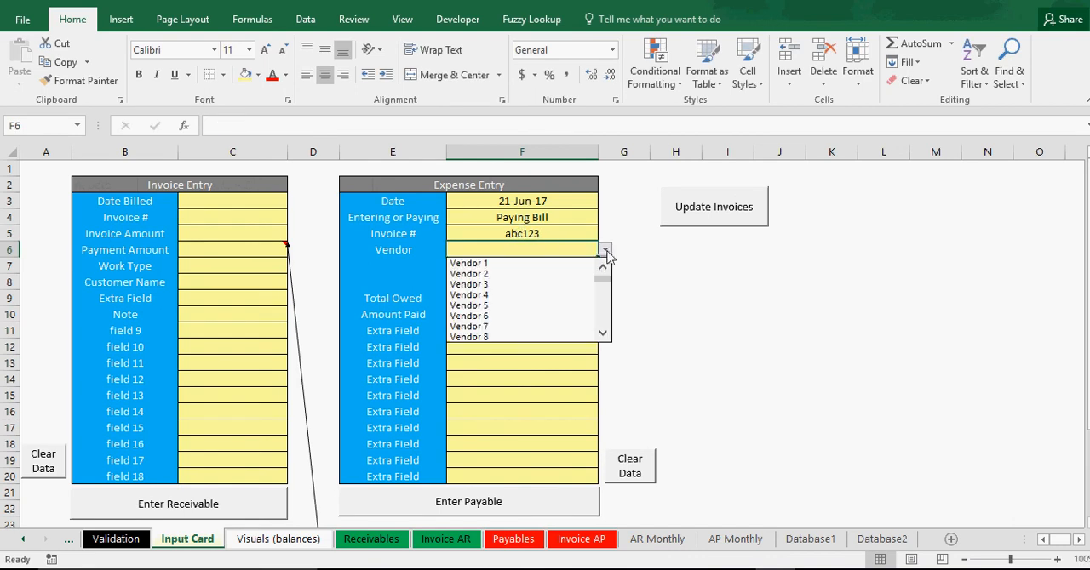
pyautogui.click(504, 295)
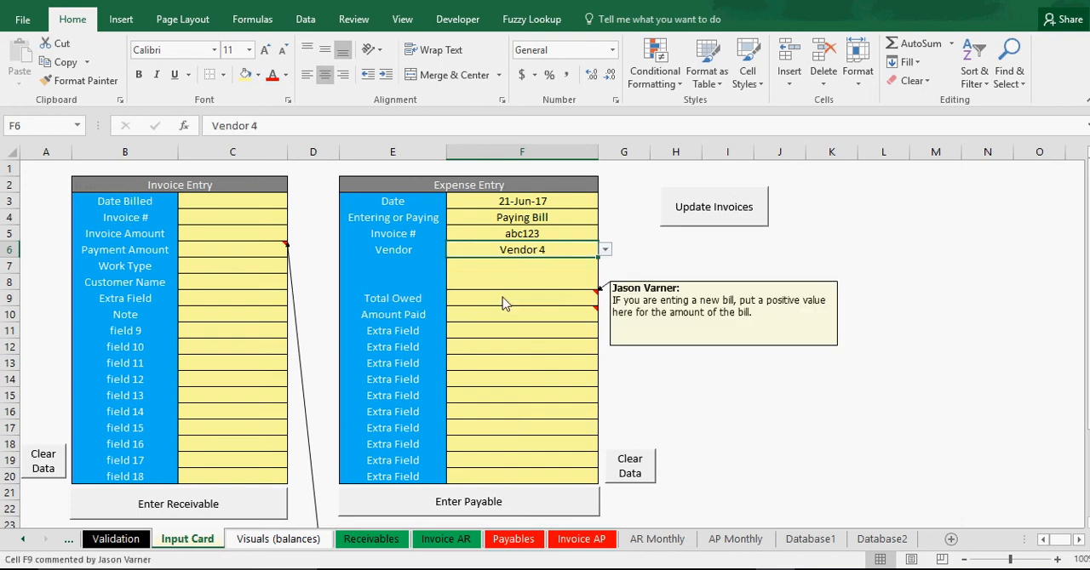
pyautogui.click(717, 394)
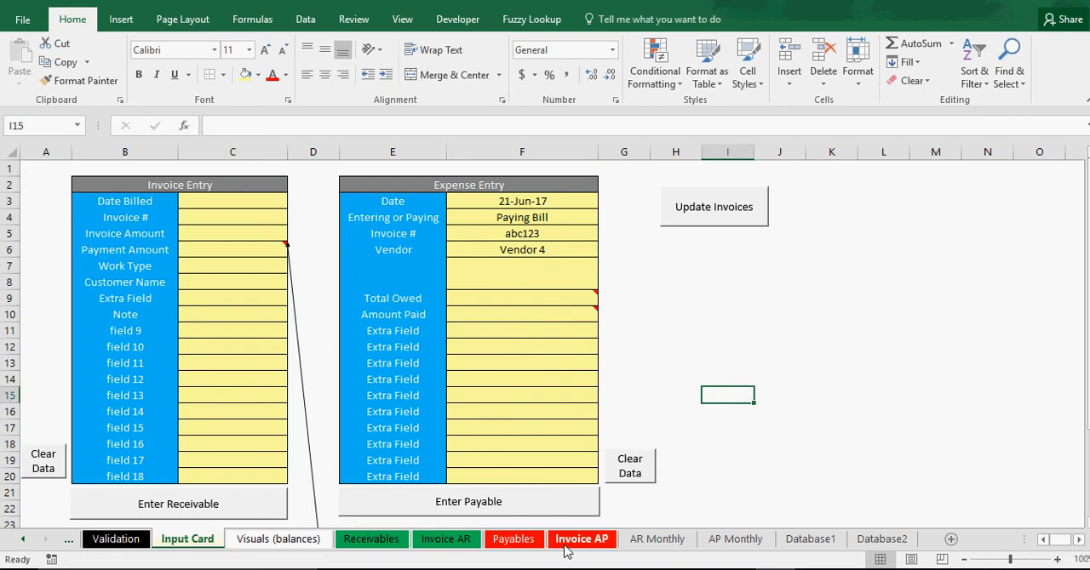
# Check Vendor 4's payable for May 2017 on the AP Monthly sheet.
pyautogui.click(734, 540)
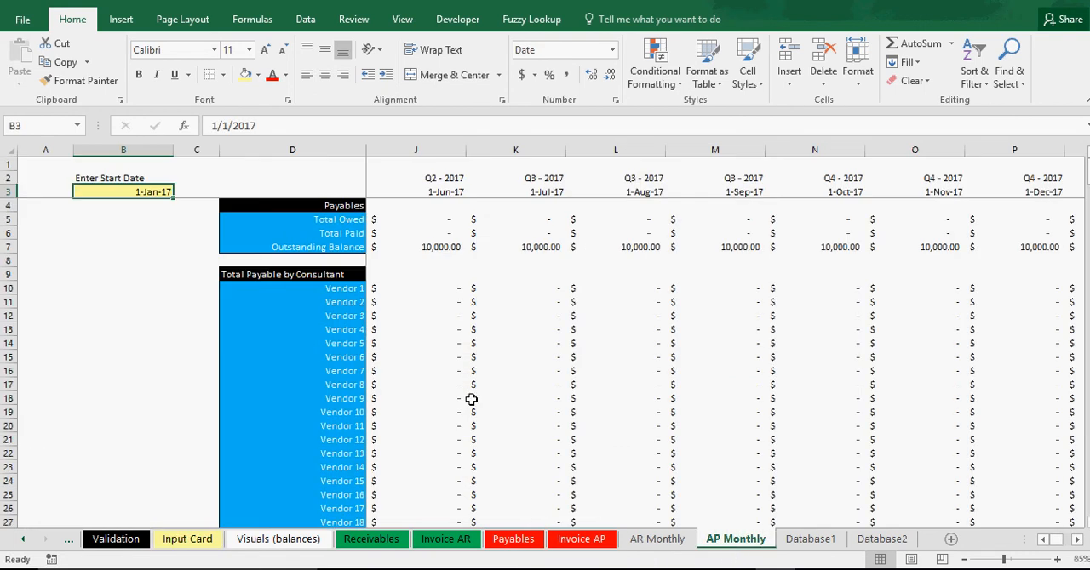
pyautogui.click(345, 330)
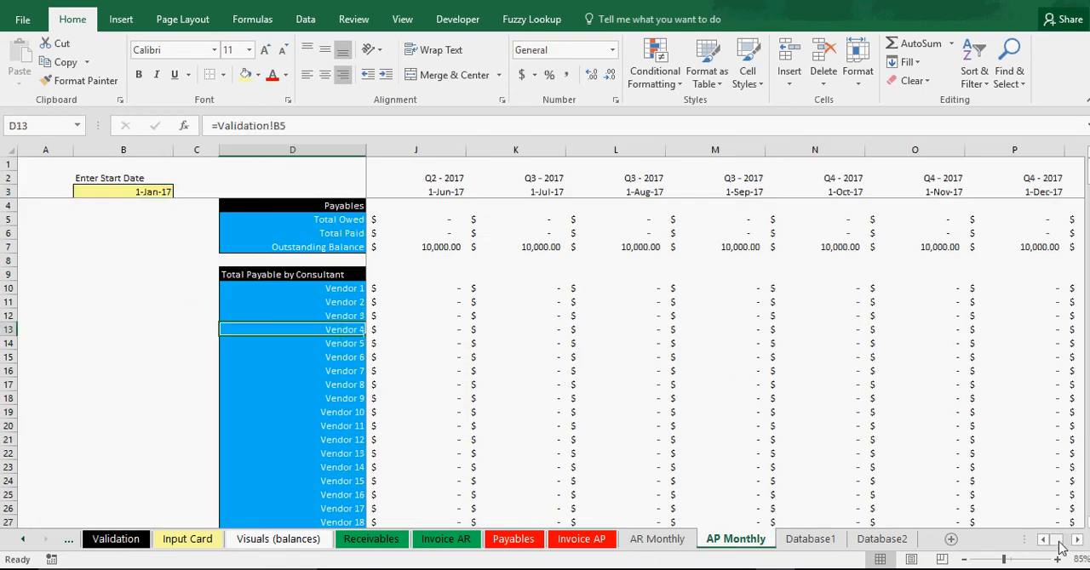
pyautogui.moveTo(1059, 543); pyautogui.dragTo(1046, 545)
pyautogui.click(845, 330)
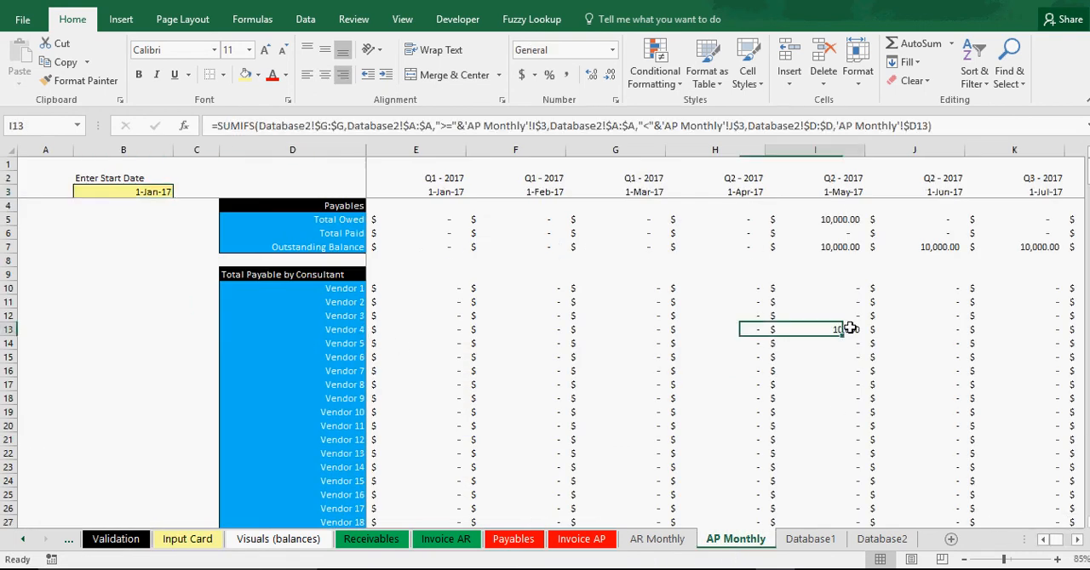
pyautogui.click(363, 330)
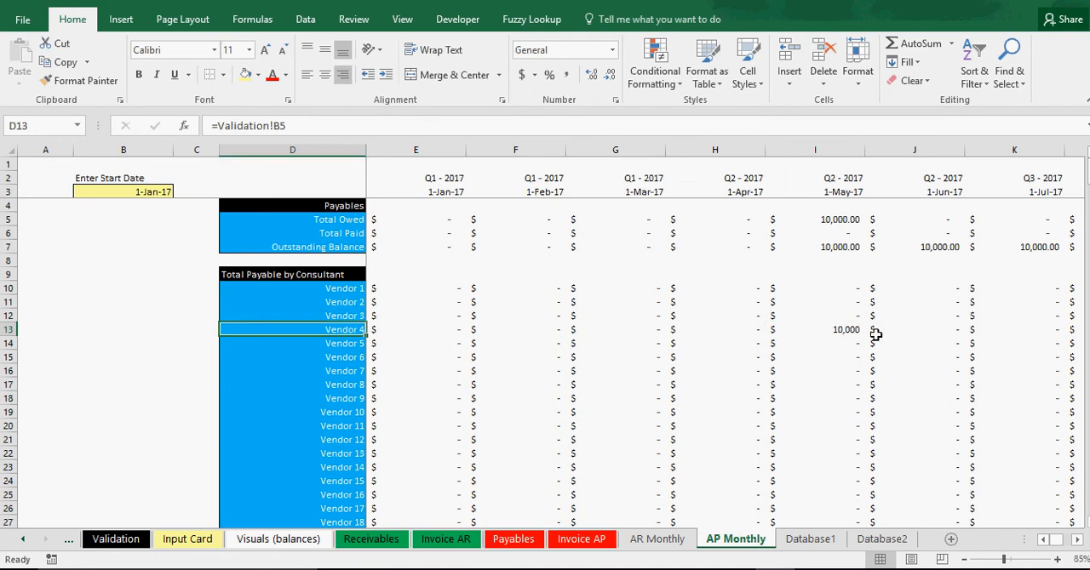
pyautogui.click(842, 332)
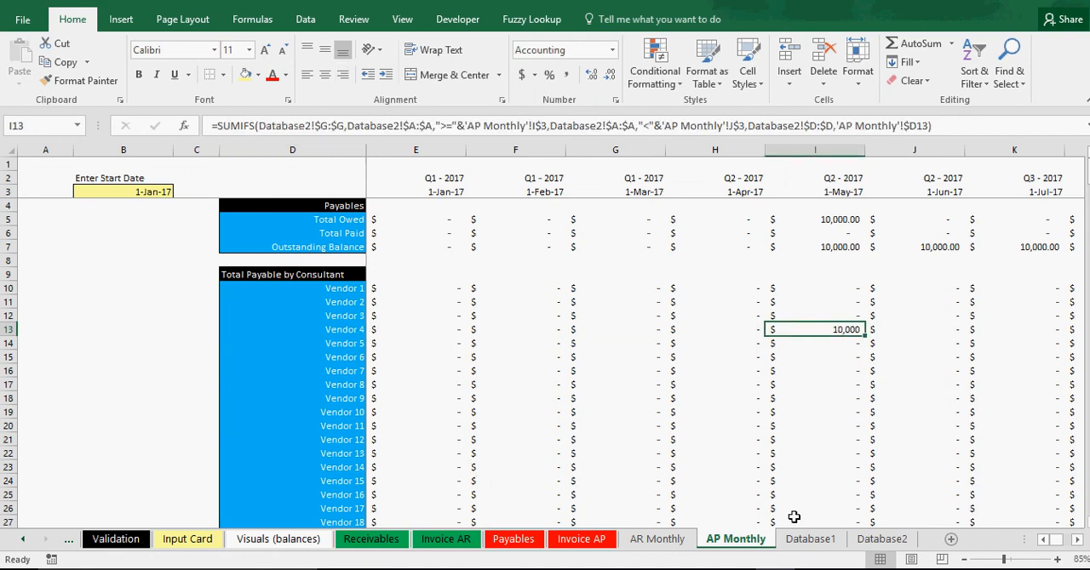
# Examine the abc123 bill entry and the empty rows below it on the Database2 sheet.
pyautogui.click(877, 539)
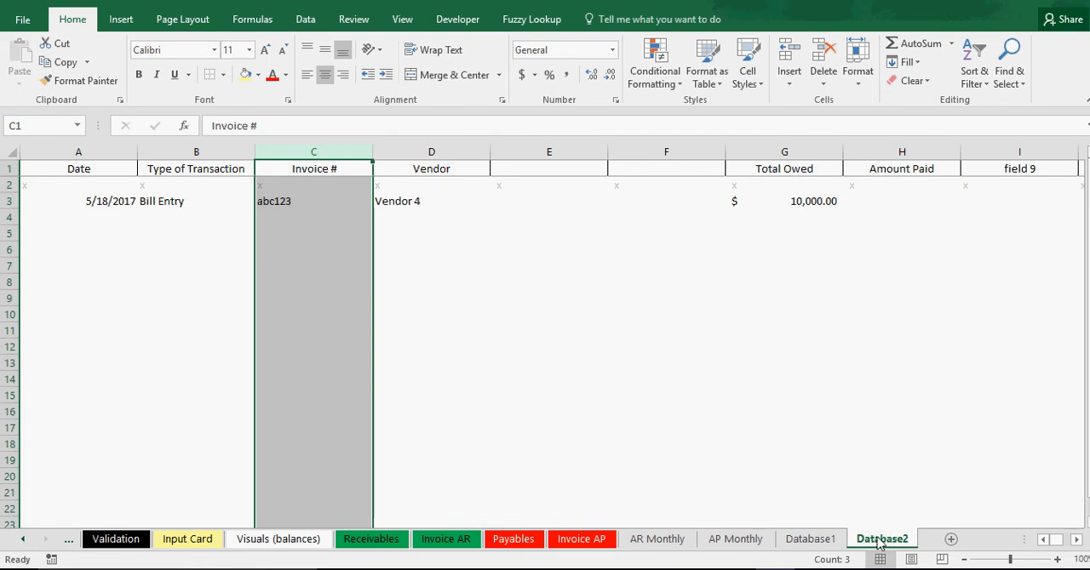
pyautogui.click(637, 410)
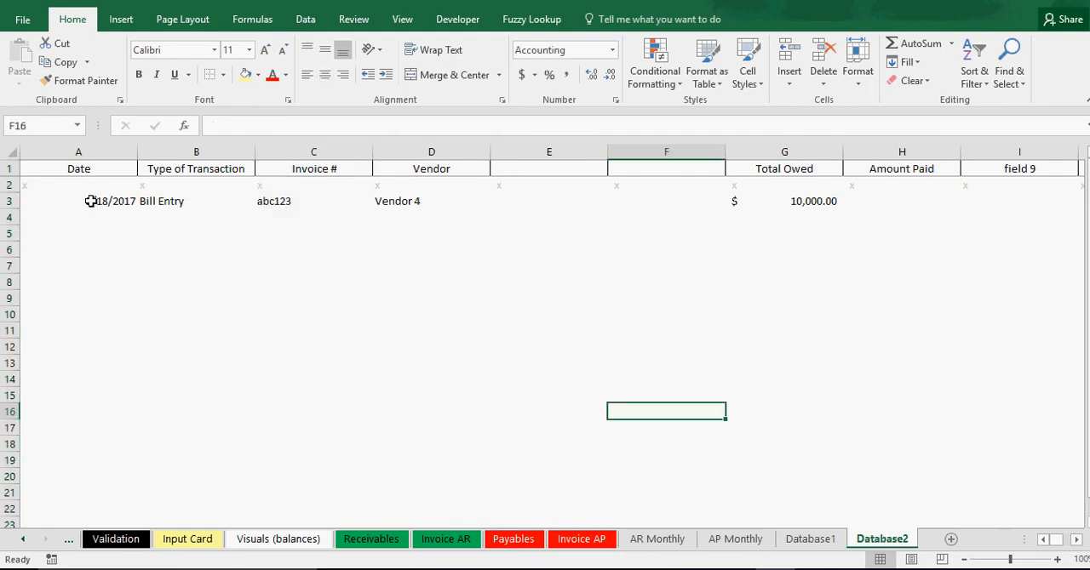
pyautogui.moveTo(1055, 543)
pyautogui.mouseDown()
pyautogui.moveTo(1065, 543)
pyautogui.moveTo(1039, 547)
pyautogui.mouseUp()
pyautogui.moveTo(33, 213); pyautogui.dragTo(36, 444)
pyautogui.click(82, 219)
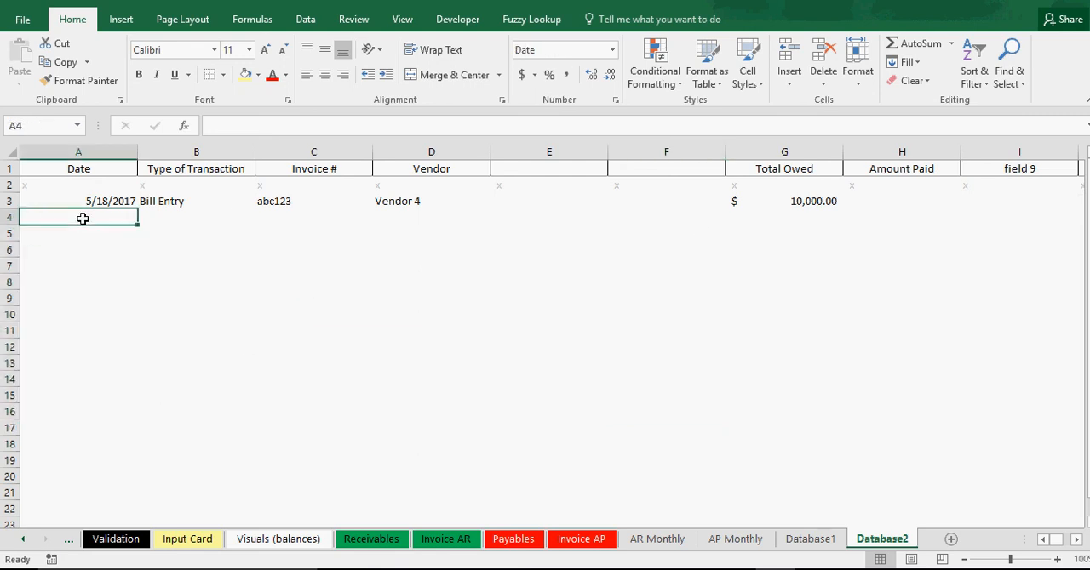
pyautogui.click(494, 350)
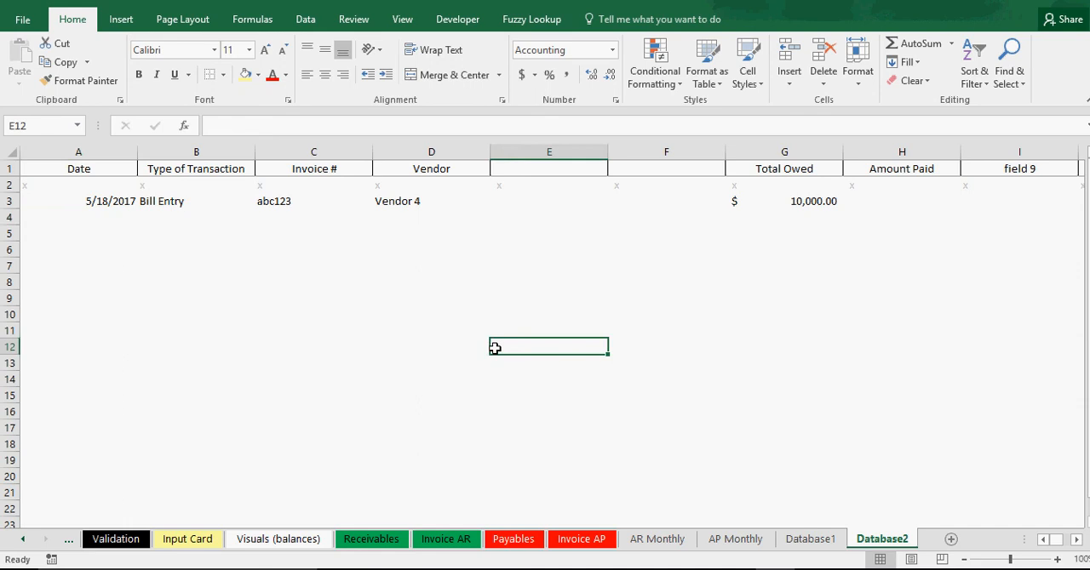
pyautogui.click(6, 201)
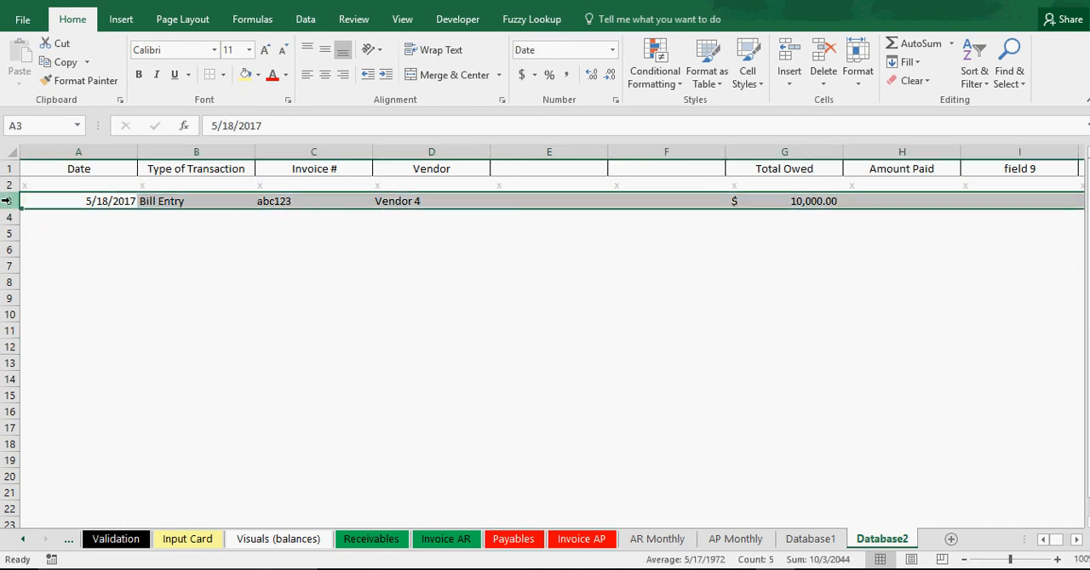
pyautogui.click(196, 347)
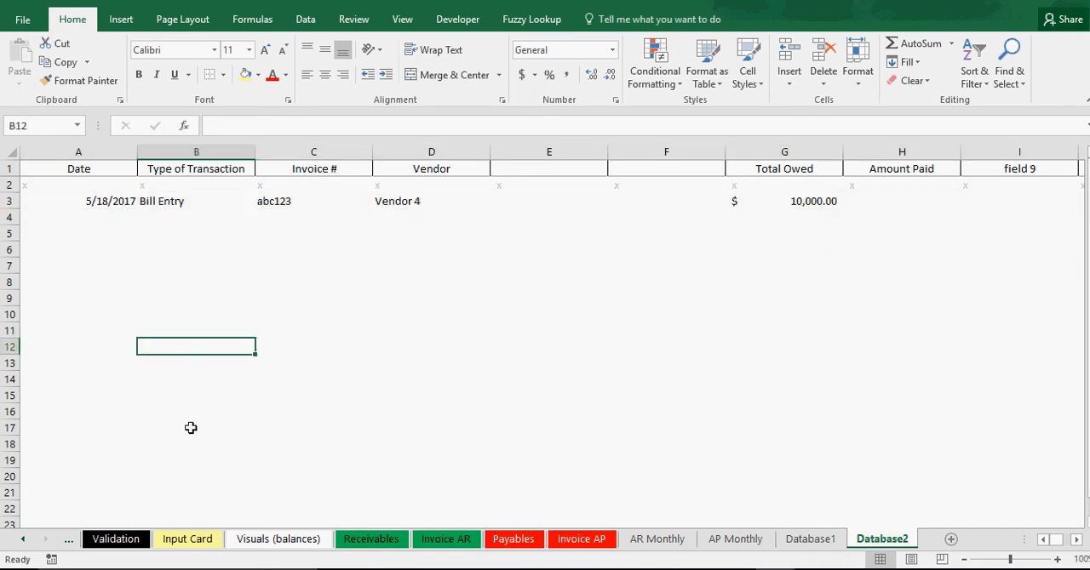
pyautogui.click(510, 348)
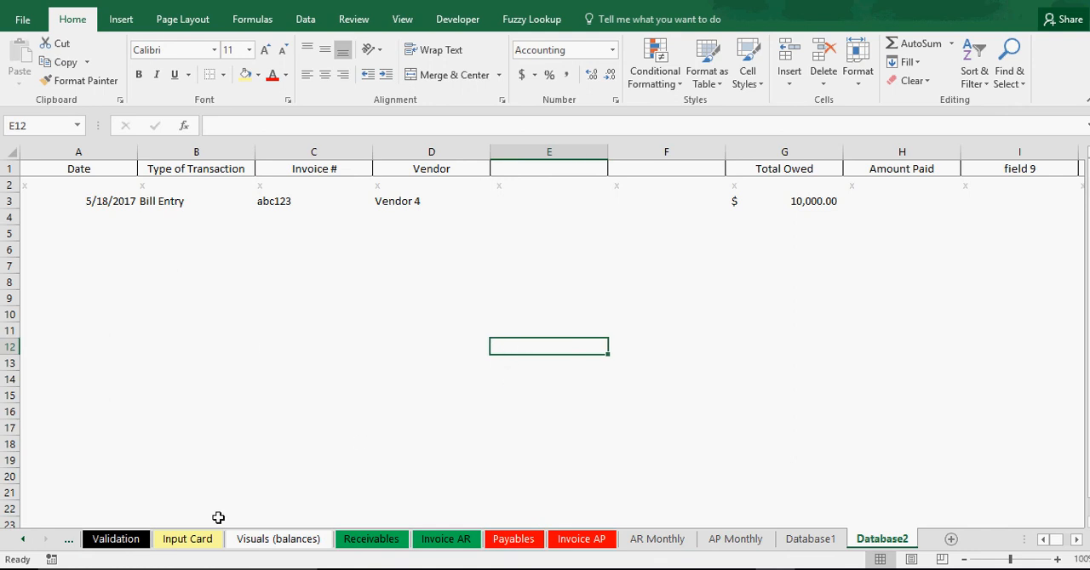
# Return to the Input Card sheet and read the notes on the Expense Entry's Amount Paid and Total Owed fields.
pyautogui.click(196, 541)
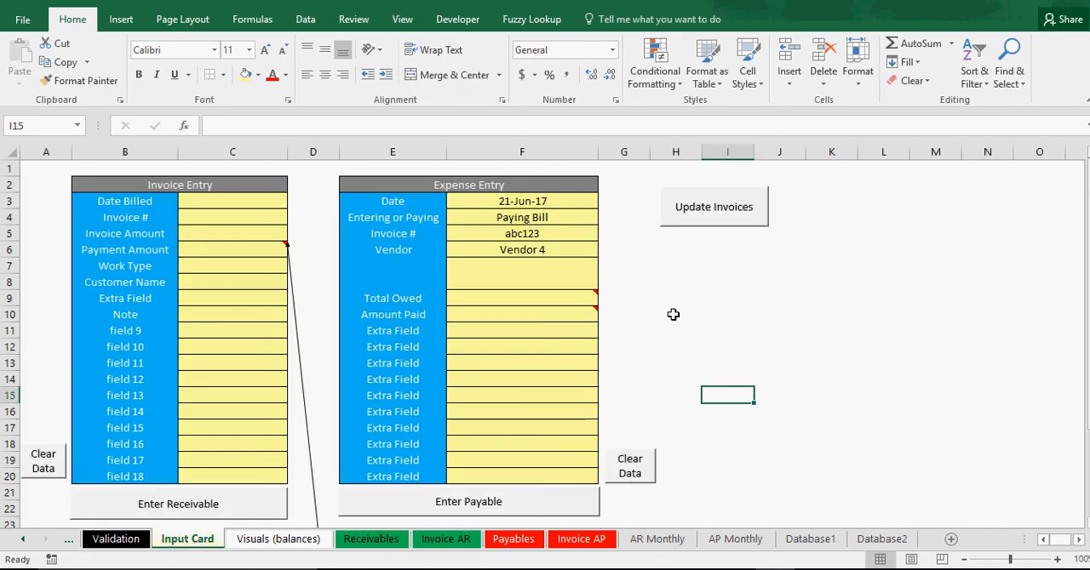
pyautogui.click(672, 315)
pyautogui.click(542, 272)
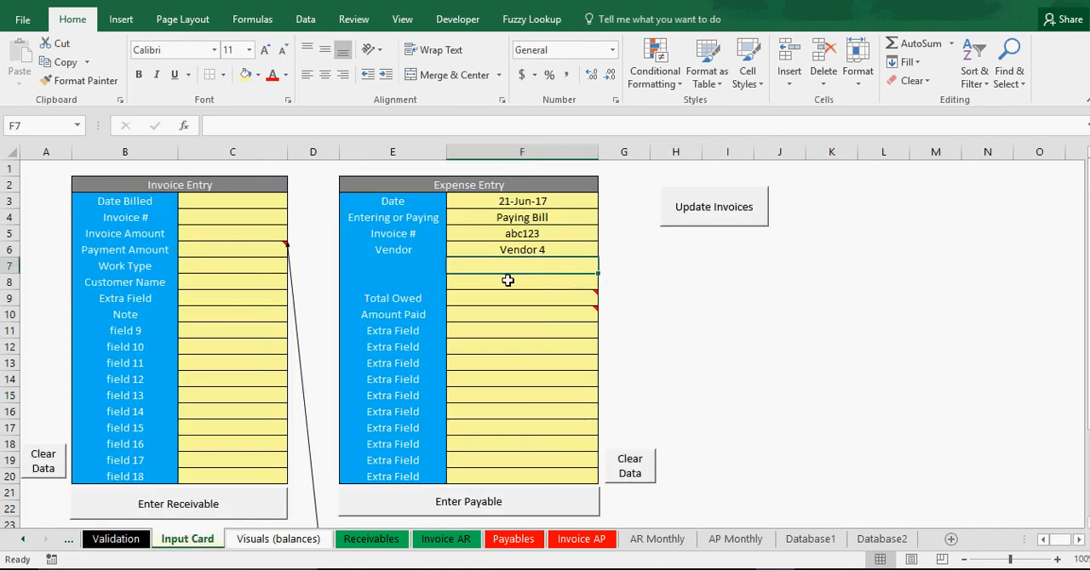
pyautogui.click(546, 313)
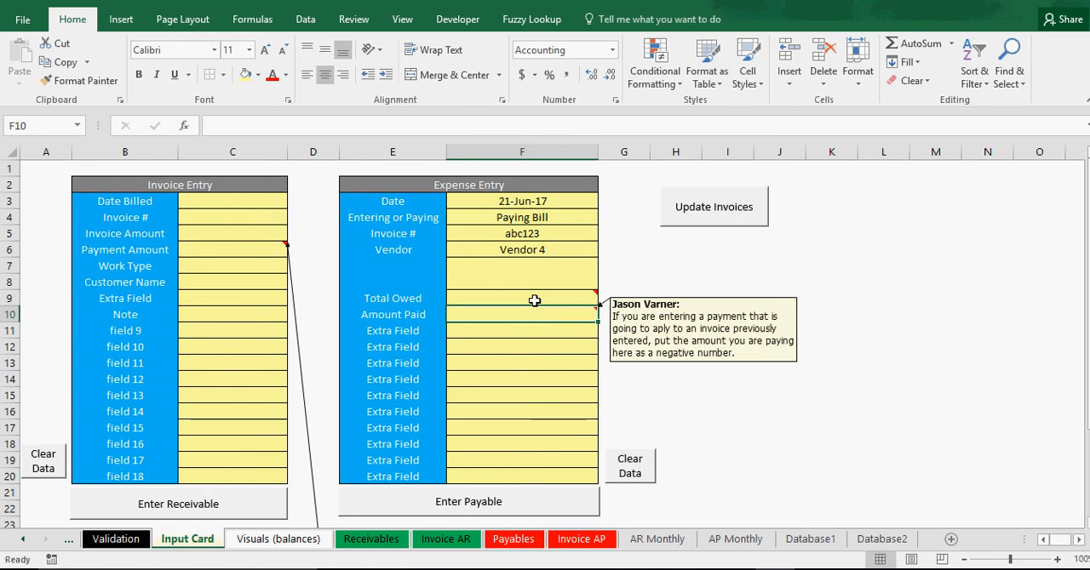
pyautogui.moveTo(520, 302)
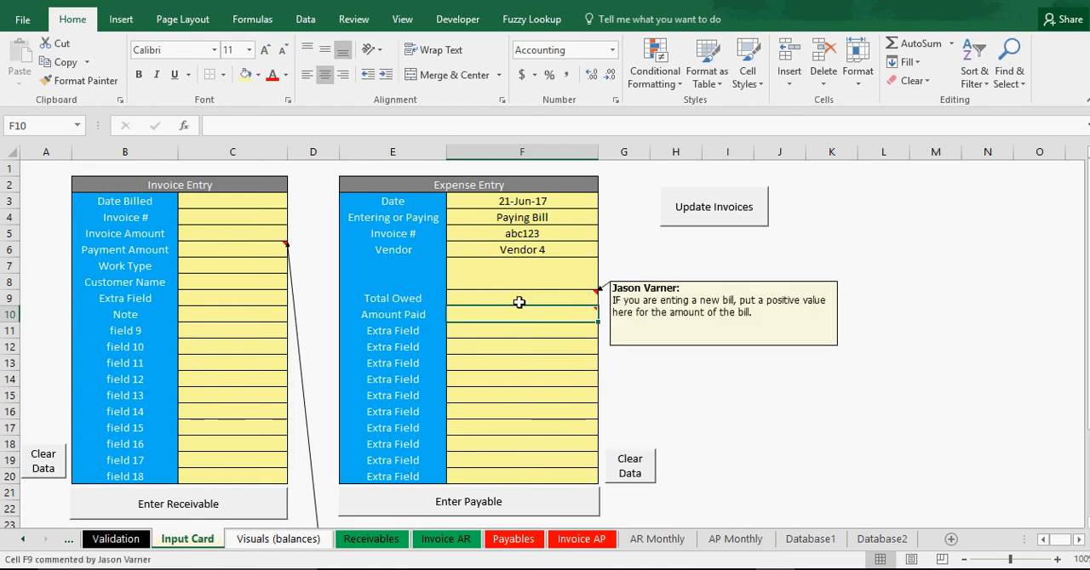
# Enter -7500 as the Expense Entry's Amount Paid and submit the payable.
pyautogui.write('-7500')
pyautogui.press('Return')
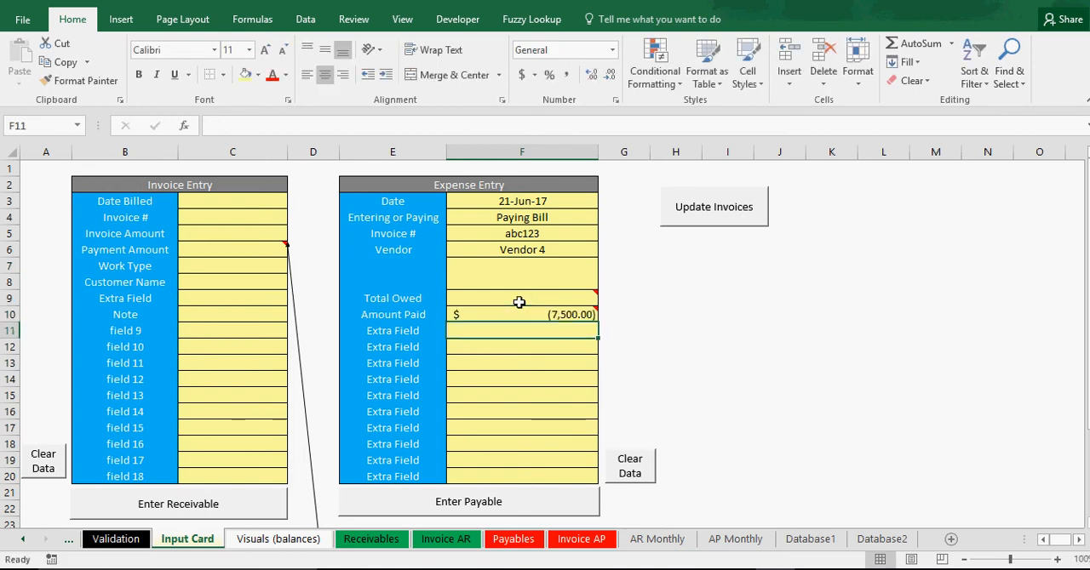
pyautogui.click(714, 402)
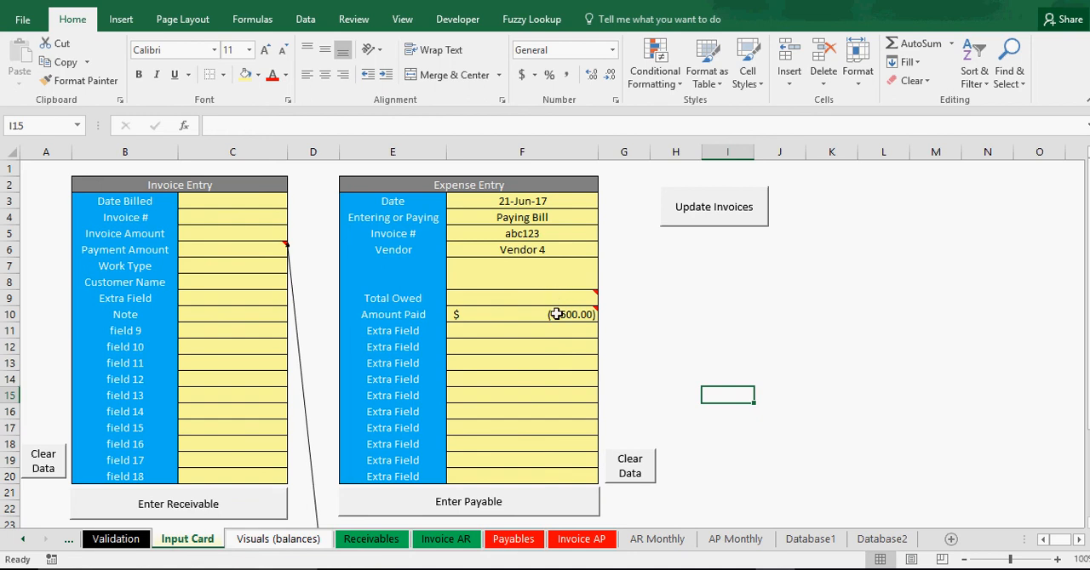
pyautogui.click(467, 514)
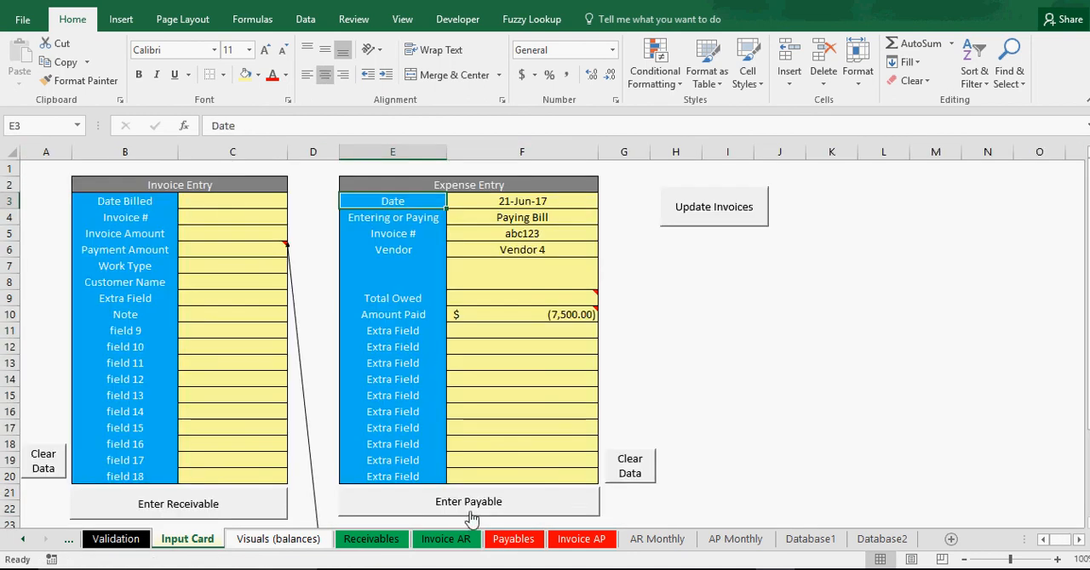
# Set the Current Date on the Invoice AP sheet to 5/23/2017.
pyautogui.click(584, 543)
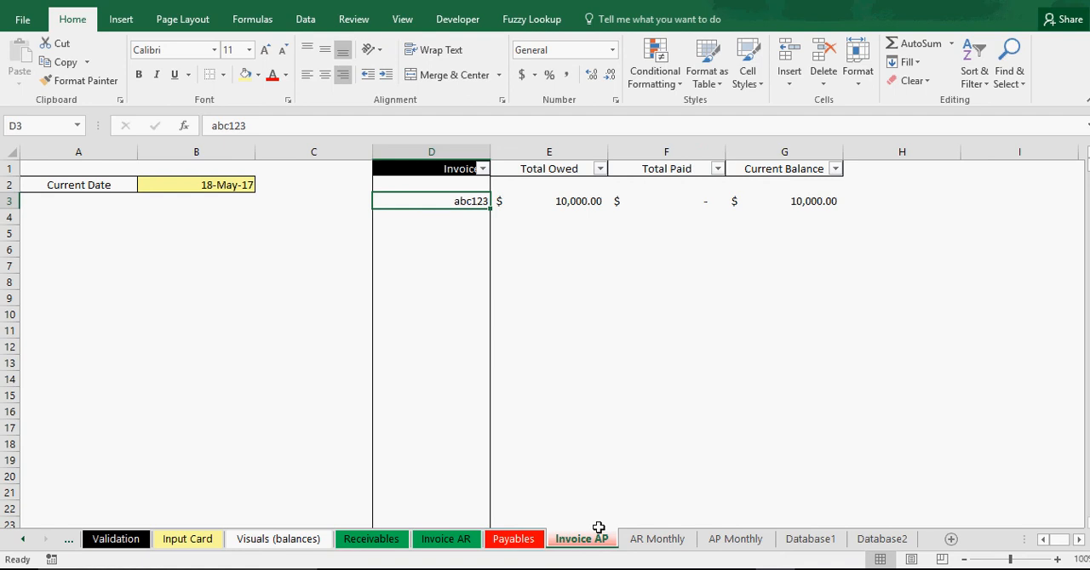
pyautogui.click(213, 185)
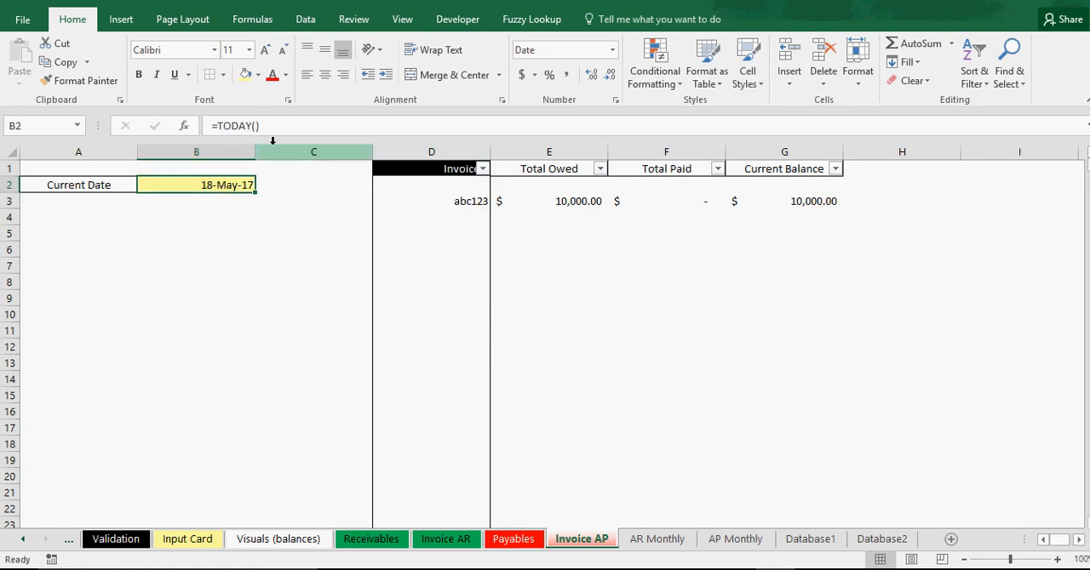
pyautogui.write('5')
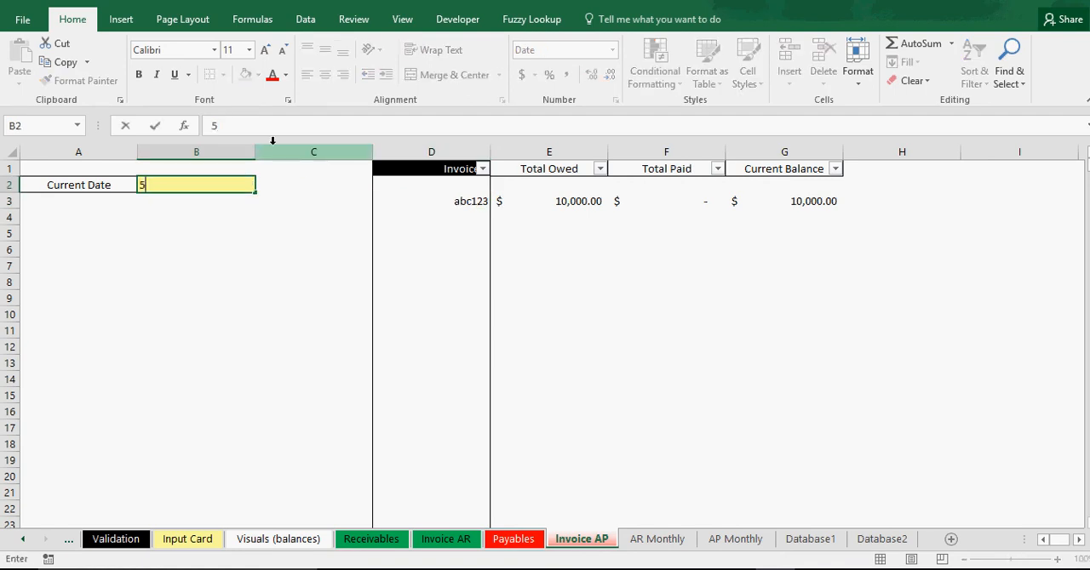
pyautogui.write('/23/2016')
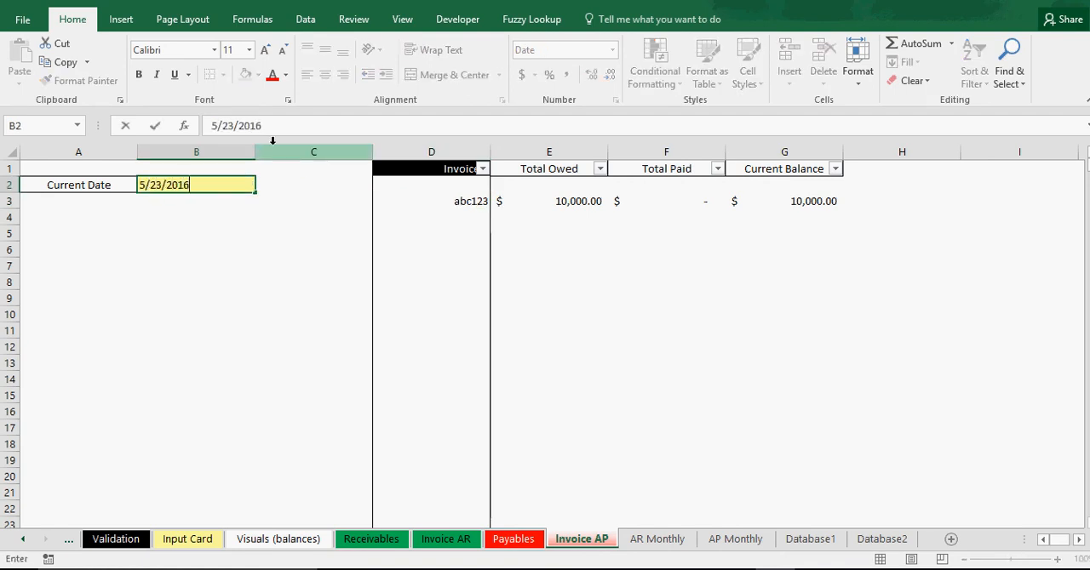
pyautogui.press('BackSpace')
pyautogui.write('7')
pyautogui.press('Return')
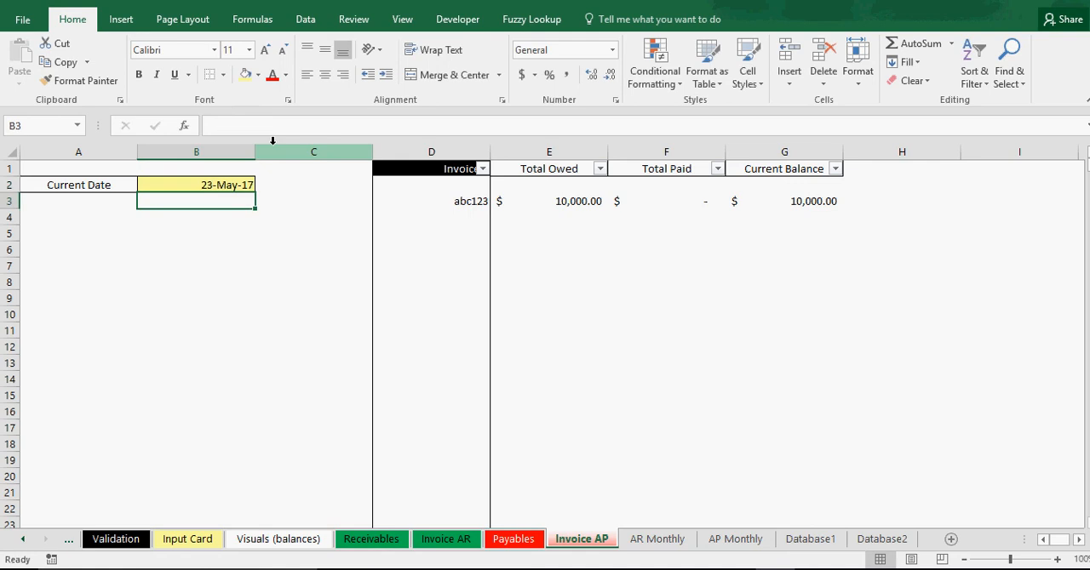
# Set the Invoice AP sheet's Current Date to 6/22/2017.
pyautogui.click(208, 181)
pyautogui.moveTo(282, 125); pyautogui.dragTo(40, 127)
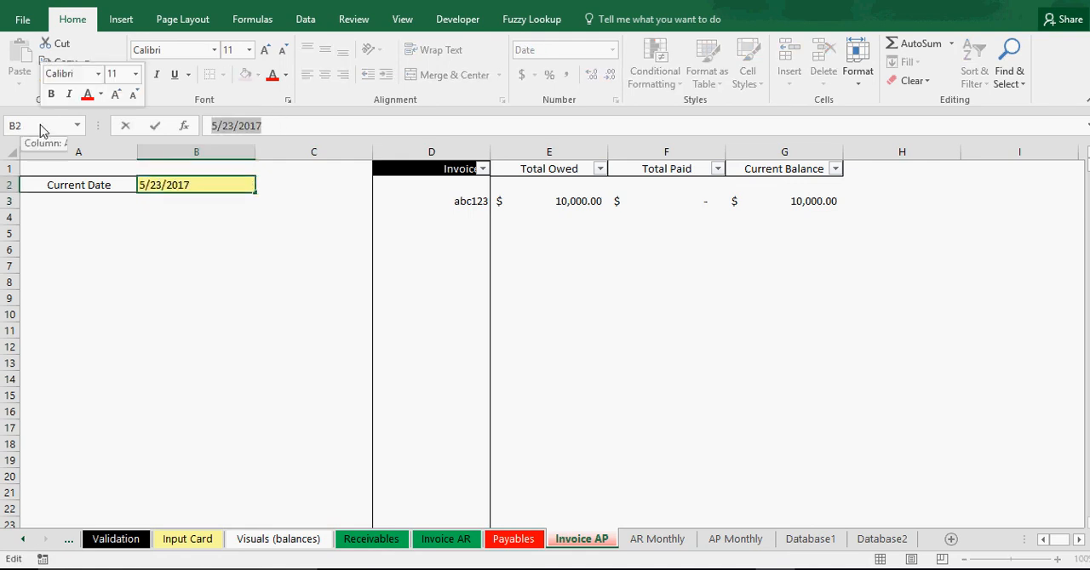
pyautogui.write('6')
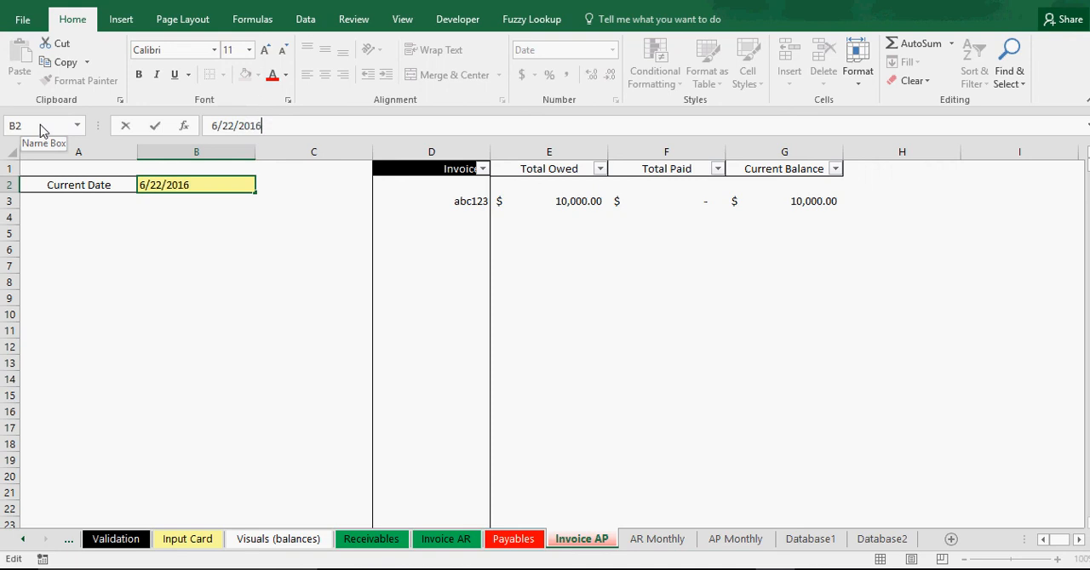
pyautogui.press('BackSpace')
pyautogui.write('7')
pyautogui.press('Return')
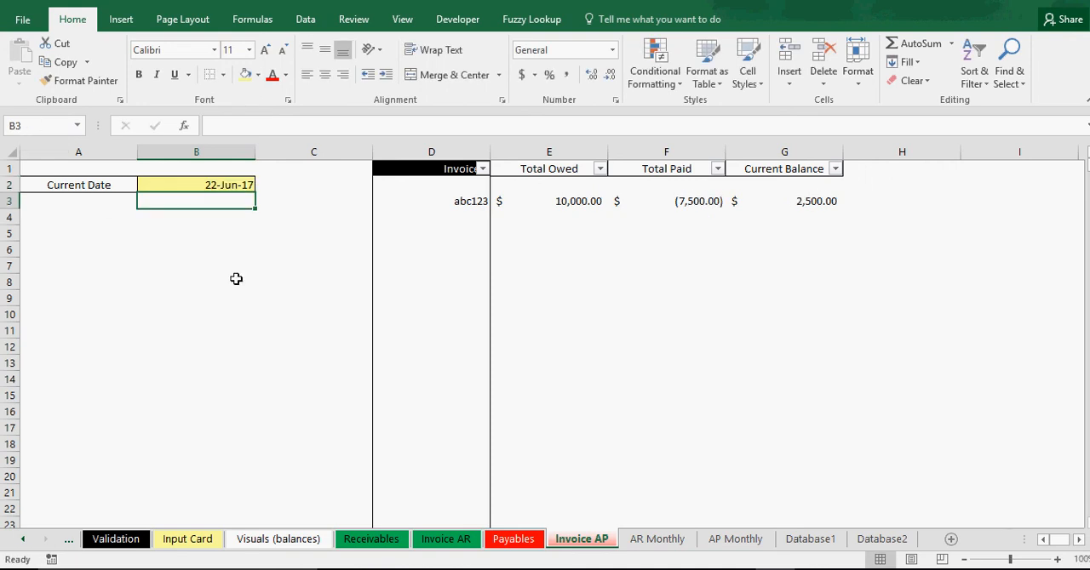
# Check invoice abc123's Total Owed, Total Paid and Current Balance, including their formulas.
pyautogui.click(681, 201)
pyautogui.click(466, 201)
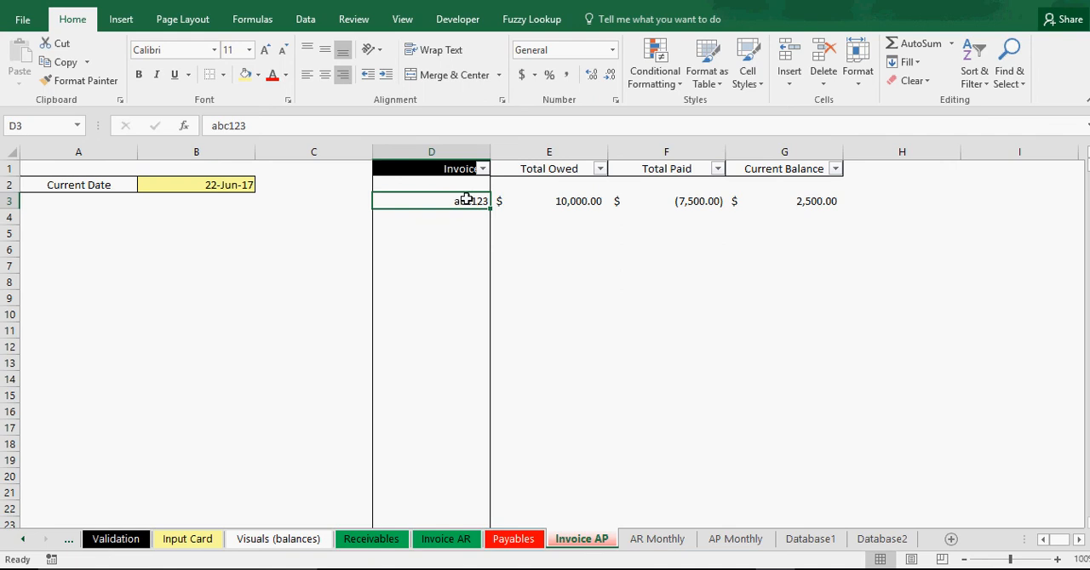
pyautogui.click(547, 201)
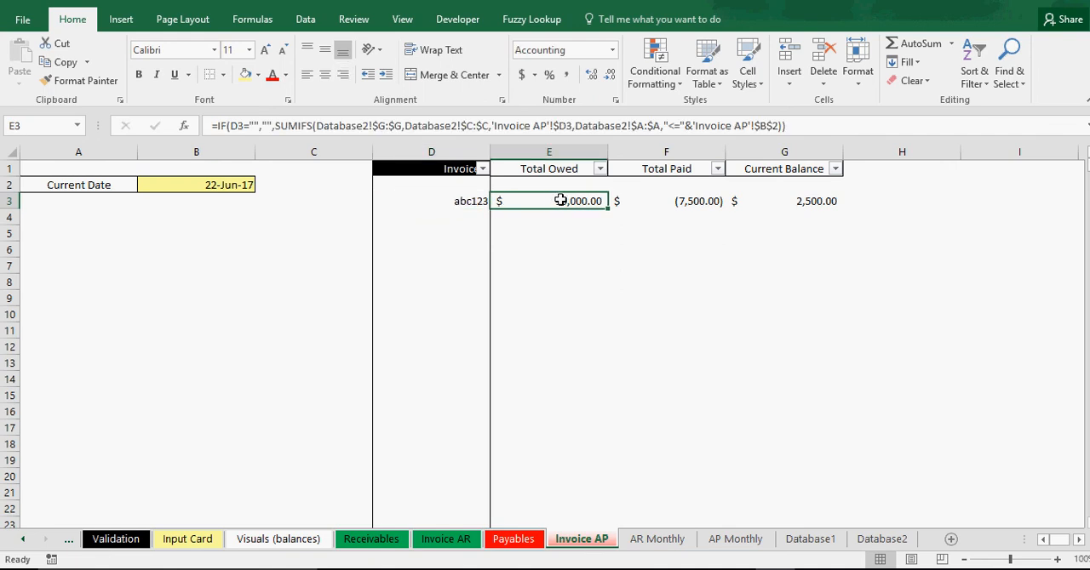
pyautogui.click(669, 201)
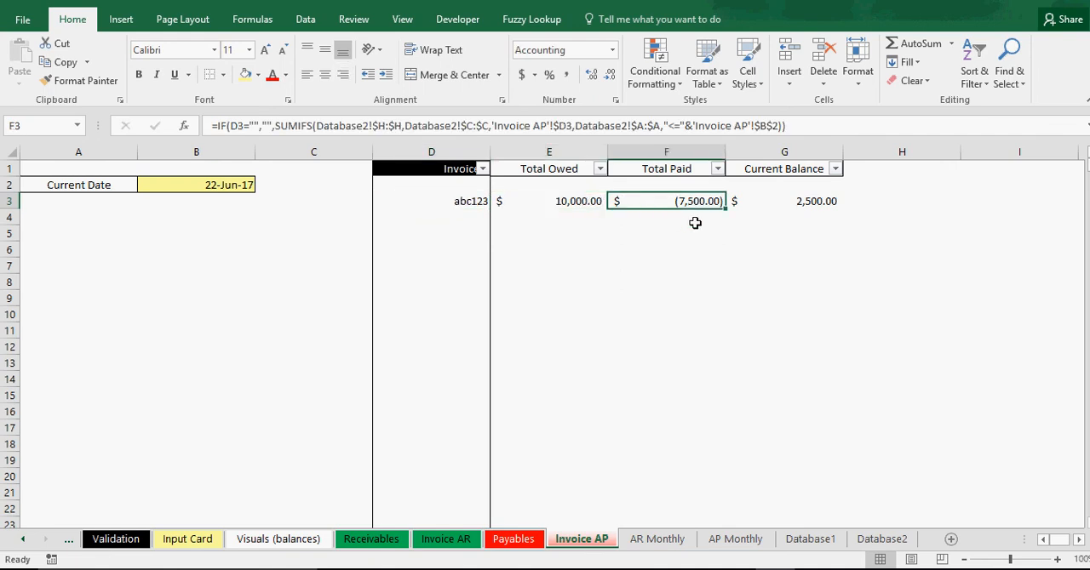
pyautogui.click(809, 204)
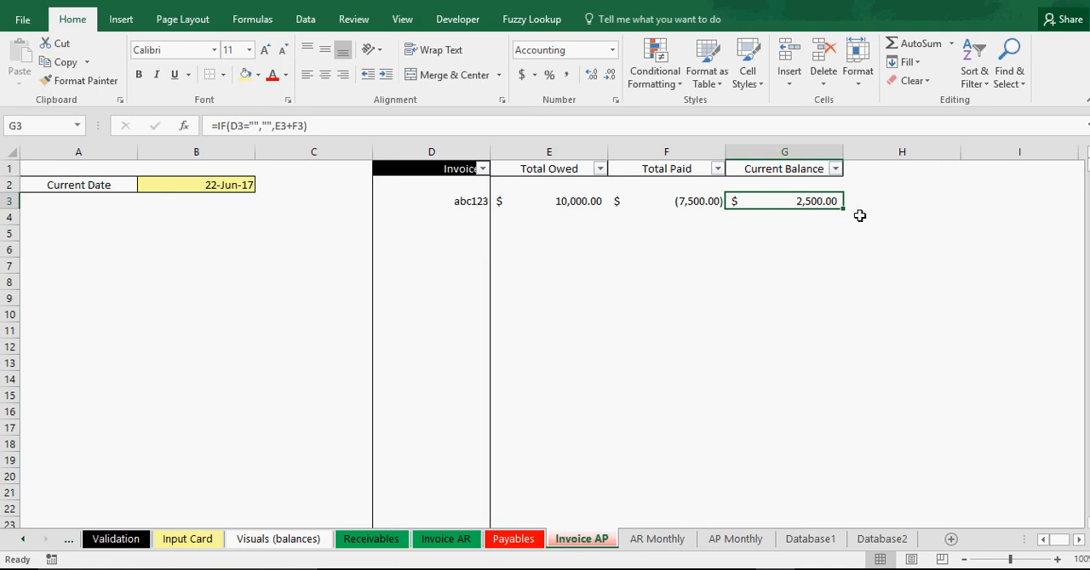
# Filter the Invoice column so that only abc123 is shown.
pyautogui.click(482, 168)
pyautogui.click(320, 326)
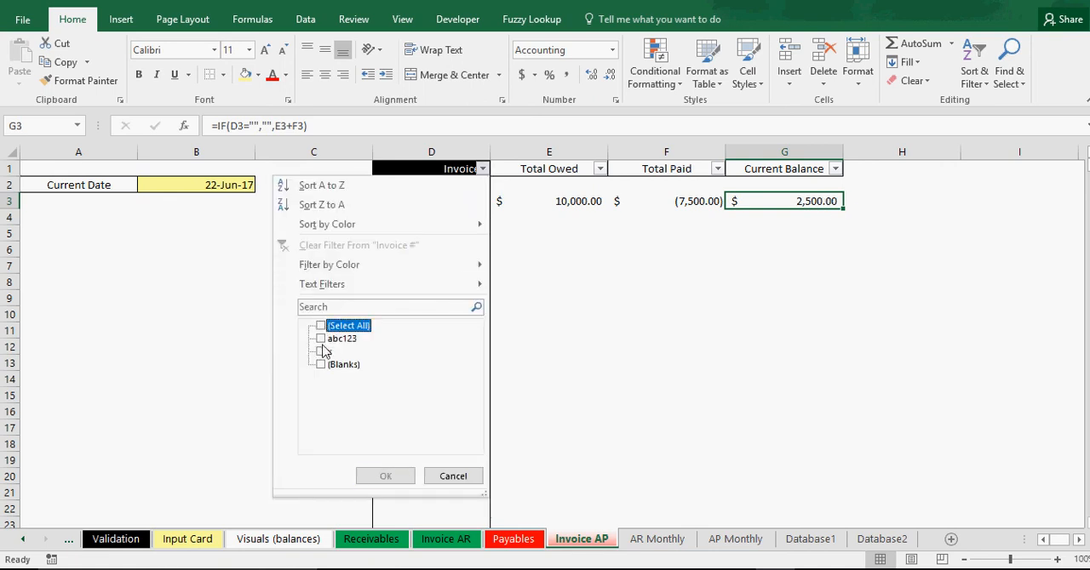
pyautogui.click(321, 338)
pyautogui.click(386, 476)
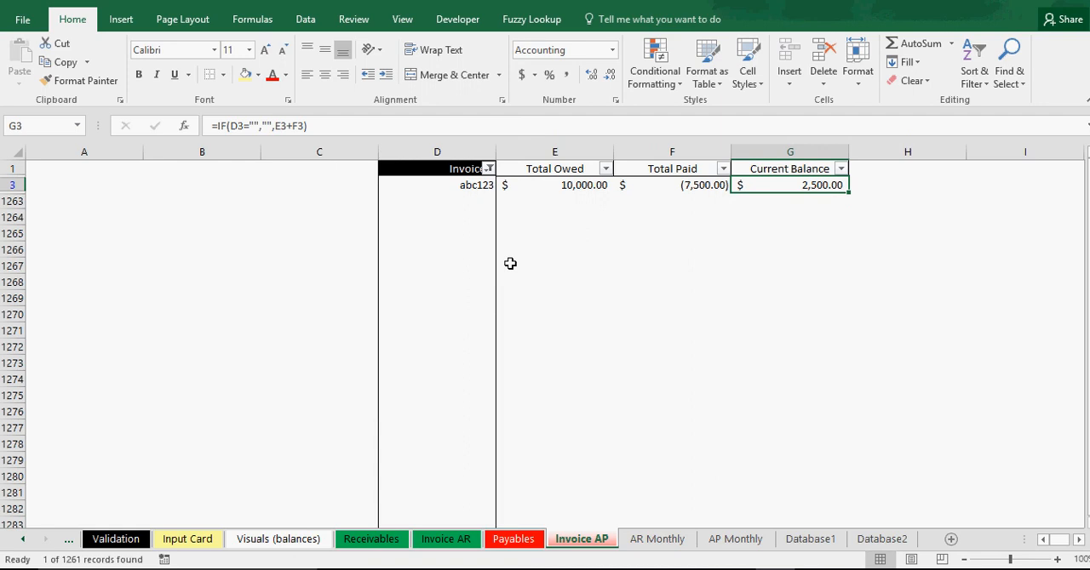
# Clear abc123 from cell D3 in the filtered list and check the amount columns and empty rows.
pyautogui.click(487, 187)
pyautogui.press('BackSpace')
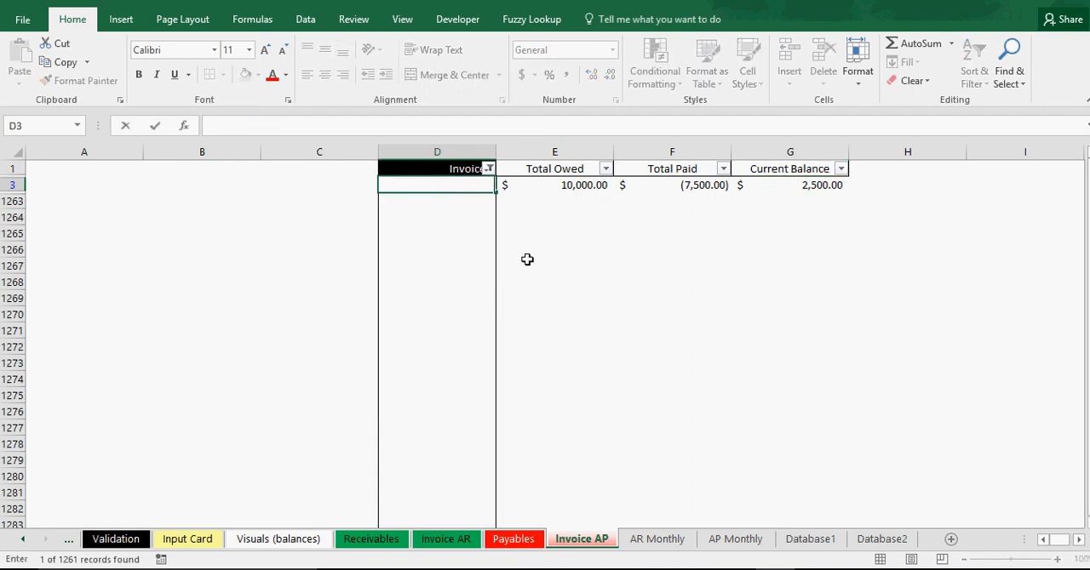
pyautogui.press('Return')
pyautogui.click(462, 185)
pyautogui.moveTo(462, 185); pyautogui.dragTo(460, 380)
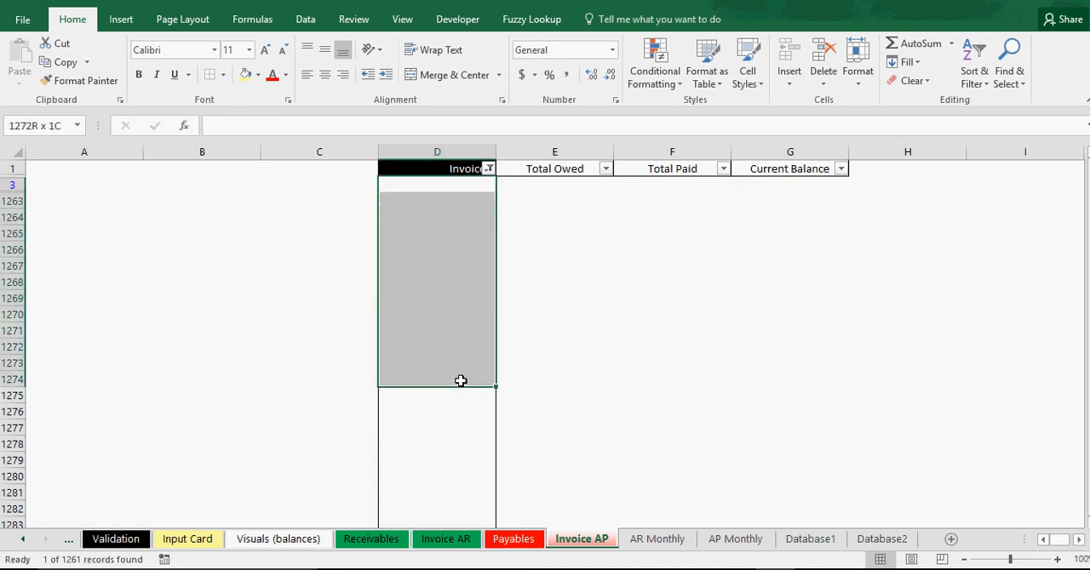
pyautogui.click(447, 323)
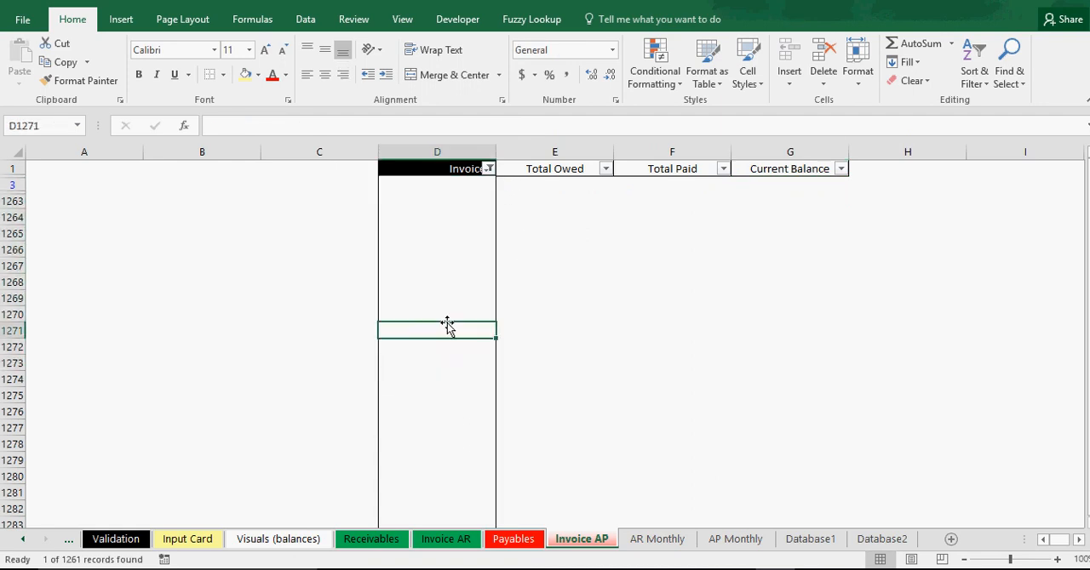
pyautogui.click(463, 187)
pyautogui.click(558, 236)
pyautogui.click(651, 237)
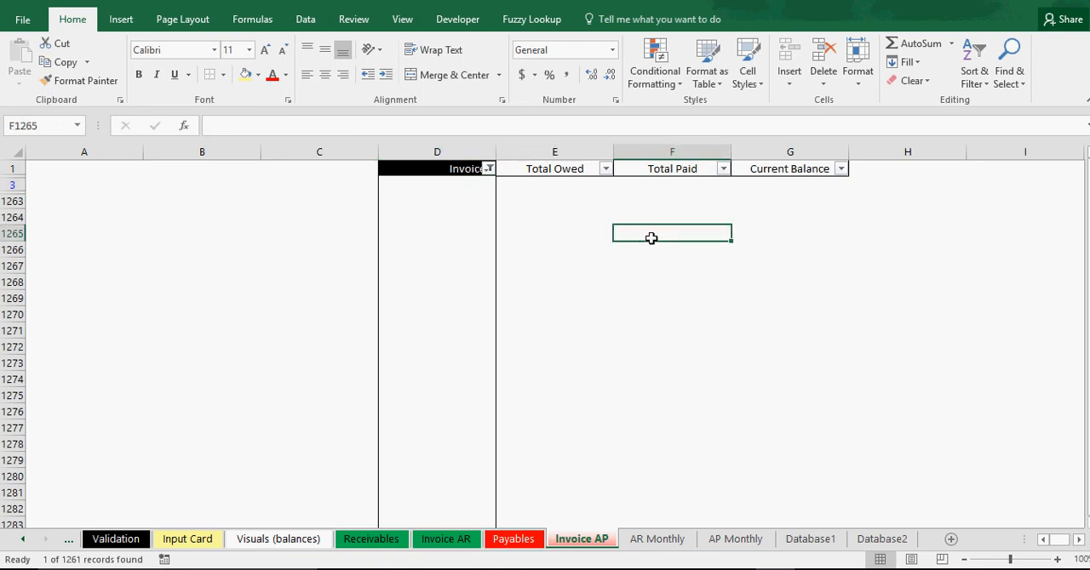
pyautogui.click(563, 203)
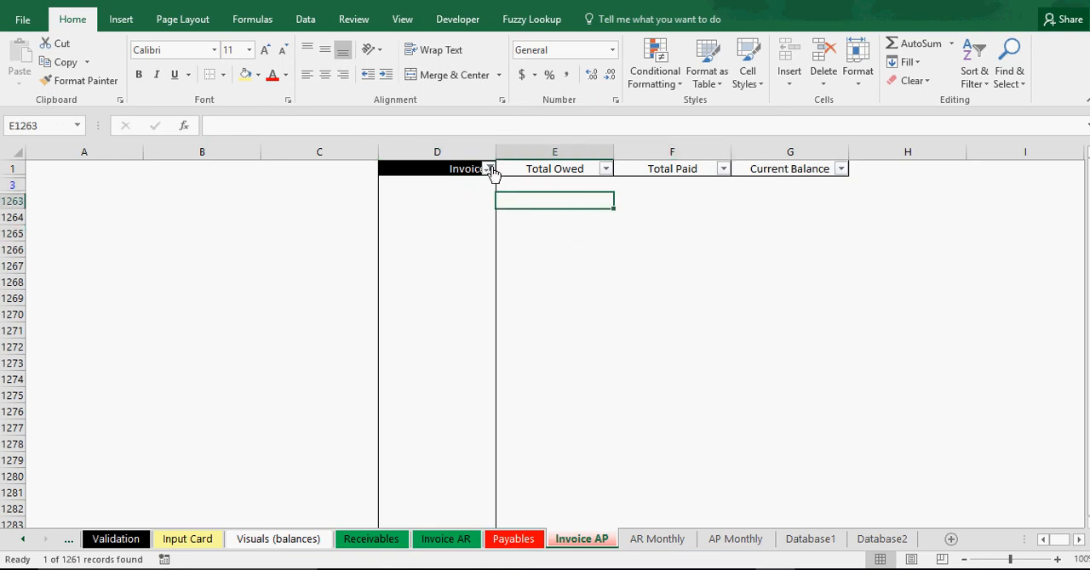
pyautogui.moveTo(492, 174)
# Enter abc123 again in cell D3 and select its owed, paid and balance amounts.
pyautogui.click(467, 185)
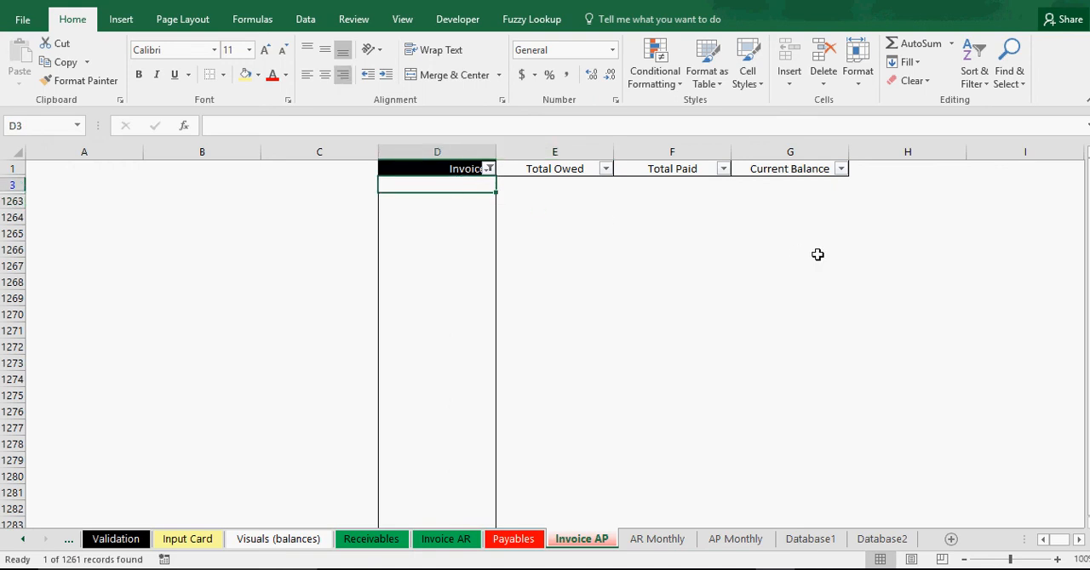
pyautogui.write('abc1')
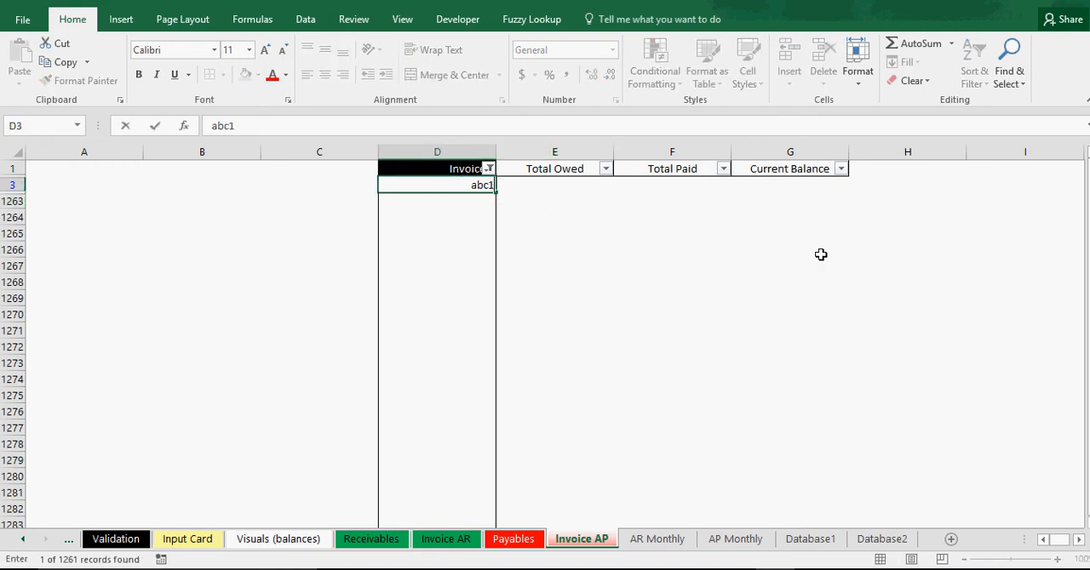
pyautogui.write('23')
pyautogui.press('Return')
pyautogui.moveTo(579, 183); pyautogui.dragTo(813, 183)
# Reset the Invoice column's filter to include all values.
pyautogui.click(488, 169)
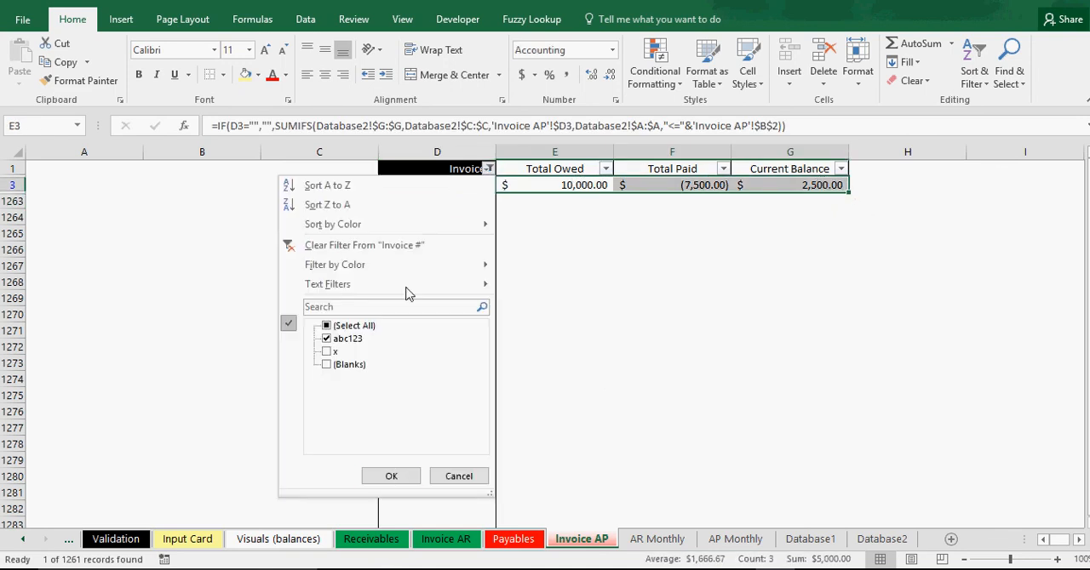
pyautogui.click(327, 326)
pyautogui.click(388, 476)
pyautogui.click(447, 393)
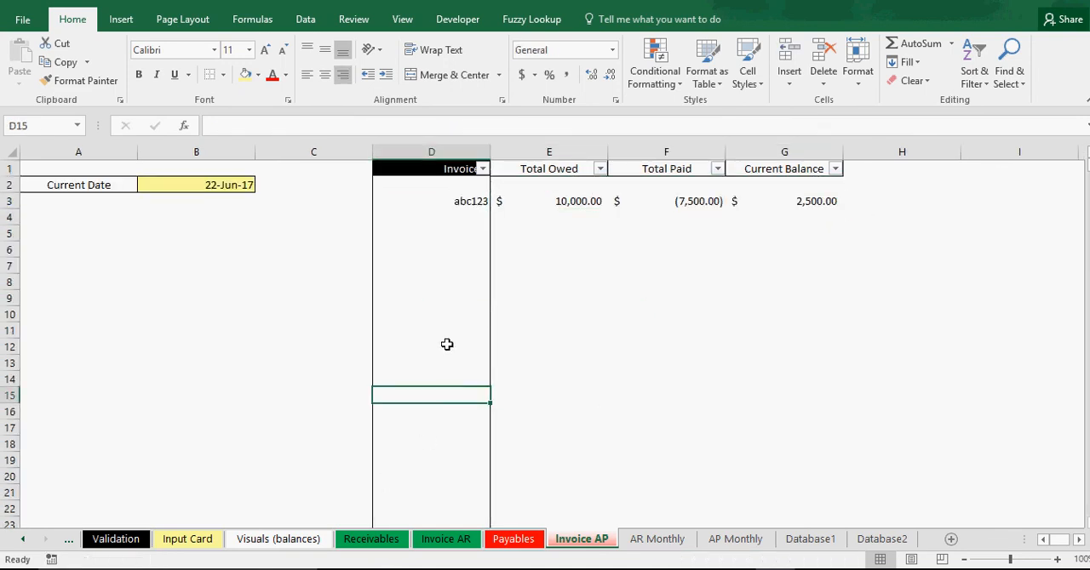
# Delete invoice abc123 from cell D3 of the unfiltered list.
pyautogui.click(468, 201)
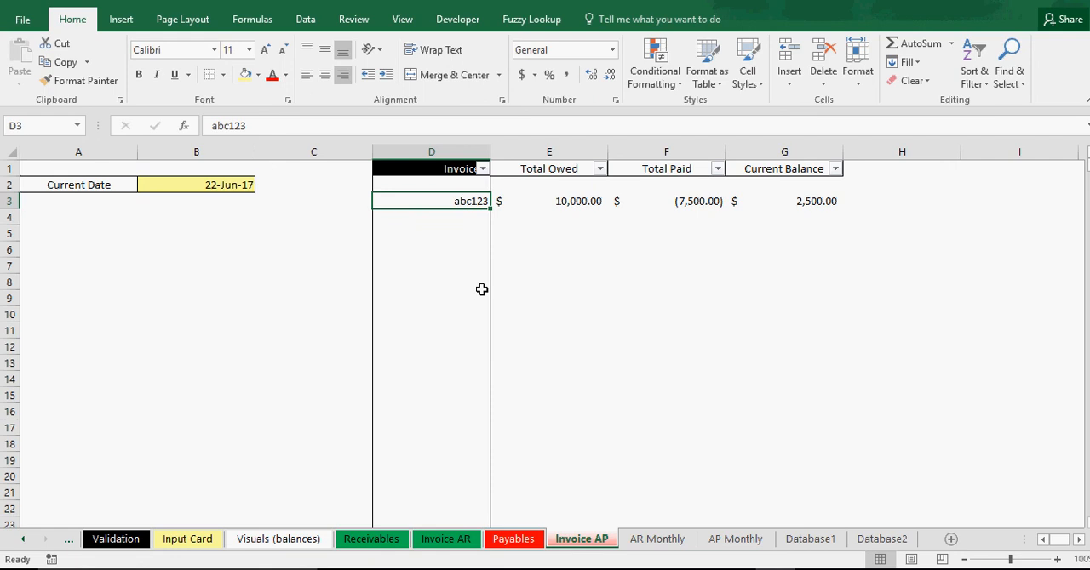
pyautogui.press('Delete')
# Check the cells beneath the Invoice header and in the amount columns, and widen column D slightly.
pyautogui.click(439, 181)
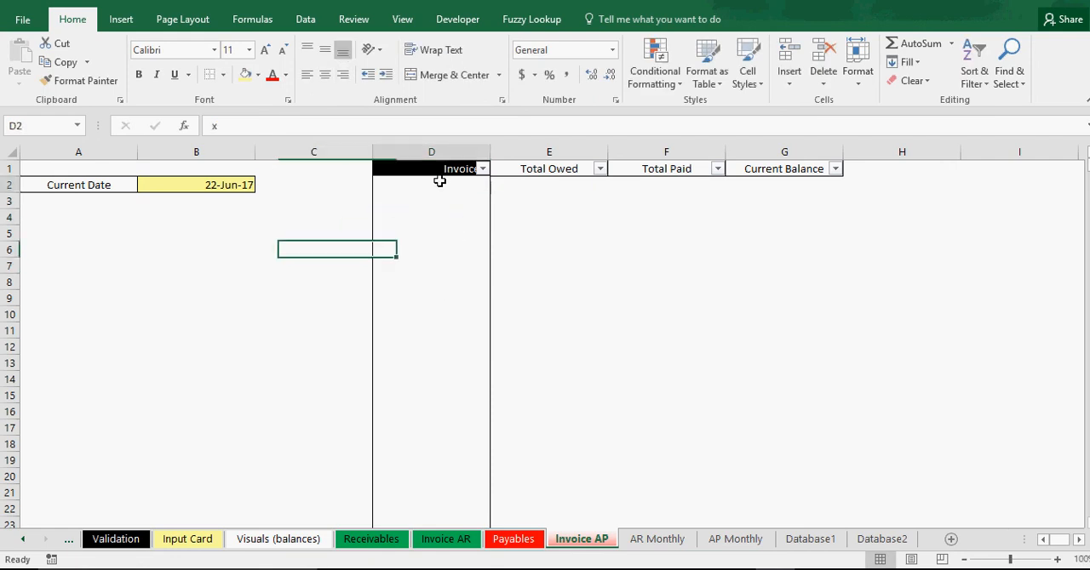
pyautogui.moveTo(440, 181); pyautogui.dragTo(443, 364)
pyautogui.click(437, 187)
pyautogui.click(432, 235)
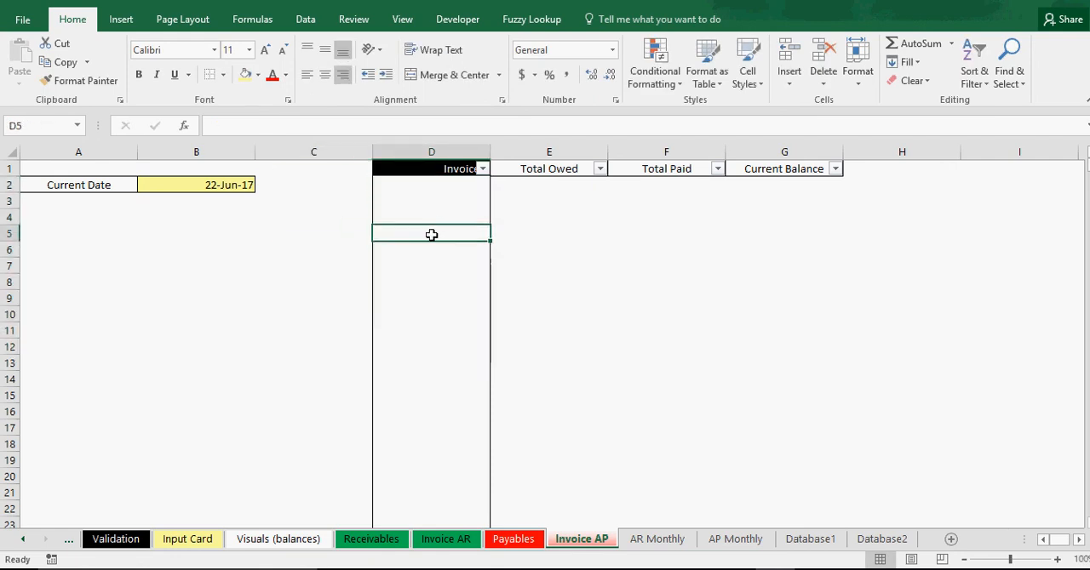
pyautogui.click(428, 278)
pyautogui.click(431, 261)
pyautogui.doubleClick(440, 232)
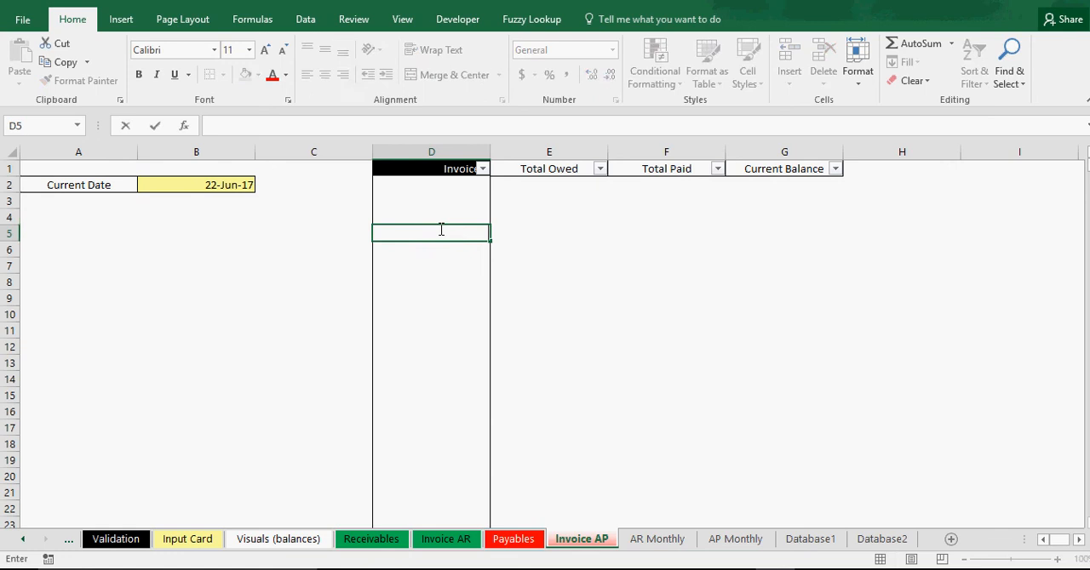
pyautogui.click(441, 217)
pyautogui.click(440, 189)
pyautogui.click(437, 215)
pyautogui.moveTo(537, 215); pyautogui.dragTo(733, 254)
pyautogui.click(405, 252)
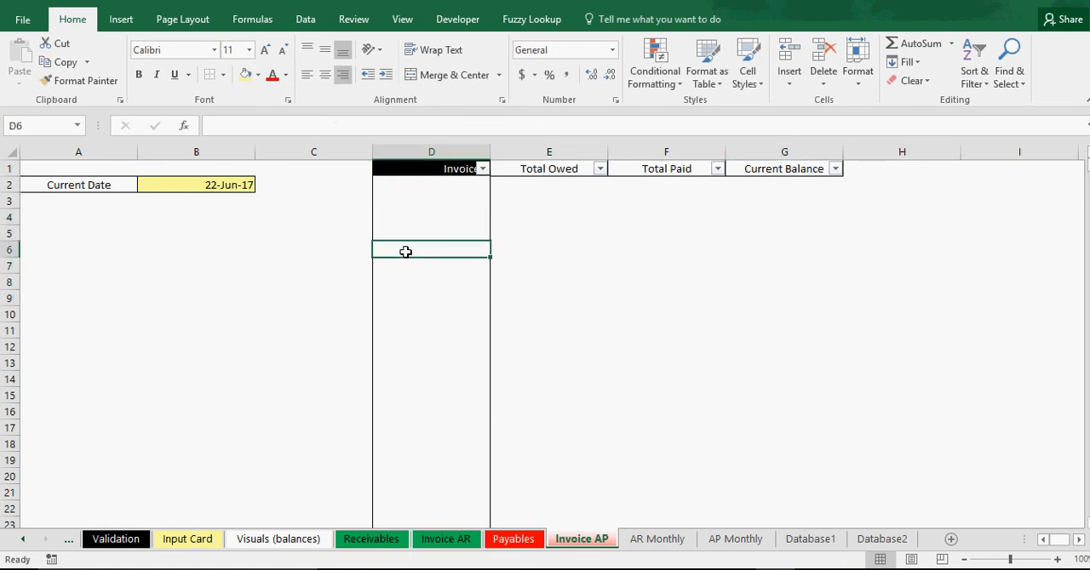
pyautogui.moveTo(490, 152); pyautogui.dragTo(513, 150)
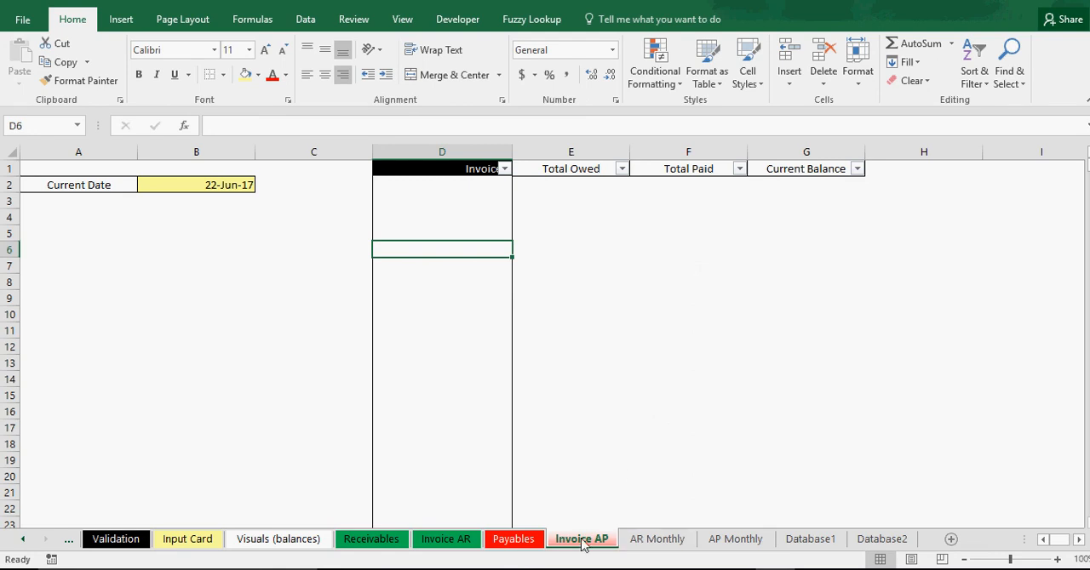
# Open the AP Monthly sheet and examine the Total Owed for May 2017.
pyautogui.click(732, 539)
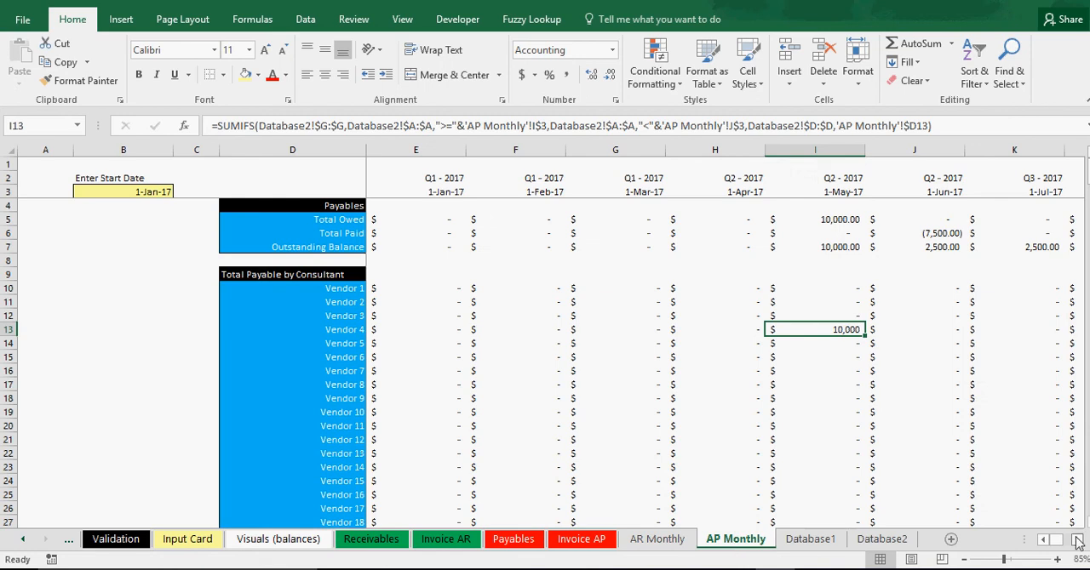
pyautogui.click(1077, 541)
pyautogui.click(1077, 542)
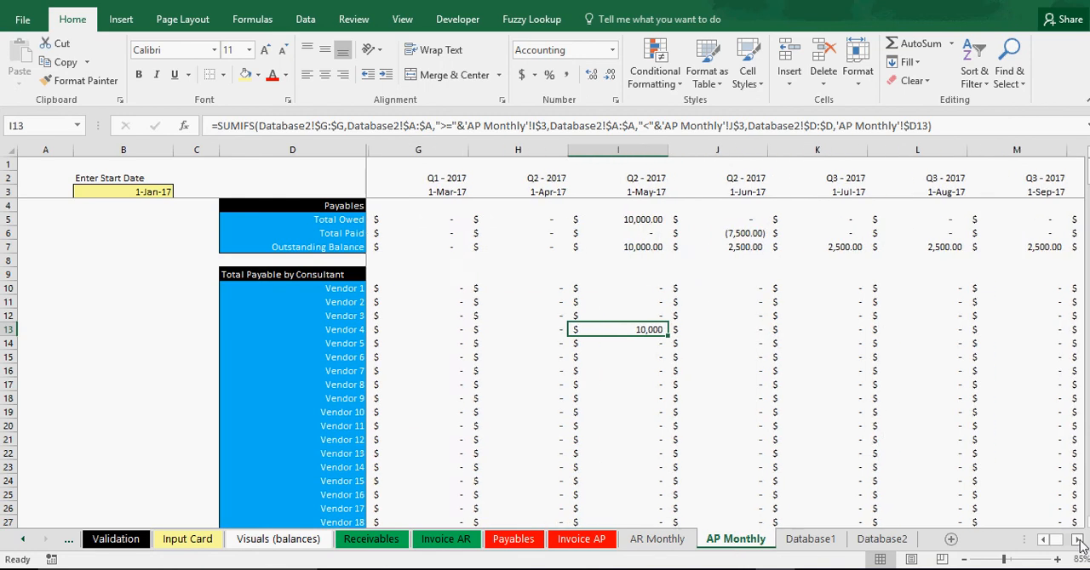
pyautogui.click(643, 219)
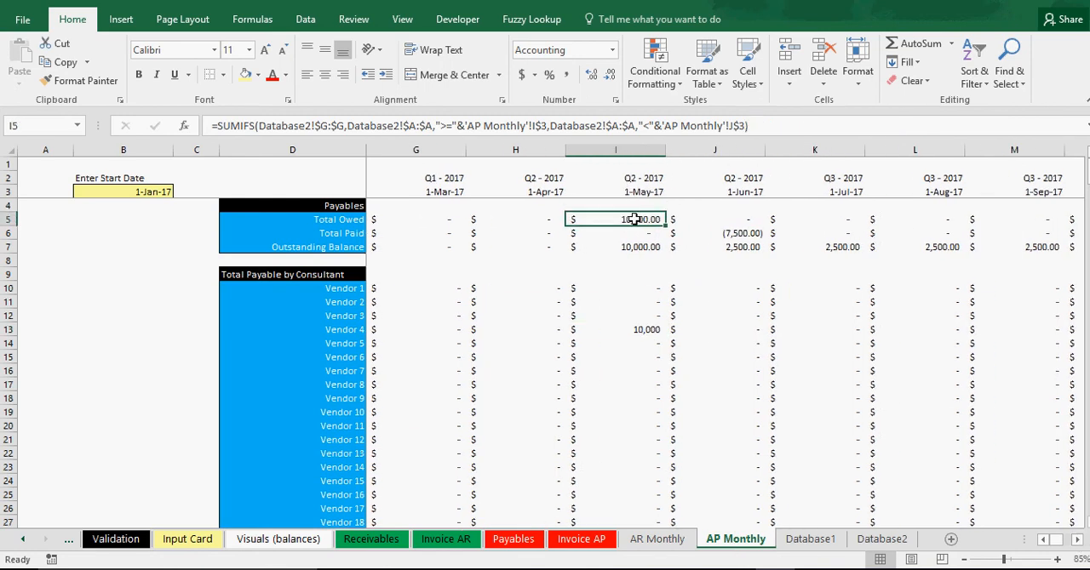
# Examine the June 2017 Total Paid and the Outstanding Balance from June through September 2017.
pyautogui.click(729, 234)
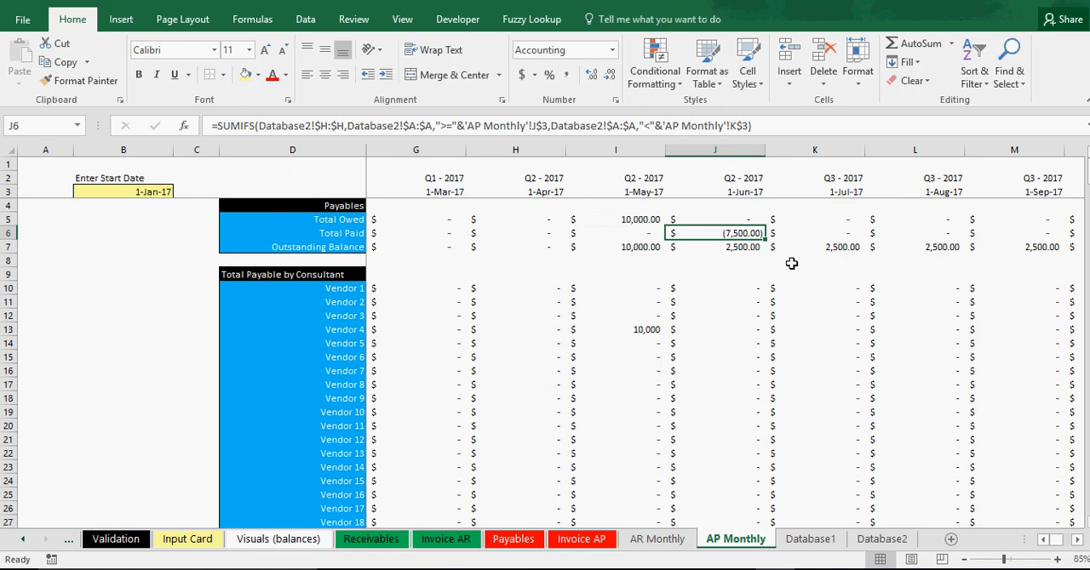
pyautogui.click(739, 247)
pyautogui.click(818, 249)
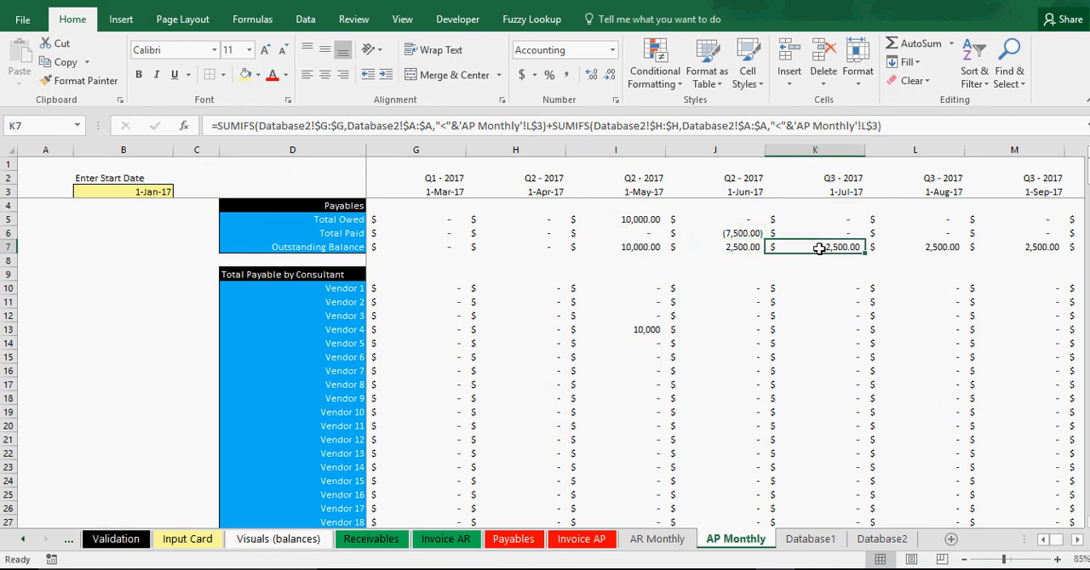
pyautogui.click(916, 247)
pyautogui.click(1021, 248)
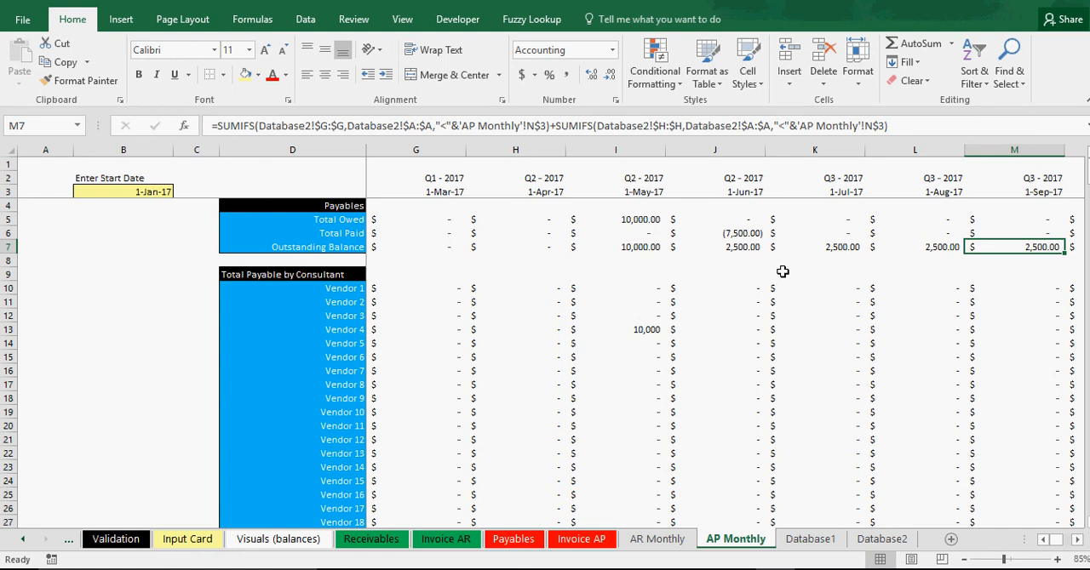
# Compare Vendor 4's May and June amounts under Total Payable by Consultant with the other vendors and the May Outstanding Balance.
pyautogui.click(718, 327)
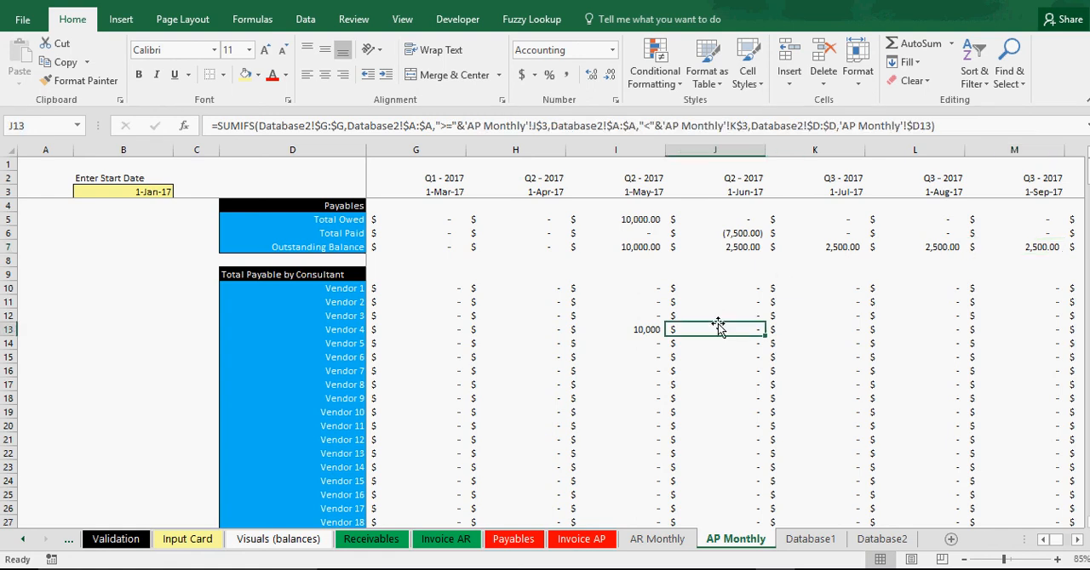
pyautogui.click(647, 326)
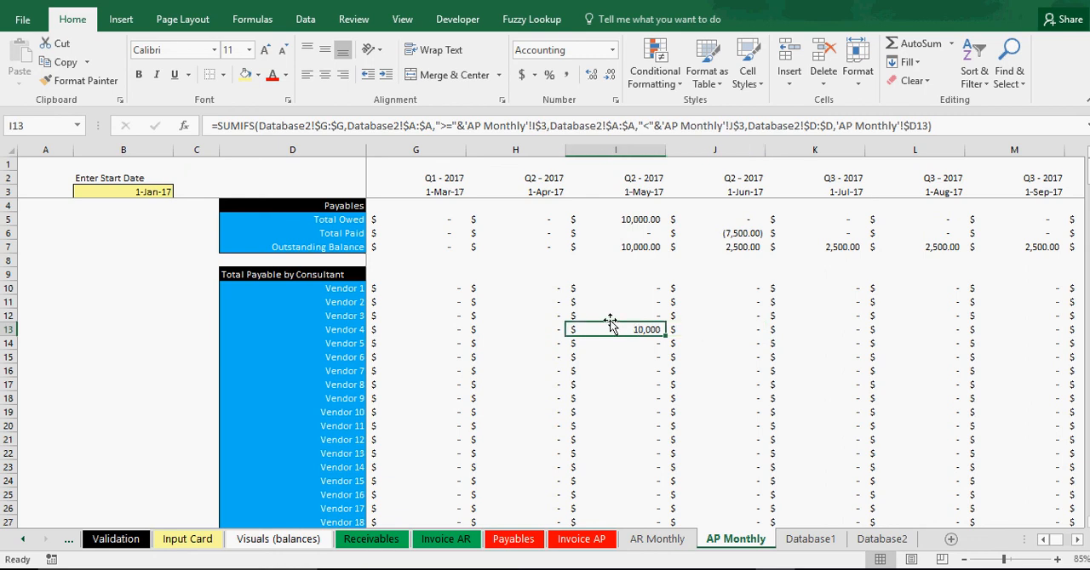
pyautogui.click(633, 294)
pyautogui.click(638, 356)
pyautogui.click(640, 372)
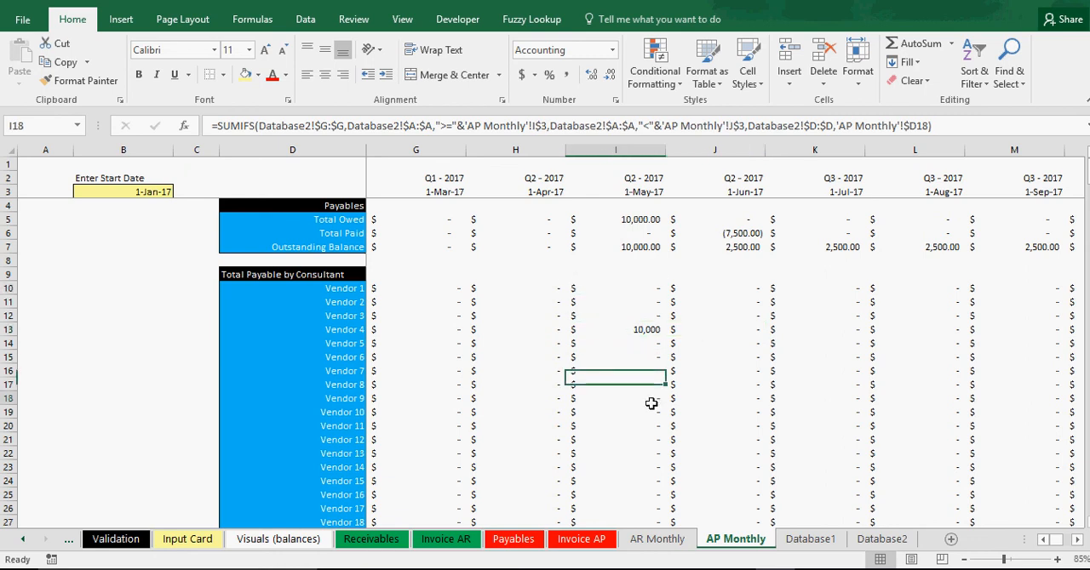
pyautogui.click(652, 399)
pyautogui.click(636, 247)
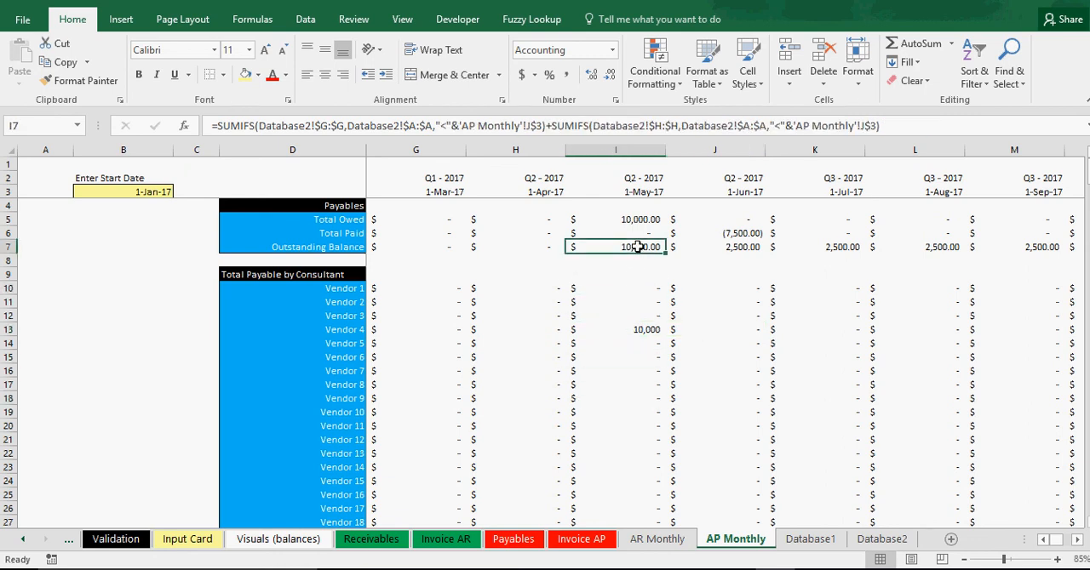
pyautogui.click(637, 329)
pyautogui.click(700, 329)
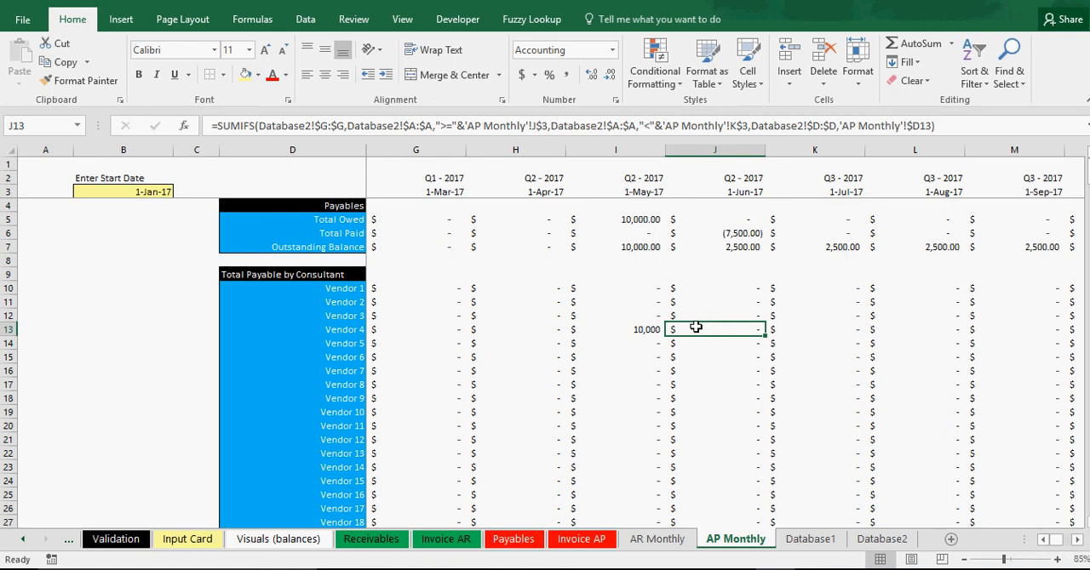
pyautogui.click(305, 273)
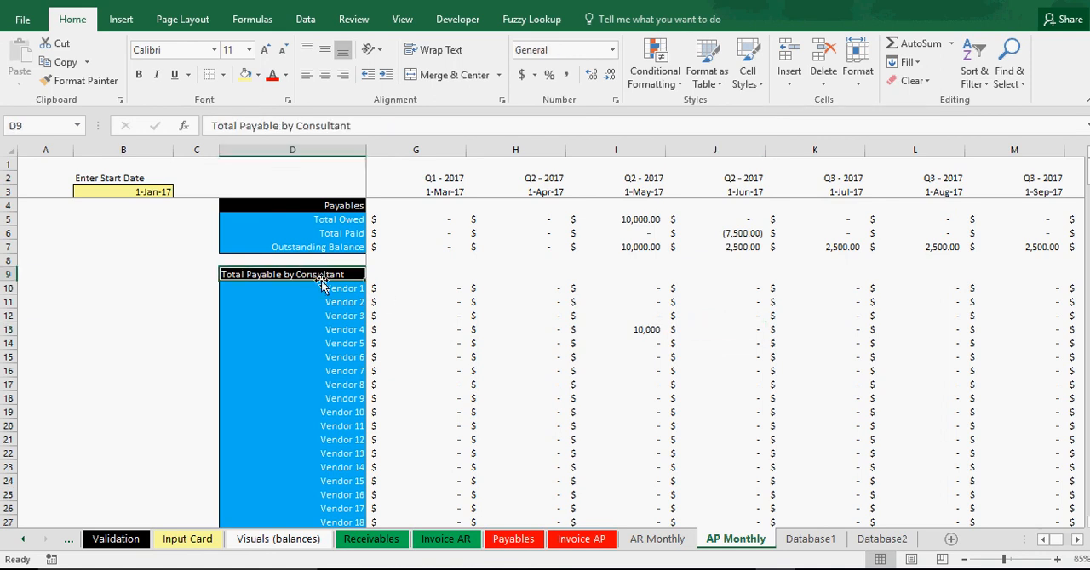
pyautogui.click(647, 328)
# Check Vendor 4's June 2017 amount in the Total Paid by Consultant section.
pyautogui.scroll(-7, 648, 379)
pyautogui.scroll(-20, 648, 379)
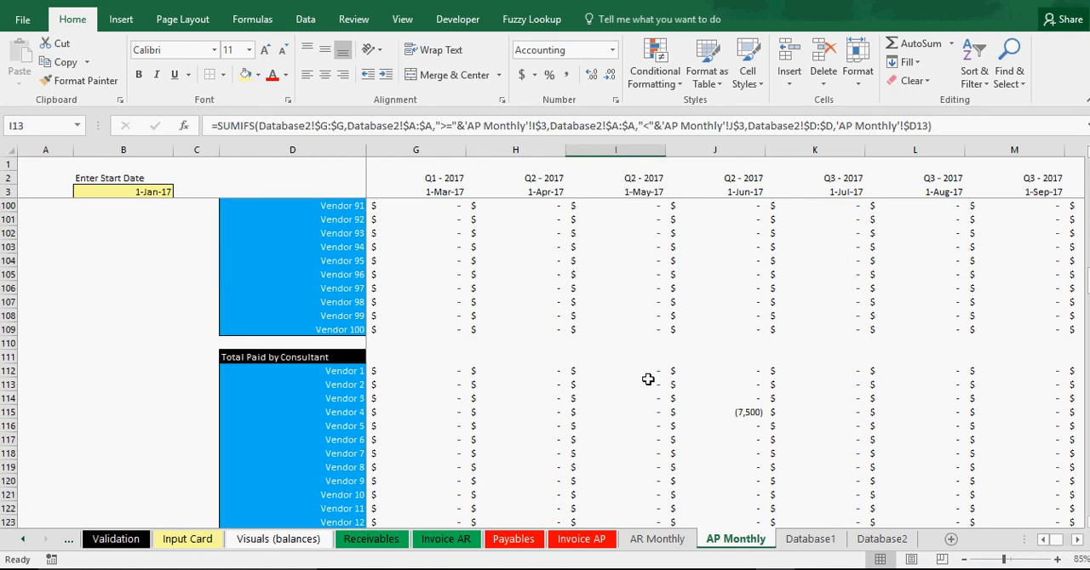
pyautogui.click(749, 371)
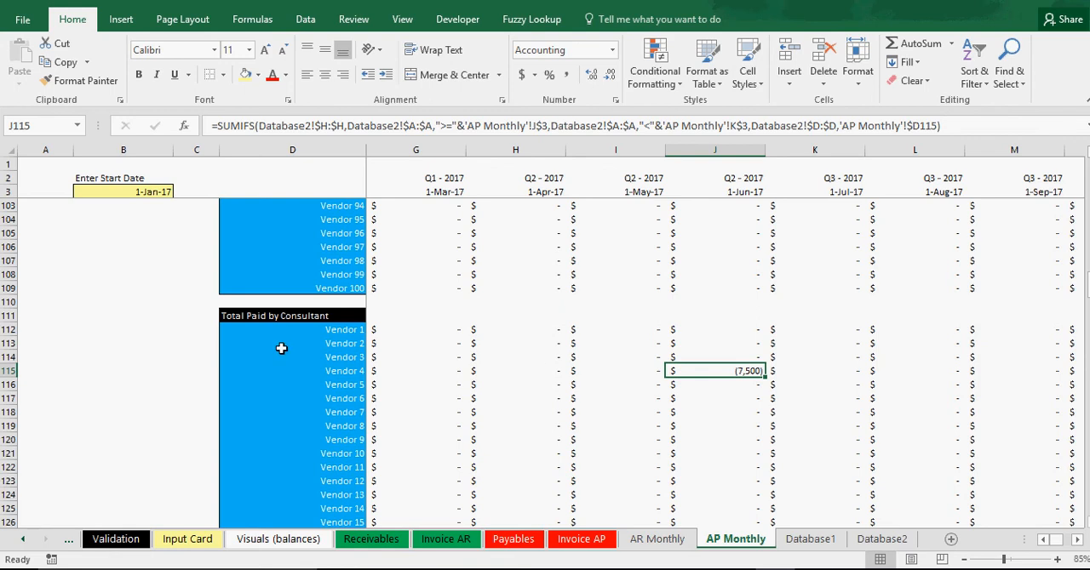
# Group the Total Payable by Consultant vendor rows 10 to 109 and collapse the group.
pyautogui.scroll(20, 216, 409)
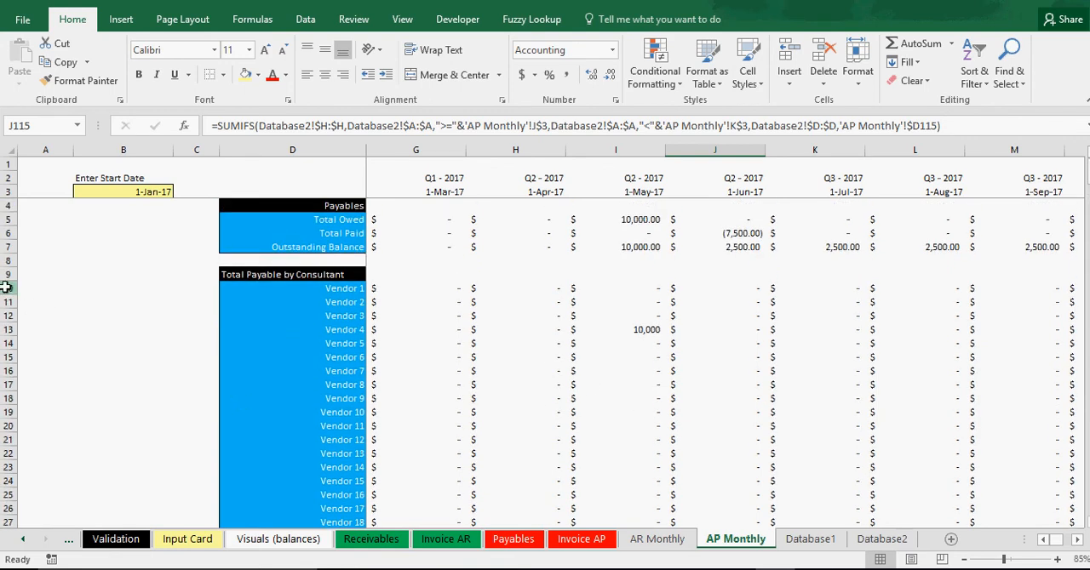
pyautogui.moveTo(6, 288); pyautogui.dragTo(20, 432)
pyautogui.click(306, 19)
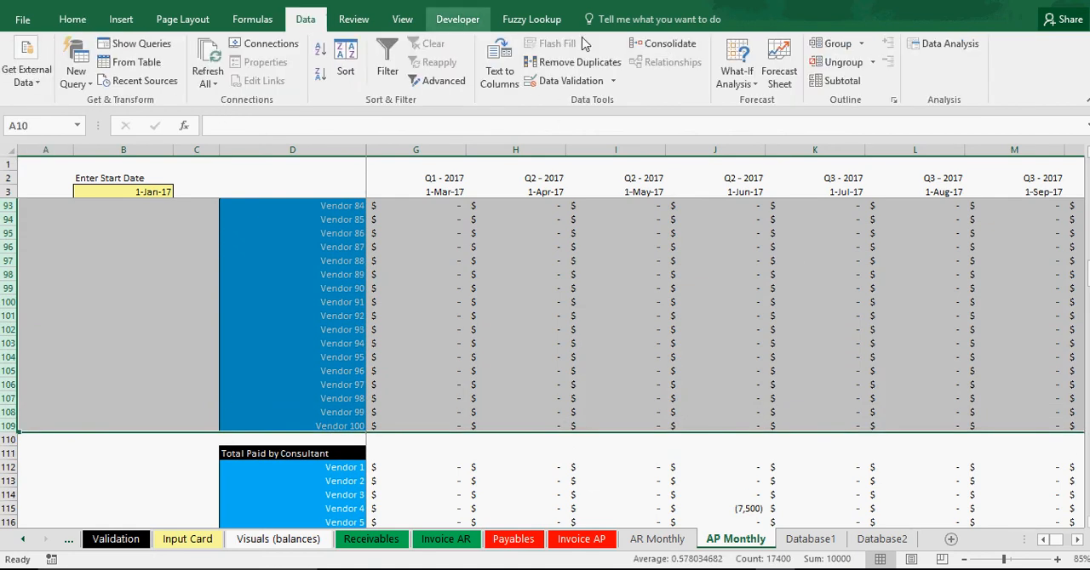
pyautogui.click(815, 47)
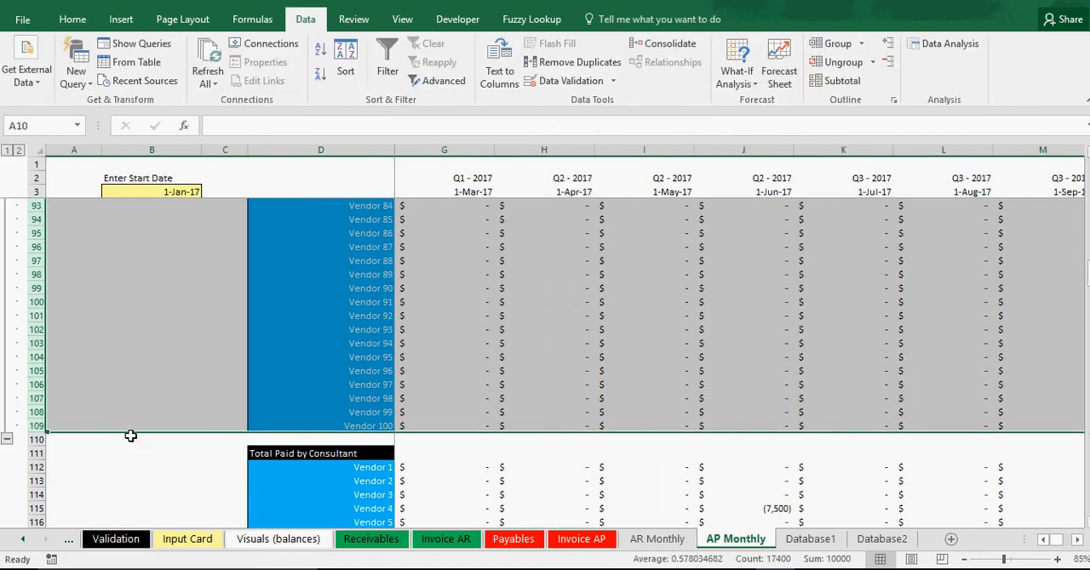
pyautogui.click(7, 440)
pyautogui.scroll(2, 141, 395)
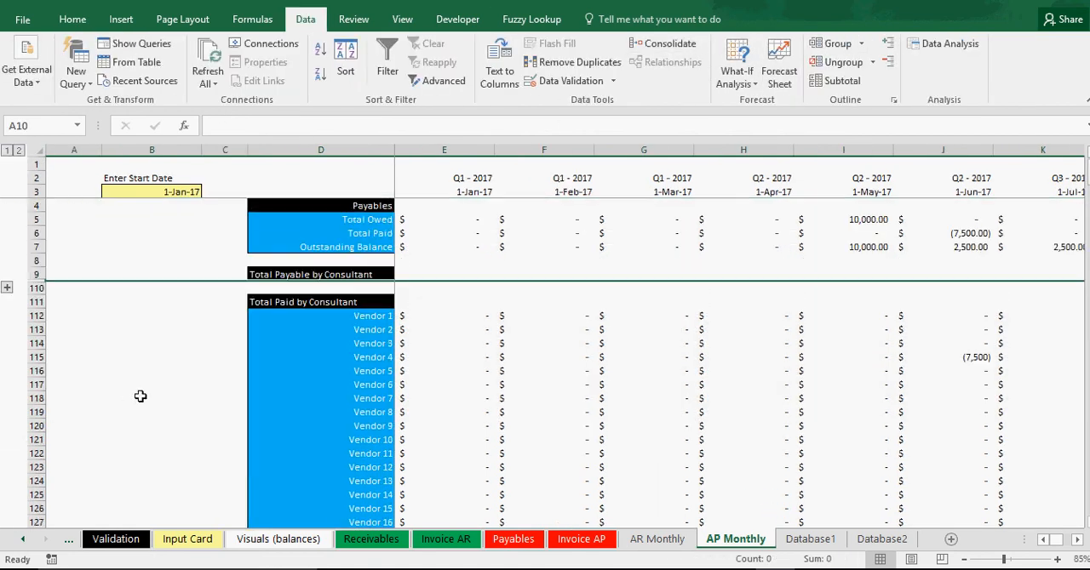
# Group the Total Paid by Consultant vendor rows 112 to 211 and collapse the group.
pyautogui.click(144, 394)
pyautogui.moveTo(46, 308); pyautogui.dragTo(75, 345)
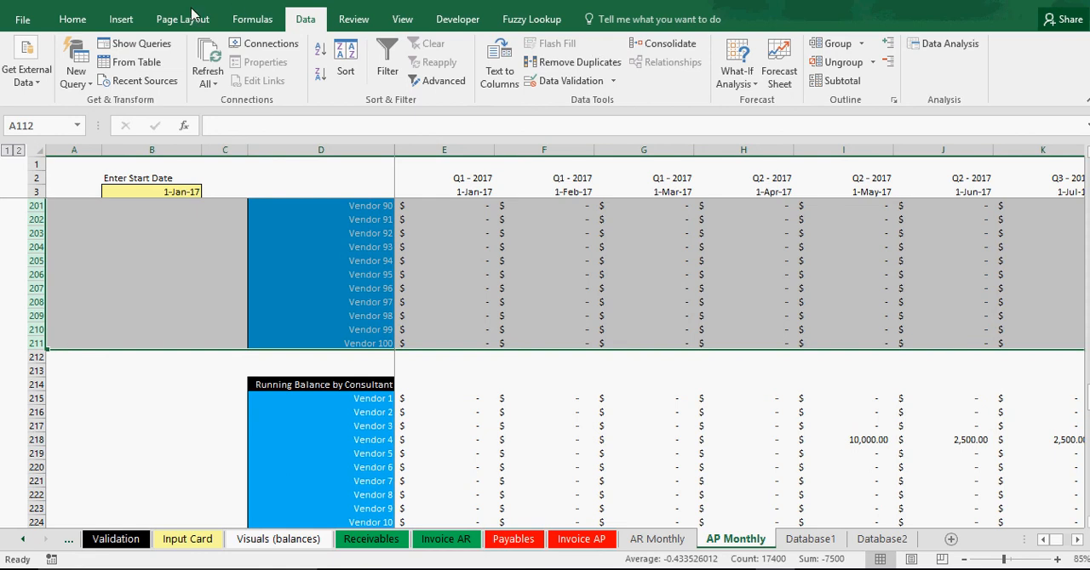
pyautogui.click(830, 44)
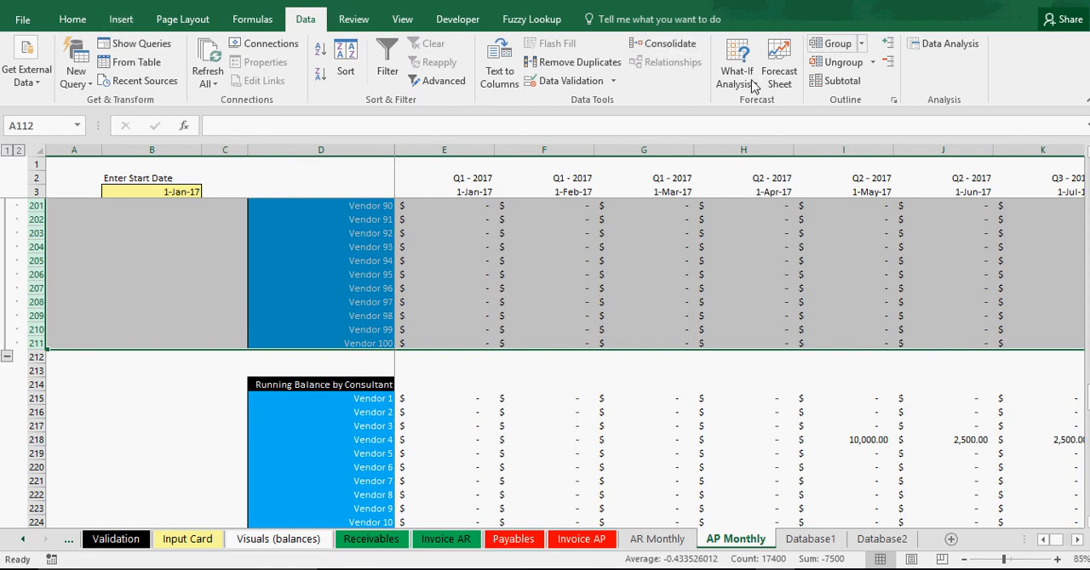
pyautogui.click(7, 357)
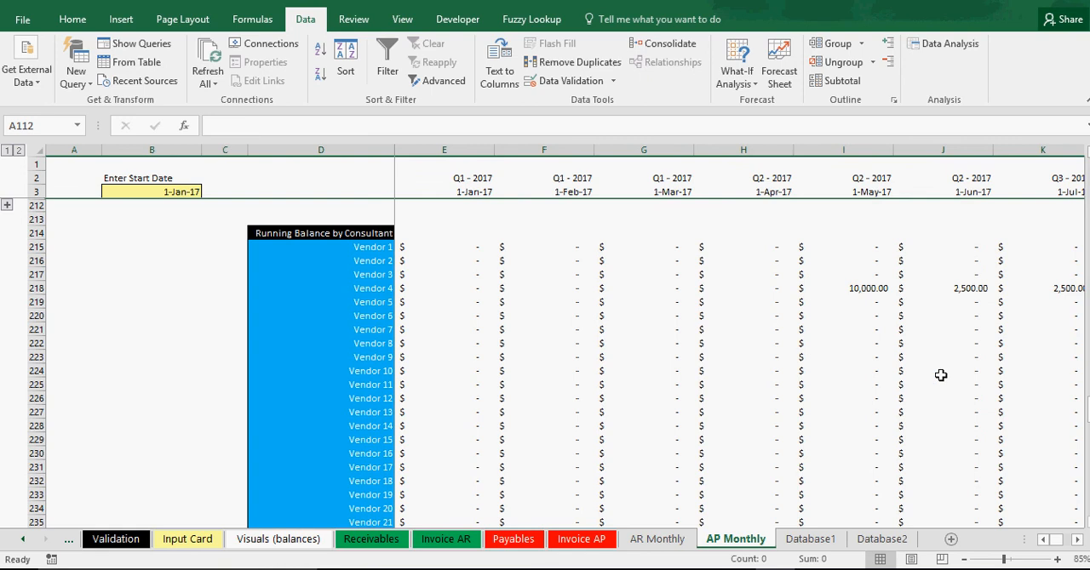
# Review the collapsed section headings and examine Vendor 4's running balance from May through August 2017.
pyautogui.click(1077, 542)
pyautogui.click(1077, 543)
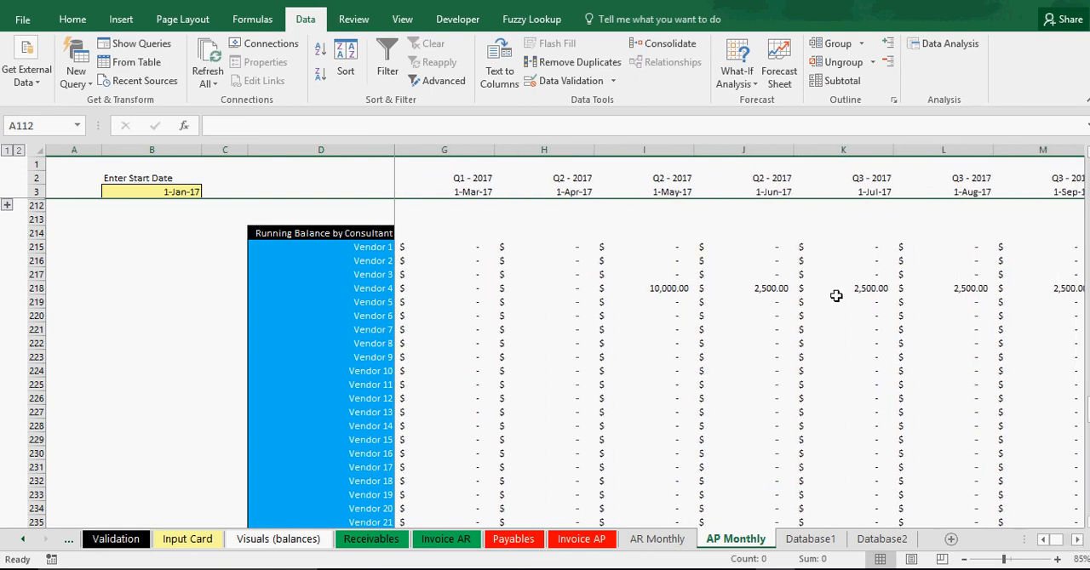
pyautogui.scroll(3, 726, 309)
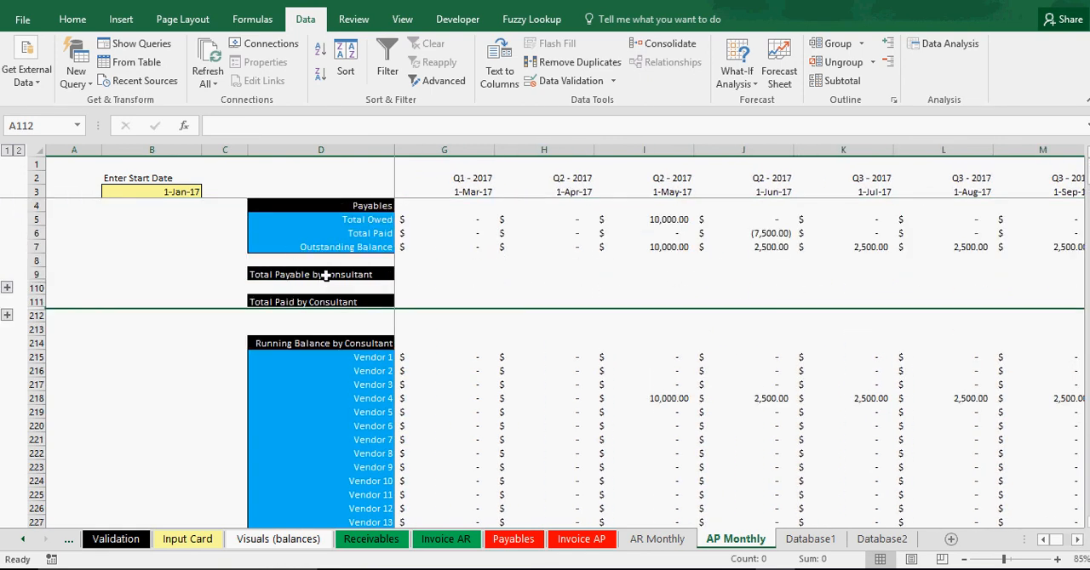
pyautogui.click(326, 275)
pyautogui.click(326, 302)
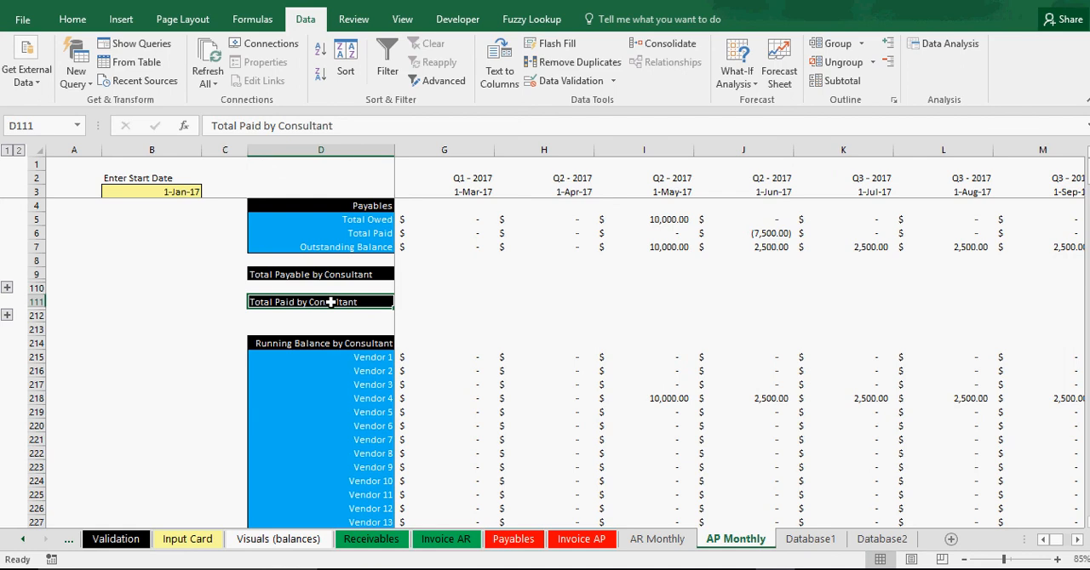
pyautogui.click(338, 274)
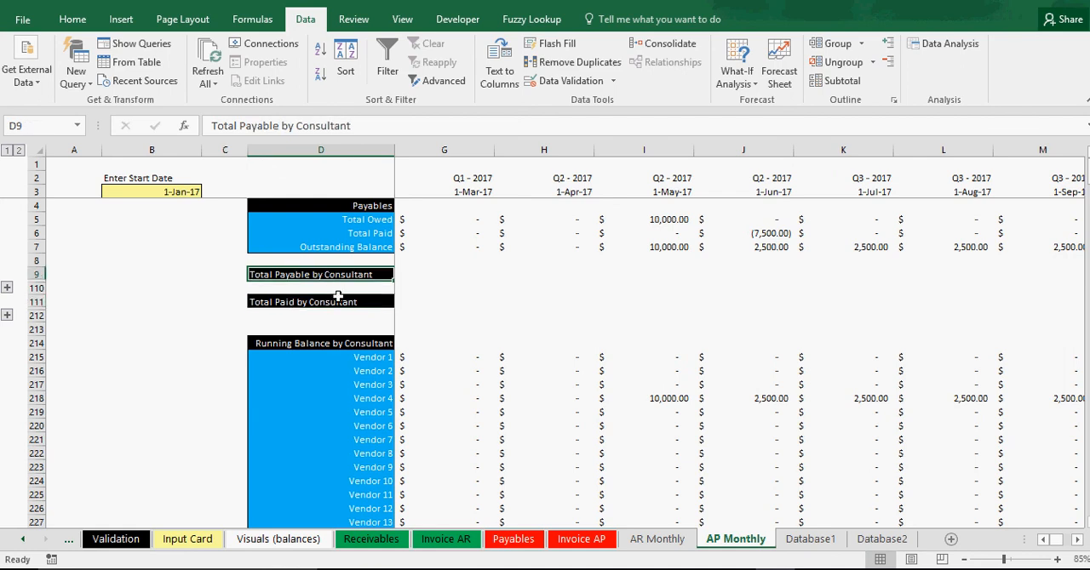
pyautogui.click(338, 303)
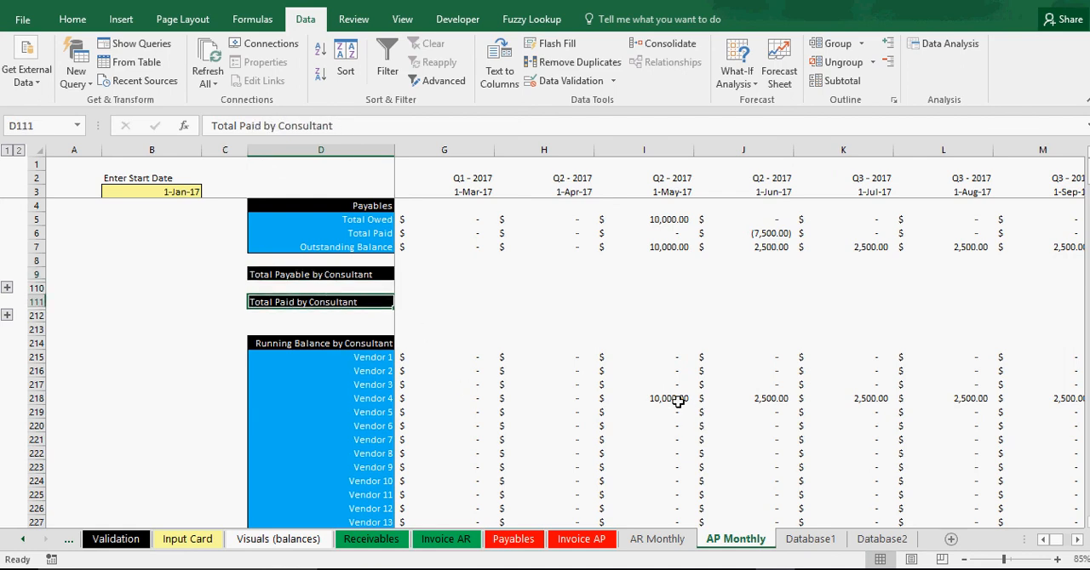
pyautogui.moveTo(679, 399); pyautogui.dragTo(927, 398)
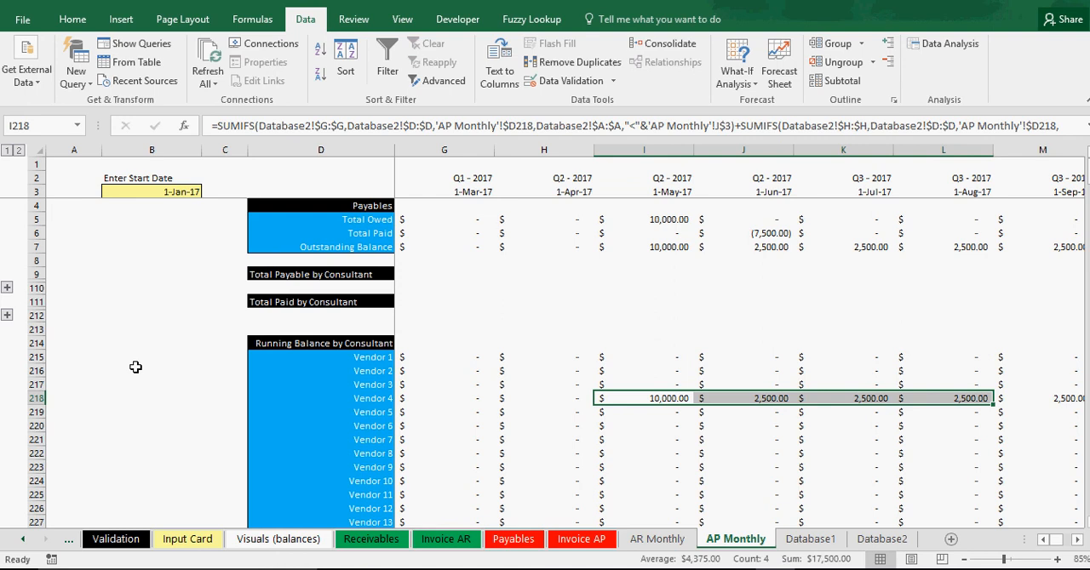
# Group the Running Balance by Consultant vendor rows 215 to 314 and collapse the group.
pyautogui.click(34, 357)
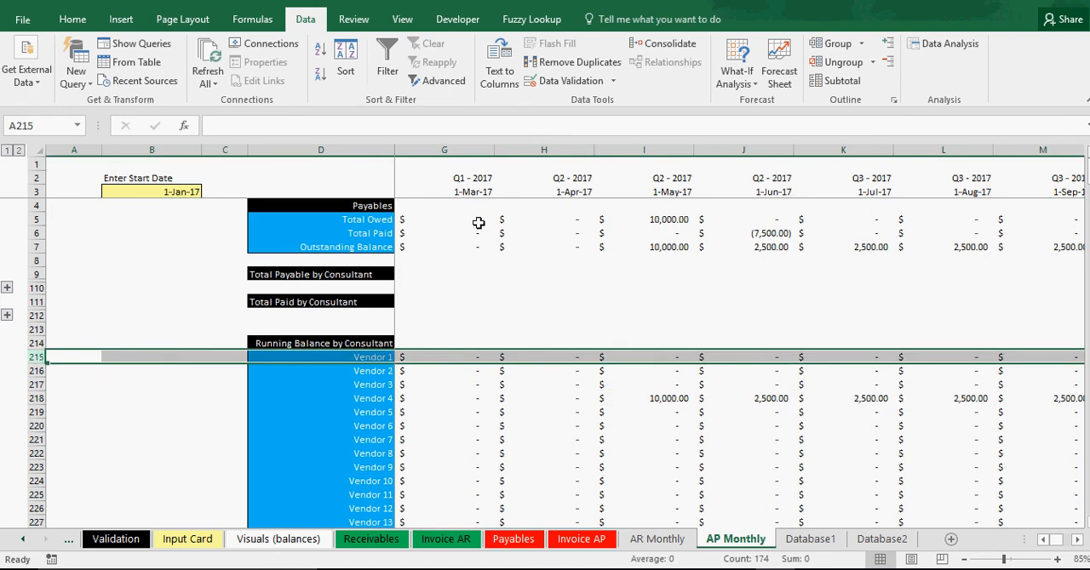
pyautogui.moveTo(34, 358); pyautogui.dragTo(42, 497)
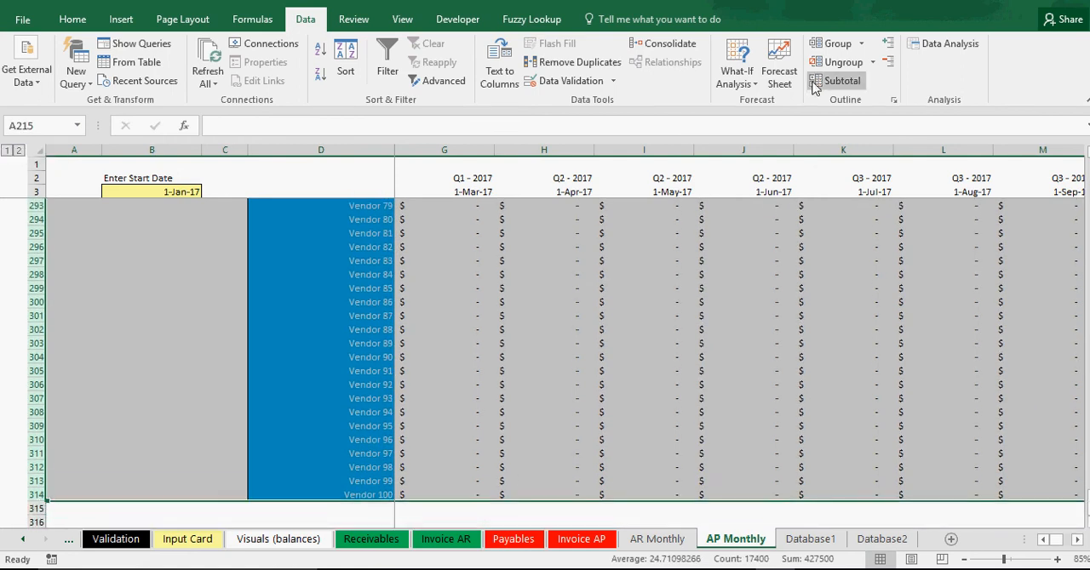
pyautogui.click(832, 48)
pyautogui.click(7, 509)
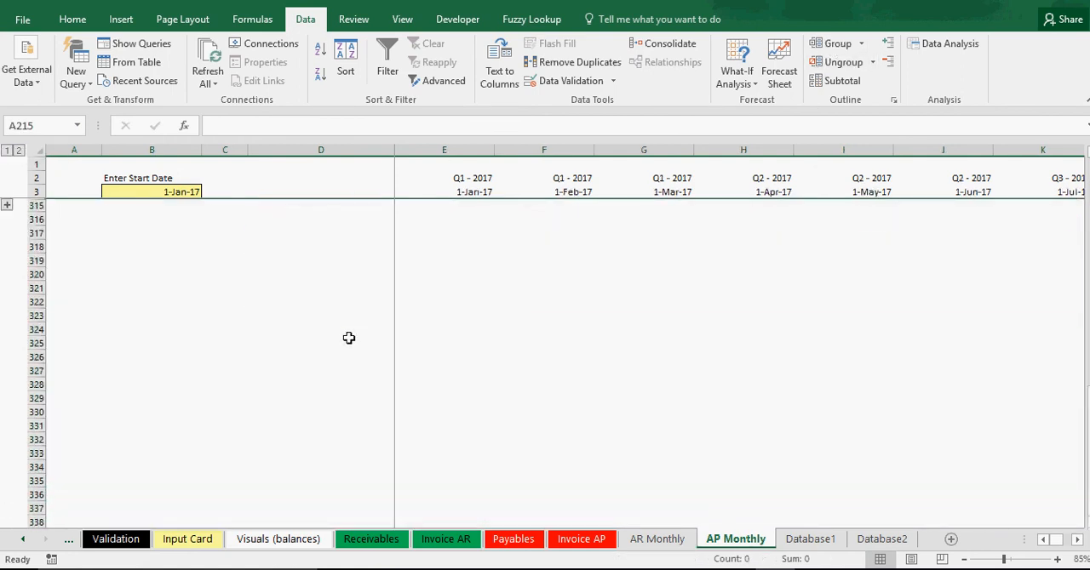
pyautogui.scroll(4, 348, 336)
pyautogui.click(305, 384)
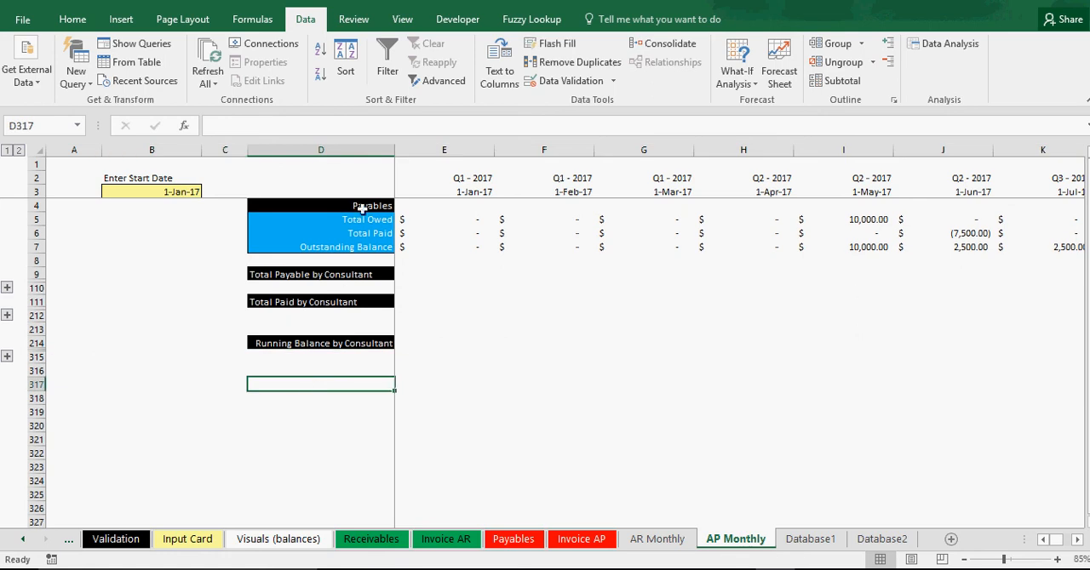
# Right-align all the labels in column D.
pyautogui.click(359, 146)
pyautogui.click(75, 18)
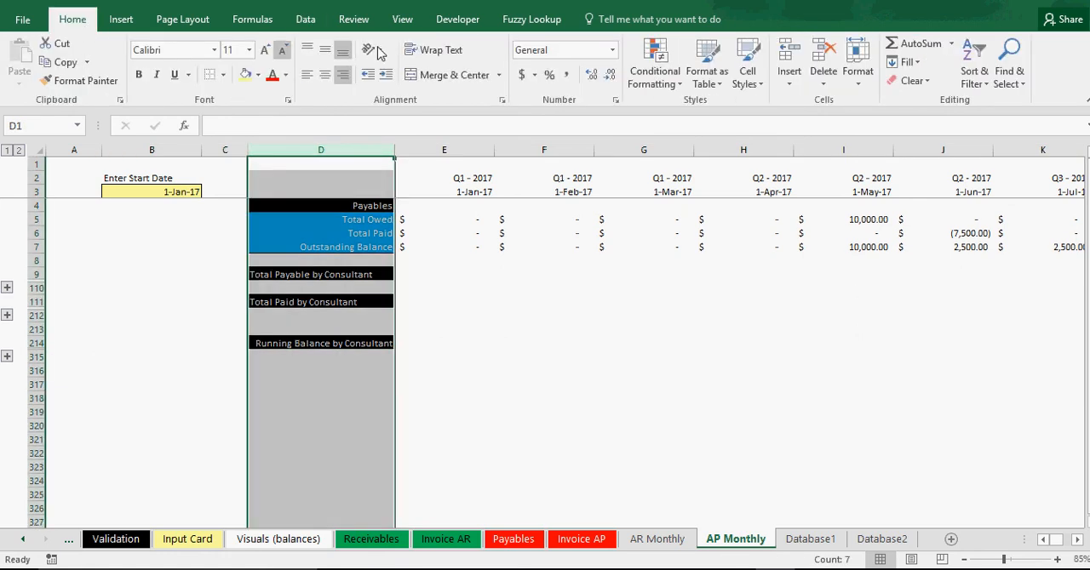
pyautogui.click(344, 75)
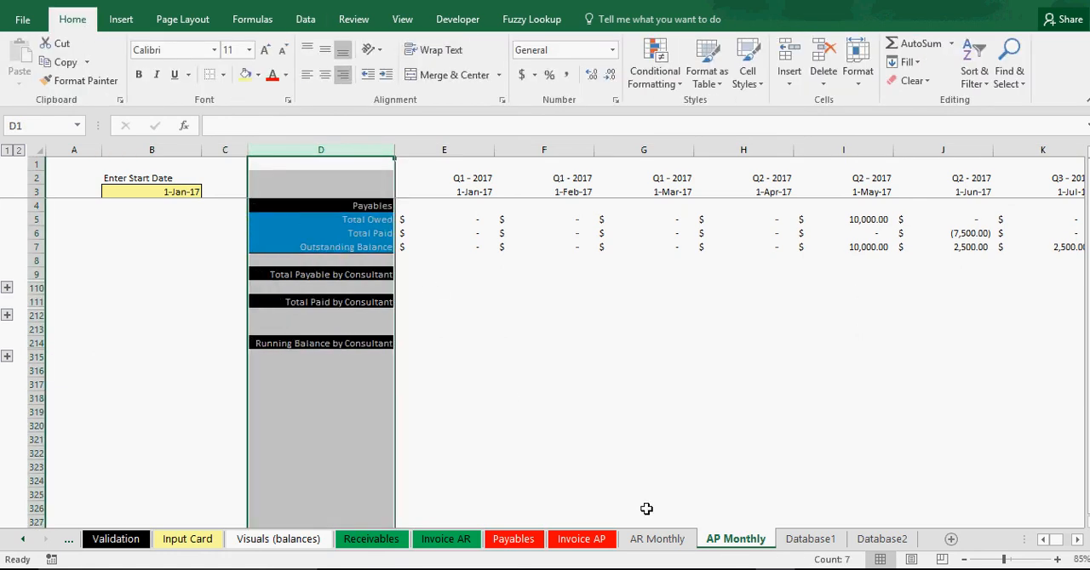
pyautogui.click(569, 423)
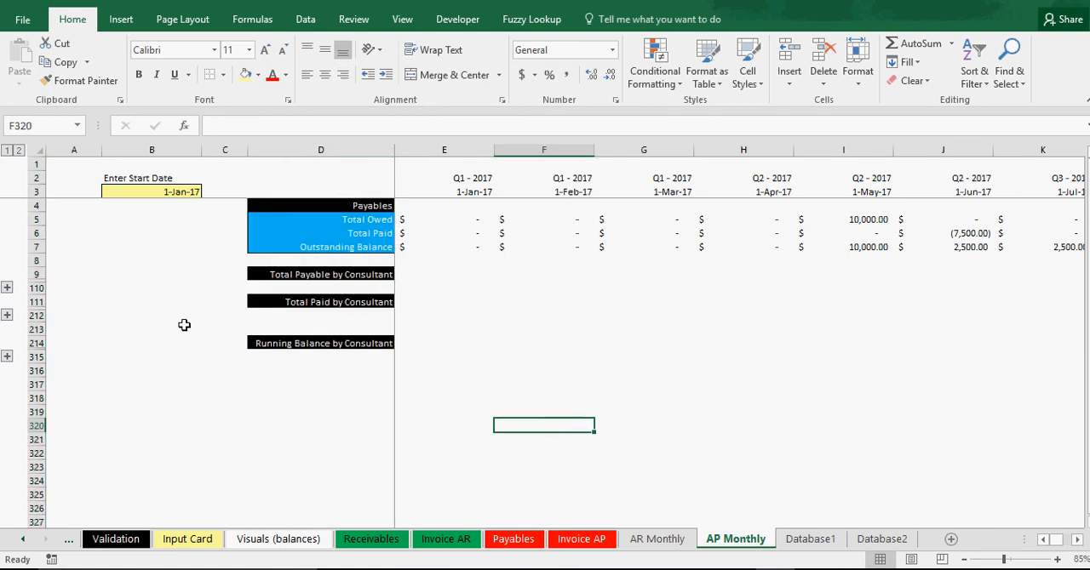
# Expand the Running Balance, Total Paid and Total Payable by Consultant row groups again.
pyautogui.click(7, 357)
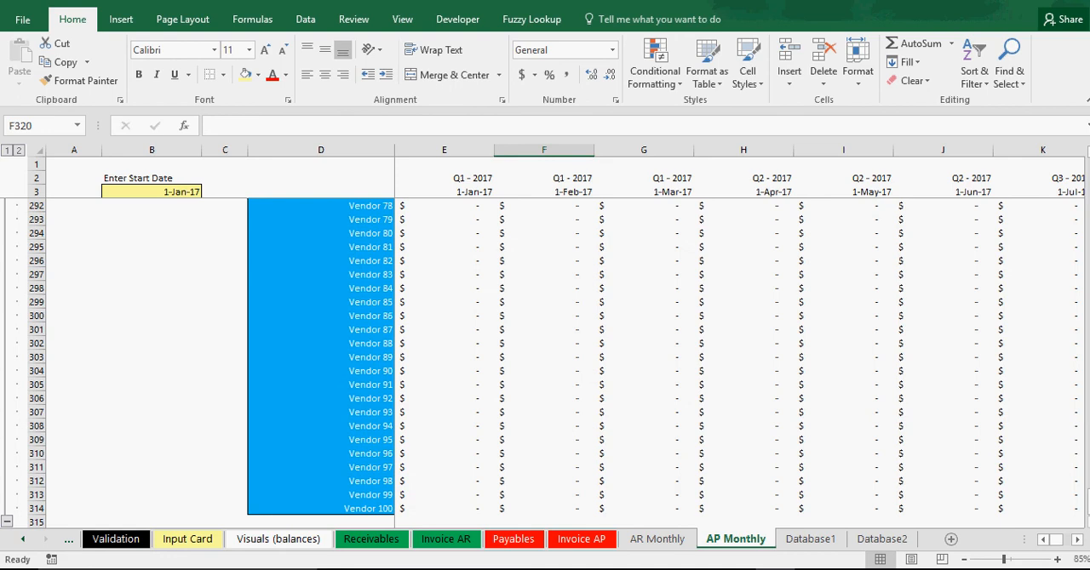
pyautogui.scroll(20, 41, 213)
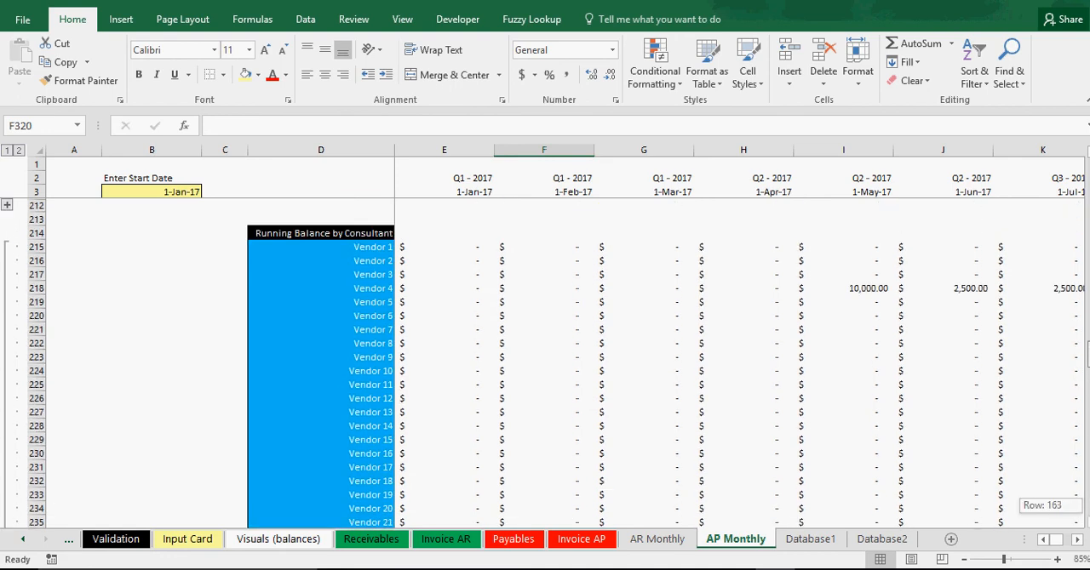
pyautogui.scroll(20, 39, 309)
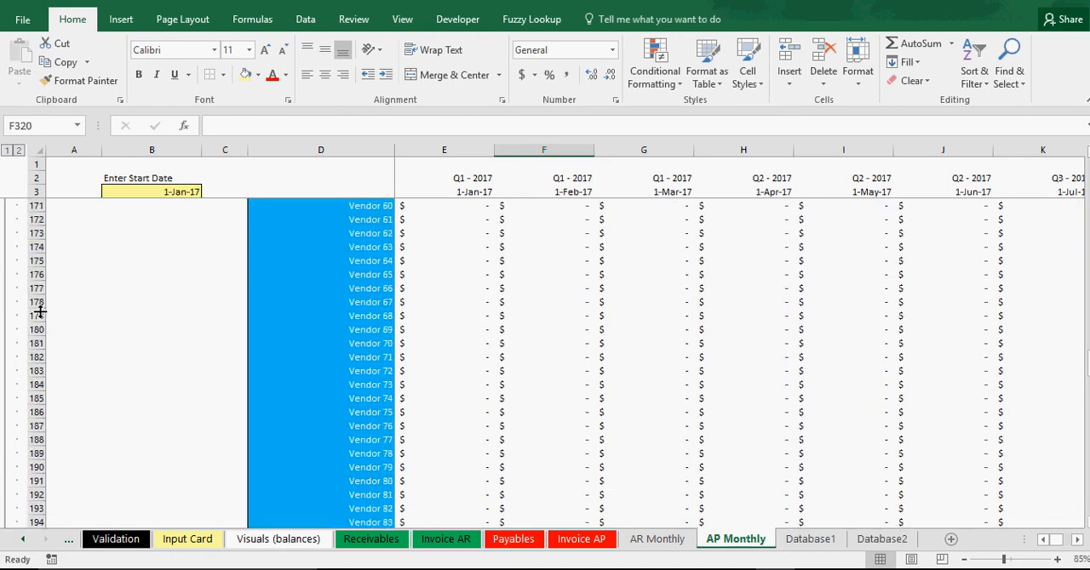
pyautogui.scroll(2, 175, 292)
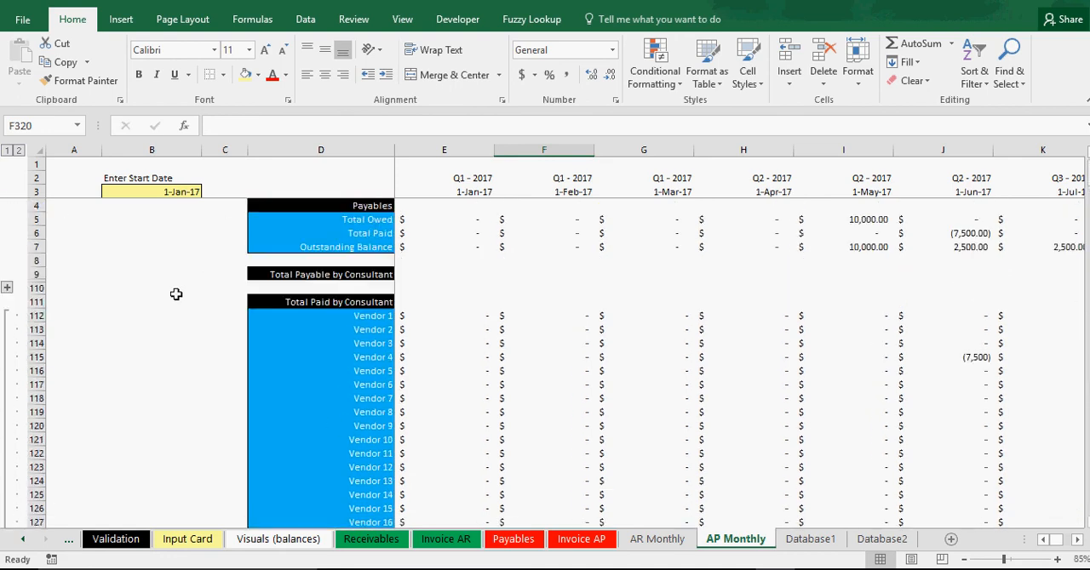
pyautogui.click(7, 286)
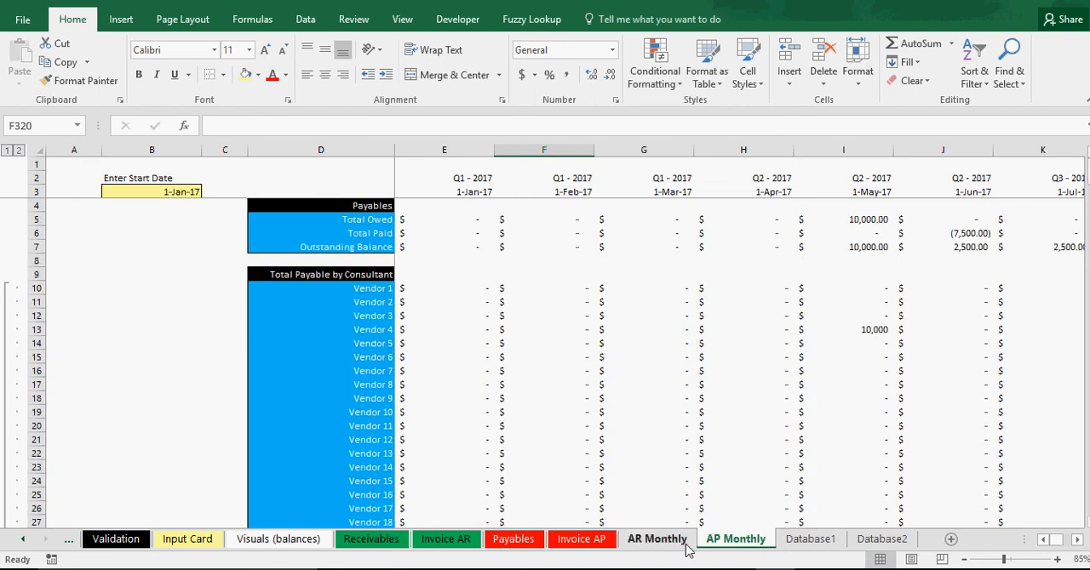
pyautogui.click(621, 378)
# Open the Visuals (balances) sheet and examine the AP Analysis and AR Analysis charts.
pyautogui.click(255, 540)
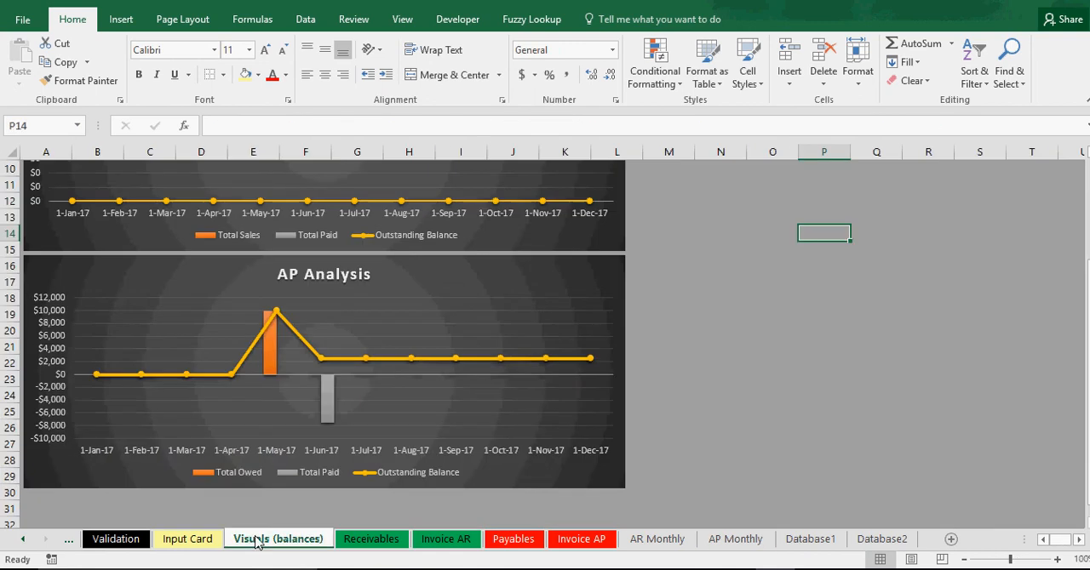
pyautogui.moveTo(330, 406)
pyautogui.scroll(3, 425, 388)
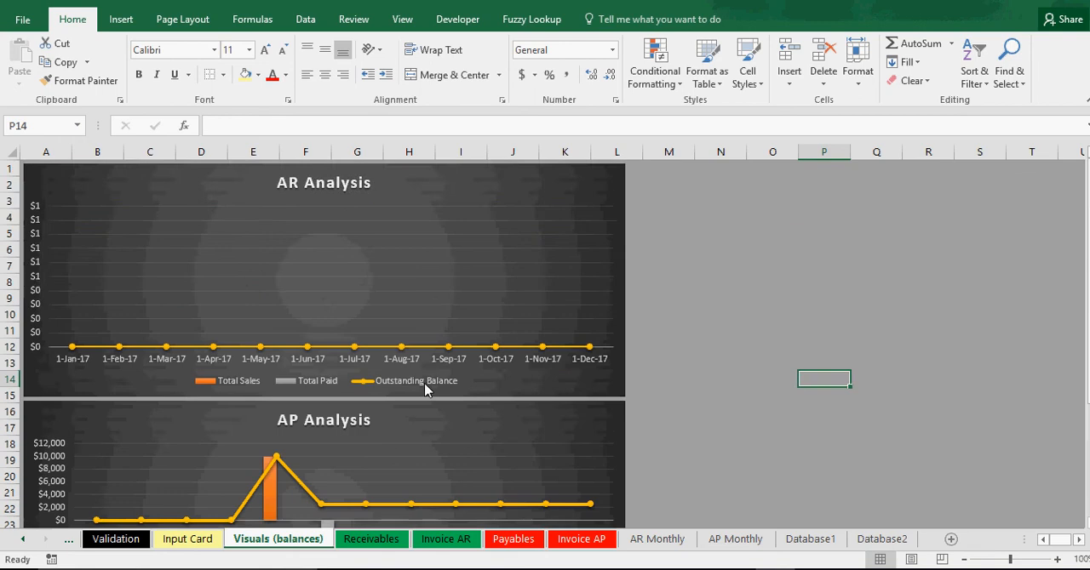
pyautogui.scroll(-3, 425, 388)
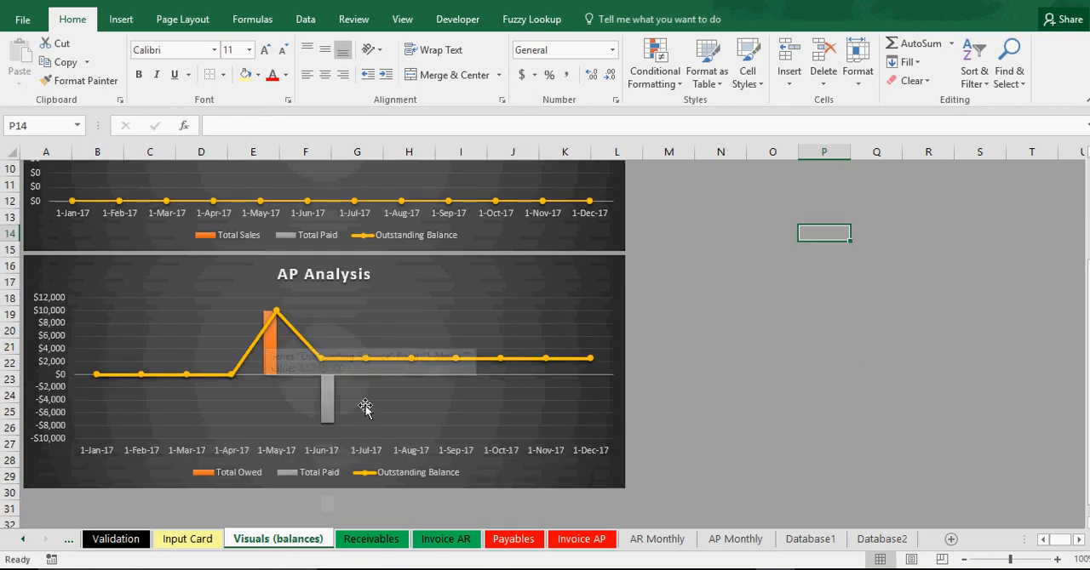
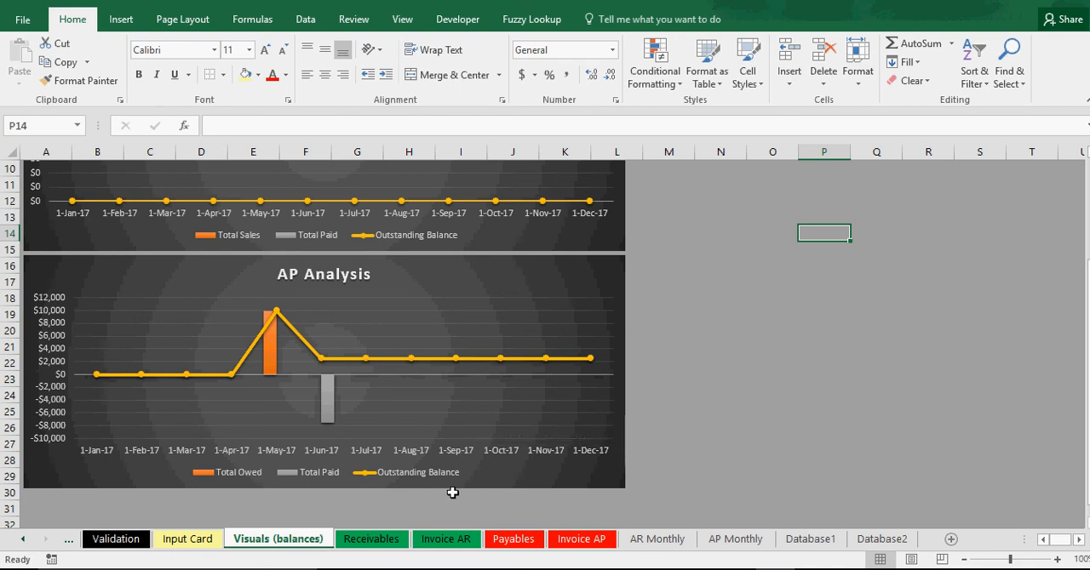
# Examine the vendor figures on AP Monthly, Invoice AP and Payables, and look over the AR Monthly, Invoice AR and Receivables sheets.
pyautogui.click(744, 546)
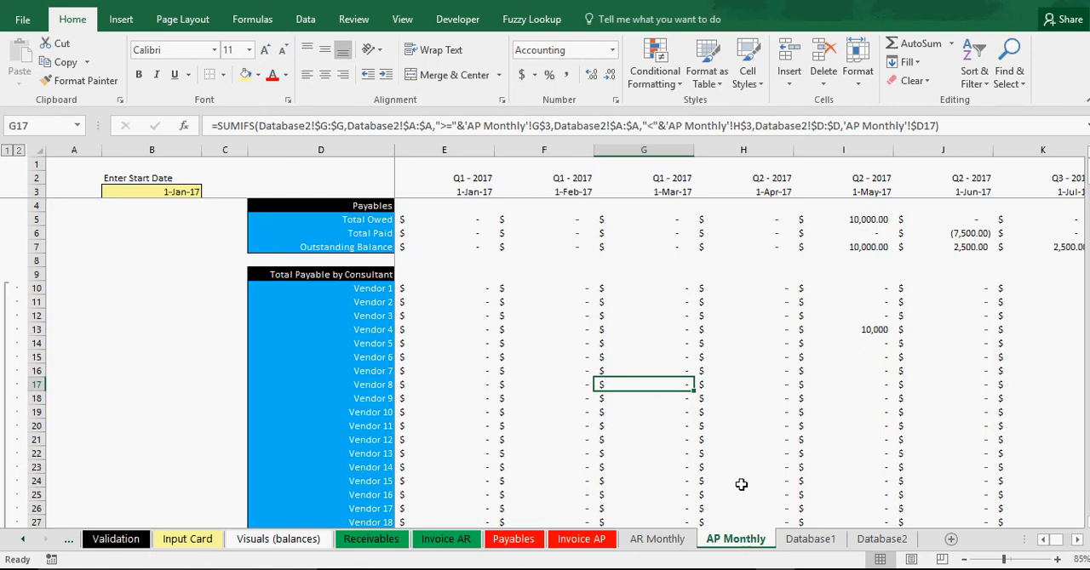
pyautogui.moveTo(336, 288); pyautogui.dragTo(362, 416)
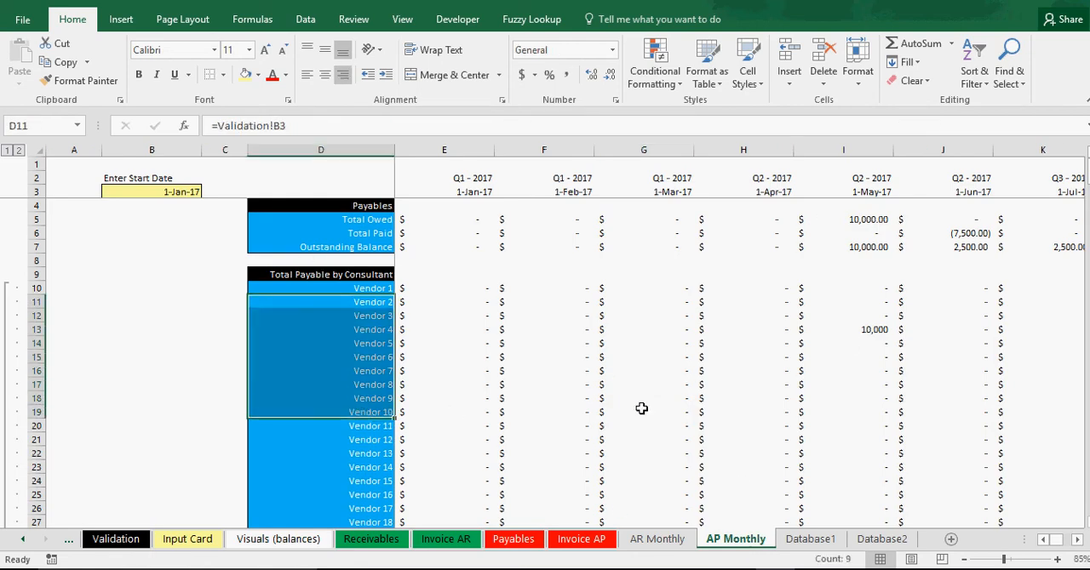
pyautogui.click(638, 410)
pyautogui.click(584, 540)
pyautogui.click(469, 196)
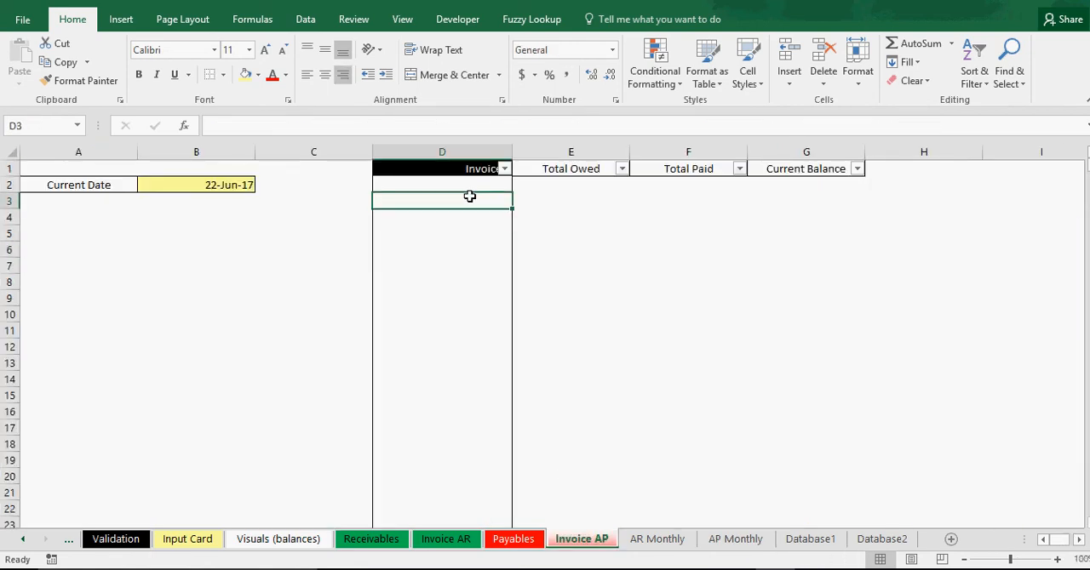
pyautogui.click(514, 541)
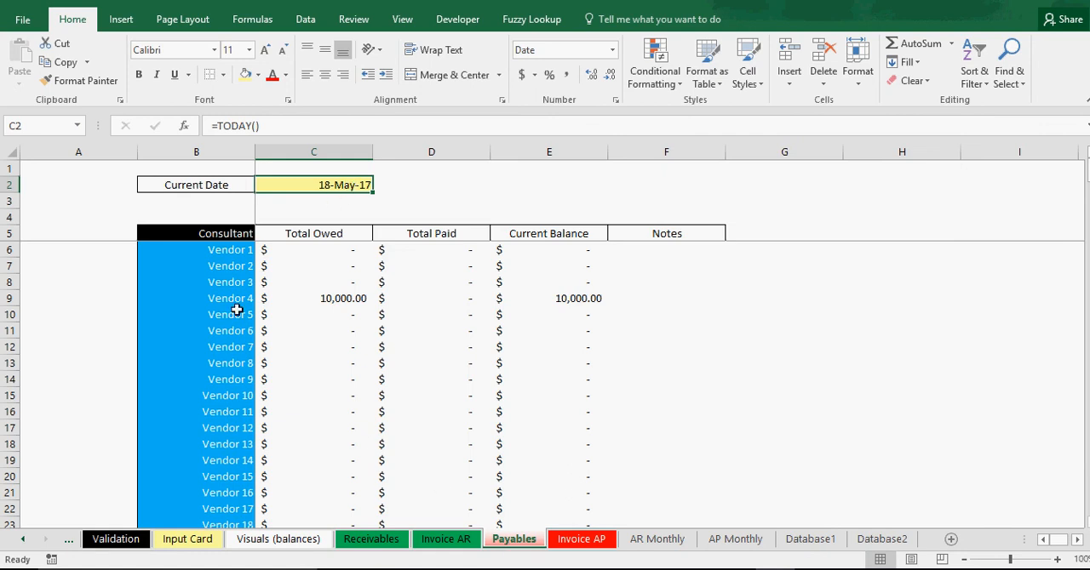
pyautogui.click(564, 545)
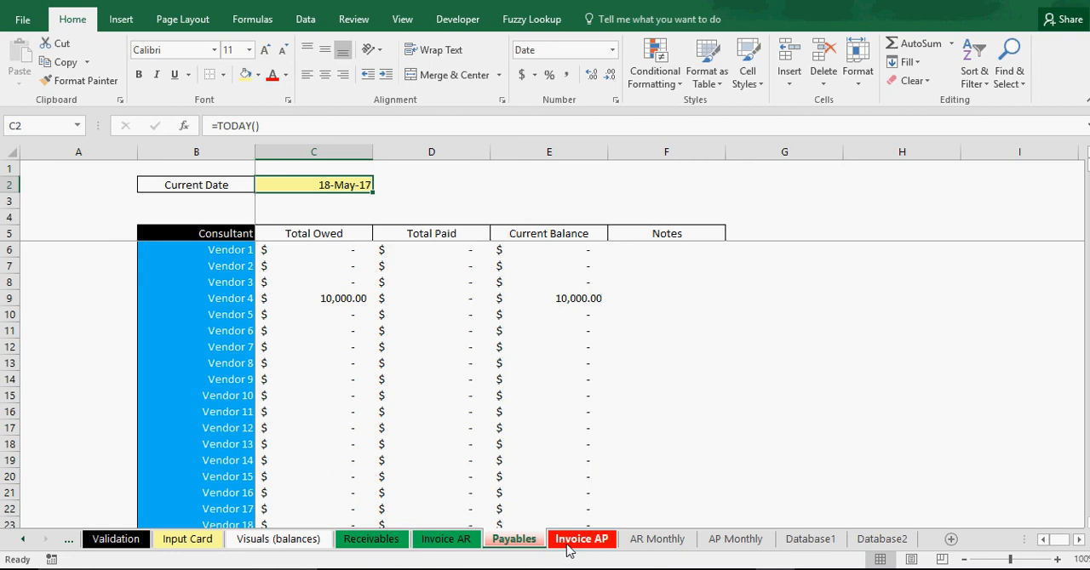
pyautogui.click(734, 545)
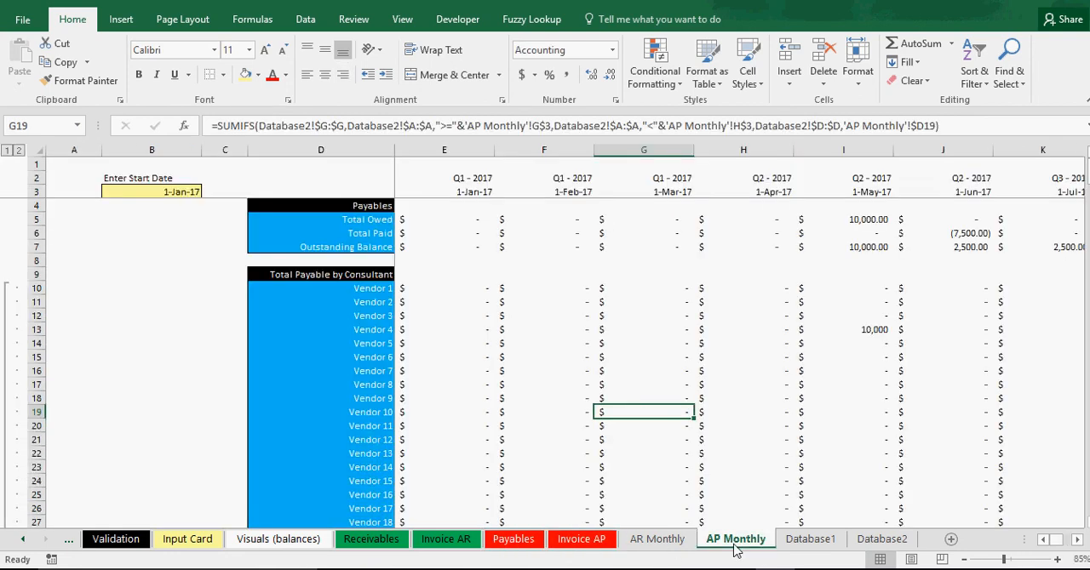
pyautogui.click(656, 545)
pyautogui.click(436, 544)
pyautogui.click(385, 544)
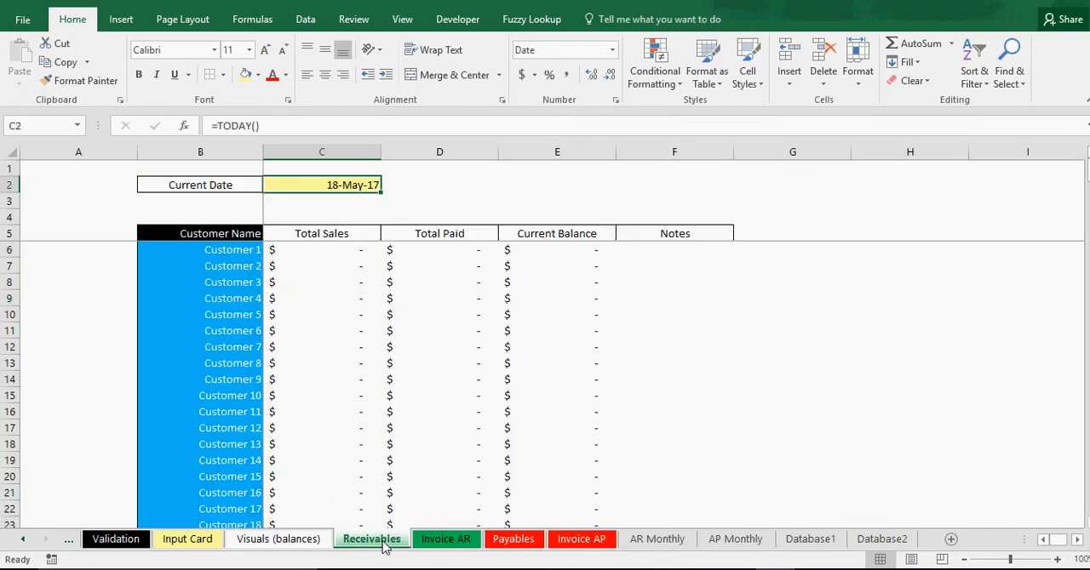
# Clear the Expense Entry fields on the Input Card and the contents of rows 3 and 4 on Database2.
pyautogui.click(189, 543)
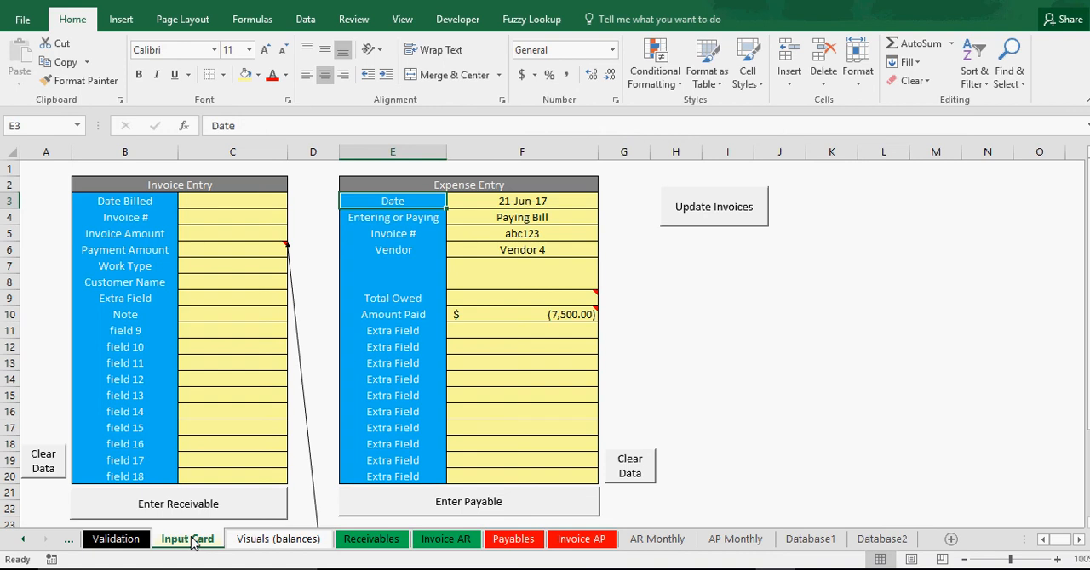
pyautogui.click(630, 470)
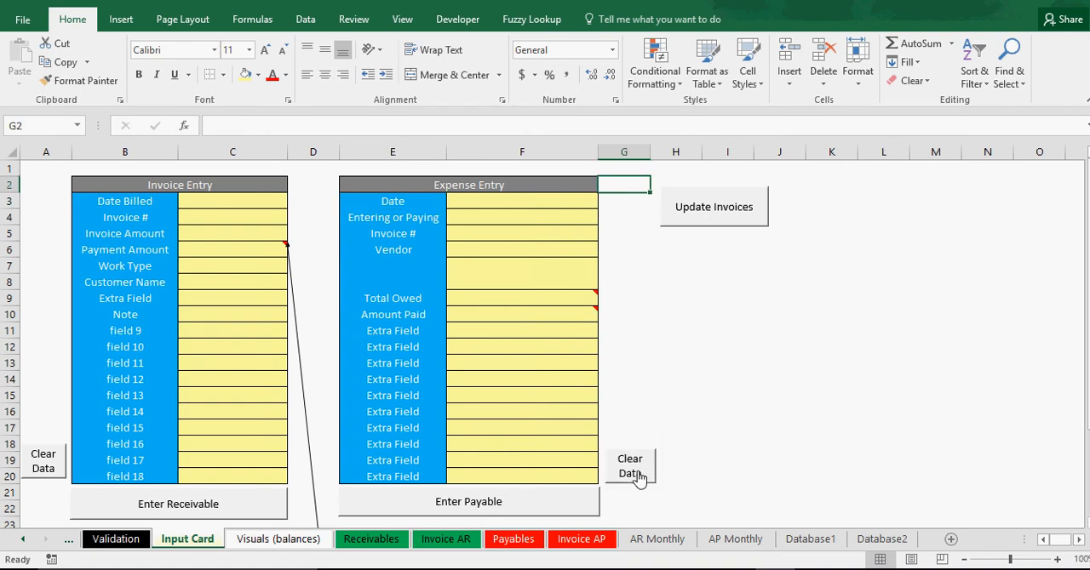
pyautogui.click(862, 541)
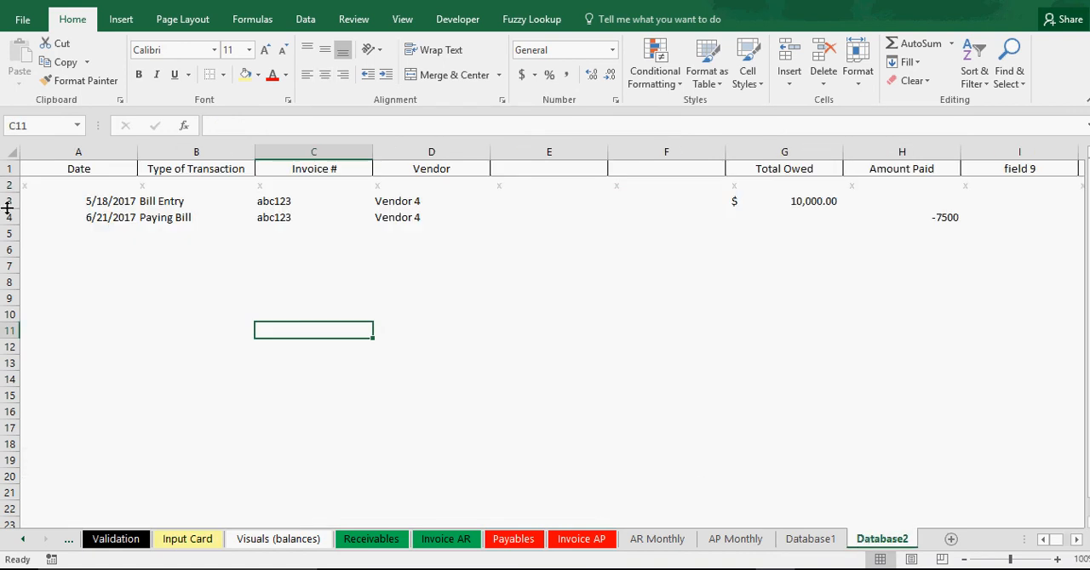
pyautogui.moveTo(8, 202); pyautogui.dragTo(8, 218)
pyautogui.rightClick(8, 204)
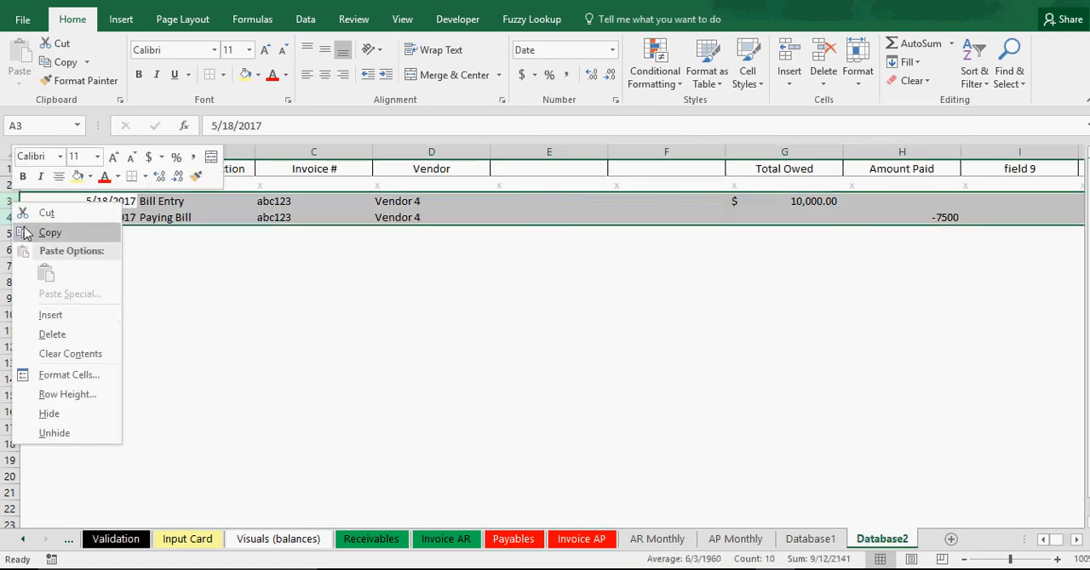
pyautogui.click(78, 355)
pyautogui.click(378, 358)
# Try the formula =TODAY() in the Current Date cell B2 on Invoice AP and leave the cell empty.
pyautogui.click(810, 539)
pyautogui.click(739, 539)
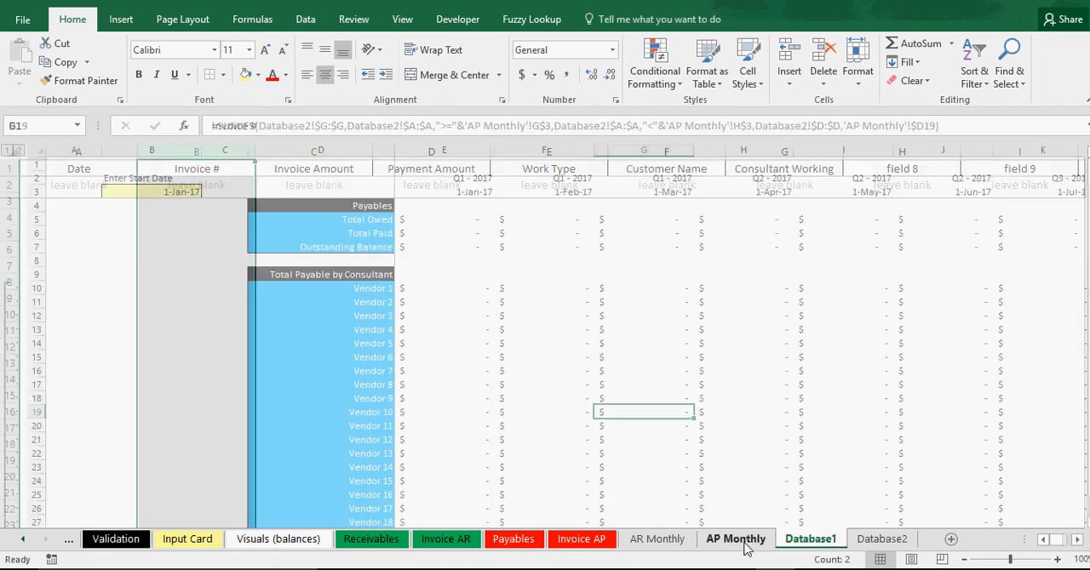
pyautogui.click(656, 540)
pyautogui.click(582, 540)
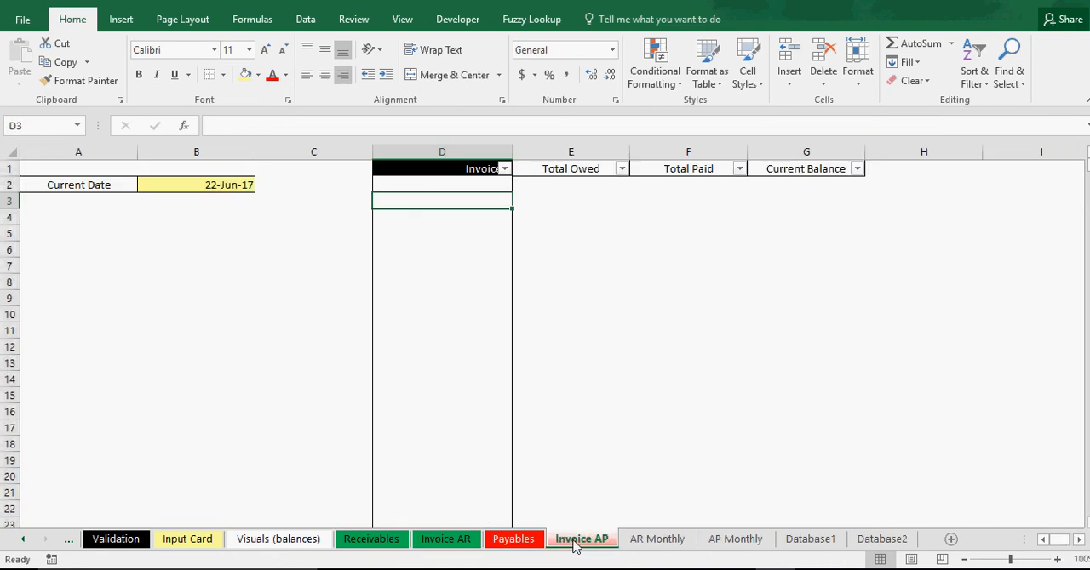
pyautogui.click(222, 184)
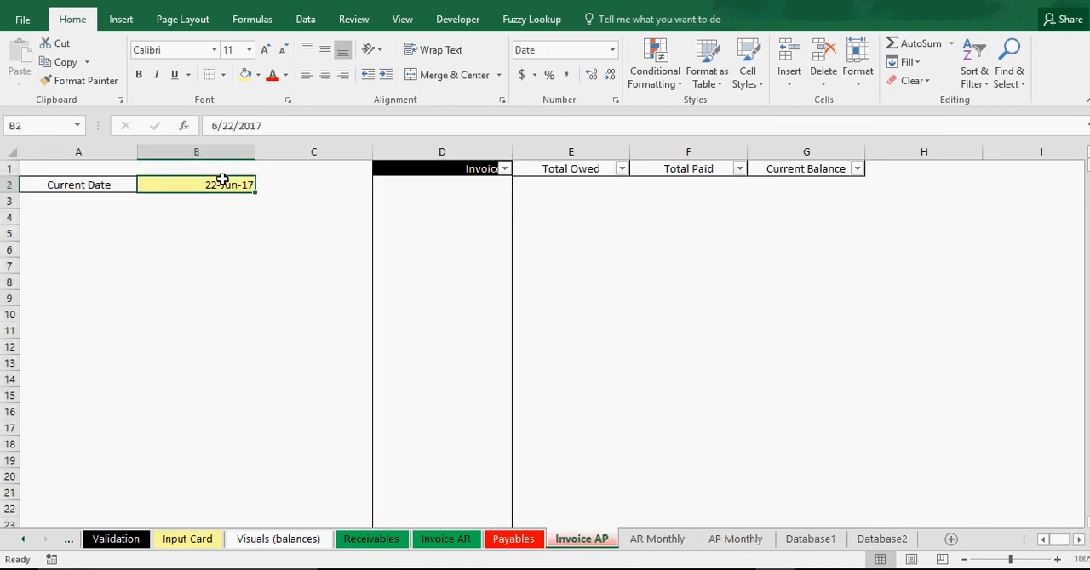
pyautogui.click(514, 540)
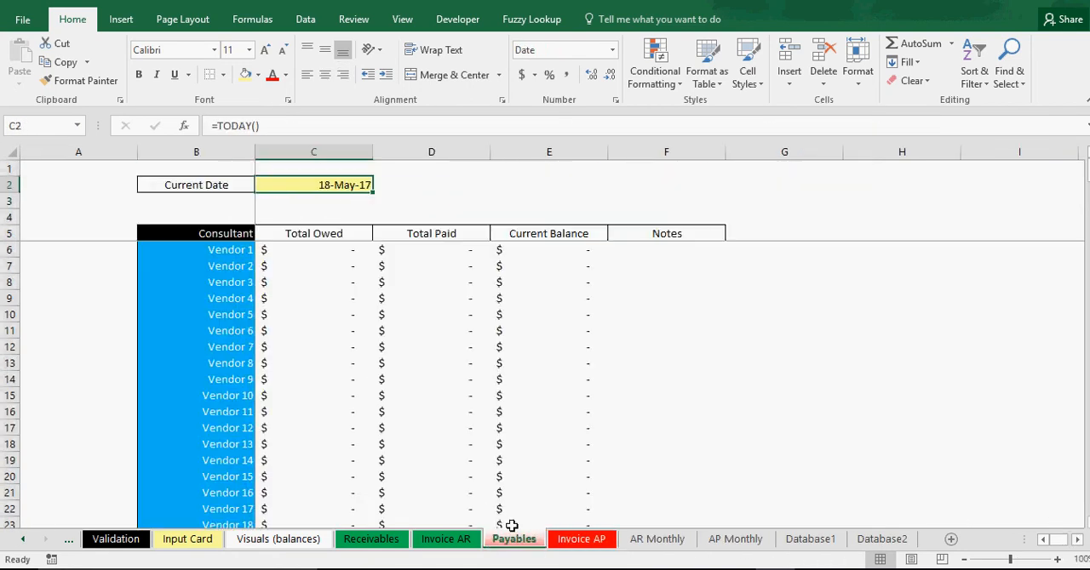
pyautogui.click(579, 539)
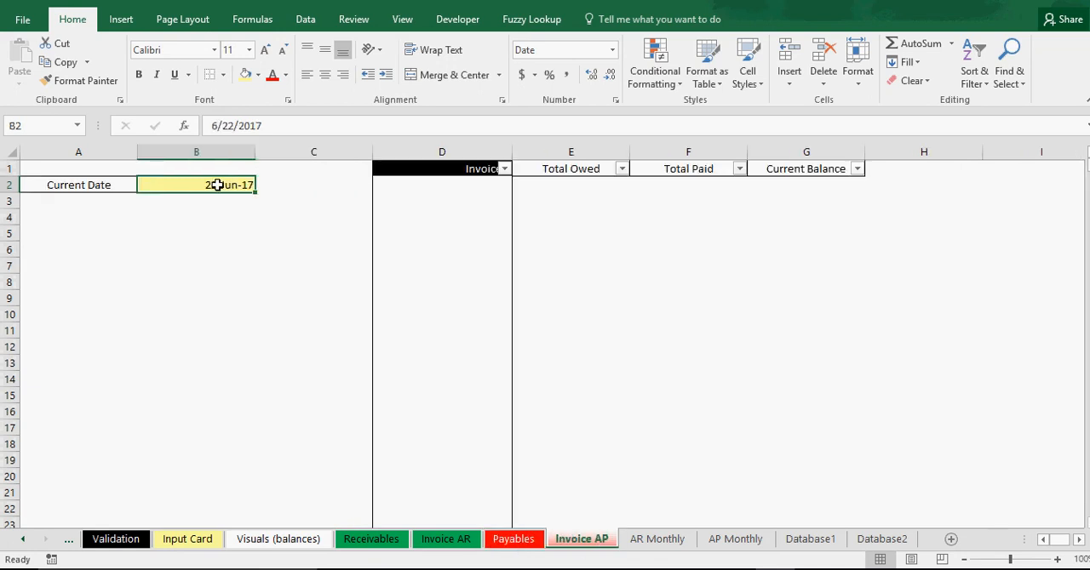
pyautogui.write('=today(')
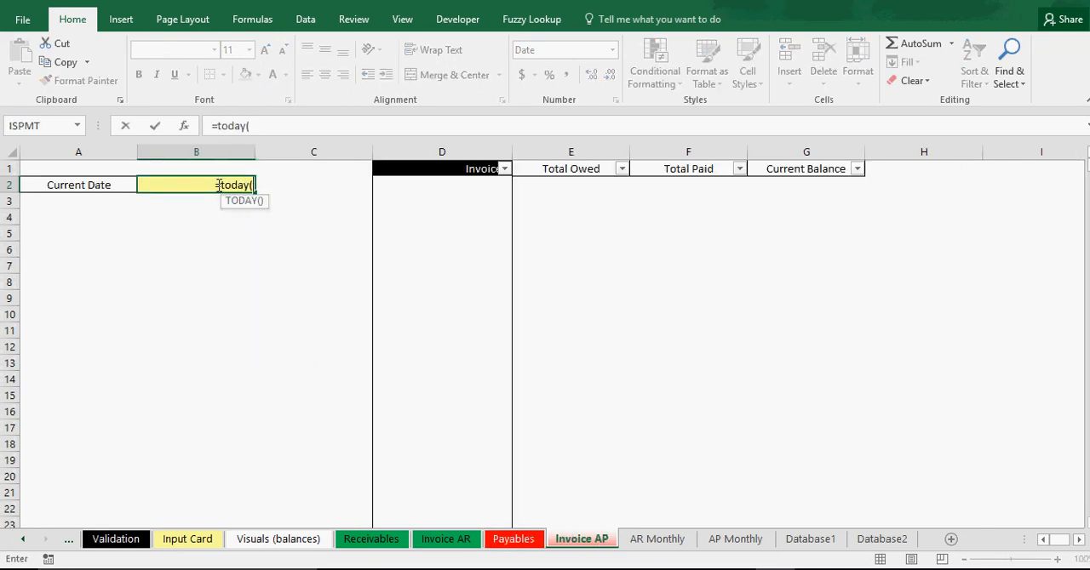
pyautogui.write(')')
pyautogui.press('Return')
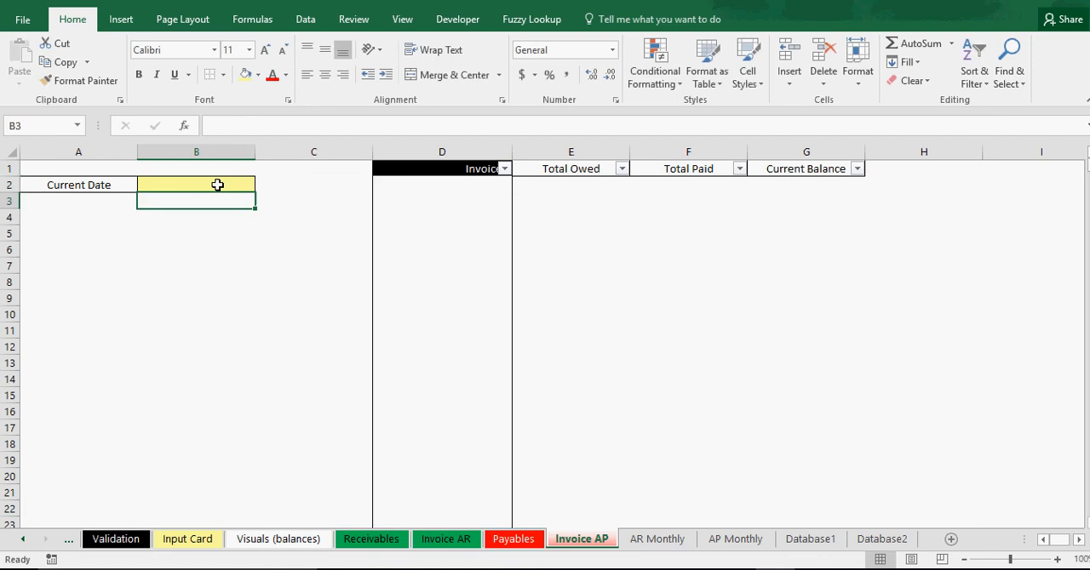
# Change the label in cell A2 on Invoice AP to "As of Date......" and right-align it.
pyautogui.click(123, 180)
pyautogui.write('Enter')
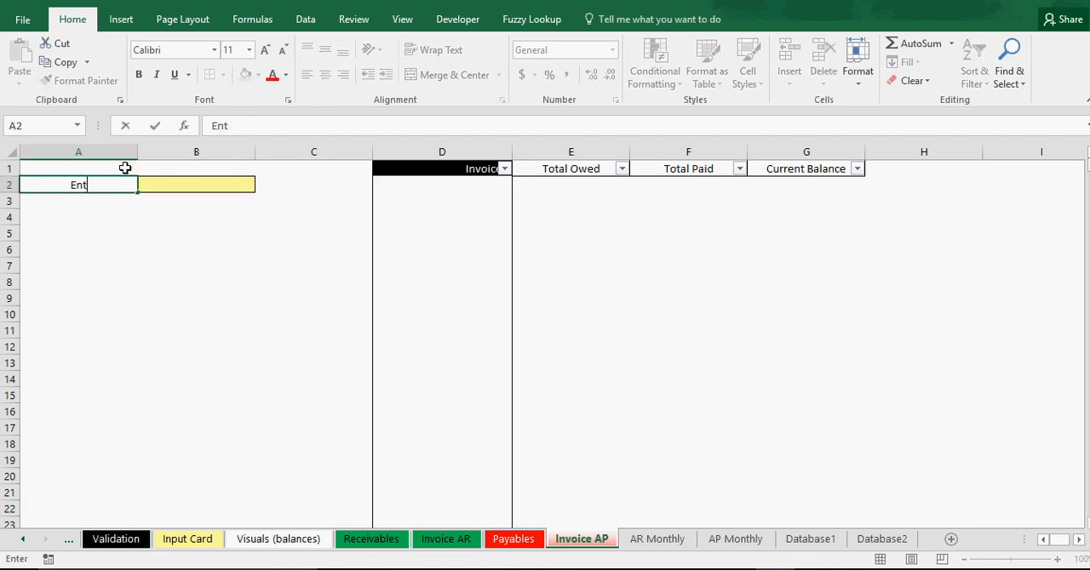
pyautogui.press('BackSpace')
pyautogui.press('BackSpace')
pyautogui.press('BackSpace')
pyautogui.press('BackSpace')
pyautogui.press('BackSpace')
pyautogui.write('As of Date..')
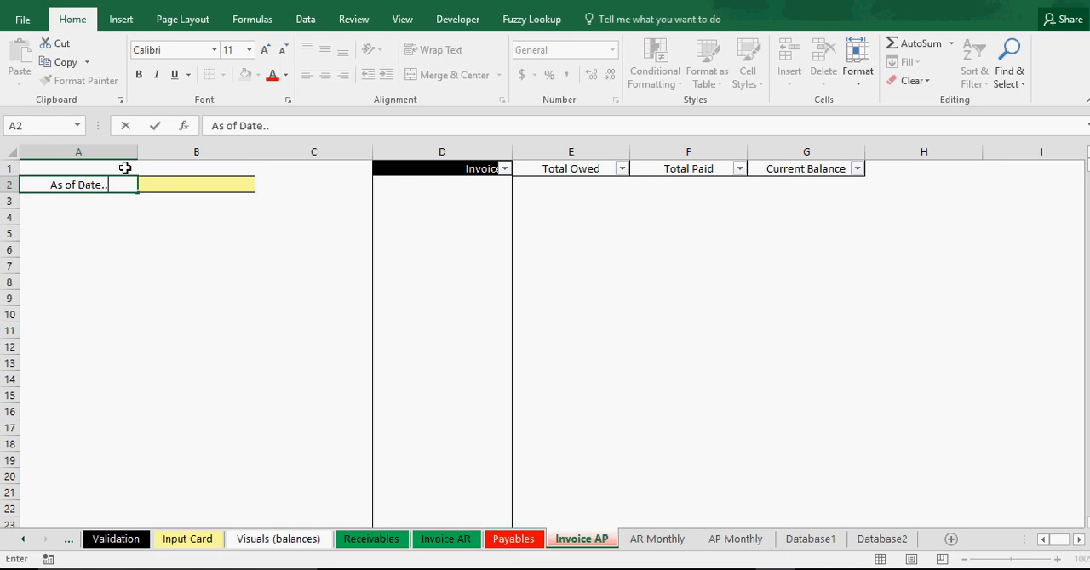
pyautogui.write('....')
pyautogui.press('Return')
pyautogui.press('Return')
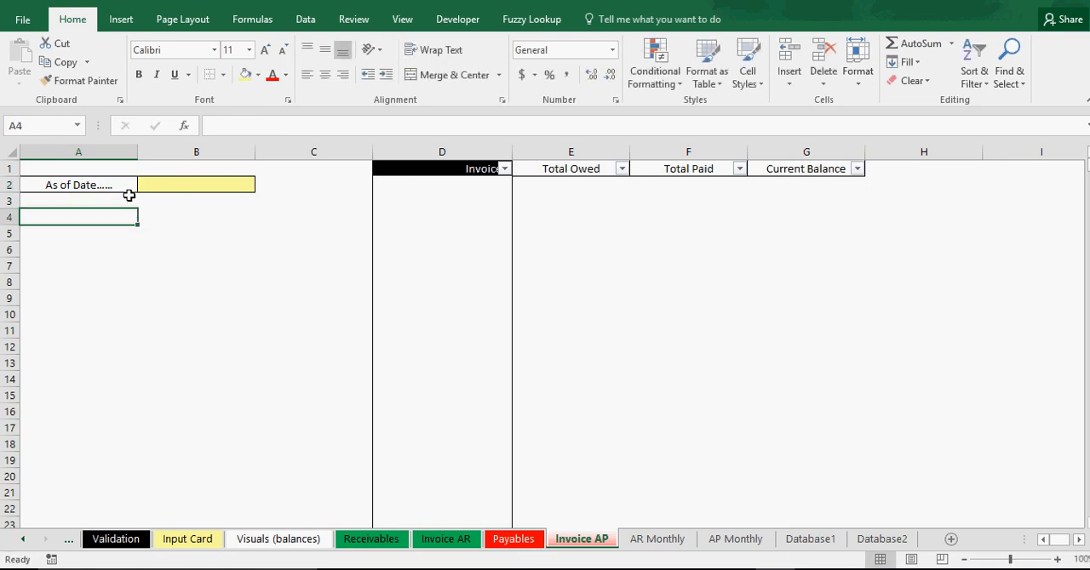
pyautogui.click(134, 181)
pyautogui.click(343, 75)
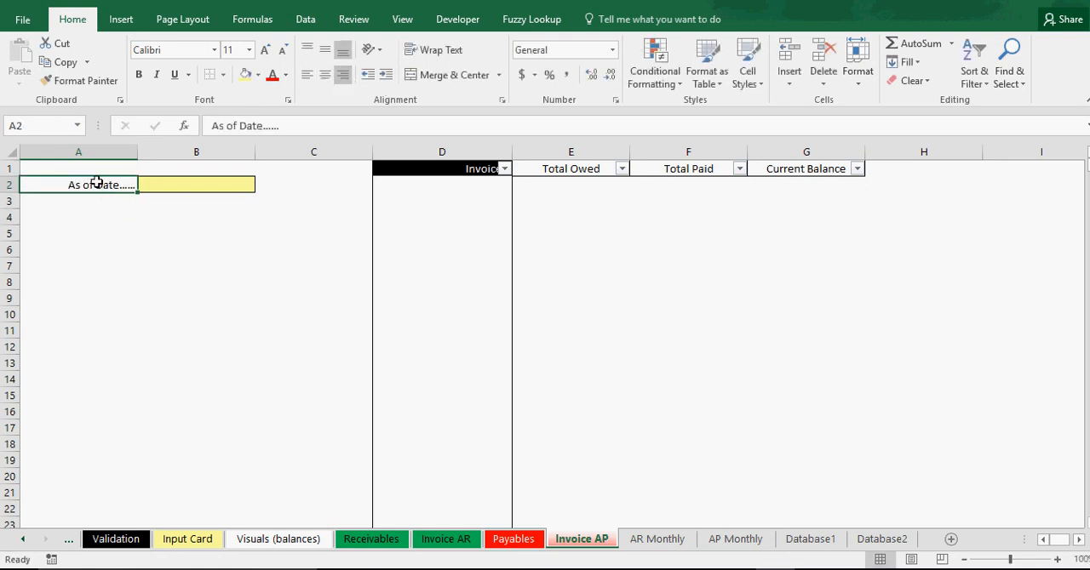
# Copy the "As of Date......" label from Invoice AP over the Current Date label in cell B2 on Payables.
pyautogui.rightClick(97, 181)
pyautogui.click(133, 198)
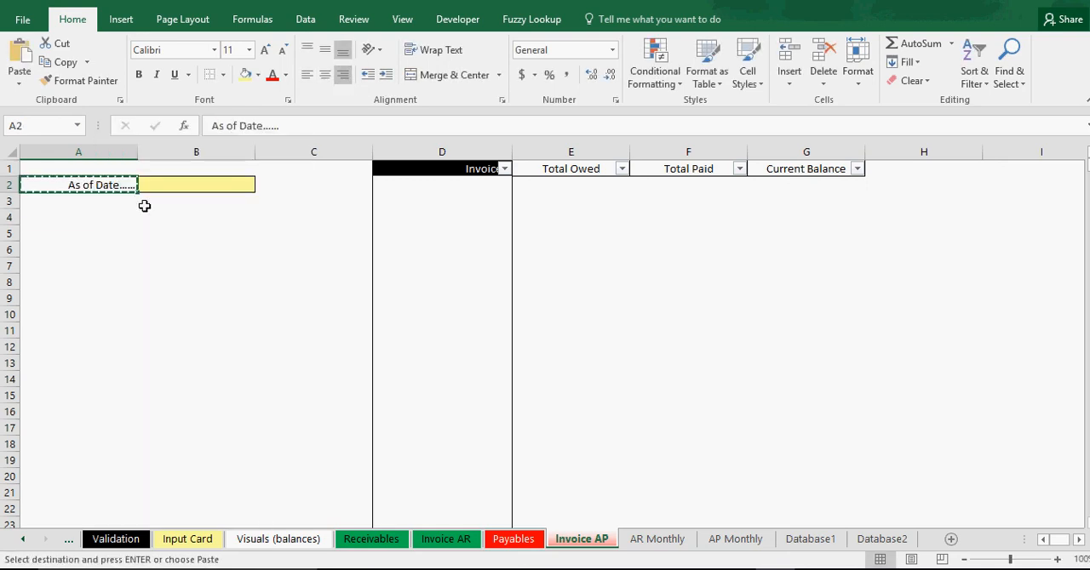
pyautogui.click(537, 545)
pyautogui.rightClick(227, 187)
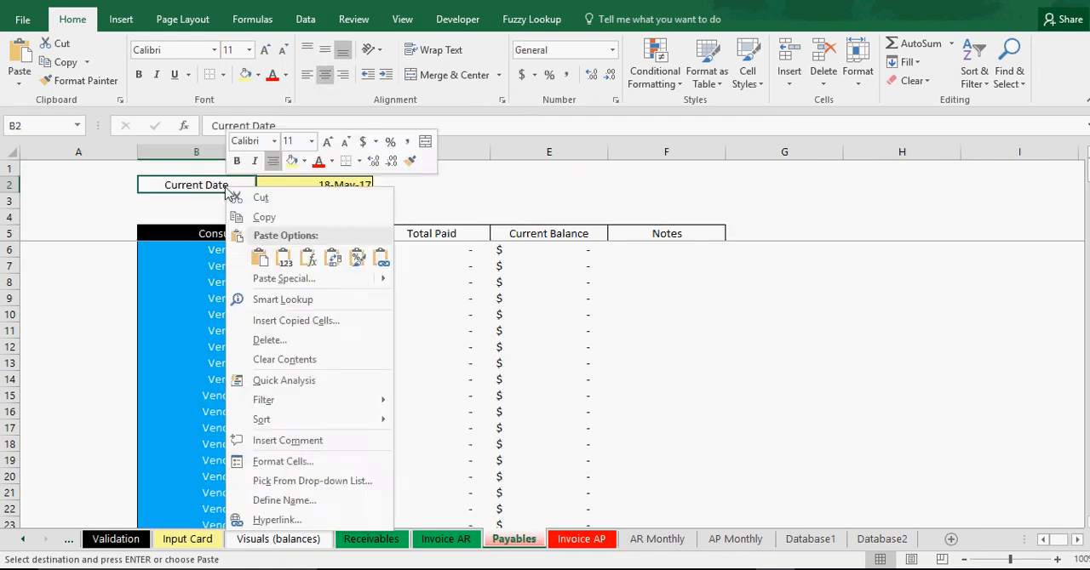
pyautogui.click(259, 256)
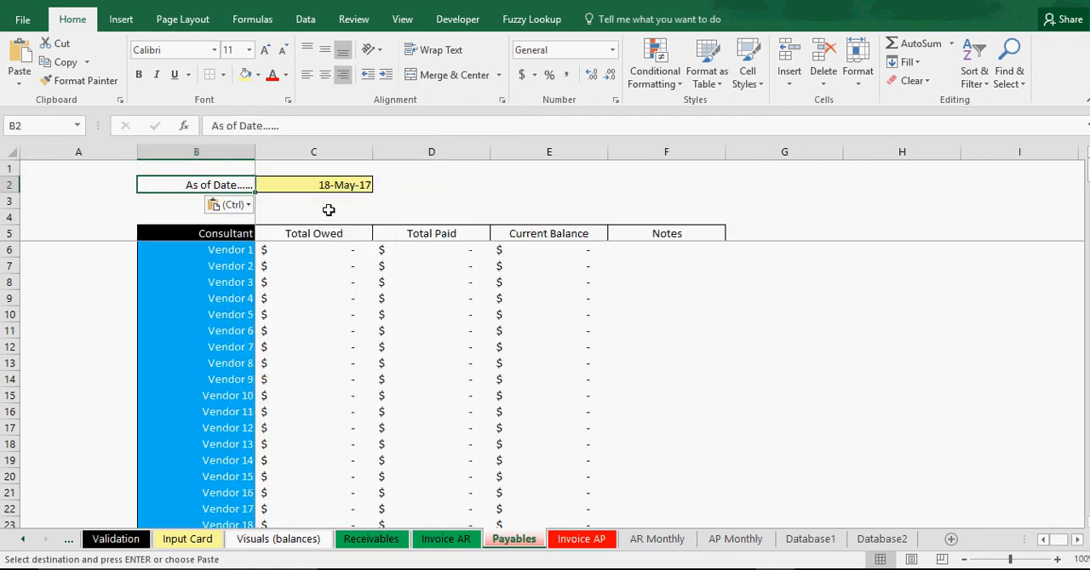
# Replace the TODAY formula in cell C2 on Payables with the fixed date 5/18/2017.
pyautogui.click(324, 185)
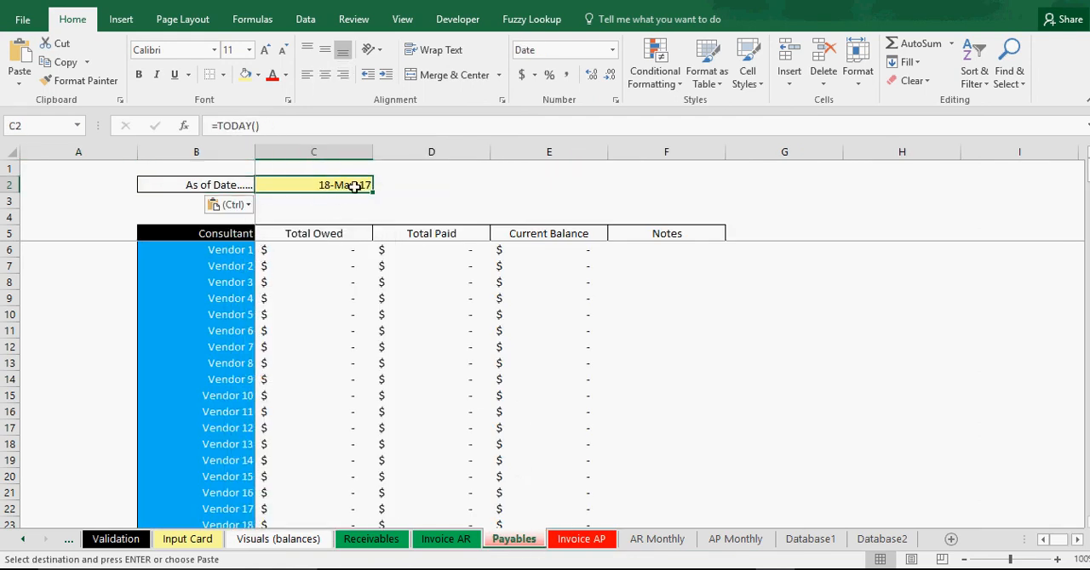
pyautogui.write('5/18')
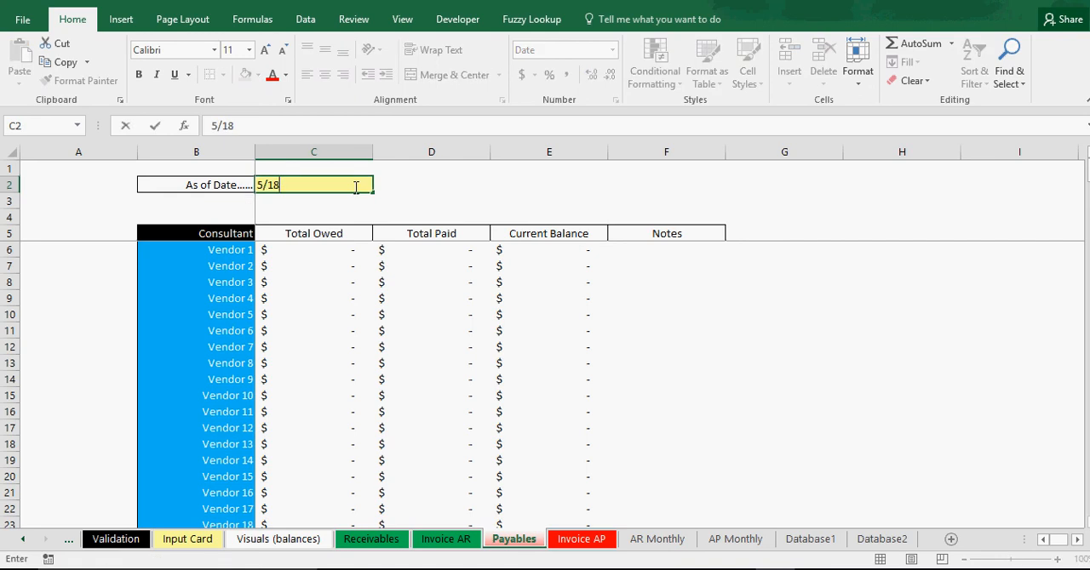
pyautogui.write('/2017')
pyautogui.press('Return')
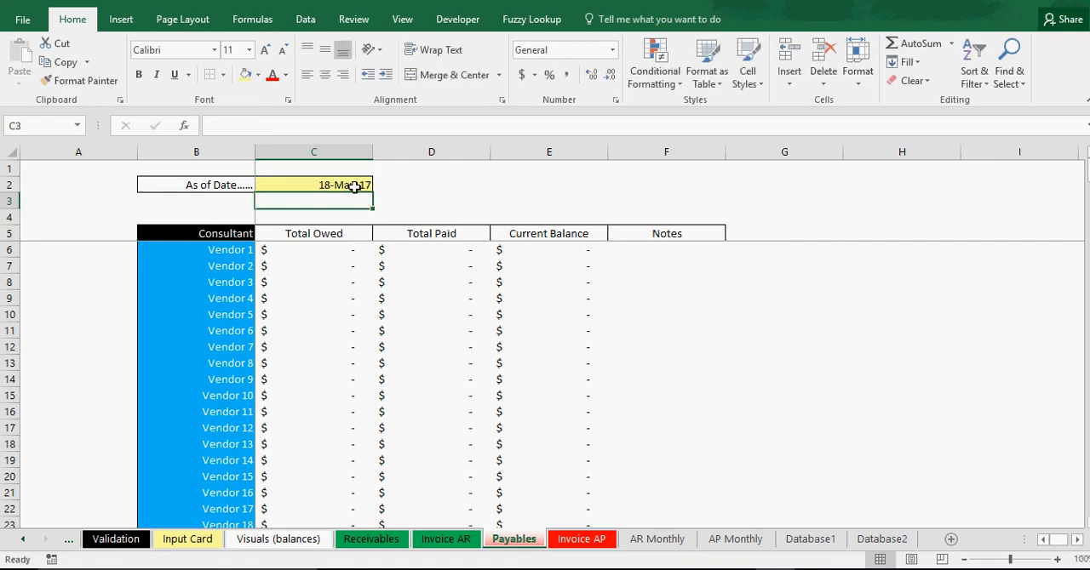
pyautogui.click(356, 184)
# Check the date cells on Invoice AP, AR Monthly, AP Monthly and Payables, along with the Database1 sheet.
pyautogui.click(569, 541)
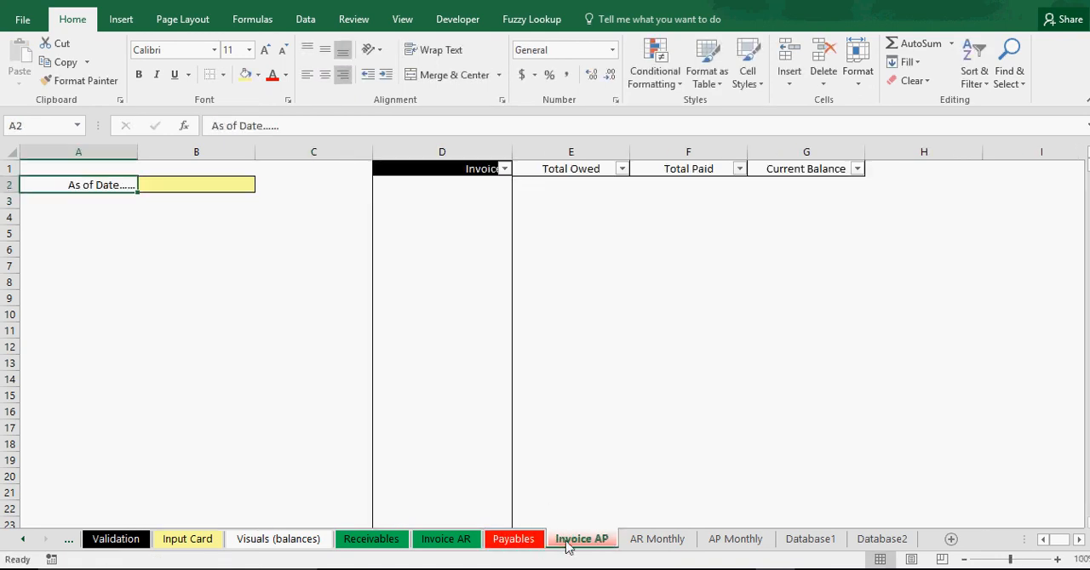
pyautogui.click(649, 539)
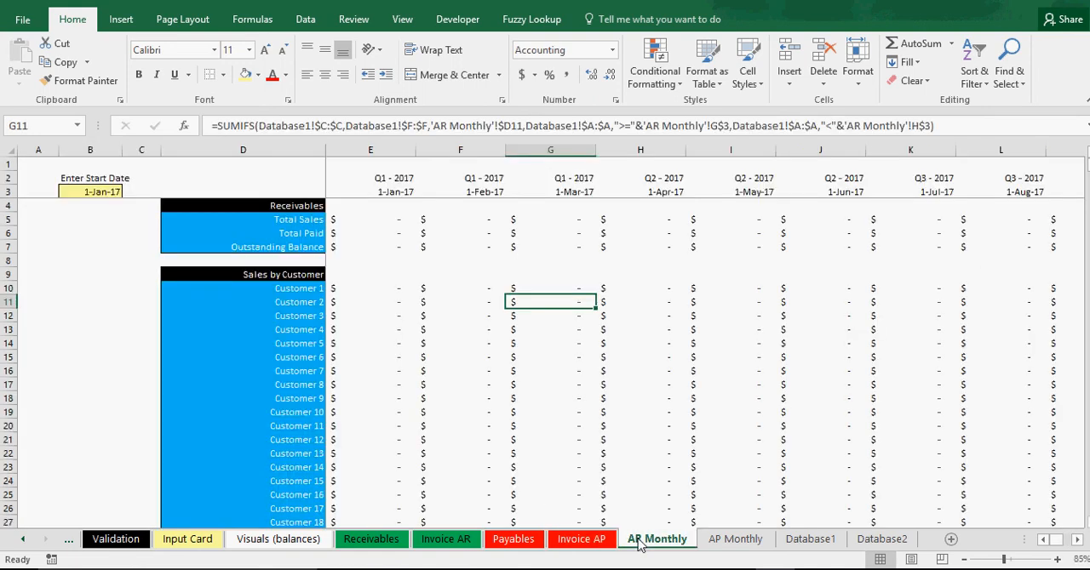
pyautogui.click(90, 193)
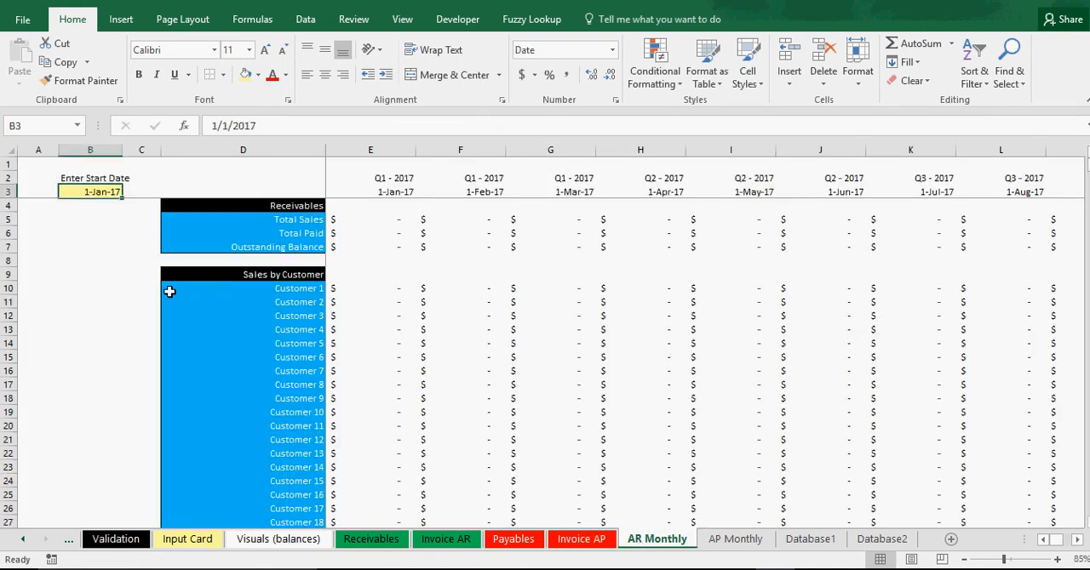
pyautogui.click(732, 540)
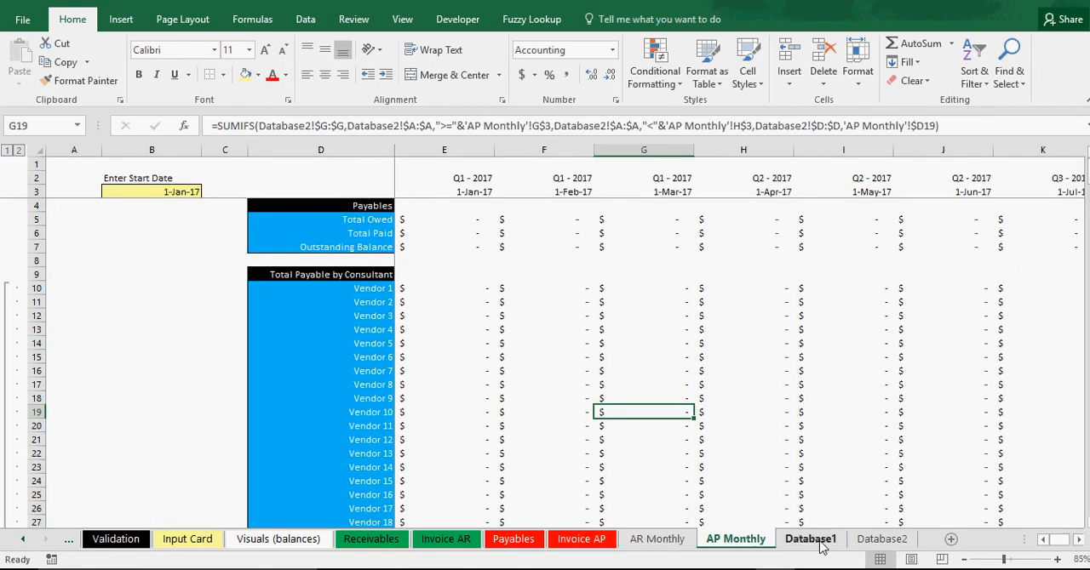
pyautogui.click(813, 539)
pyautogui.click(605, 542)
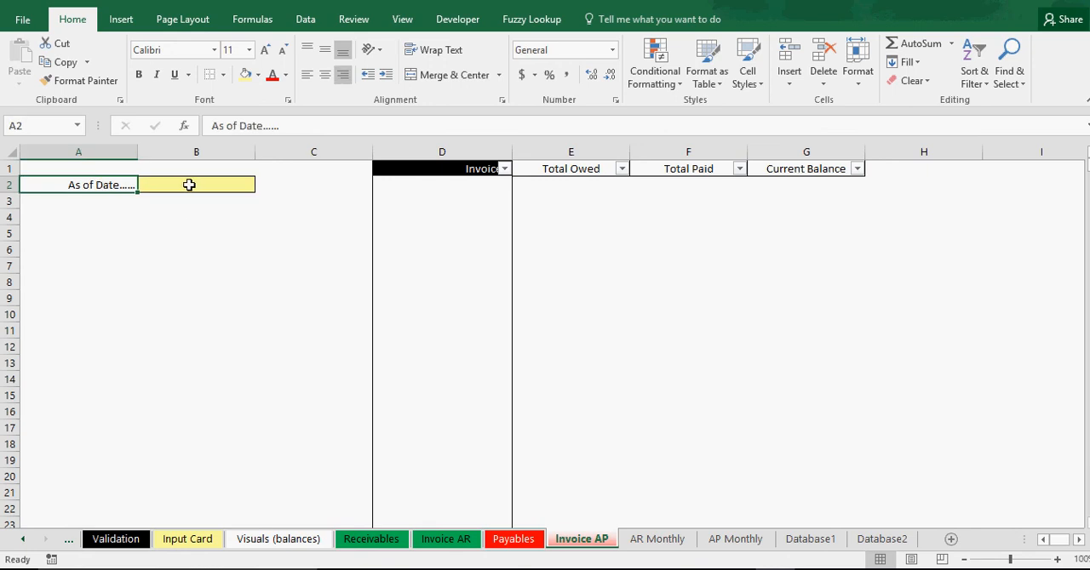
pyautogui.click(512, 539)
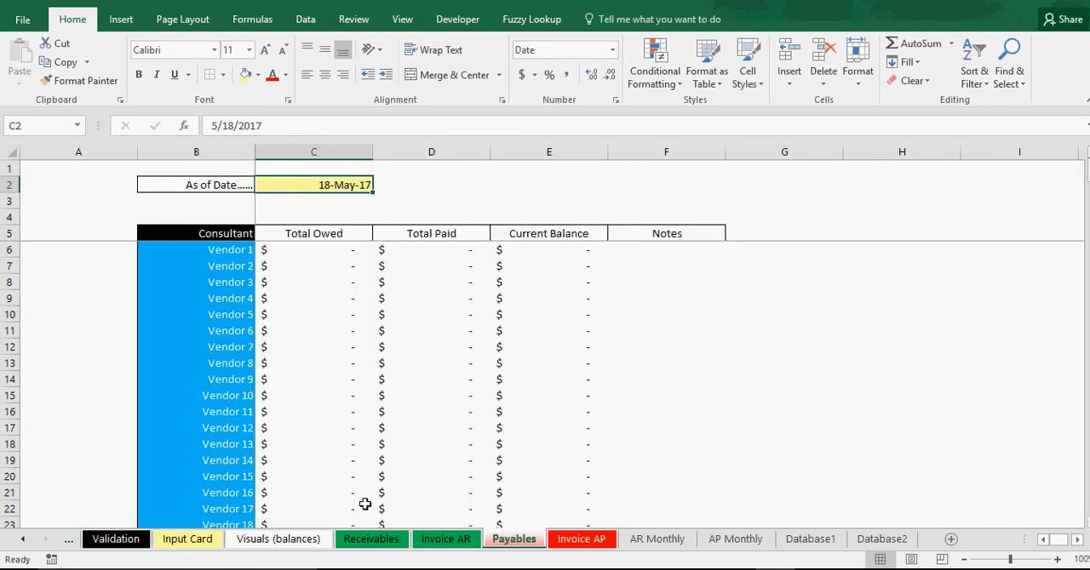
# Copy the "As of Date......" label from cell B2 on Payables over the Current Date label in cell A2 on Invoice AR.
pyautogui.click(436, 539)
pyautogui.rightClick(115, 185)
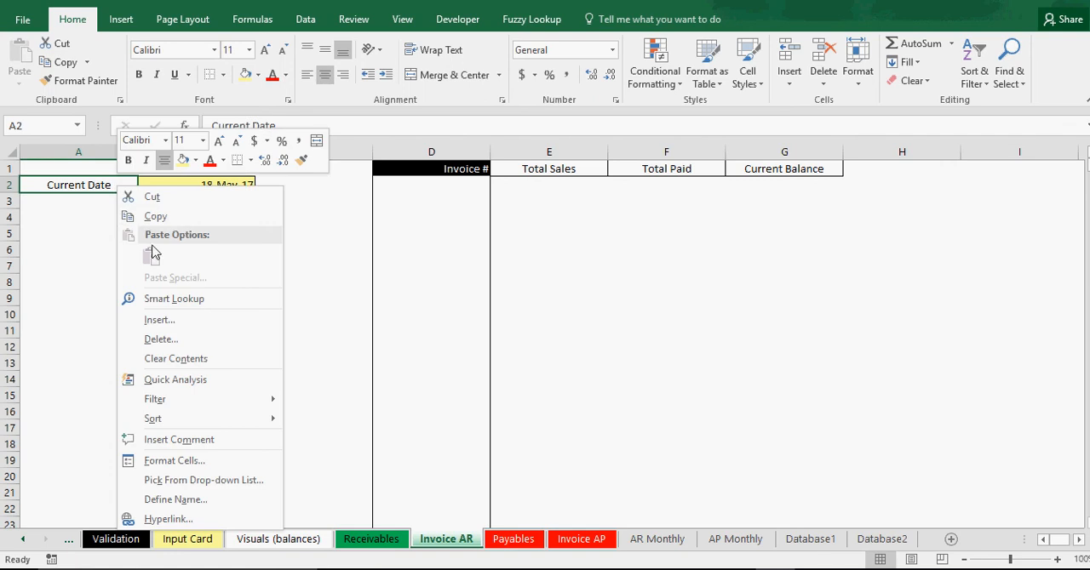
pyautogui.click(509, 535)
pyautogui.click(510, 539)
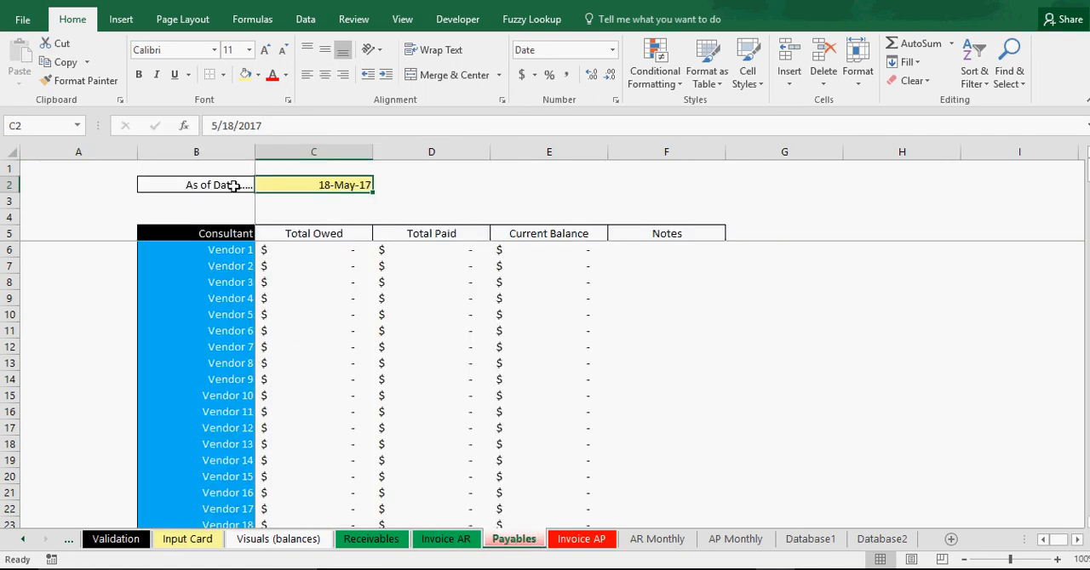
pyautogui.rightClick(233, 186)
pyautogui.click(255, 200)
pyautogui.click(442, 540)
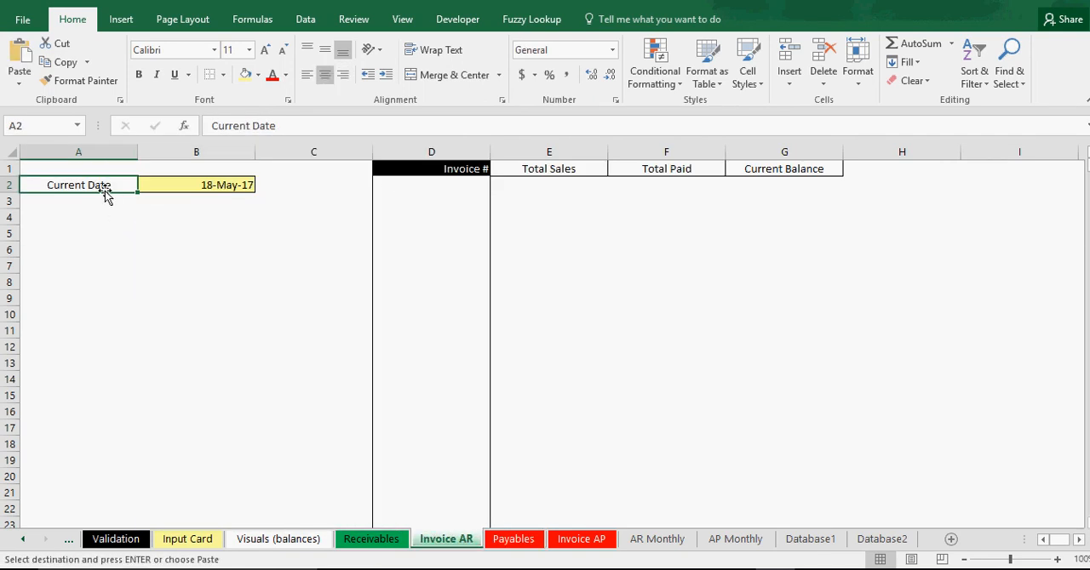
pyautogui.rightClick(105, 187)
pyautogui.click(142, 256)
pyautogui.click(217, 264)
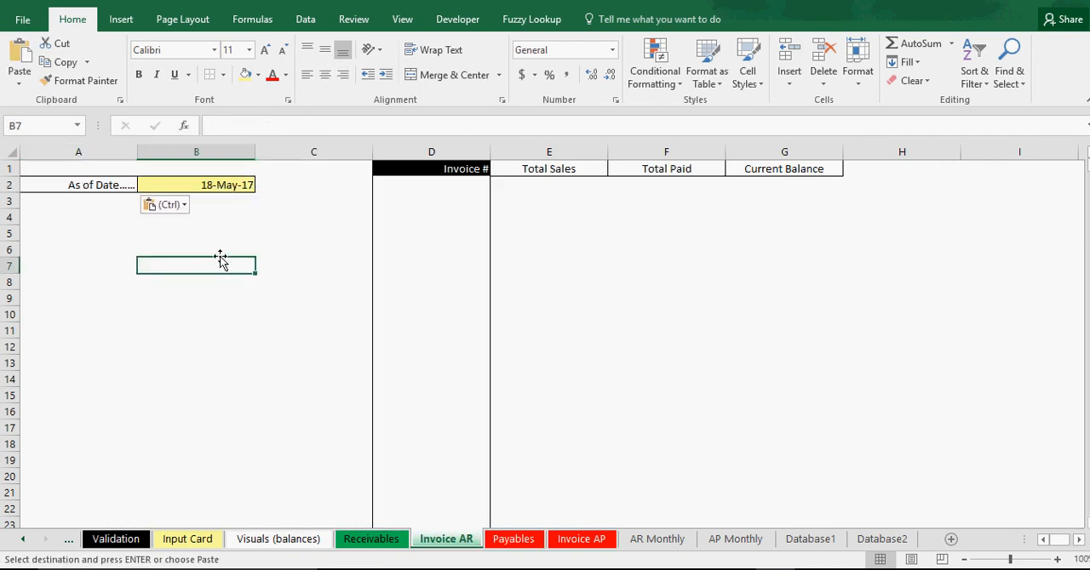
# Paste the "As of Date......" label into cell B2 on Receivables and set the date in cell C2 to 5/1/2017.
pyautogui.click(372, 539)
pyautogui.rightClick(228, 186)
pyautogui.click(262, 253)
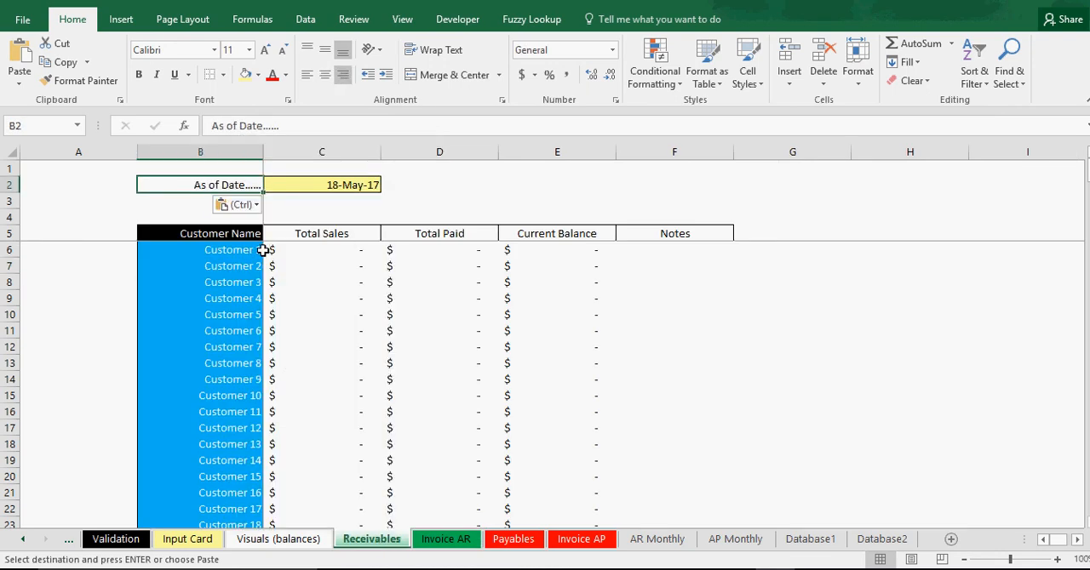
pyautogui.click(331, 180)
pyautogui.write('5/1/')
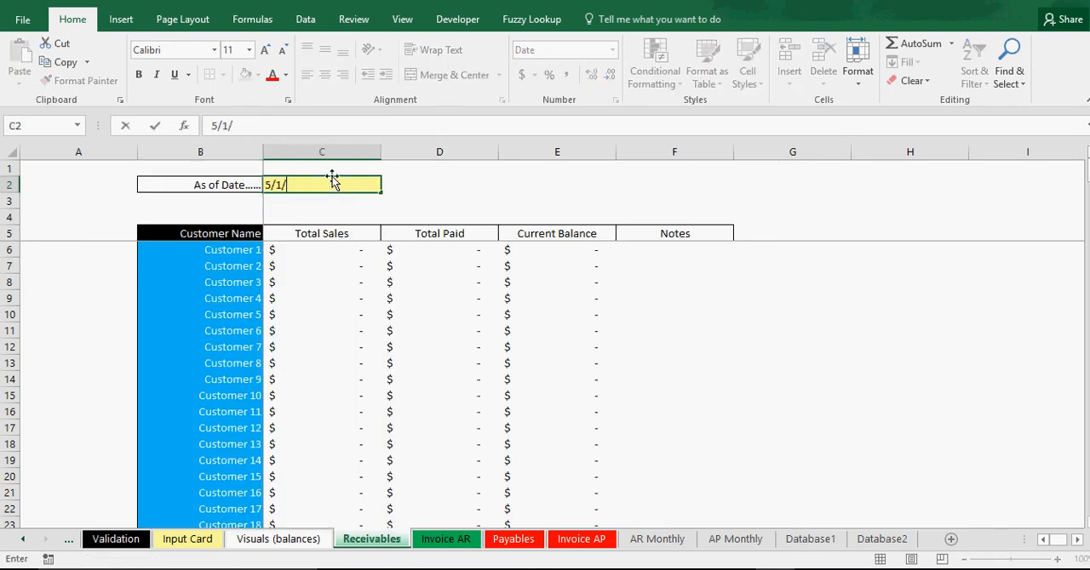
pyautogui.write('2017')
pyautogui.press('Return')
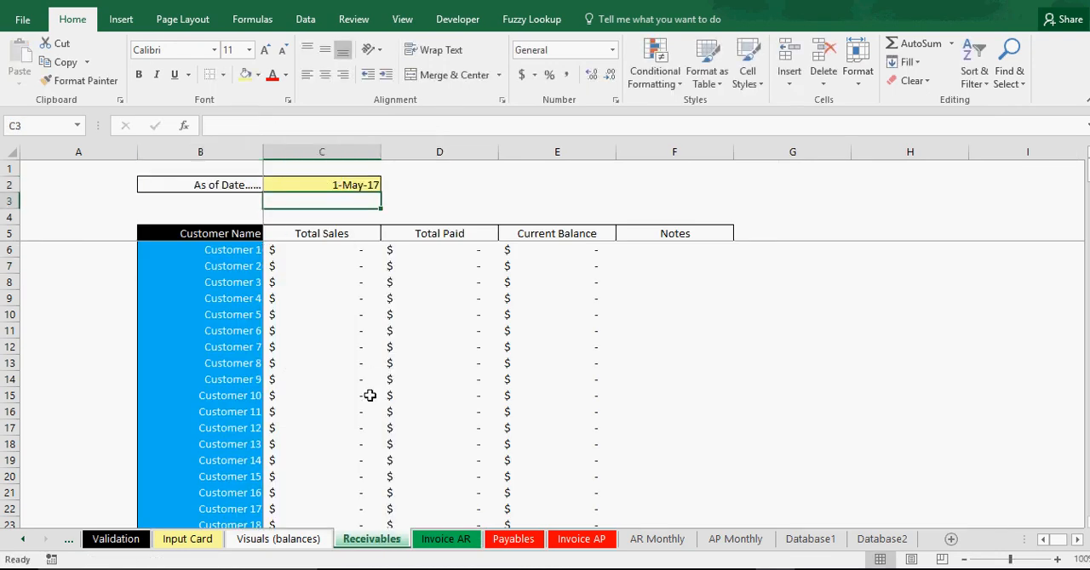
# Enter 5/1/2017 as the Date Billed in the Invoice Entry form on the Input Card sheet.
pyautogui.click(445, 539)
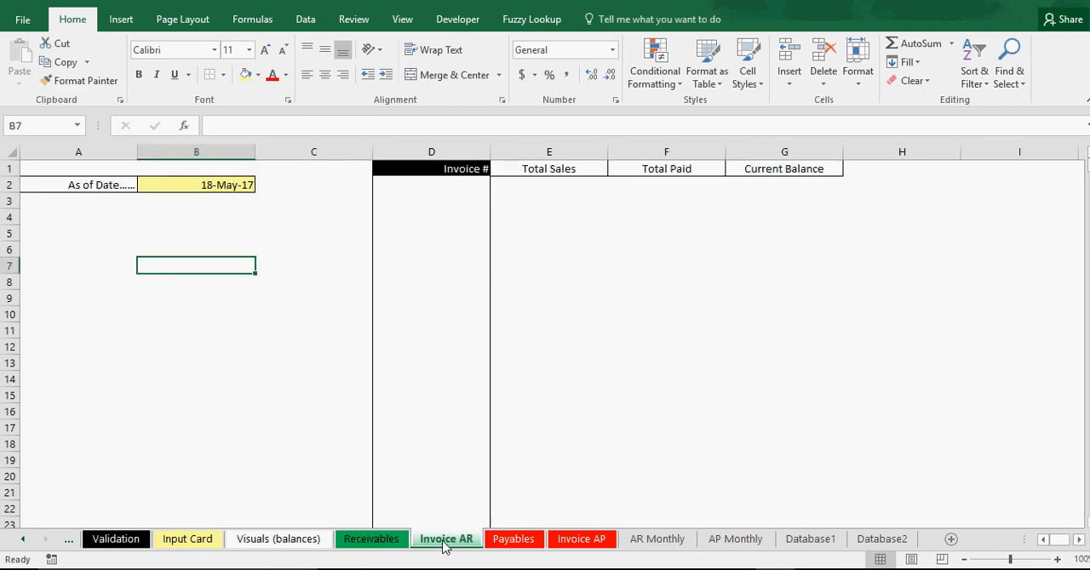
pyautogui.click(647, 545)
pyautogui.click(188, 542)
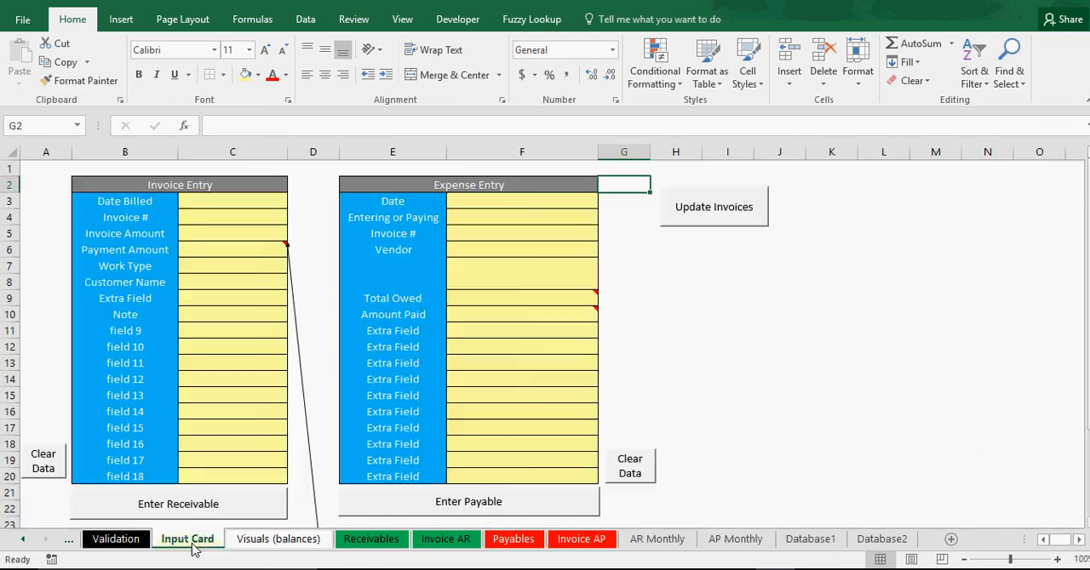
pyautogui.click(783, 372)
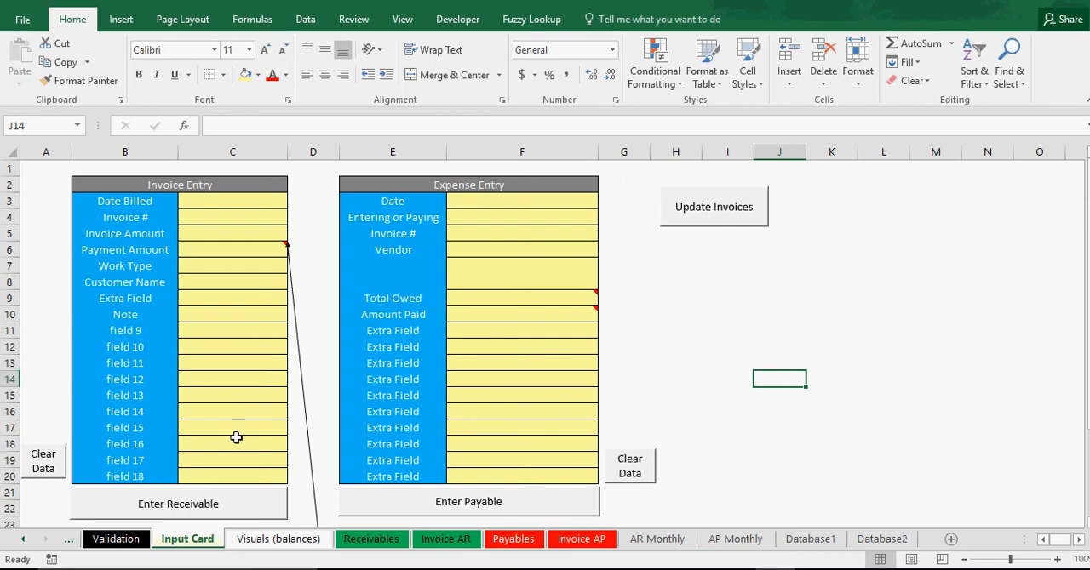
pyautogui.click(225, 196)
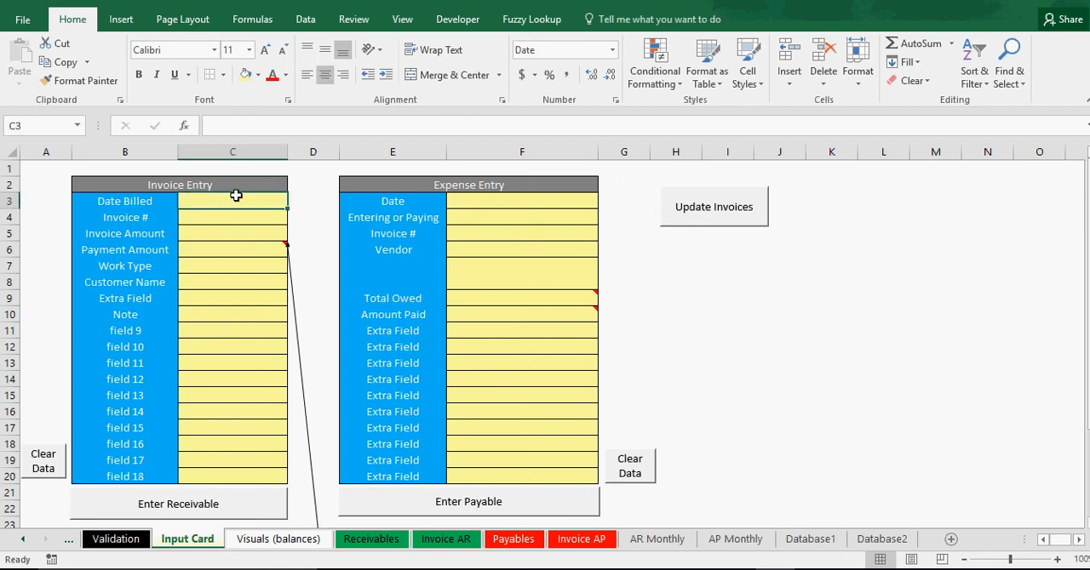
pyautogui.write('5/1/')
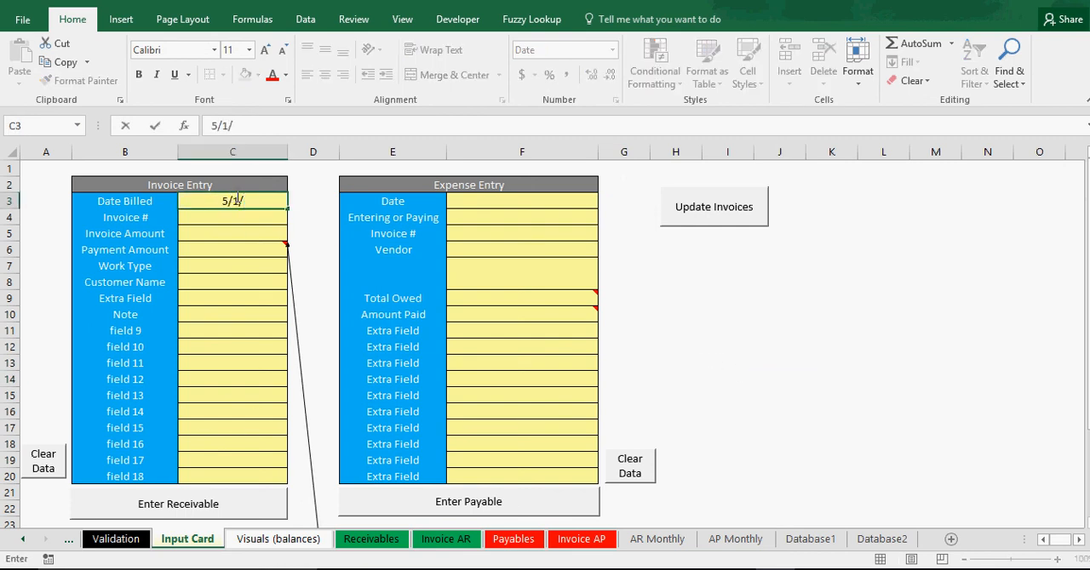
pyautogui.write('2017')
pyautogui.press('Return')
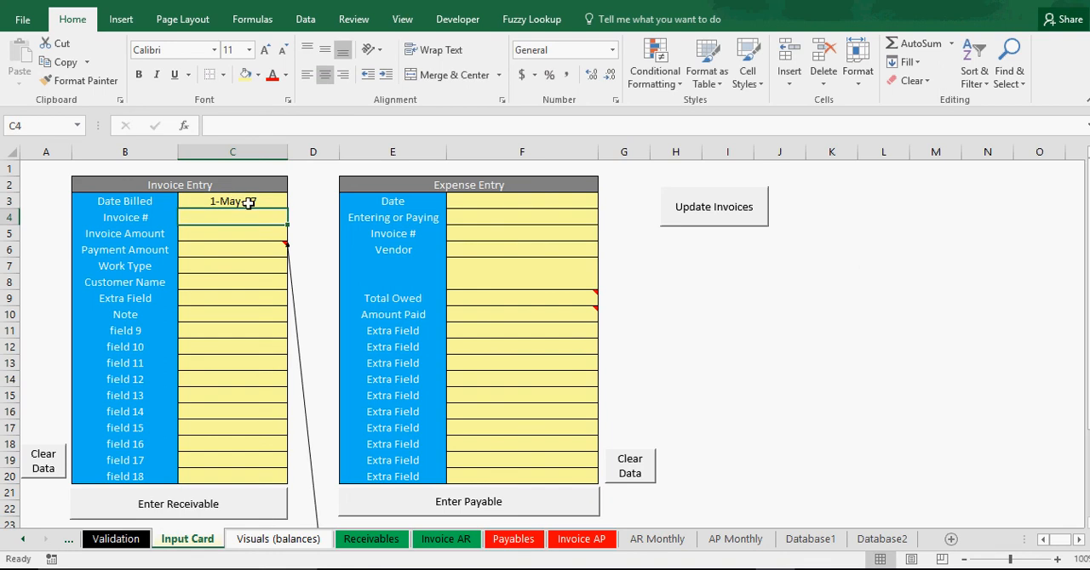
pyautogui.click(249, 203)
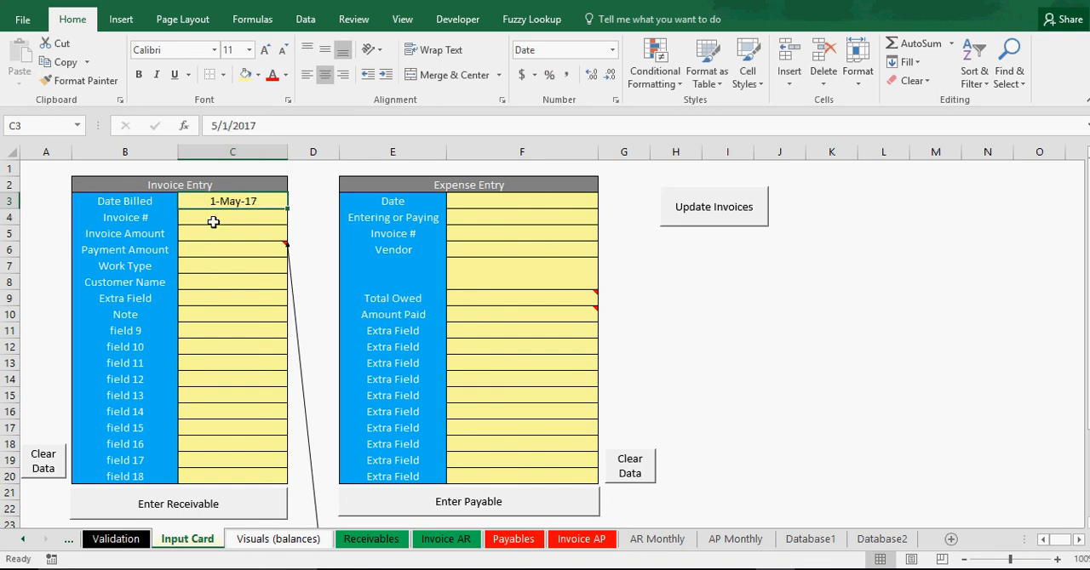
# Fill in the Invoice Entry form with invoice number t12 and an invoice amount of 50,000.
pyautogui.click(240, 224)
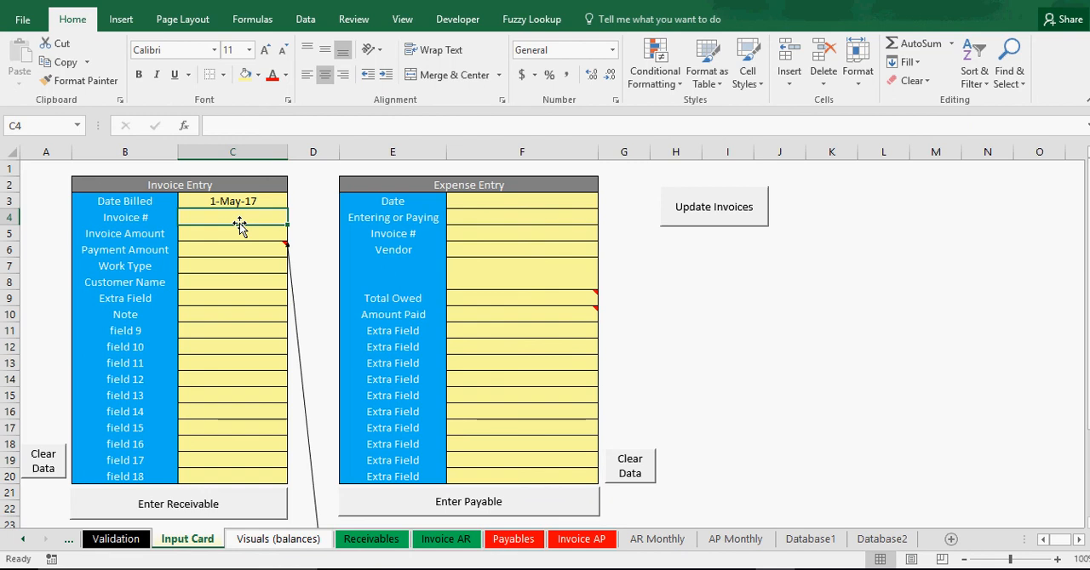
pyautogui.write('t1')
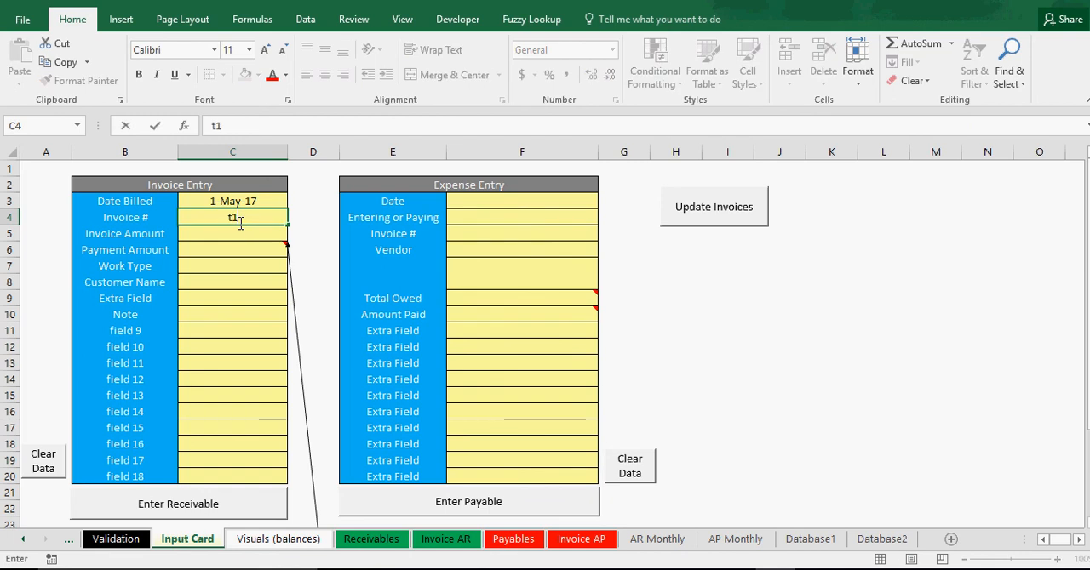
pyautogui.write('2')
pyautogui.click(233, 234)
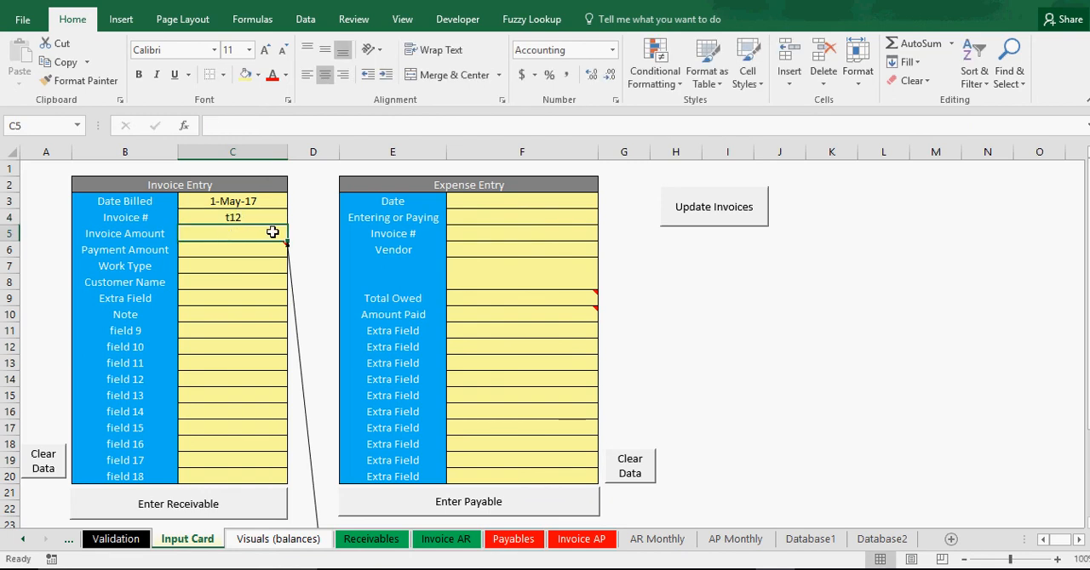
pyautogui.write('100')
pyautogui.press('BackSpace')
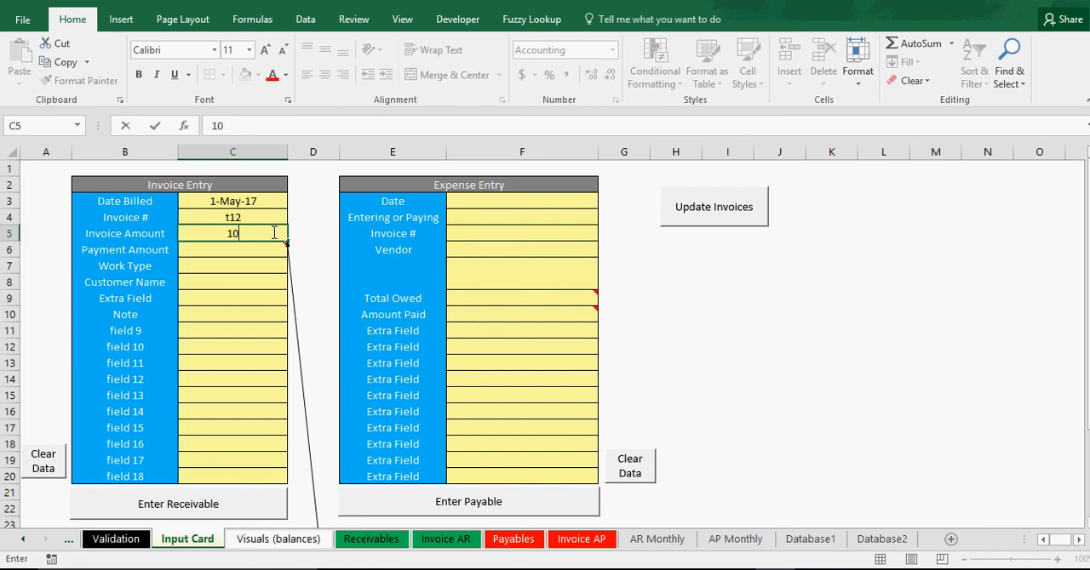
pyautogui.write('000')
pyautogui.press('Return')
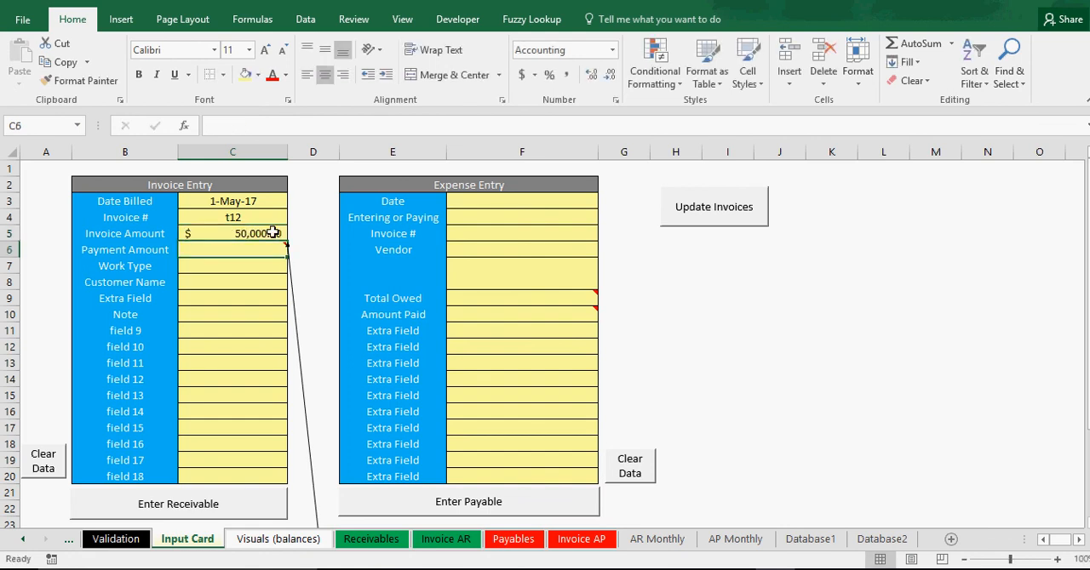
# Choose Field 5 as the Work Type and Customer 57 as the Customer Name in the Invoice Entry form.
pyautogui.click(225, 264)
pyautogui.click(294, 266)
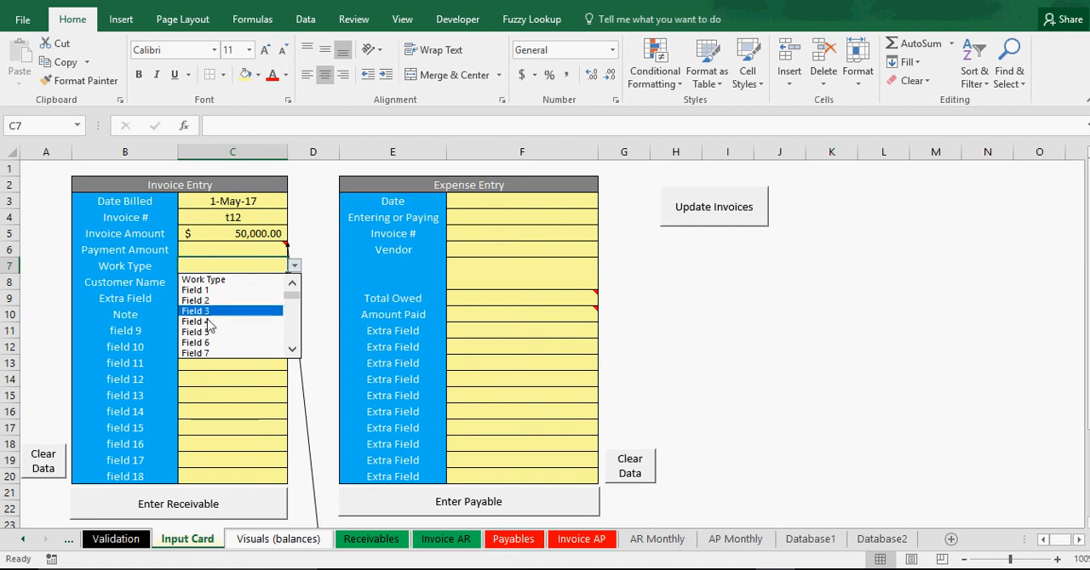
pyautogui.click(226, 340)
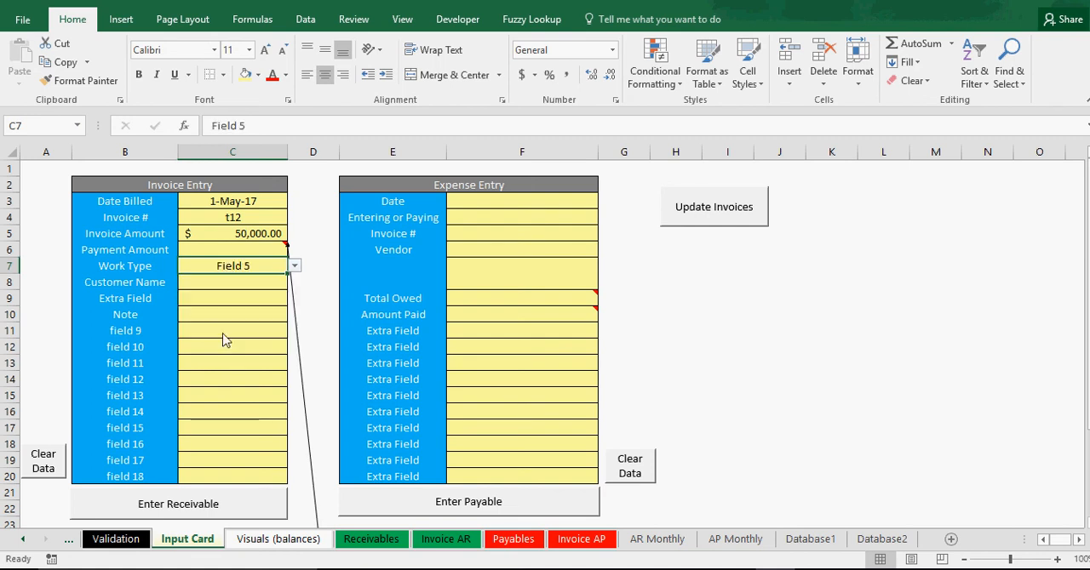
pyautogui.click(231, 284)
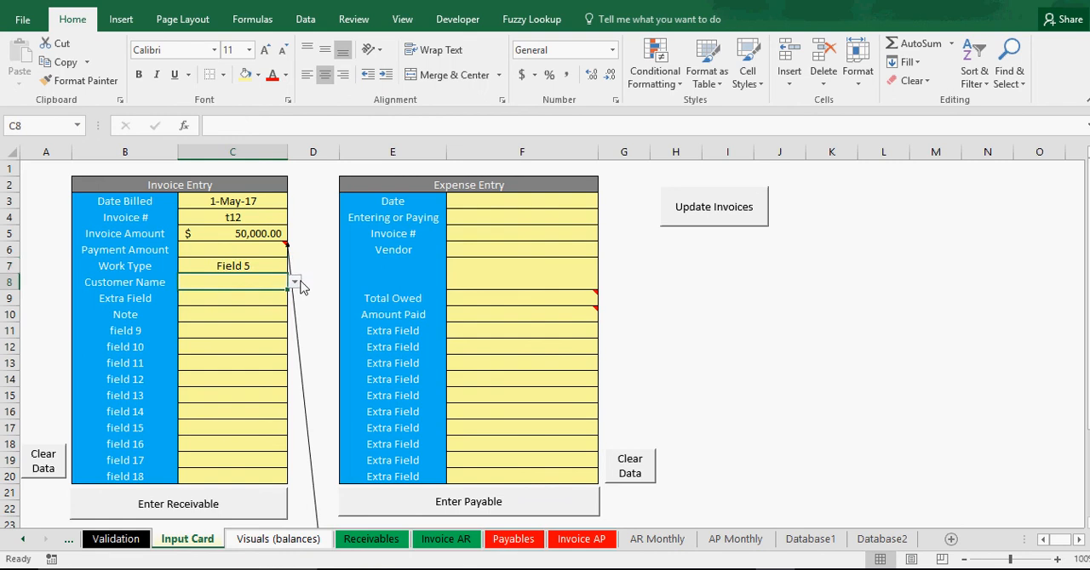
pyautogui.click(295, 284)
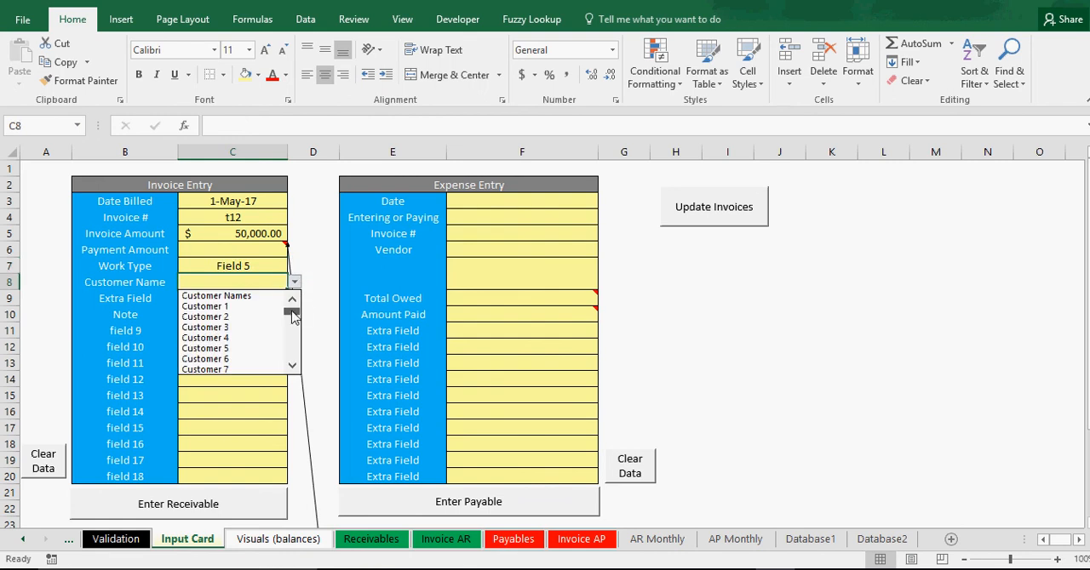
pyautogui.moveTo(292, 314); pyautogui.dragTo(294, 335)
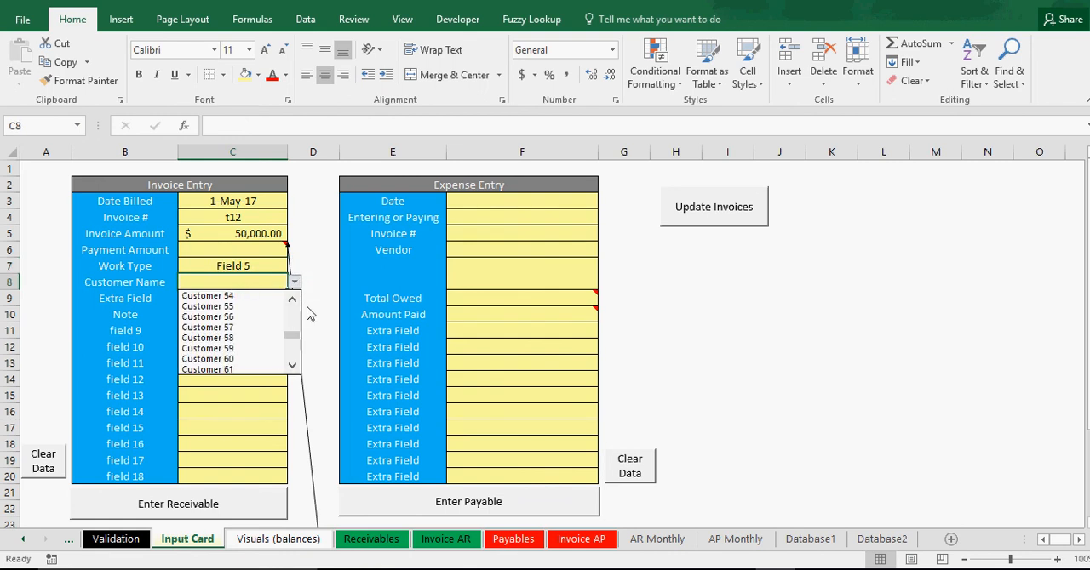
pyautogui.click(243, 327)
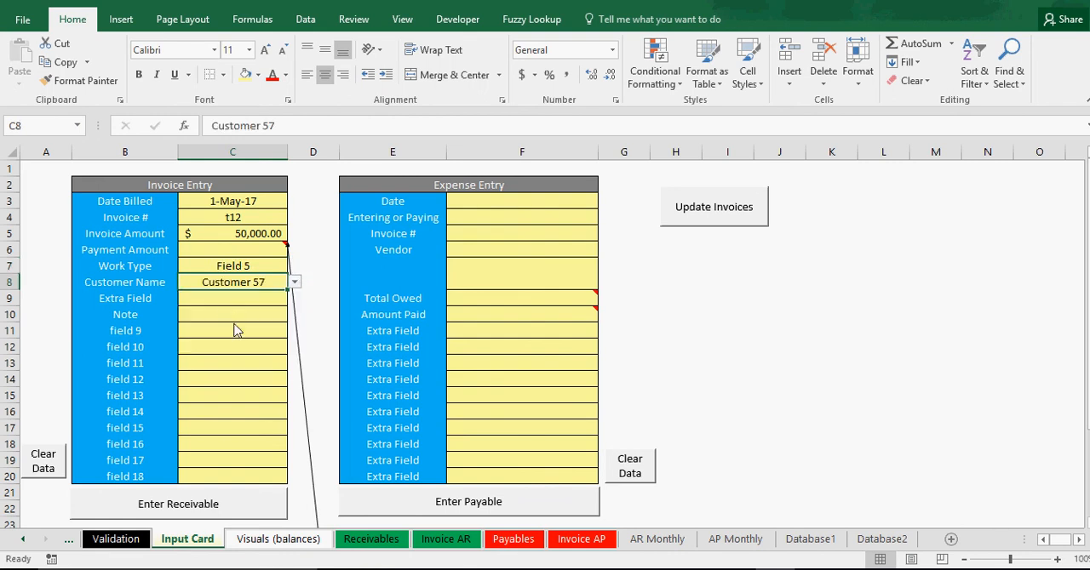
# Clear all data validation from the Invoice Entry form's Extra Field cell C9.
pyautogui.click(220, 298)
pyautogui.click(293, 298)
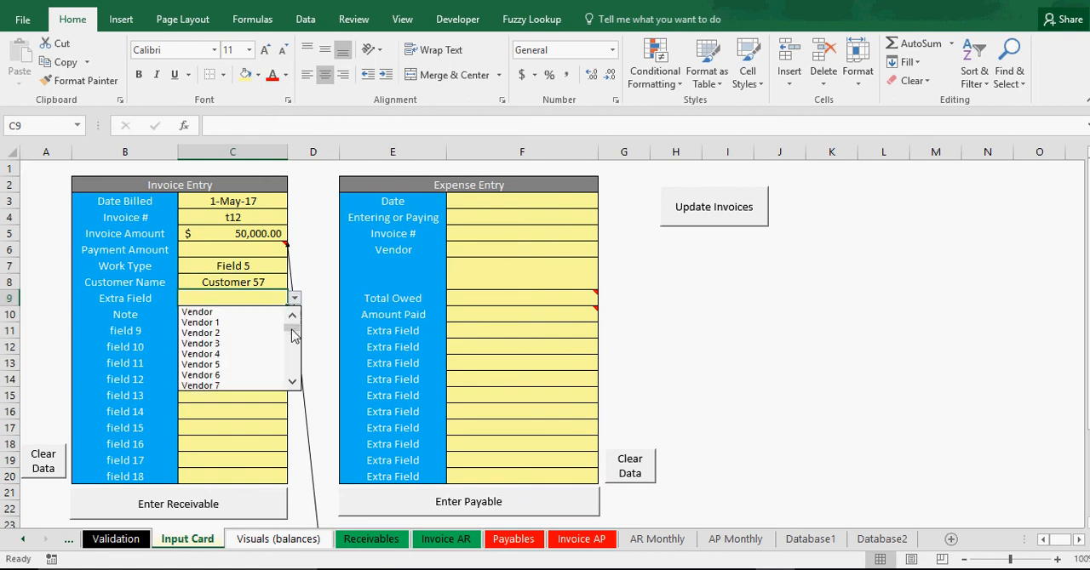
pyautogui.moveTo(292, 329)
pyautogui.mouseDown()
pyautogui.moveTo(289, 367)
pyautogui.moveTo(291, 326)
pyautogui.mouseUp()
pyautogui.click(236, 442)
pyautogui.click(250, 314)
pyautogui.click(251, 298)
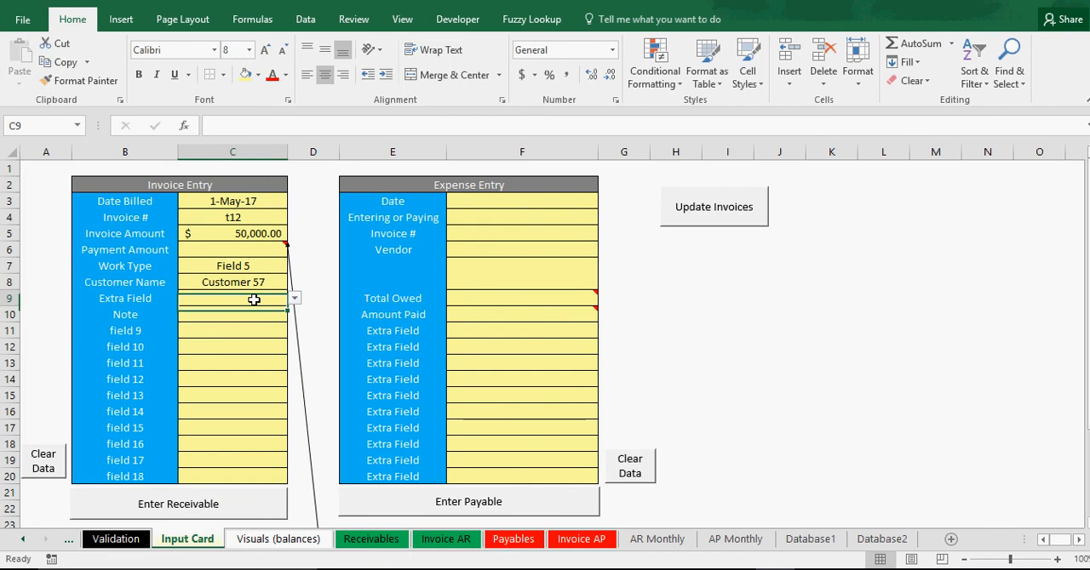
pyautogui.click(307, 20)
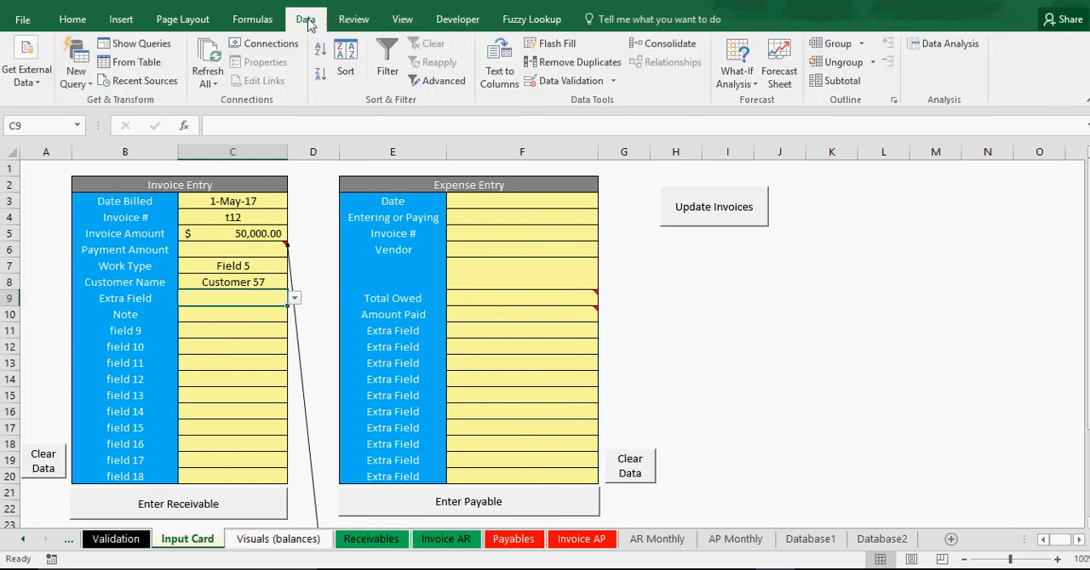
pyautogui.click(577, 83)
pyautogui.click(594, 519)
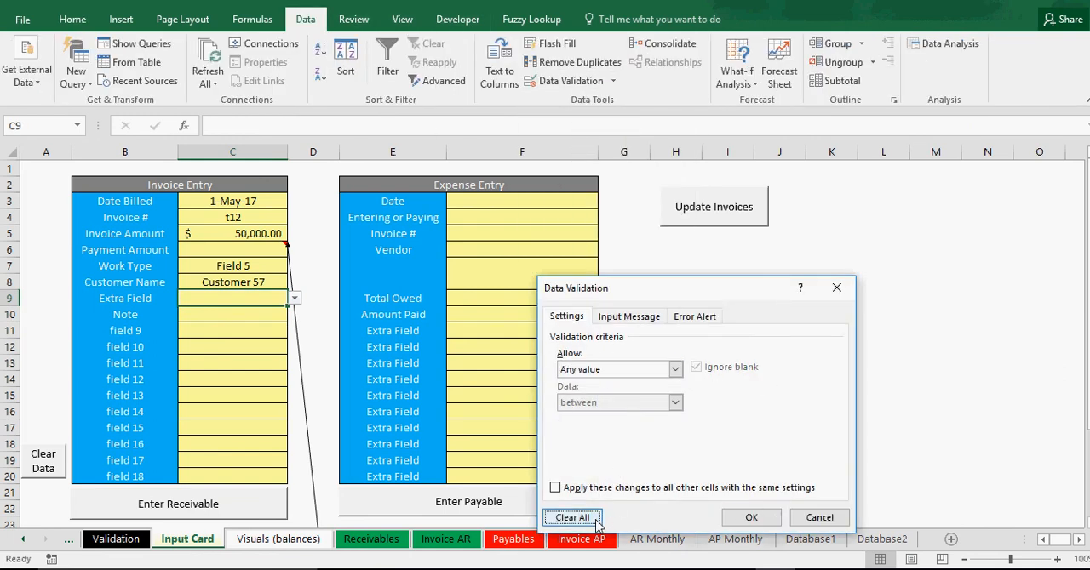
pyautogui.click(751, 518)
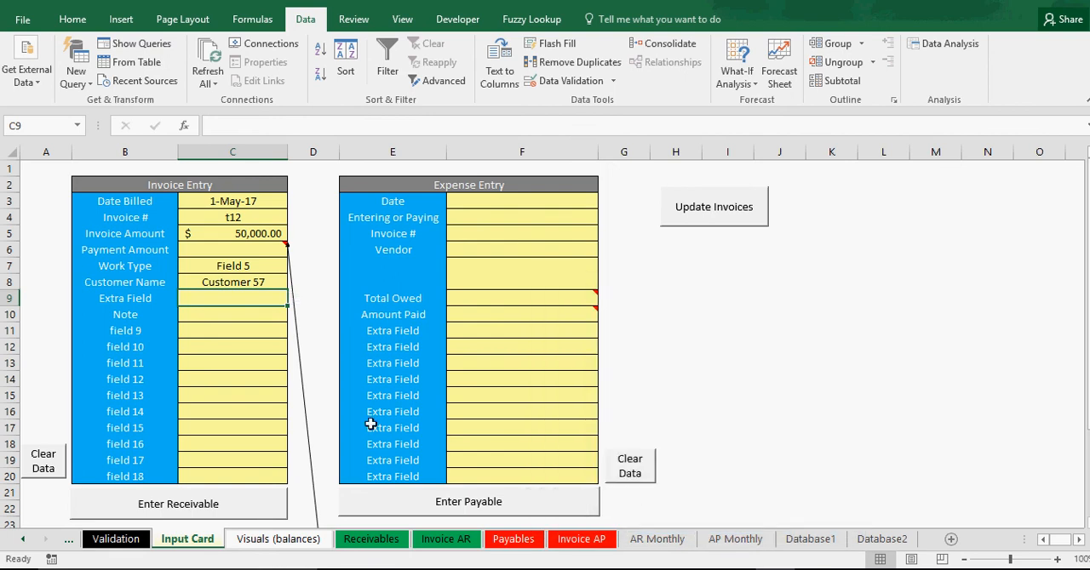
pyautogui.click(251, 369)
pyautogui.click(247, 299)
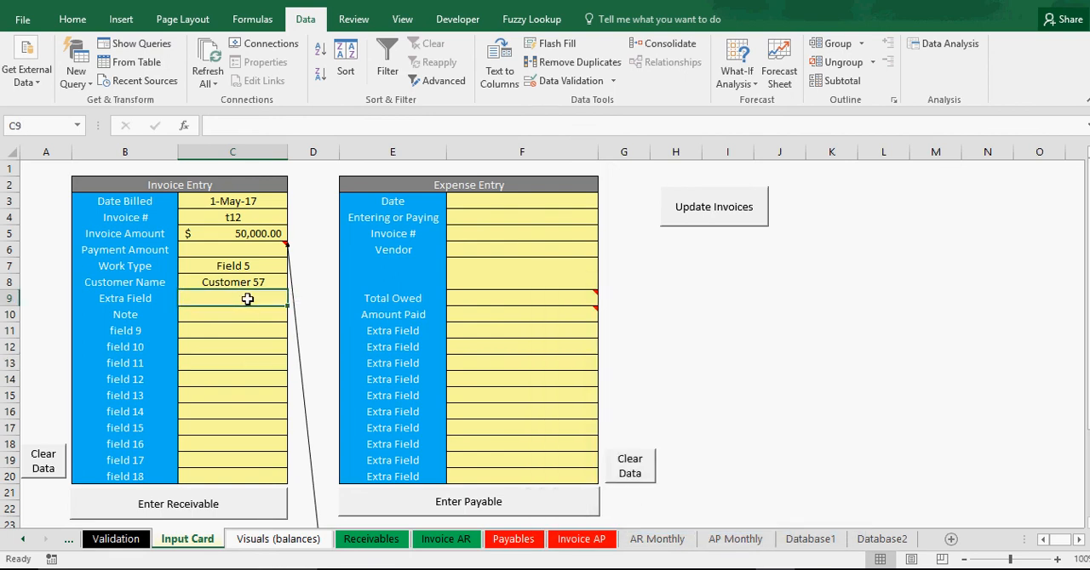
# Submit the filled-in Invoice Entry form as a receivable twice and open the Database1 sheet to check the records.
pyautogui.click(220, 506)
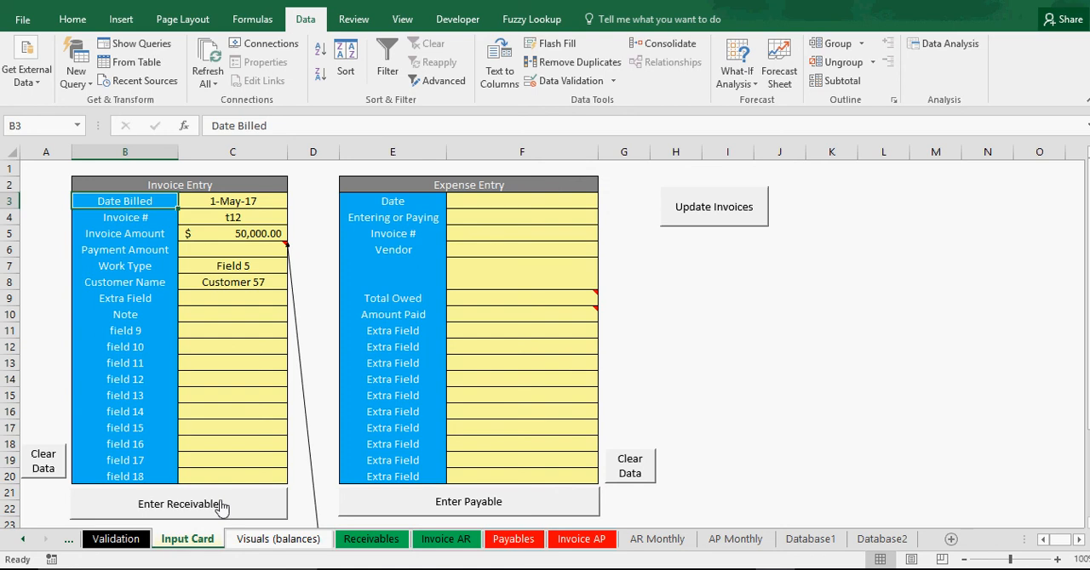
pyautogui.click(737, 434)
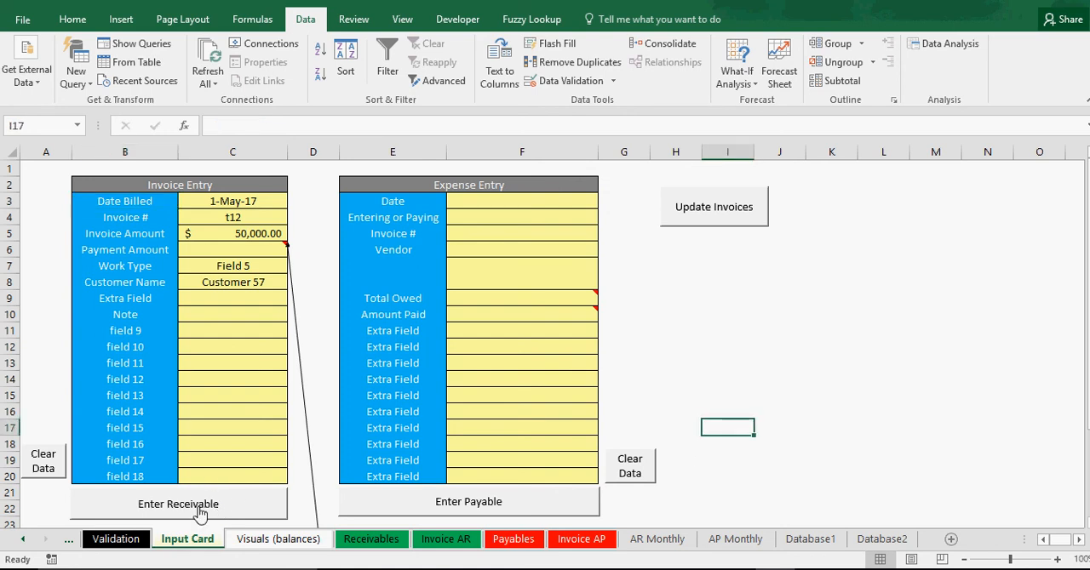
pyautogui.click(200, 508)
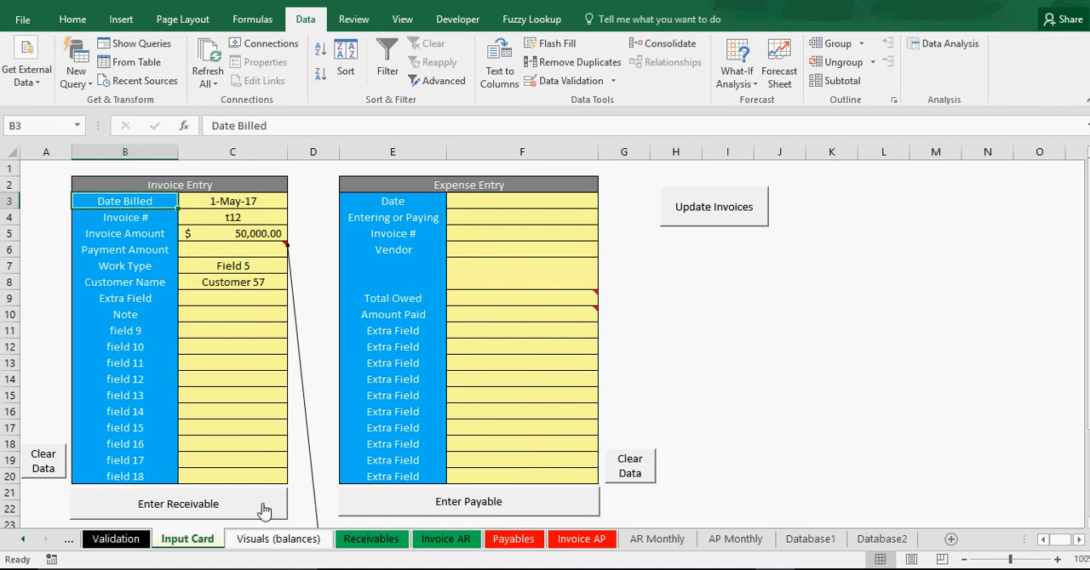
pyautogui.click(815, 545)
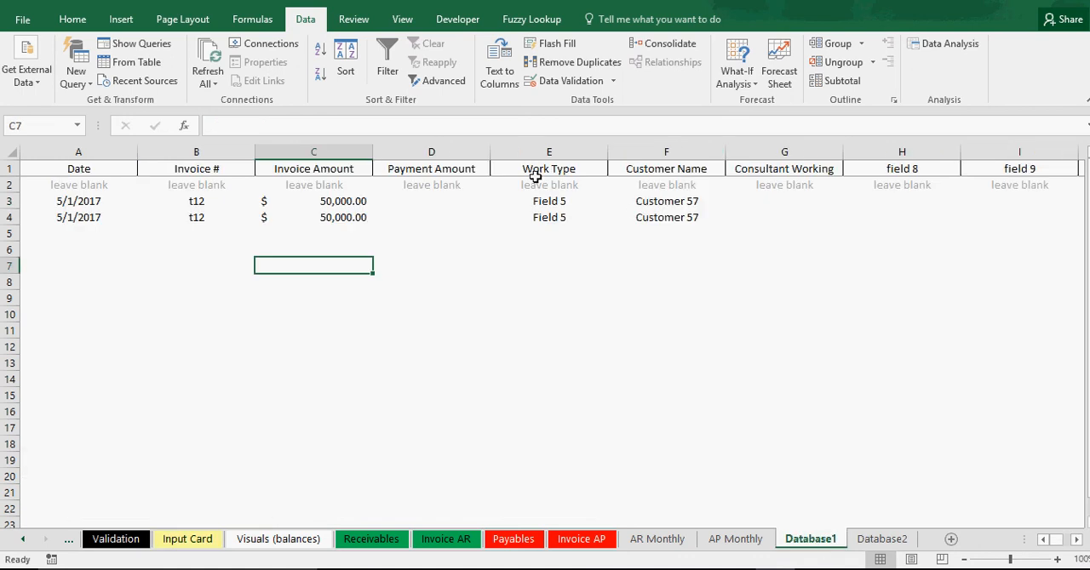
# Clear the Invoice Entry form on the Input Card and enter date billed 4/1/2017, invoice number ts12 and an invoice amount of 50,000.
pyautogui.click(184, 545)
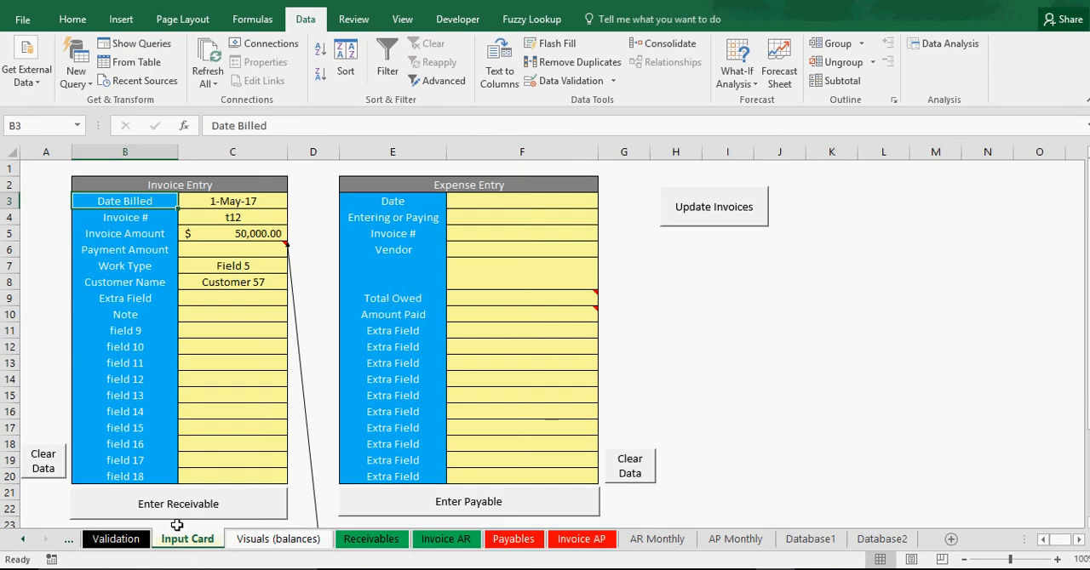
pyautogui.click(39, 481)
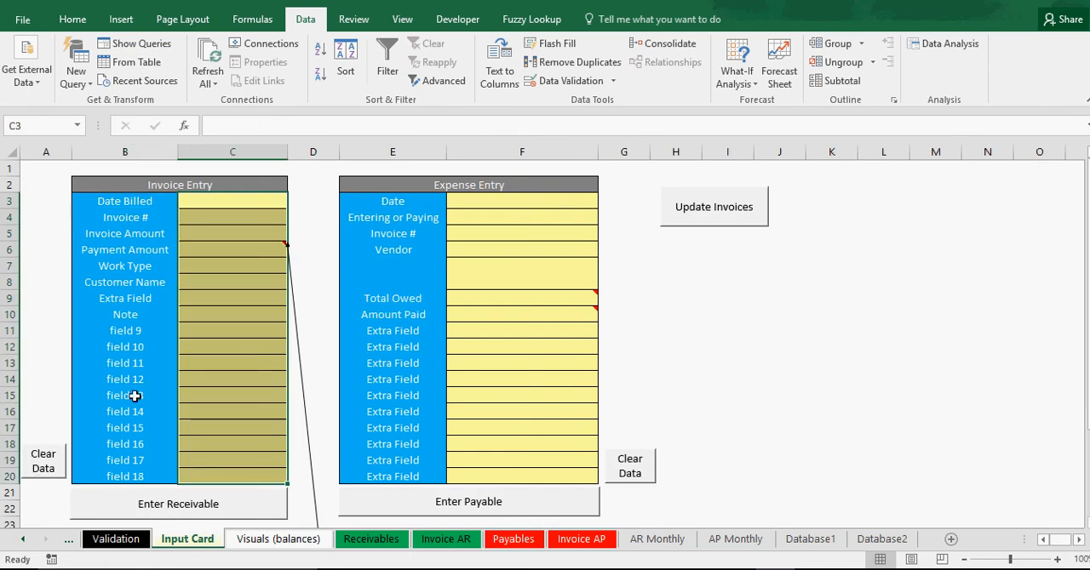
pyautogui.click(236, 203)
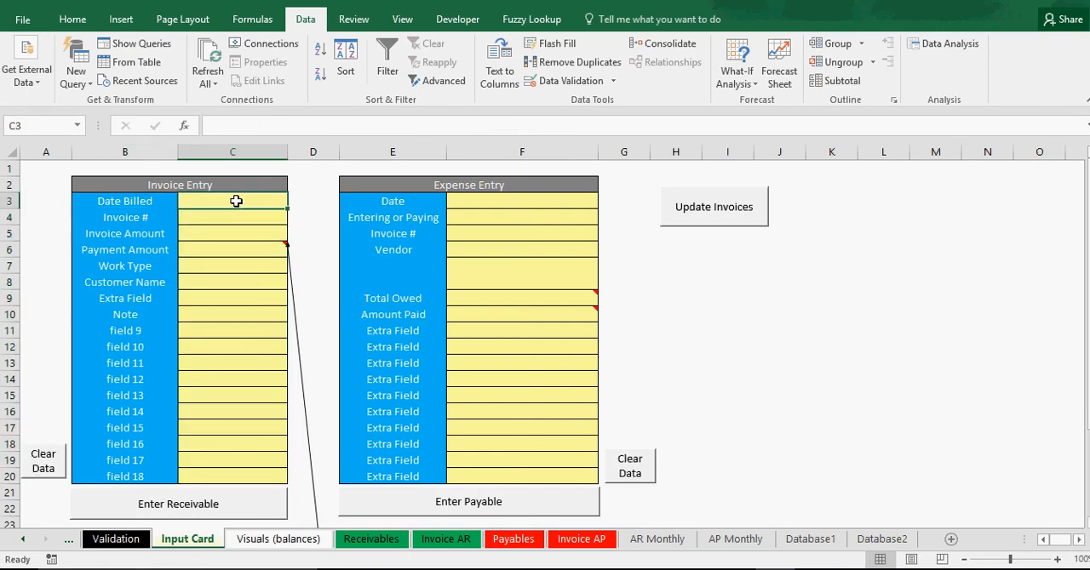
pyautogui.write('4/1/2017')
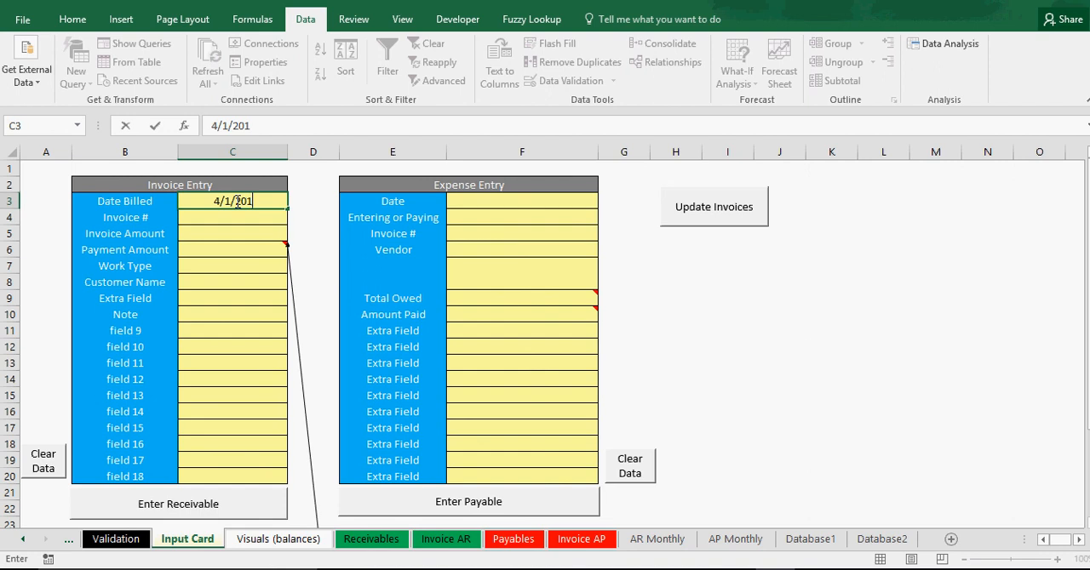
pyautogui.press('Return')
pyautogui.write('ts12')
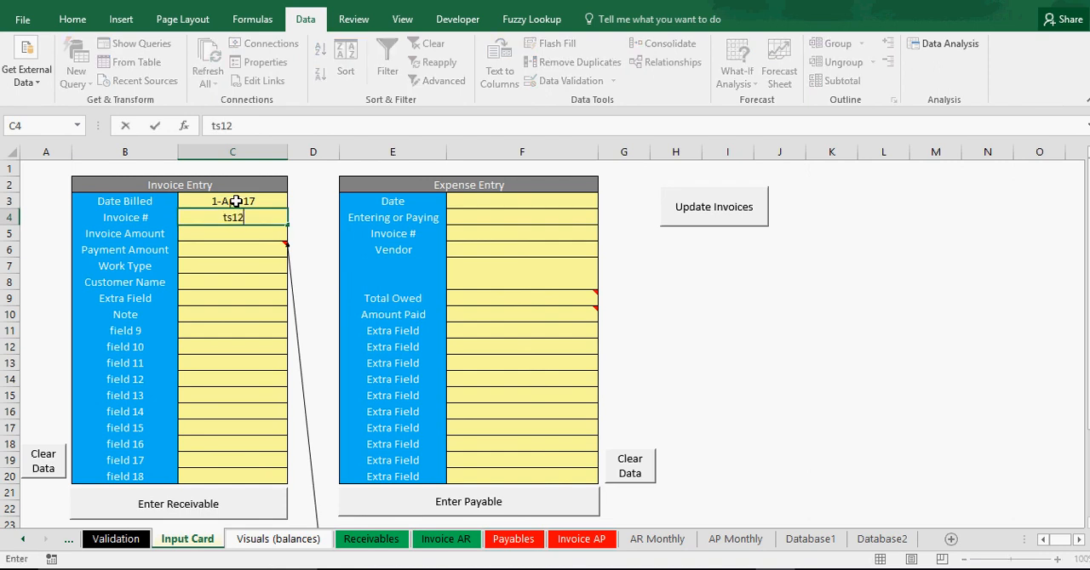
pyautogui.press('Return')
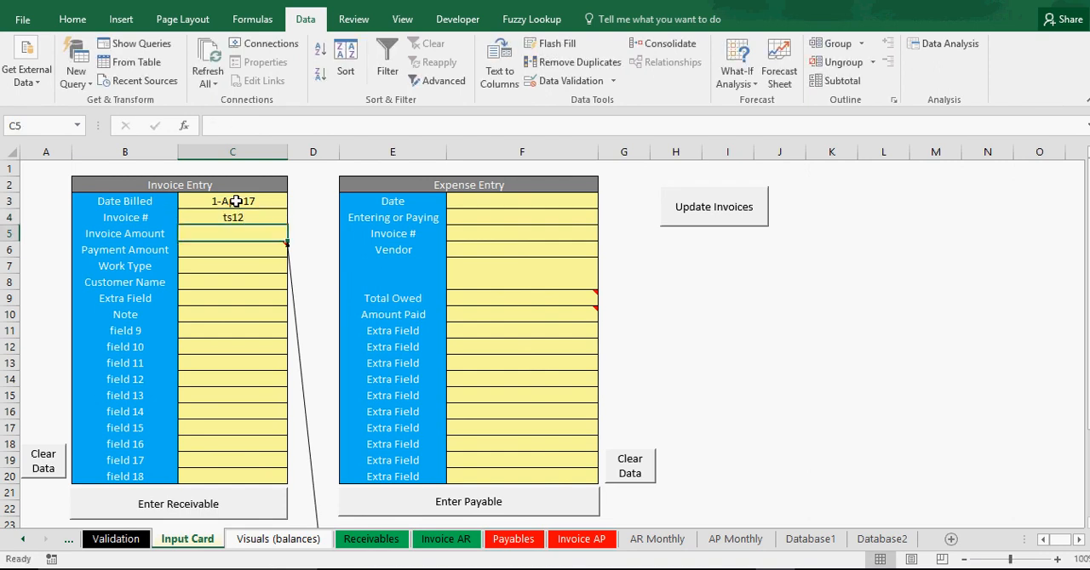
pyautogui.write('50,000')
pyautogui.press('Return')
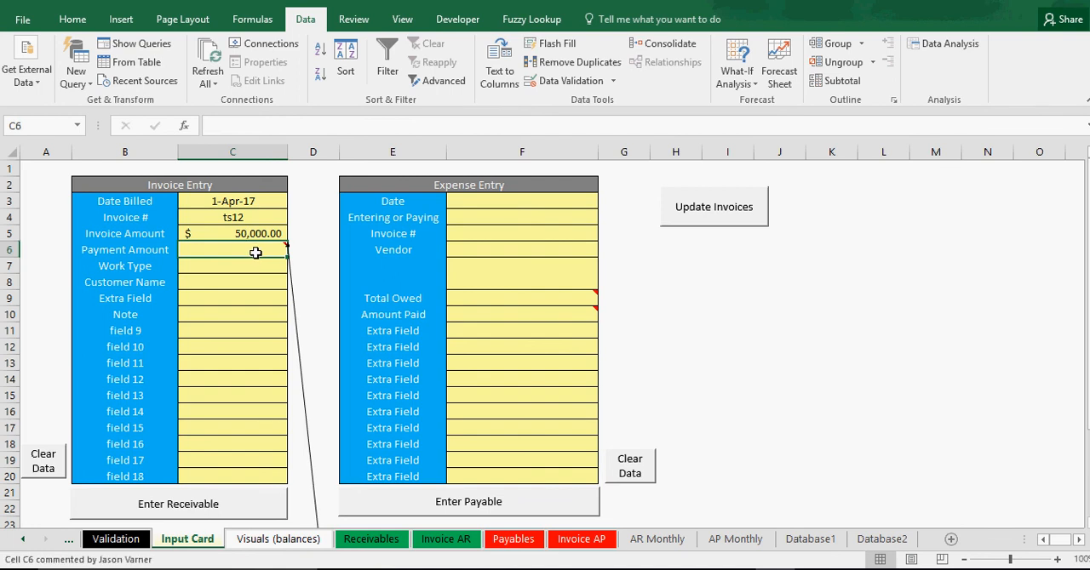
# Choose Field 1 as the Work Type and Customer 7 as the Customer Name in the Invoice Entry form.
pyautogui.click(225, 269)
pyautogui.click(293, 265)
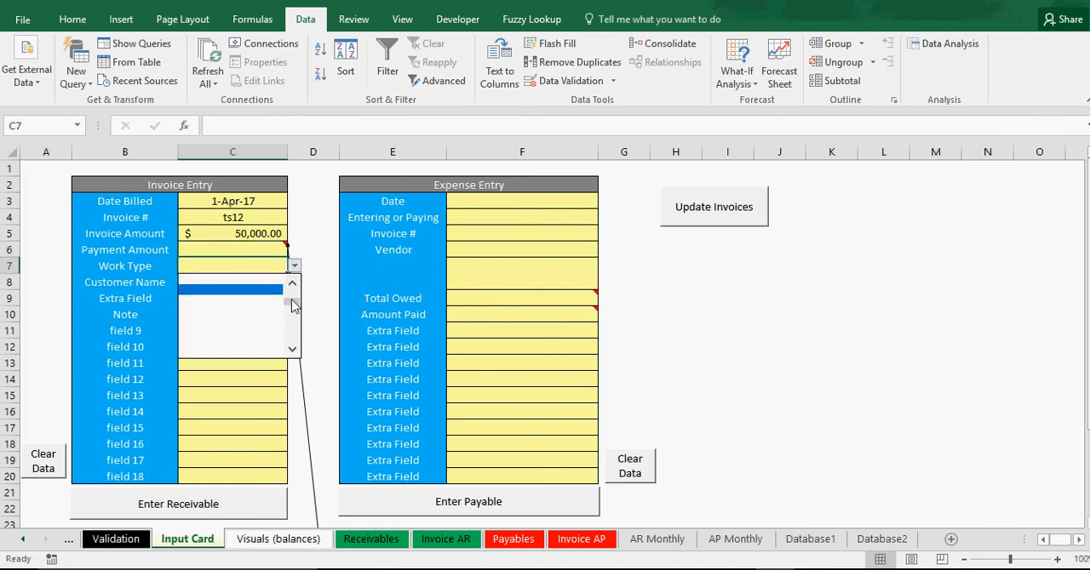
pyautogui.click(256, 291)
pyautogui.click(247, 284)
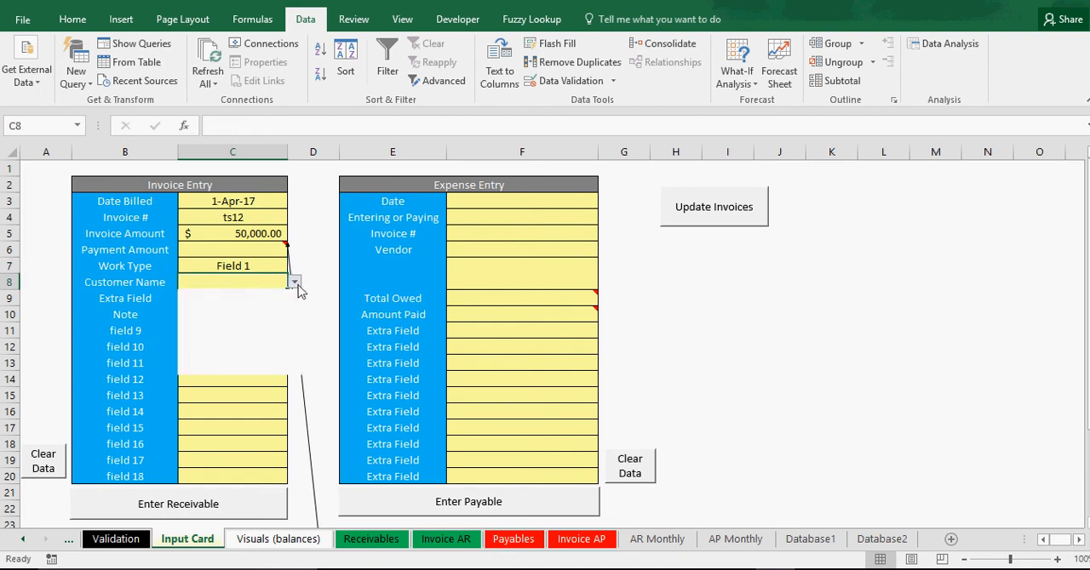
pyautogui.click(247, 366)
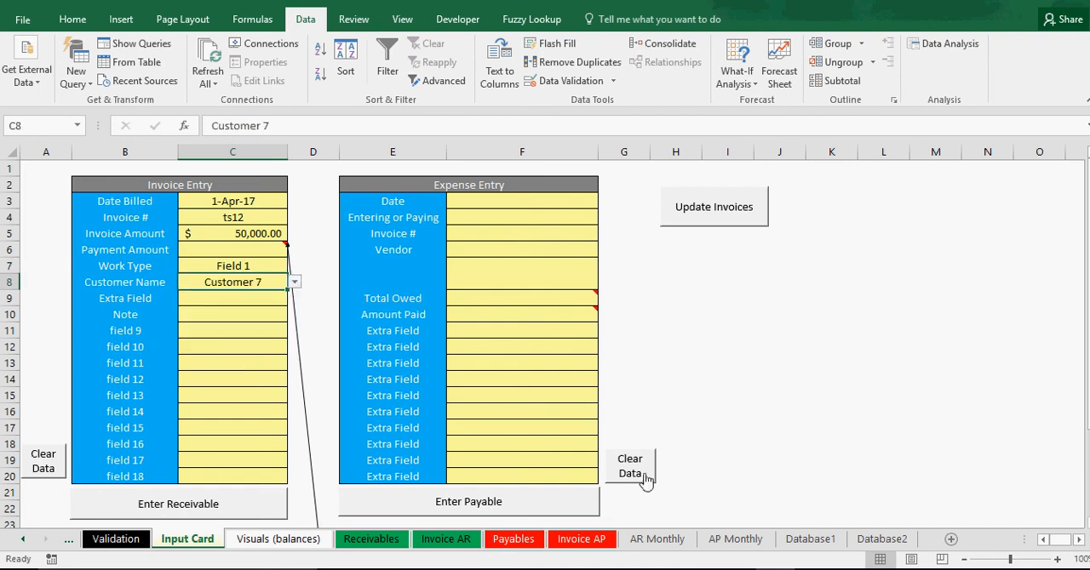
# Delete the two t12 invoice records in rows 3 and 4 of the Database1 sheet.
pyautogui.click(882, 539)
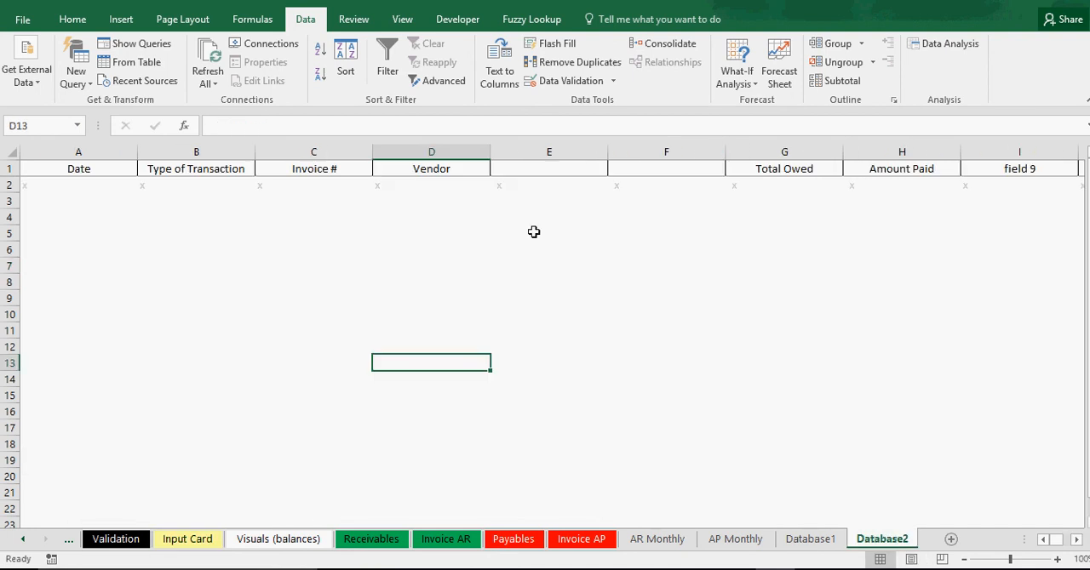
pyautogui.click(814, 540)
pyautogui.moveTo(21, 201); pyautogui.dragTo(8, 214)
pyautogui.rightClick(7, 207)
pyautogui.click(67, 355)
pyautogui.click(179, 343)
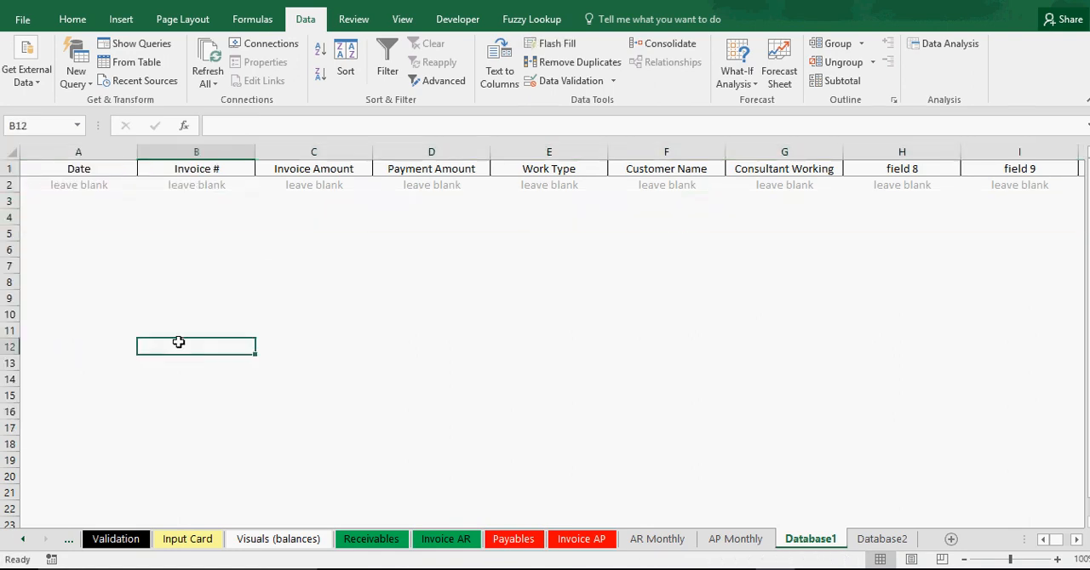
# Submit the filled-in Invoice Entry form on the Input Card as a receivable.
pyautogui.click(187, 539)
pyautogui.click(184, 503)
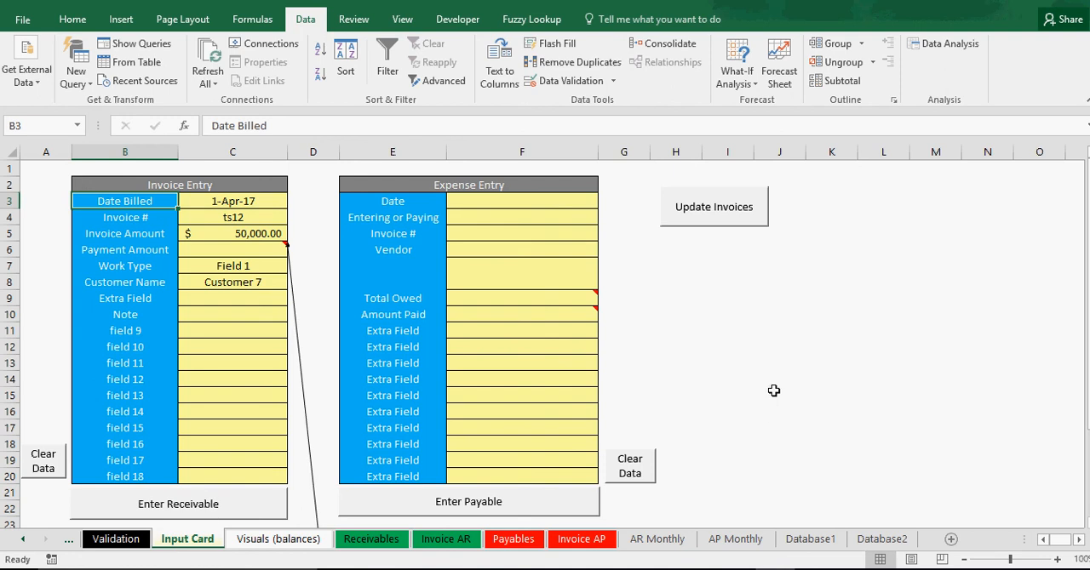
pyautogui.click(774, 394)
# Check Customer 7's total sales and current balance and the As of Date cell on the Receivables sheet.
pyautogui.click(385, 540)
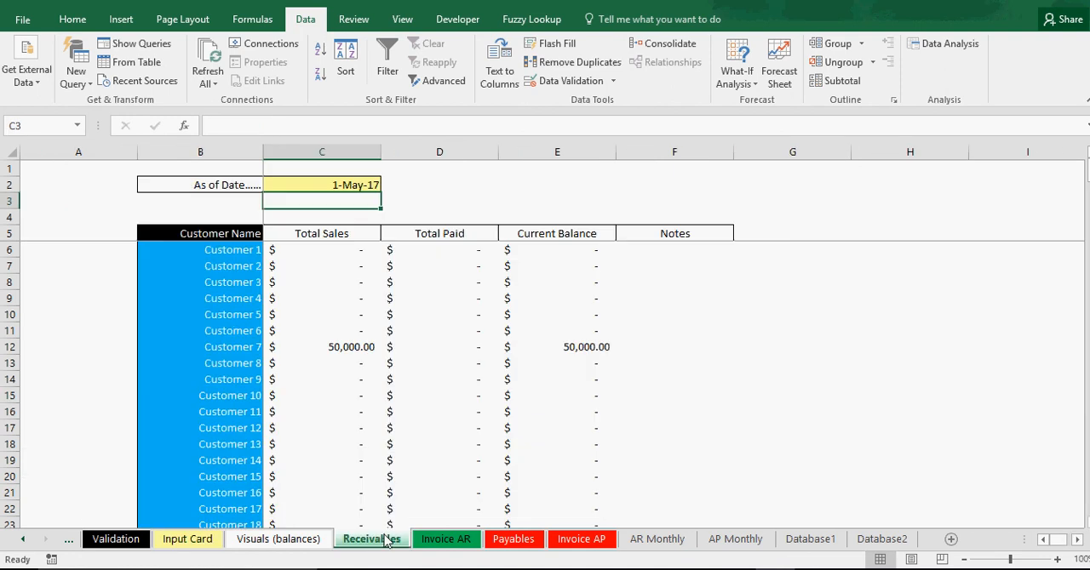
pyautogui.click(255, 349)
pyautogui.click(323, 346)
pyautogui.click(569, 348)
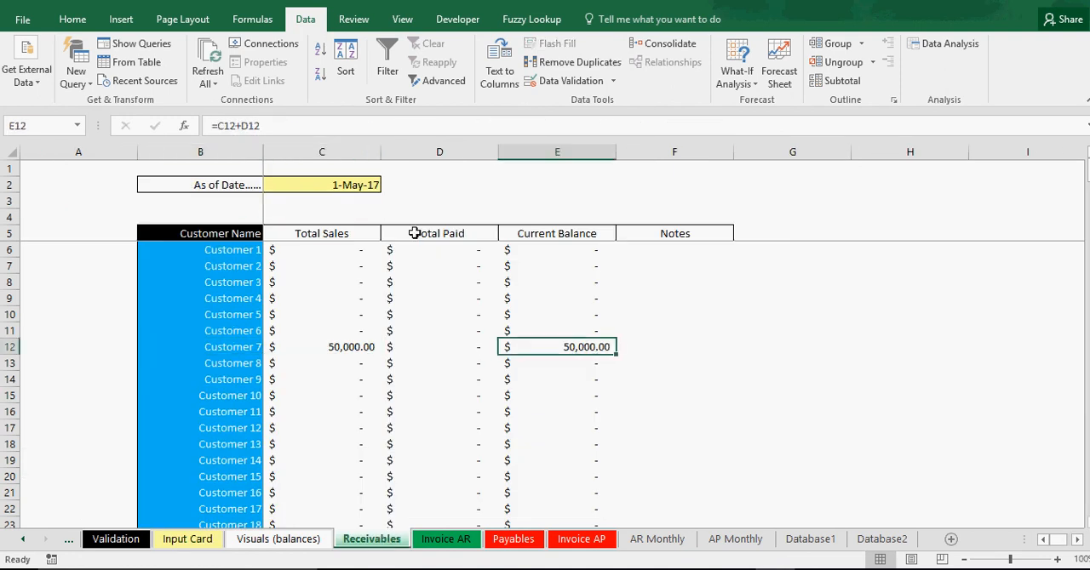
pyautogui.click(351, 182)
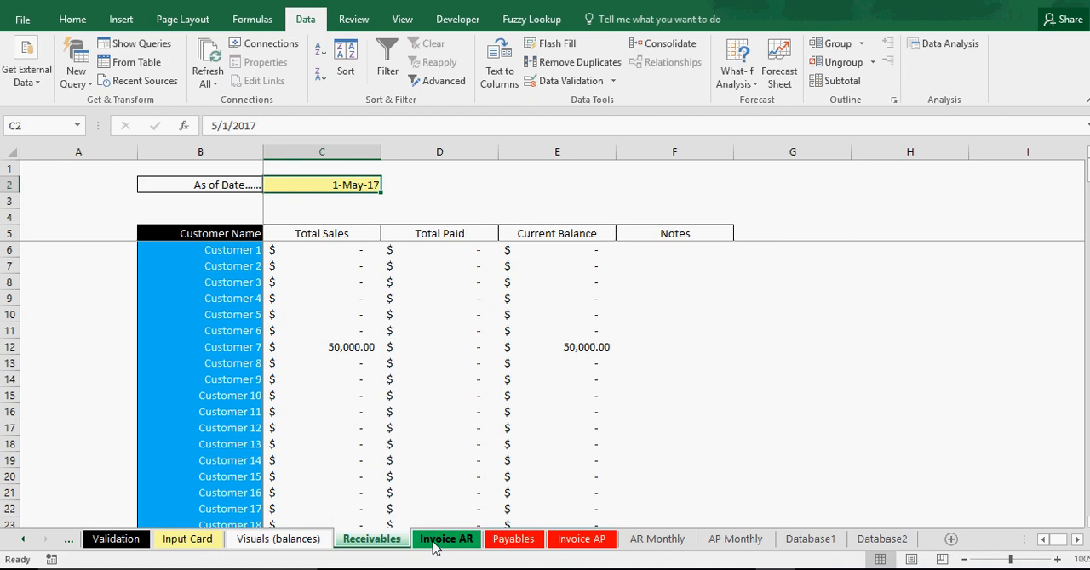
# Run Update Invoices from the Input Card and open the Invoice AR sheet to check the invoice list.
pyautogui.click(436, 542)
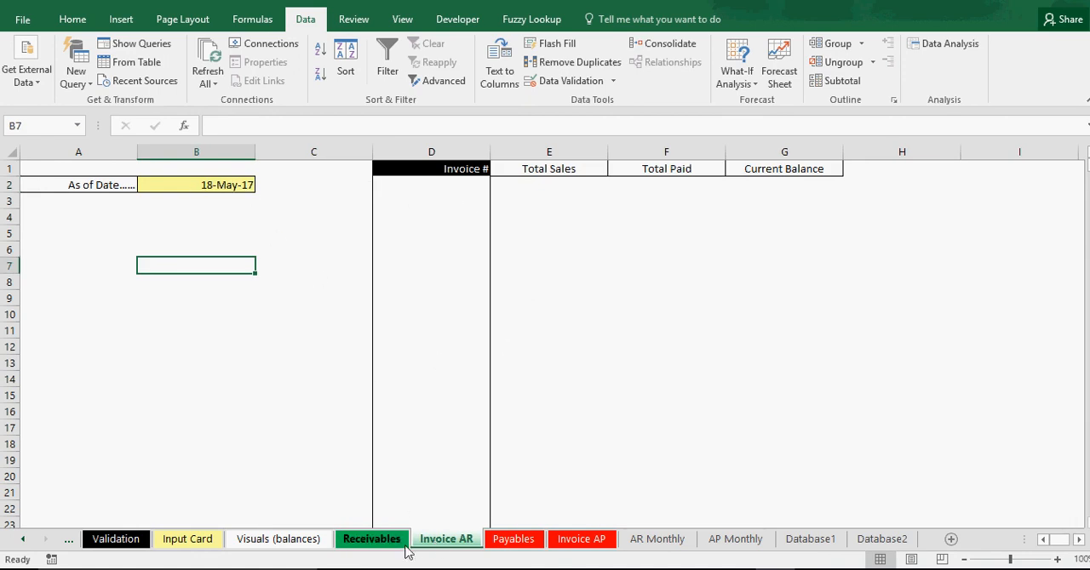
pyautogui.click(195, 545)
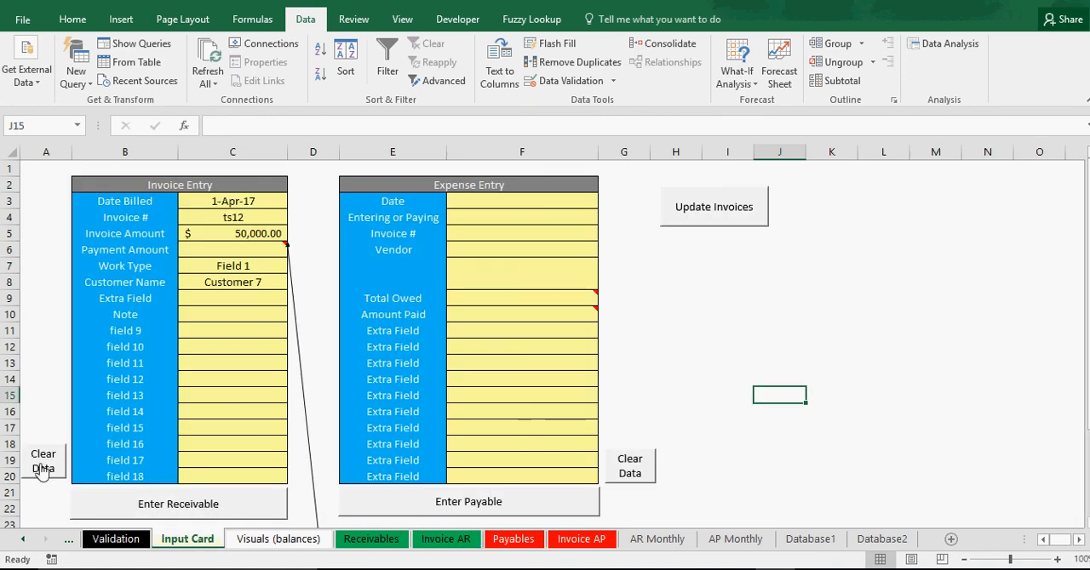
pyautogui.click(696, 215)
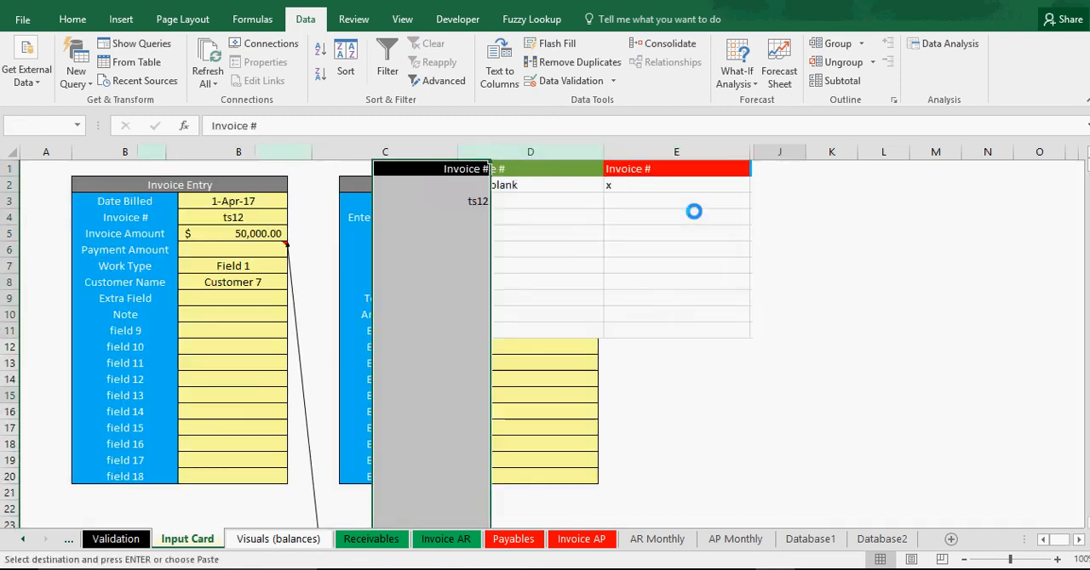
pyautogui.click(427, 542)
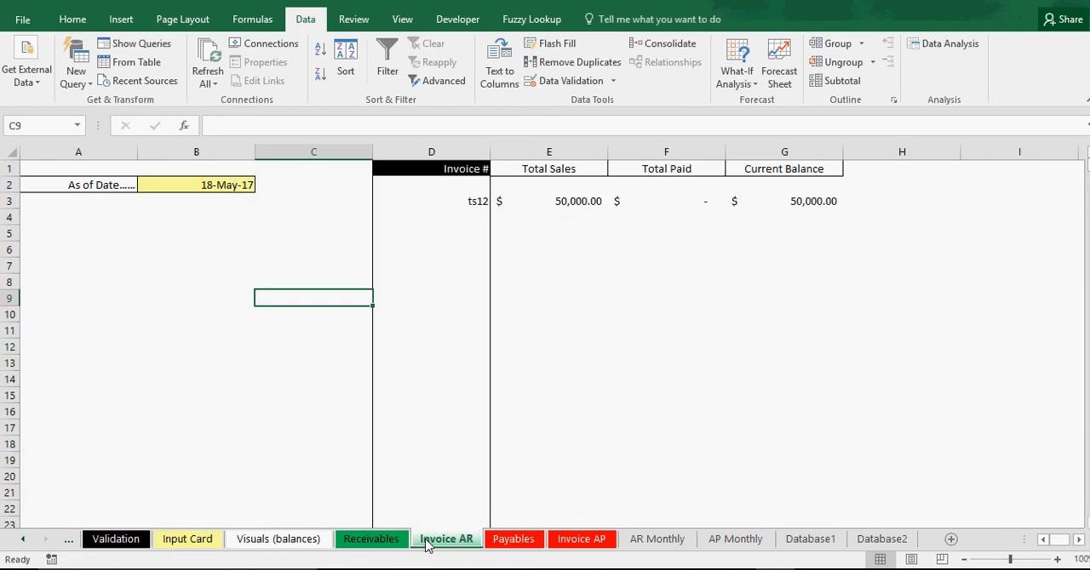
# Delete the invoice number in cell D3 of the Invoice AR sheet and re-enter it manually as ts12.
pyautogui.click(473, 202)
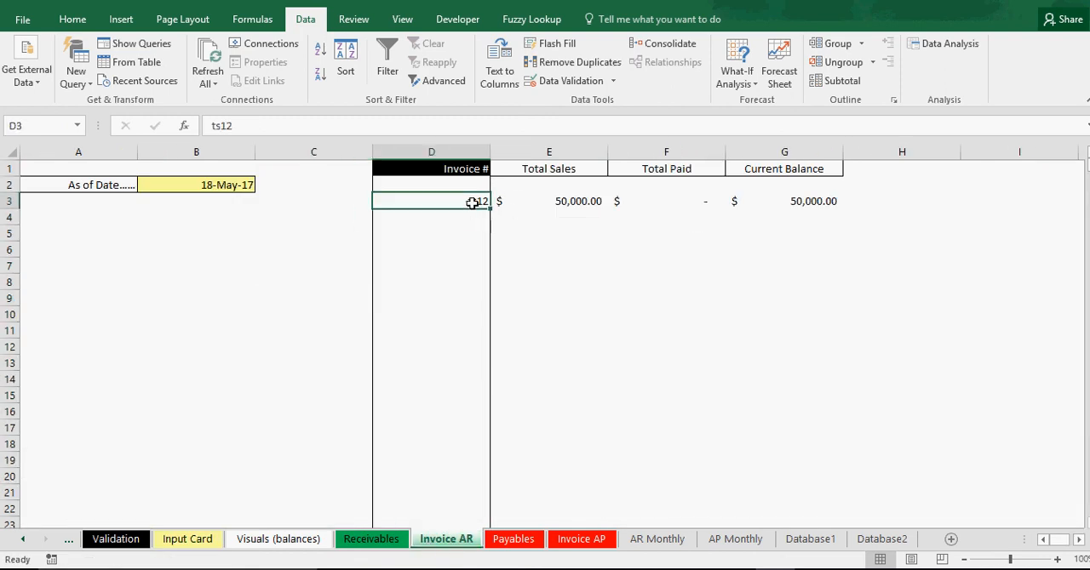
pyautogui.click(454, 257)
pyautogui.moveTo(457, 207); pyautogui.dragTo(474, 237)
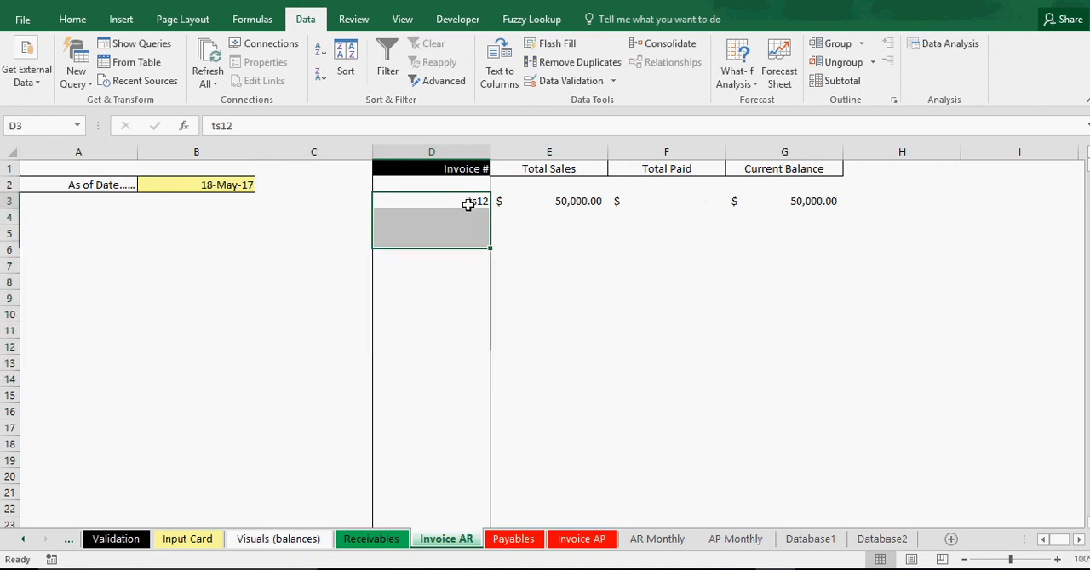
pyautogui.click(468, 204)
pyautogui.press('Delete')
pyautogui.write('t')
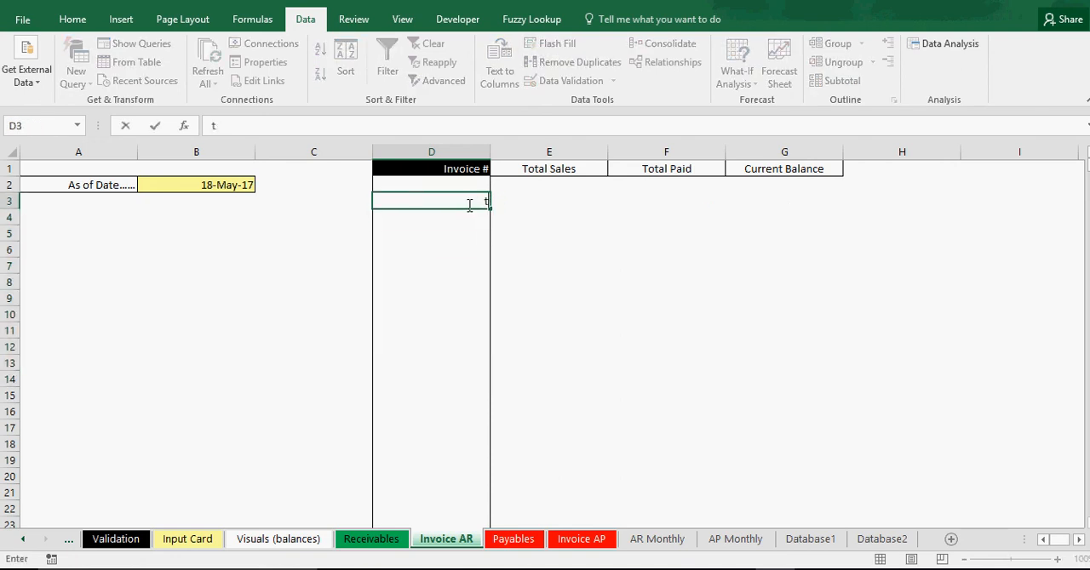
pyautogui.write('s12')
pyautogui.press('Return')
# Enter invoice number ts12 in cell D8 of the Invoice AR sheet, then remove it again.
pyautogui.press('Return')
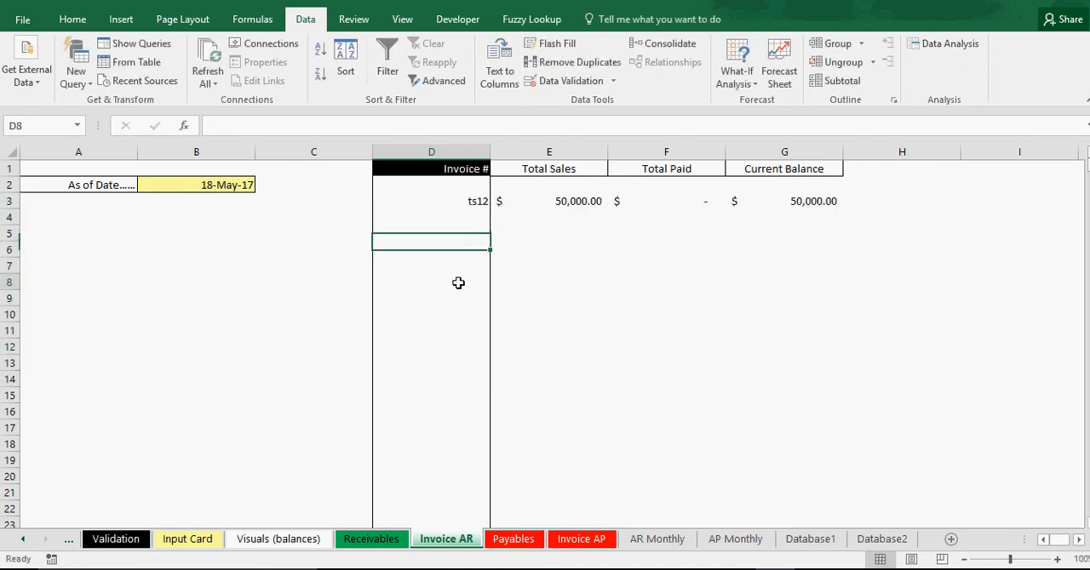
pyautogui.click(457, 281)
pyautogui.write('ts12')
pyautogui.press('Return')
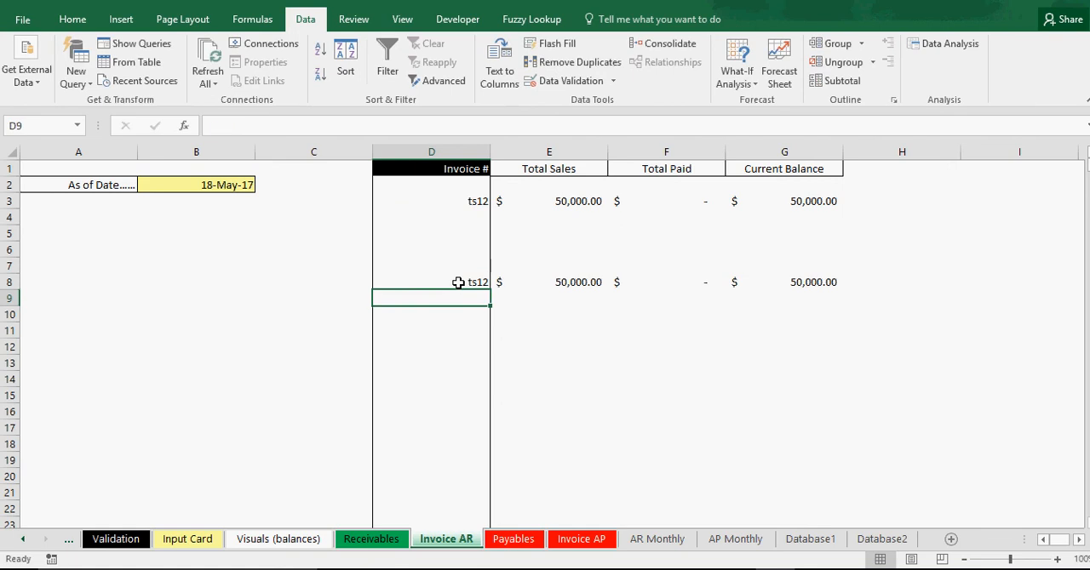
pyautogui.click(458, 283)
pyautogui.press('BackSpace')
pyautogui.press('Return')
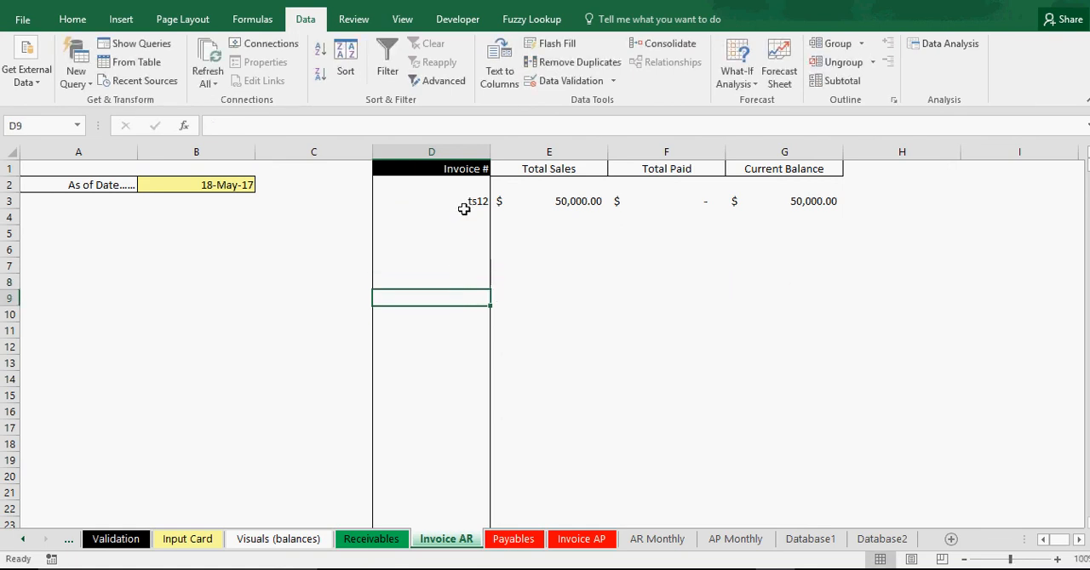
# Clear invoice number ts12 from cell D3 on the Invoice AR sheet.
pyautogui.click(462, 203)
pyautogui.press('BackSpace')
pyautogui.click(464, 263)
# Add filters to the Invoice #, Total Sales, Total Paid and Current Balance columns of the Invoice AR sheet.
pyautogui.moveTo(452, 152); pyautogui.dragTo(737, 150)
pyautogui.click(76, 19)
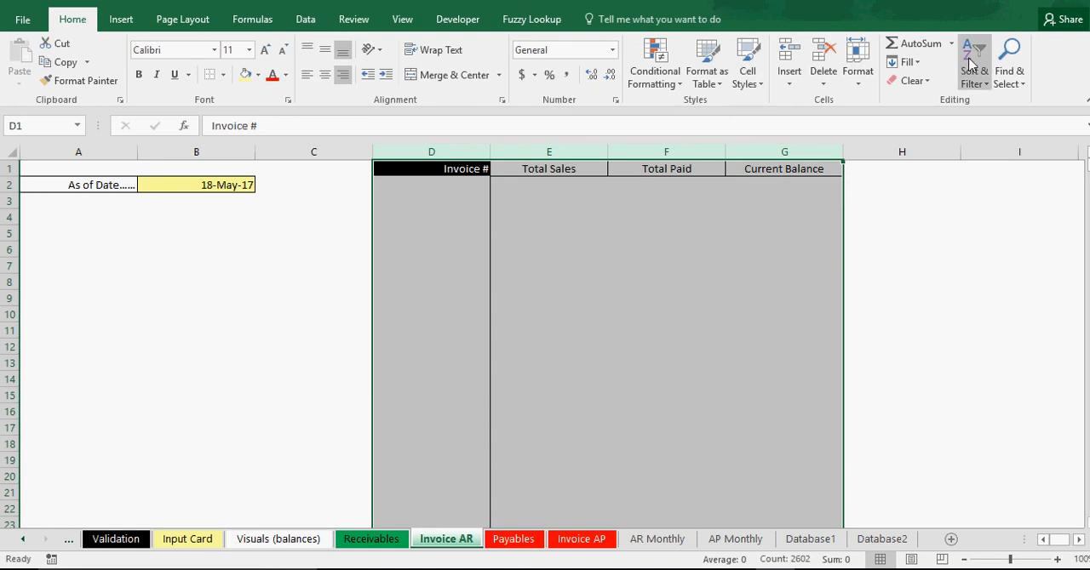
pyautogui.click(1009, 77)
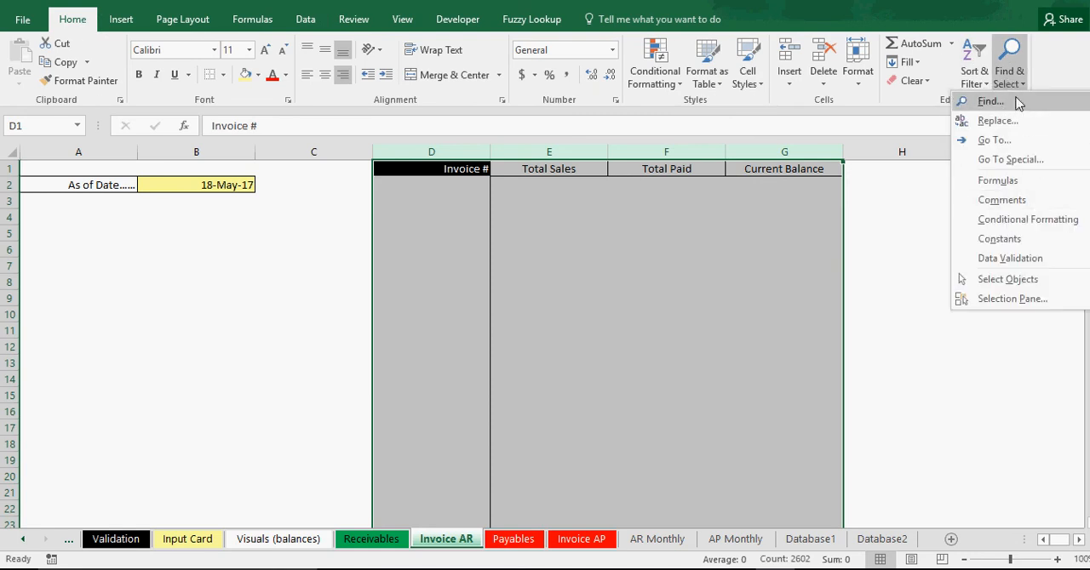
pyautogui.click(974, 73)
pyautogui.click(996, 163)
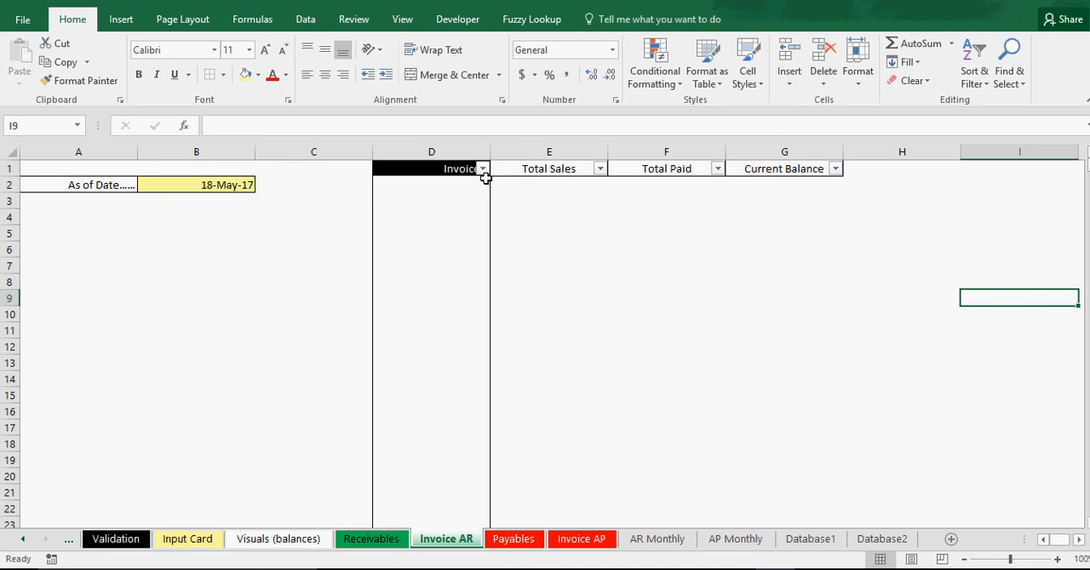
pyautogui.click(448, 230)
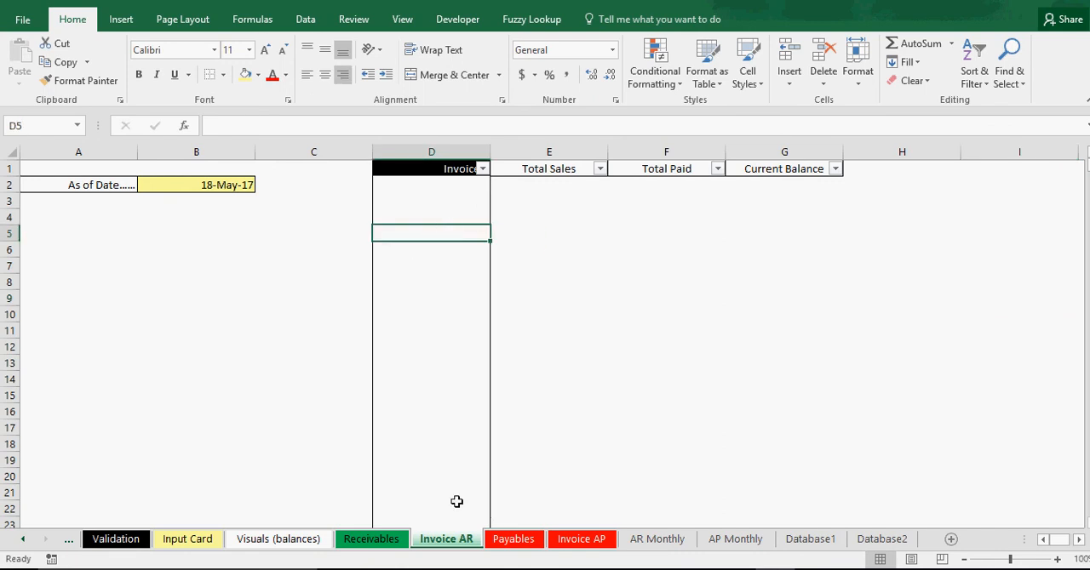
# Review the Receivables sheet's customer list, As of Date cell and the formulas behind Total Sales and Total Paid.
pyautogui.click(366, 542)
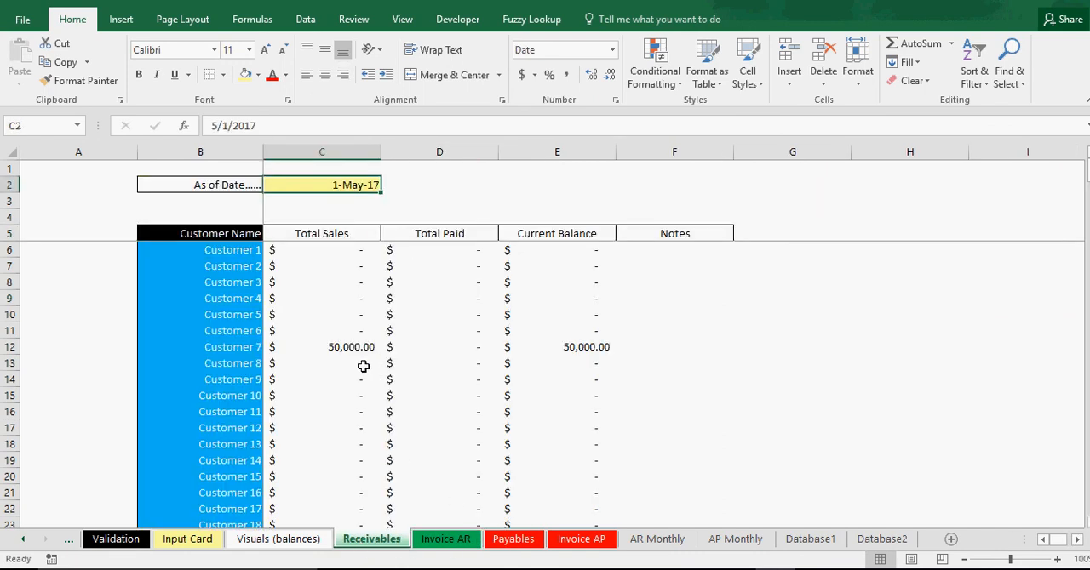
pyautogui.moveTo(244, 253); pyautogui.dragTo(256, 412)
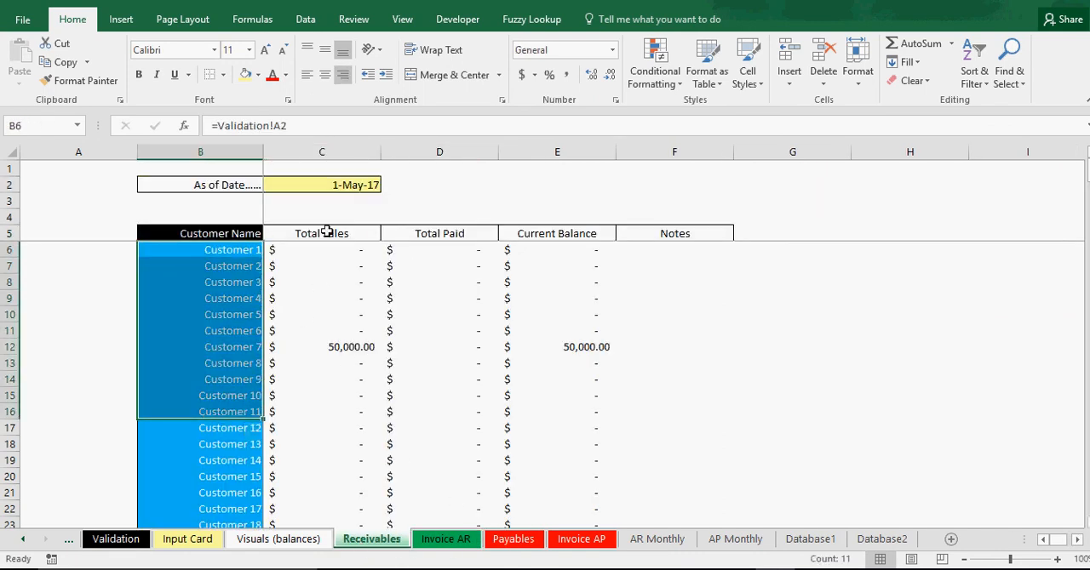
pyautogui.click(334, 183)
pyautogui.click(333, 296)
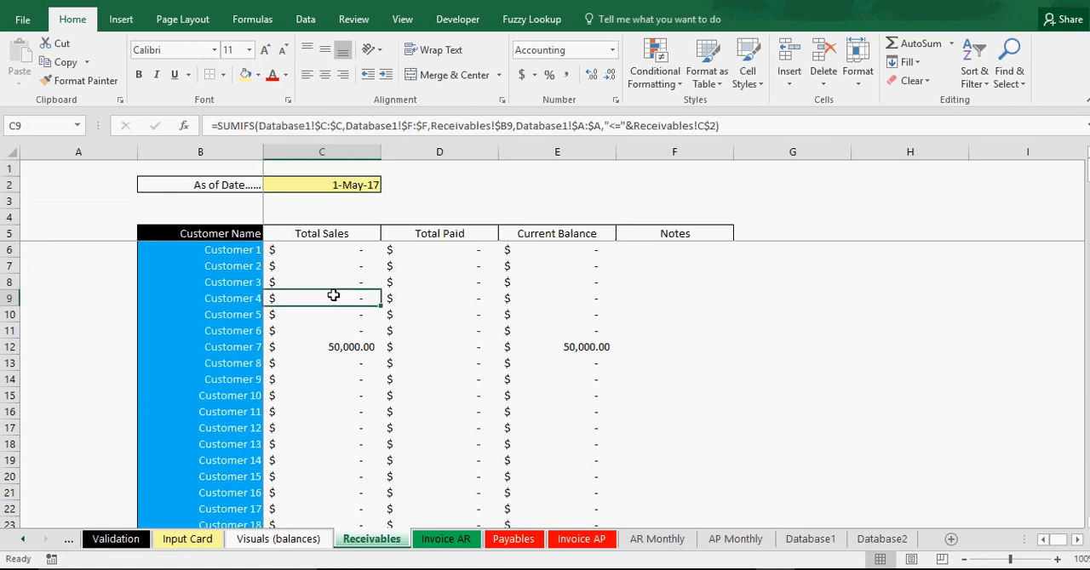
pyautogui.click(421, 298)
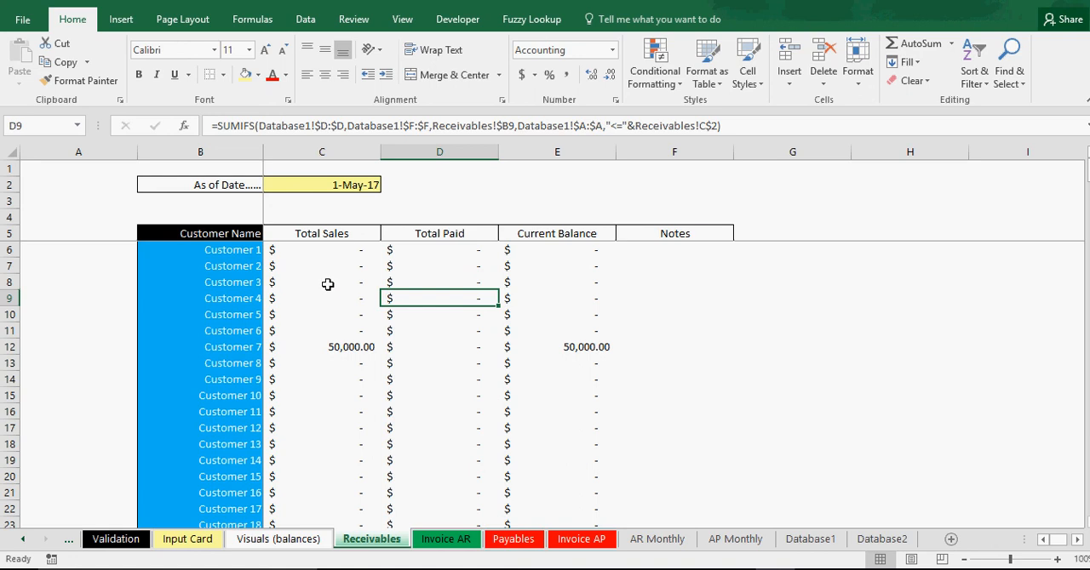
pyautogui.click(229, 252)
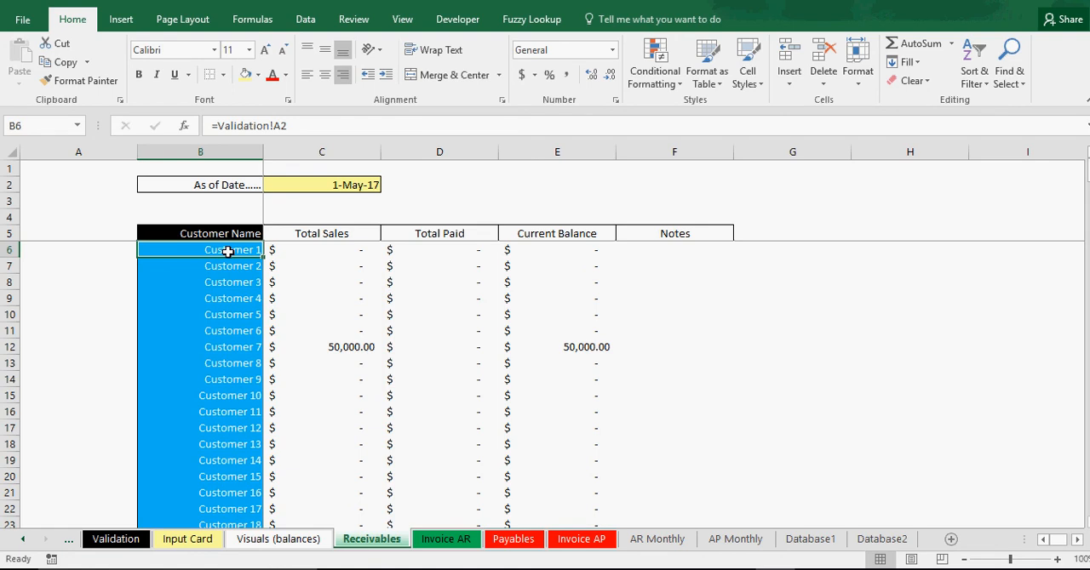
# Review the Payables sheet's vendor list, As of Date cell and the formulas behind Total Owed and Total Paid.
pyautogui.click(515, 540)
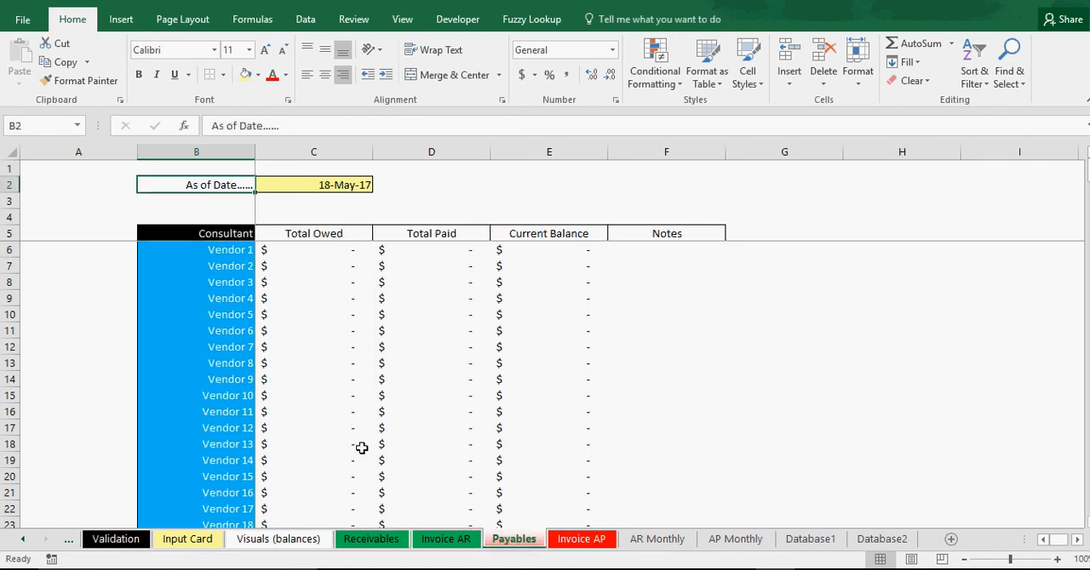
pyautogui.click(246, 252)
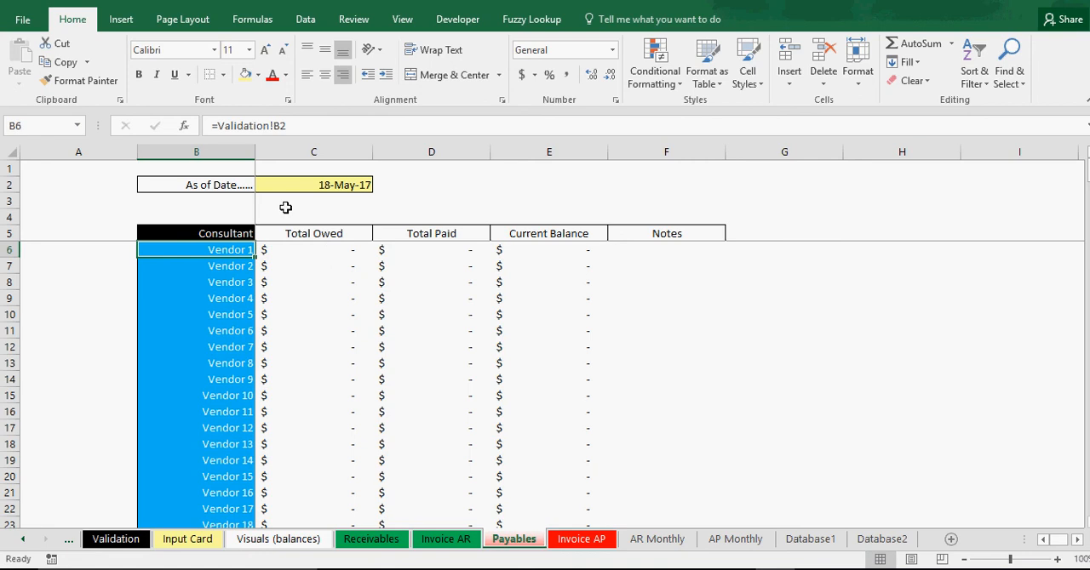
pyautogui.click(332, 185)
pyautogui.click(320, 275)
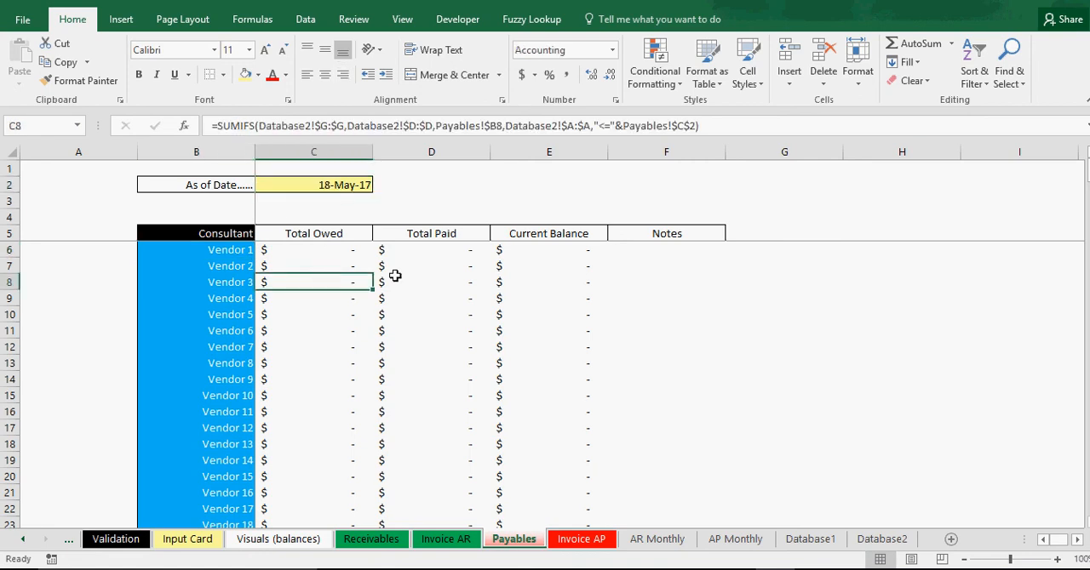
pyautogui.click(433, 278)
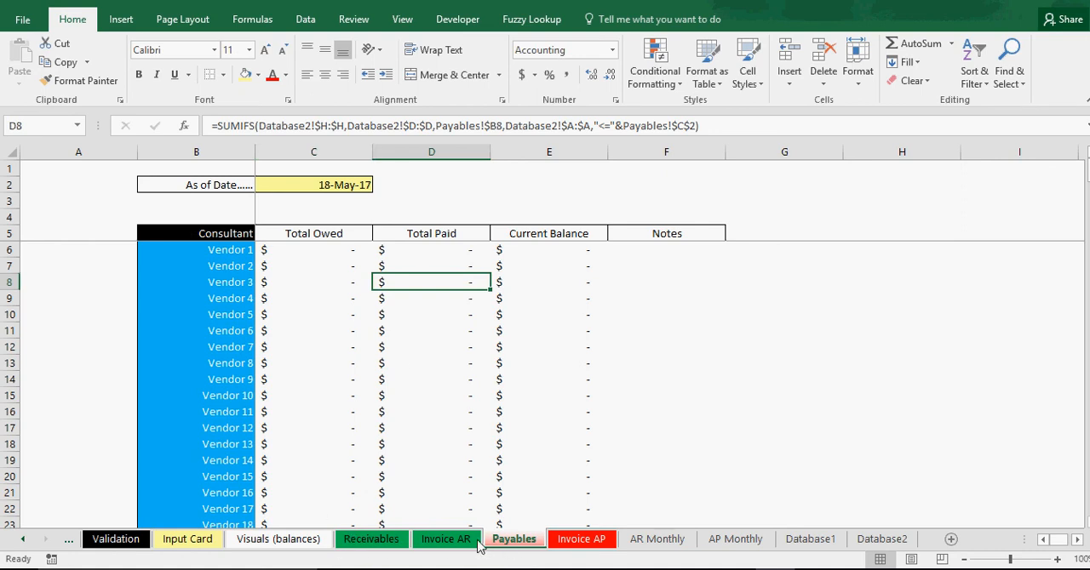
# Examine the AR Monthly sheet's April Total Sales formula and its sections for sales, amount paid and amount owed by customer.
pyautogui.click(374, 540)
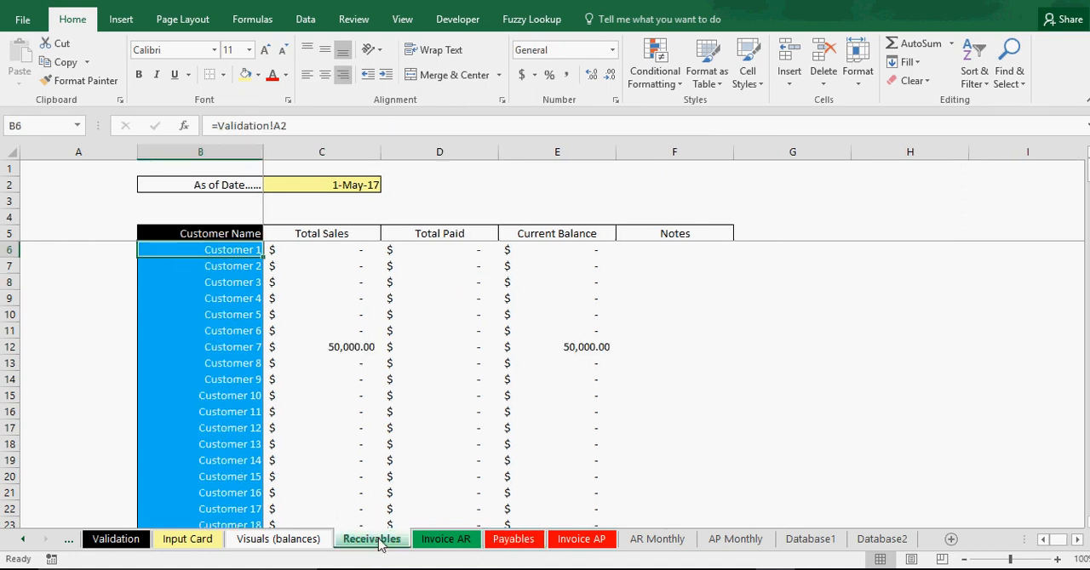
pyautogui.click(712, 544)
pyautogui.click(662, 545)
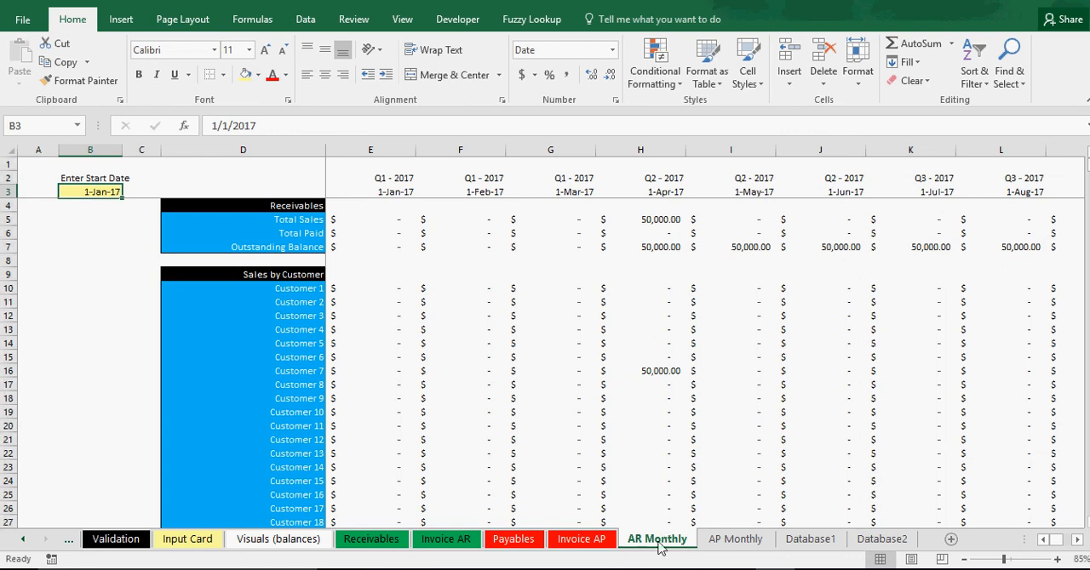
pyautogui.click(662, 219)
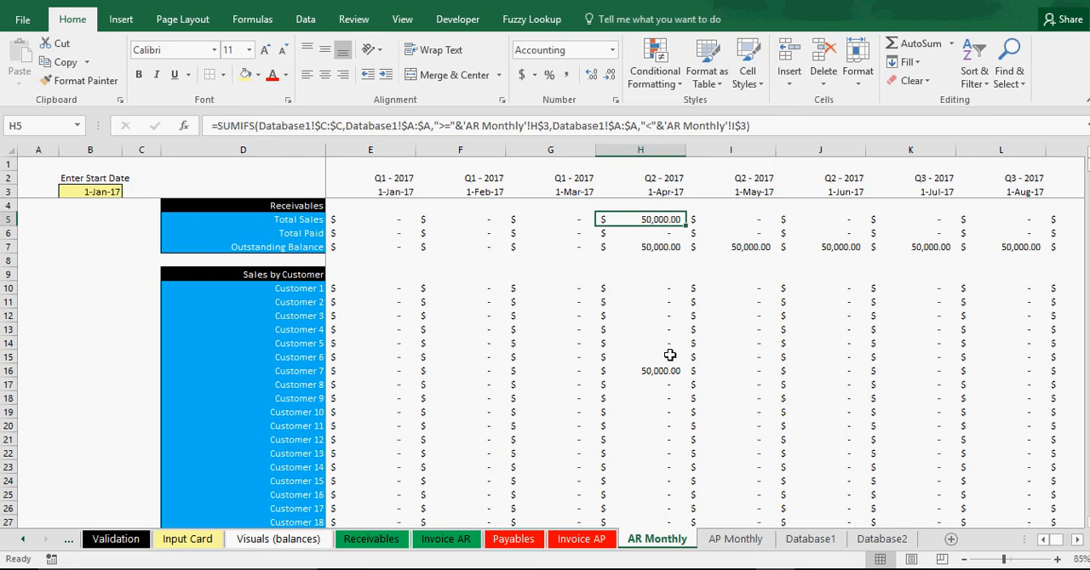
pyautogui.scroll(-20, 694, 387)
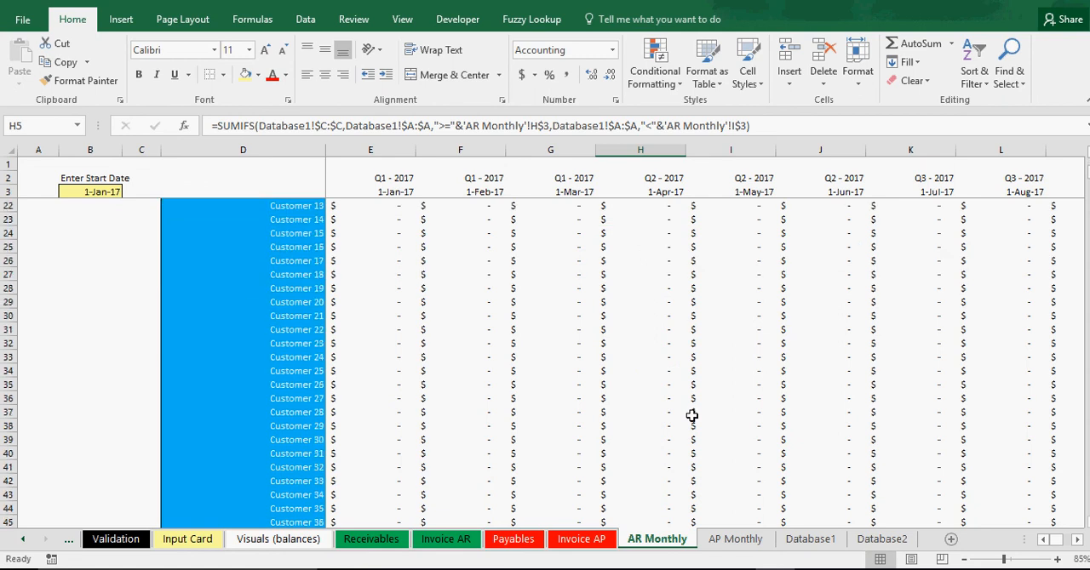
pyautogui.scroll(-20, 691, 418)
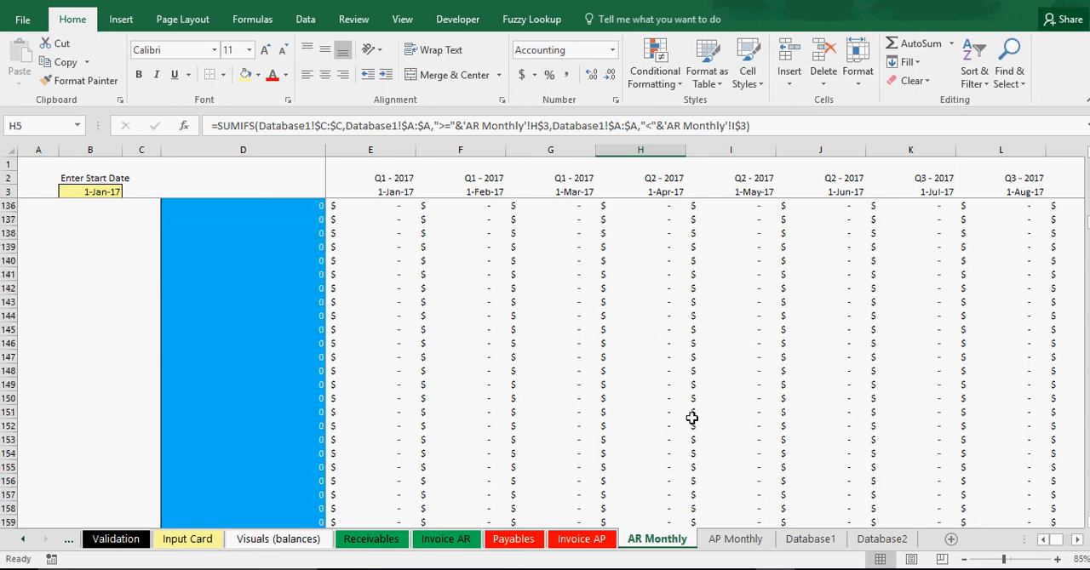
pyautogui.scroll(-5, 693, 420)
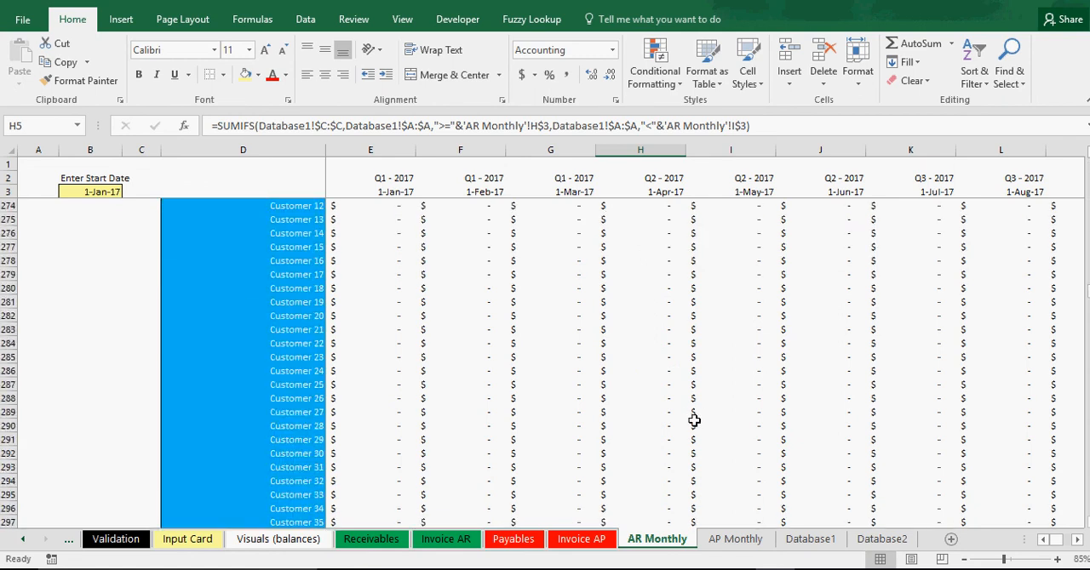
pyautogui.scroll(6, 694, 420)
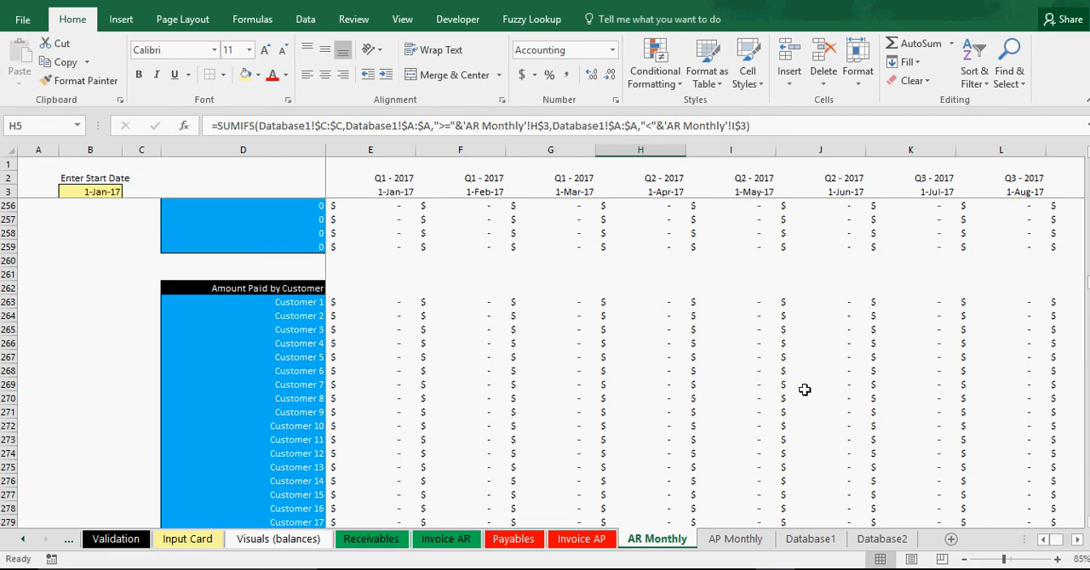
pyautogui.scroll(-4, 804, 390)
pyautogui.moveTo(1088, 289); pyautogui.dragTo(1089, 362)
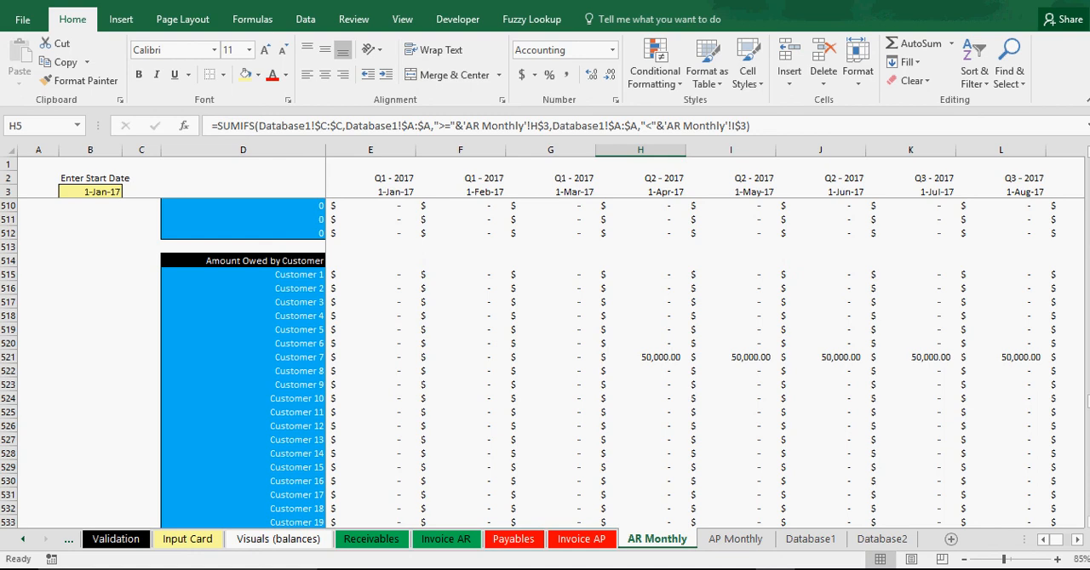
pyautogui.scroll(20, 676, 423)
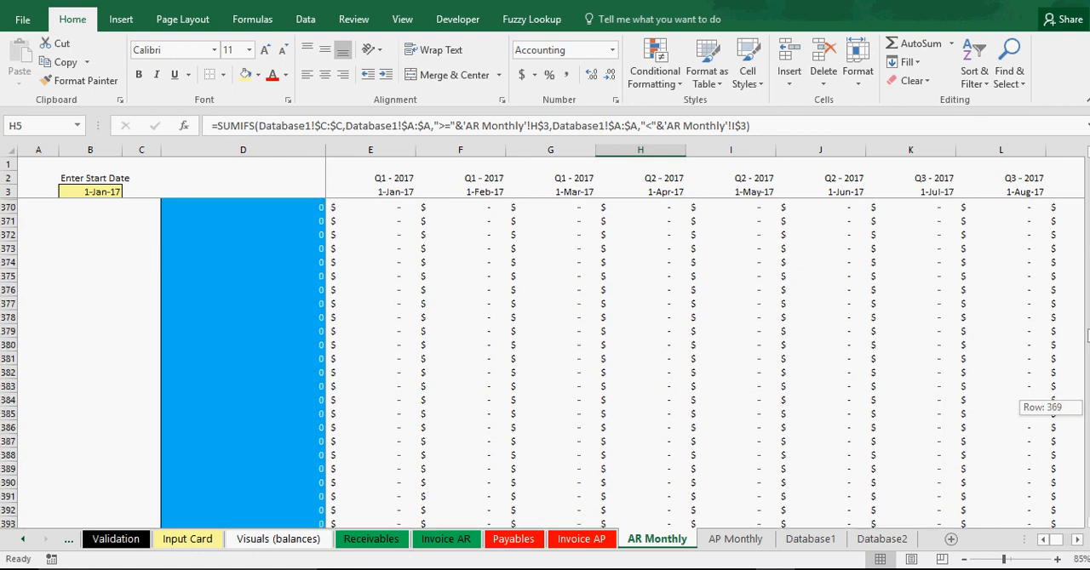
# Set the Date Billed in the Input Card's Invoice Entry form to 8/1/2017 for invoice ts12.
pyautogui.click(186, 539)
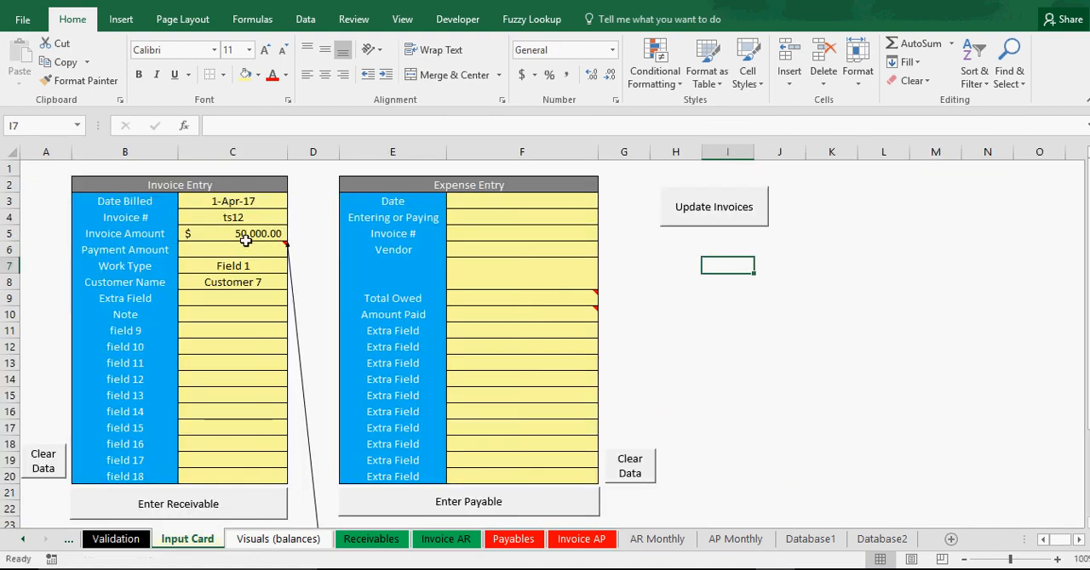
pyautogui.click(247, 282)
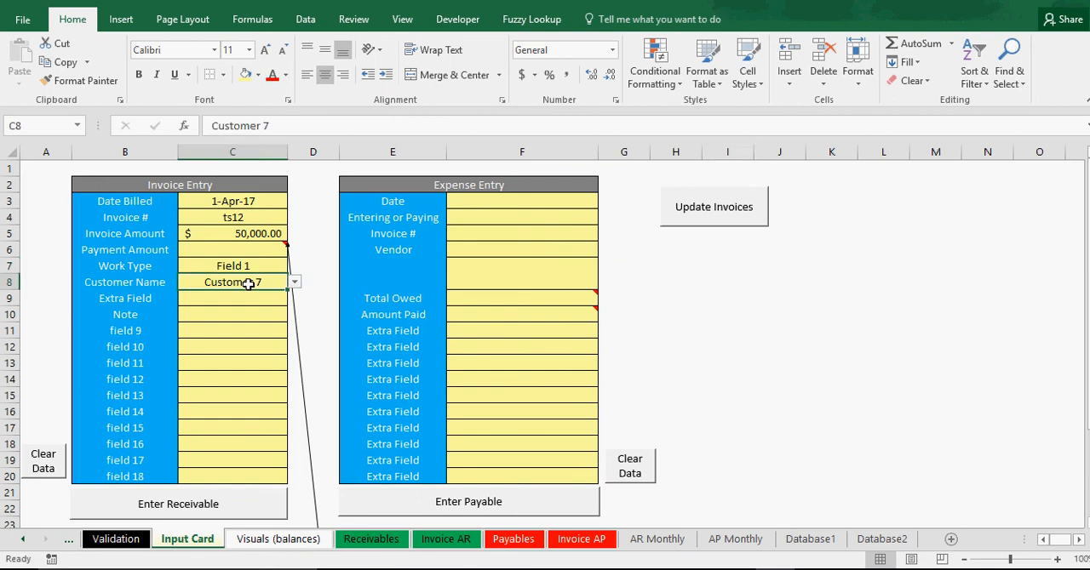
pyautogui.click(244, 218)
pyautogui.click(247, 202)
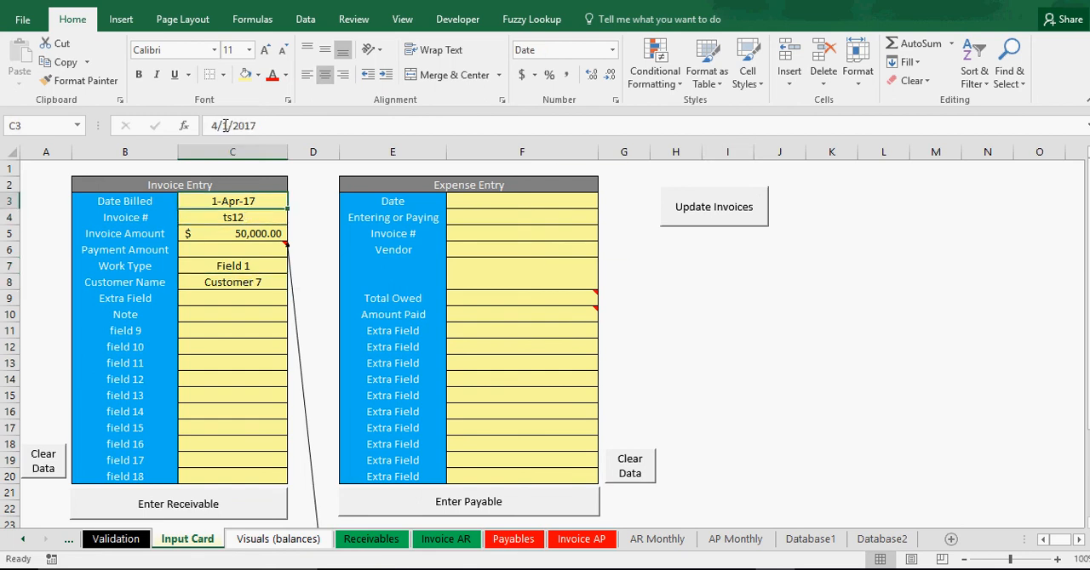
pyautogui.moveTo(216, 125); pyautogui.dragTo(196, 127)
pyautogui.write('8')
pyautogui.press('Return')
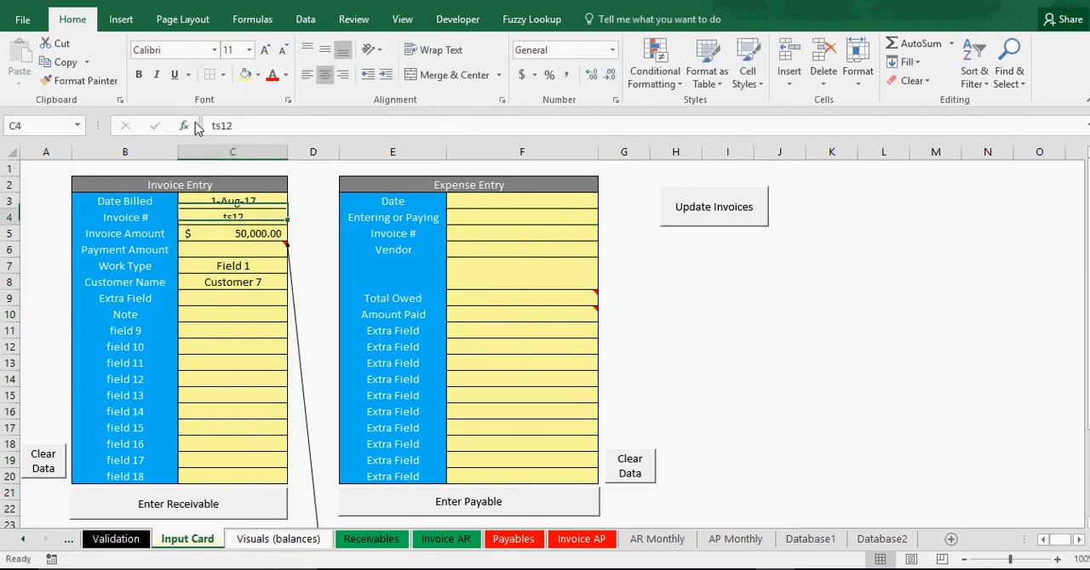
# Replace the Invoice Amount with a Payment Amount of -40000 for invoice ts12 and record the entry as a receivable.
pyautogui.click(239, 233)
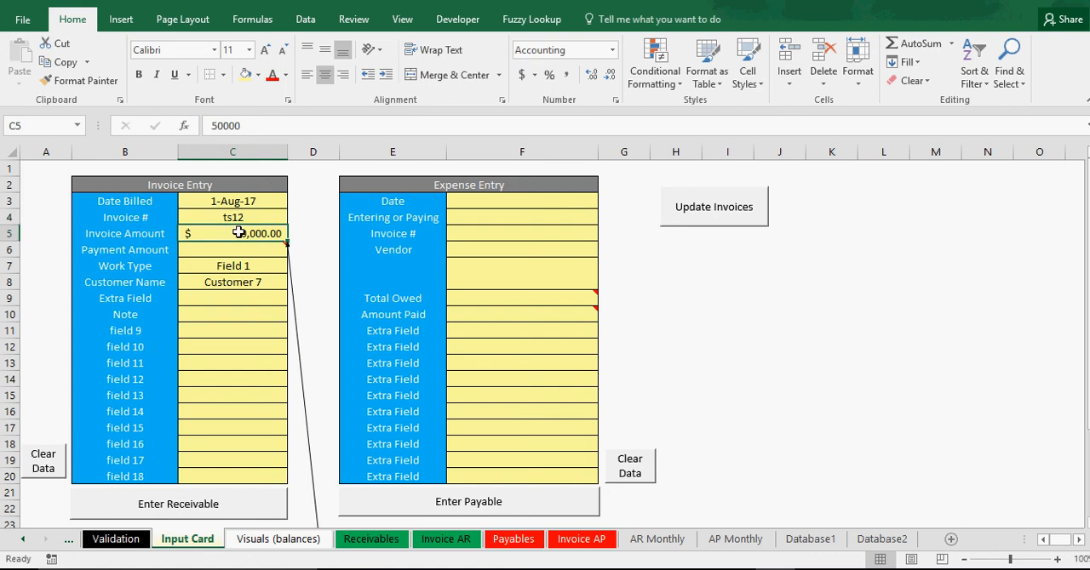
pyautogui.press('Delete')
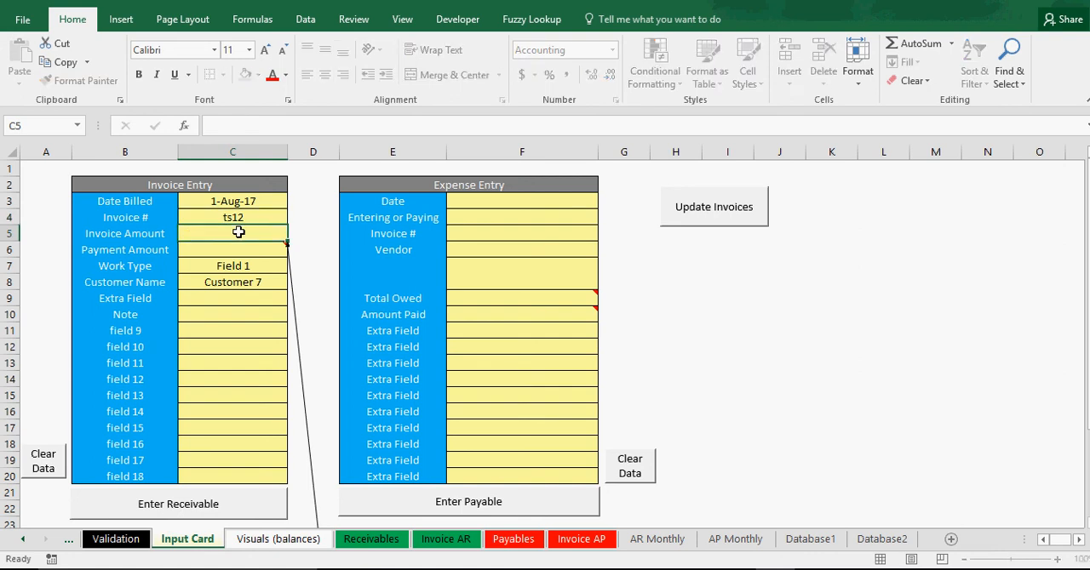
pyautogui.press('Return')
pyautogui.write('-40000')
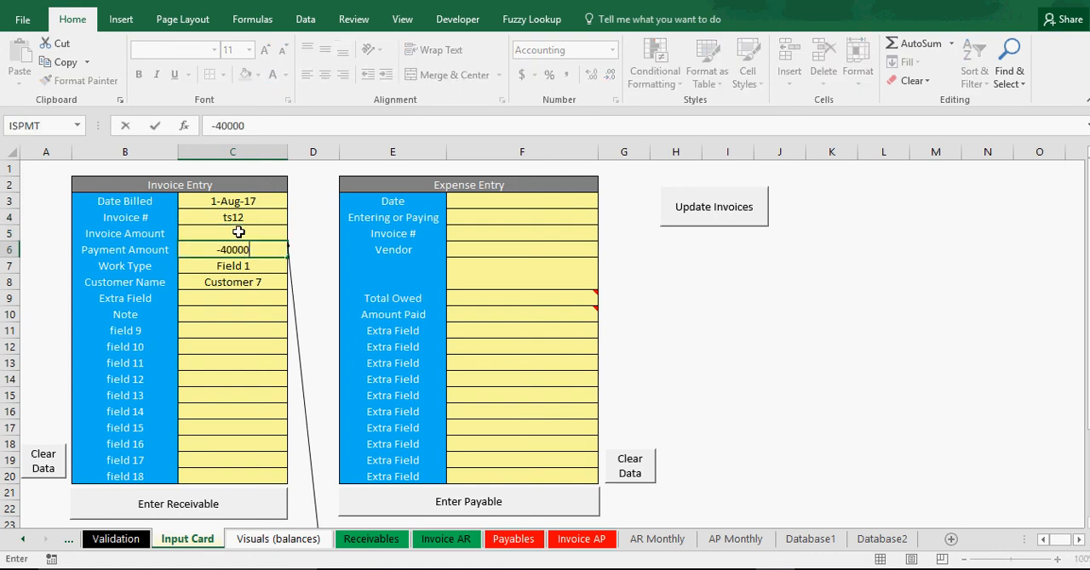
pyautogui.press('Return')
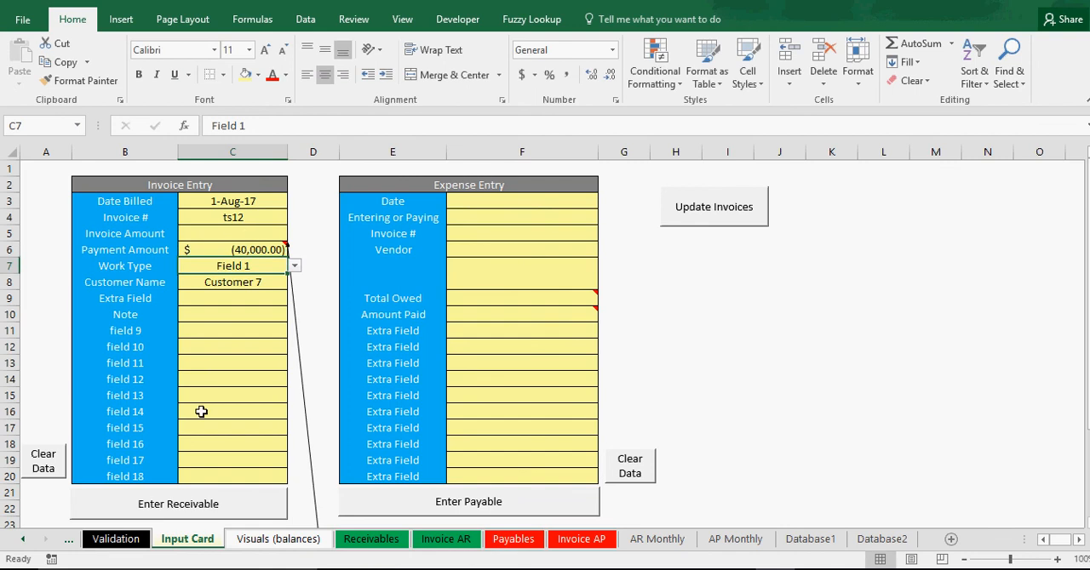
pyautogui.click(205, 510)
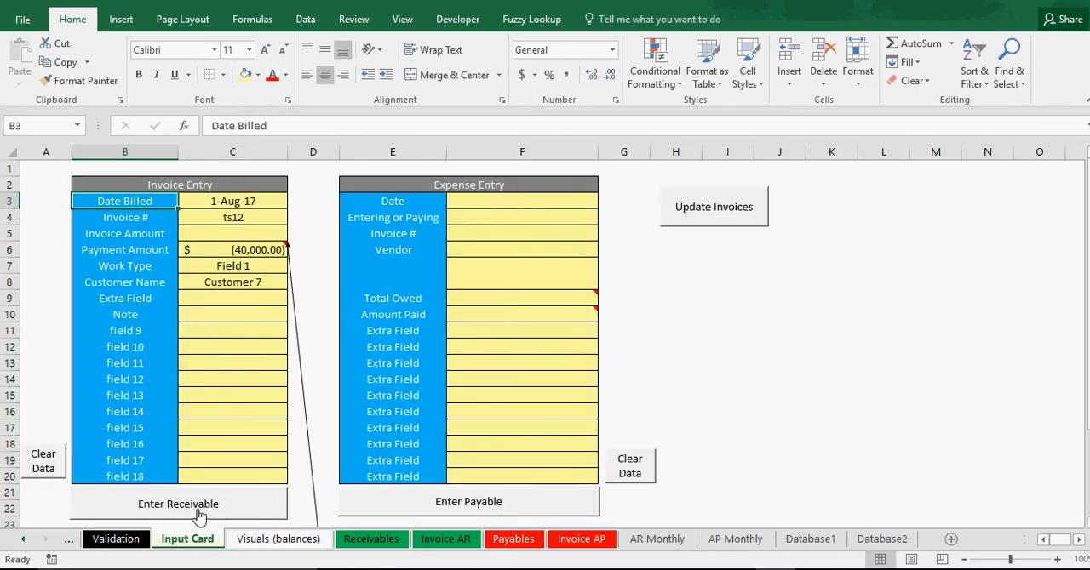
# Set the Receivables sheet's As of Date to 12/1/2017 and check Customer 7's Total Paid and Current Balance.
pyautogui.click(371, 540)
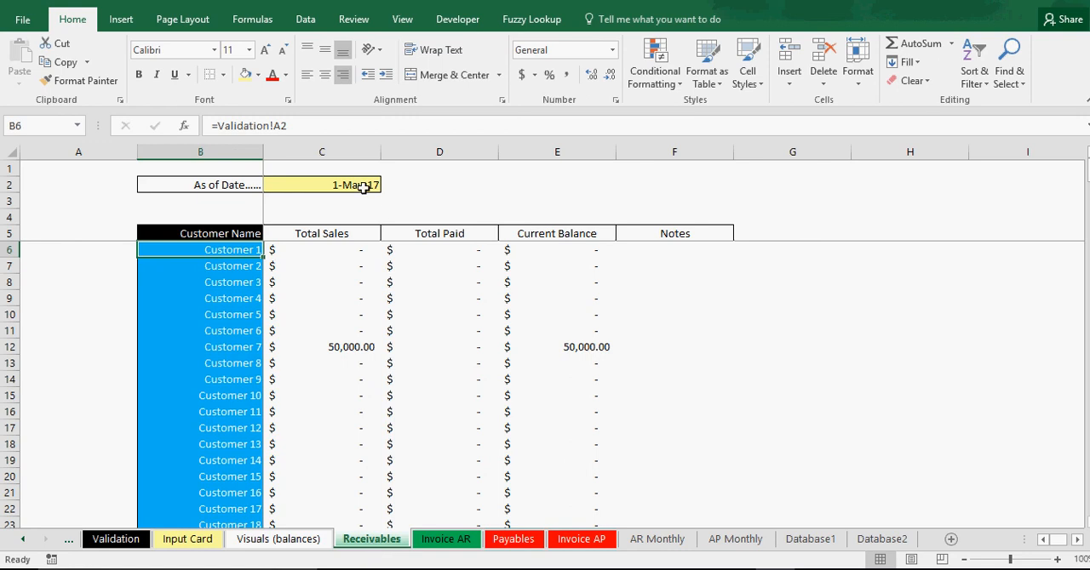
pyautogui.click(364, 187)
pyautogui.click(218, 125)
pyautogui.write('12')
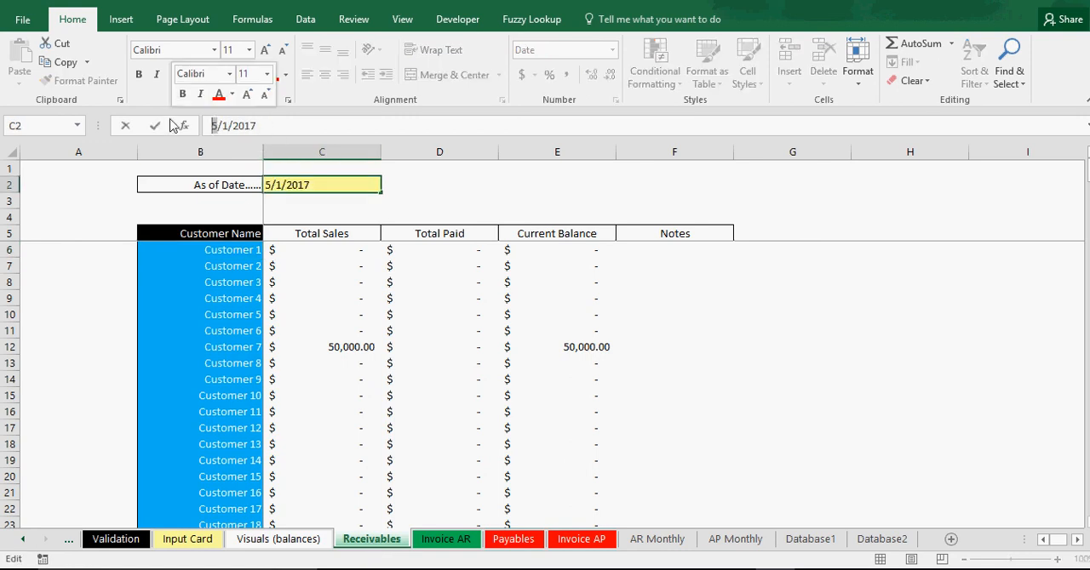
pyautogui.press('Return')
pyautogui.click(441, 350)
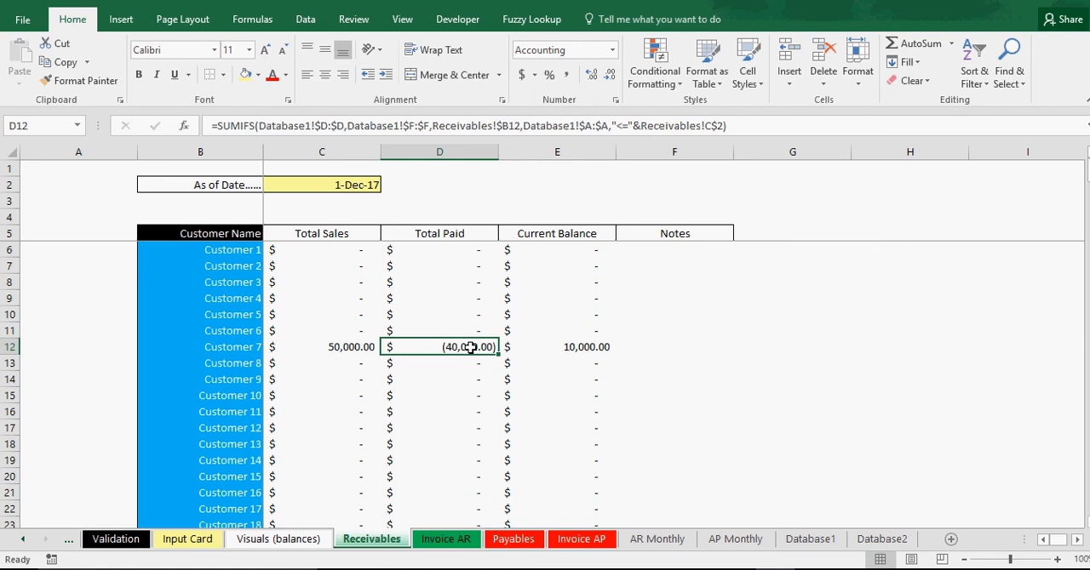
pyautogui.click(570, 347)
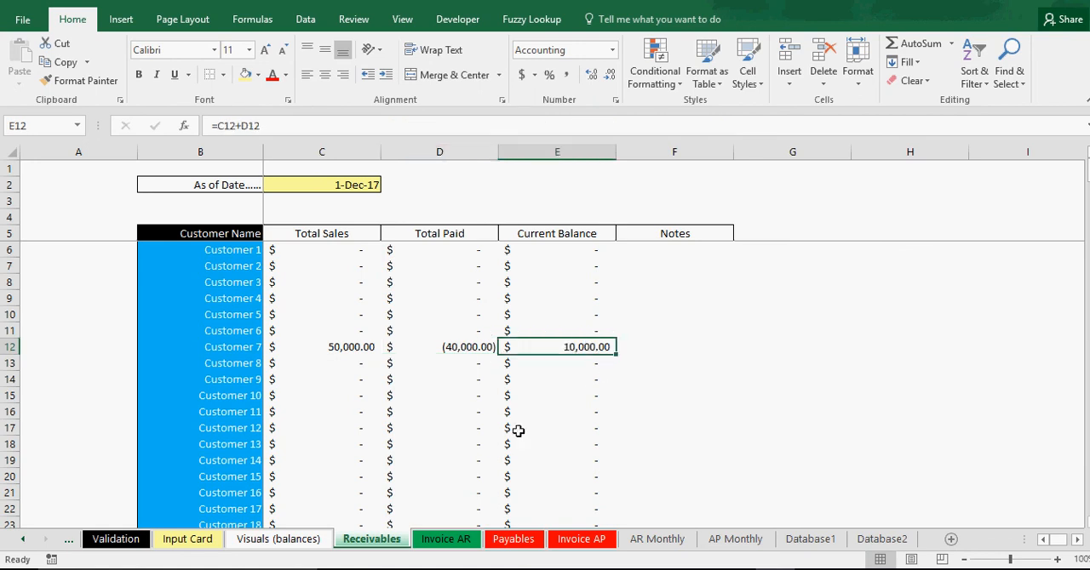
# Run Update Invoices from the Input Card to refresh the invoice list on the Invoice AR sheet.
pyautogui.click(460, 542)
pyautogui.click(452, 202)
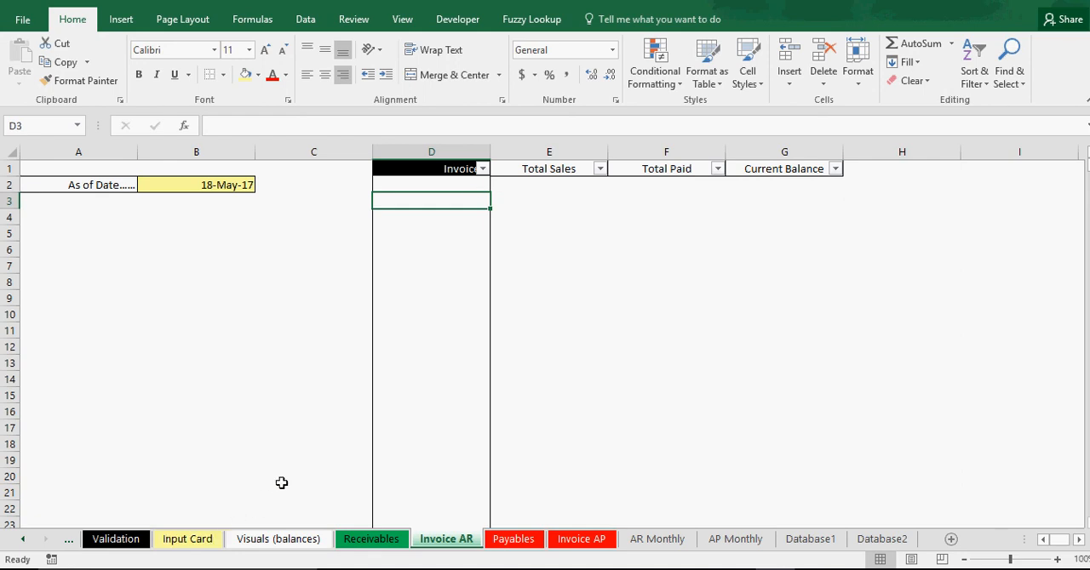
pyautogui.click(187, 539)
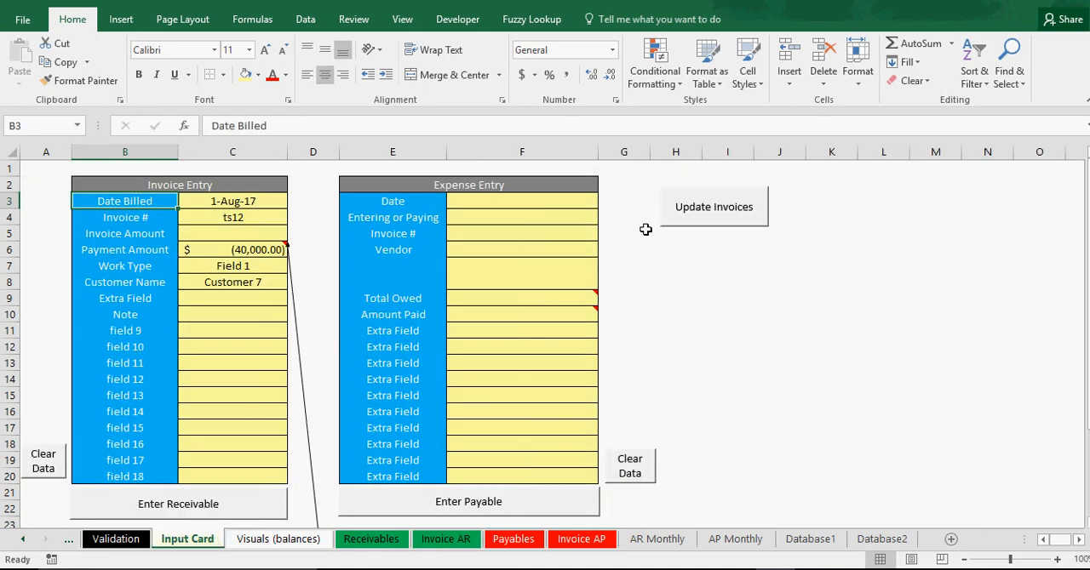
pyautogui.click(704, 212)
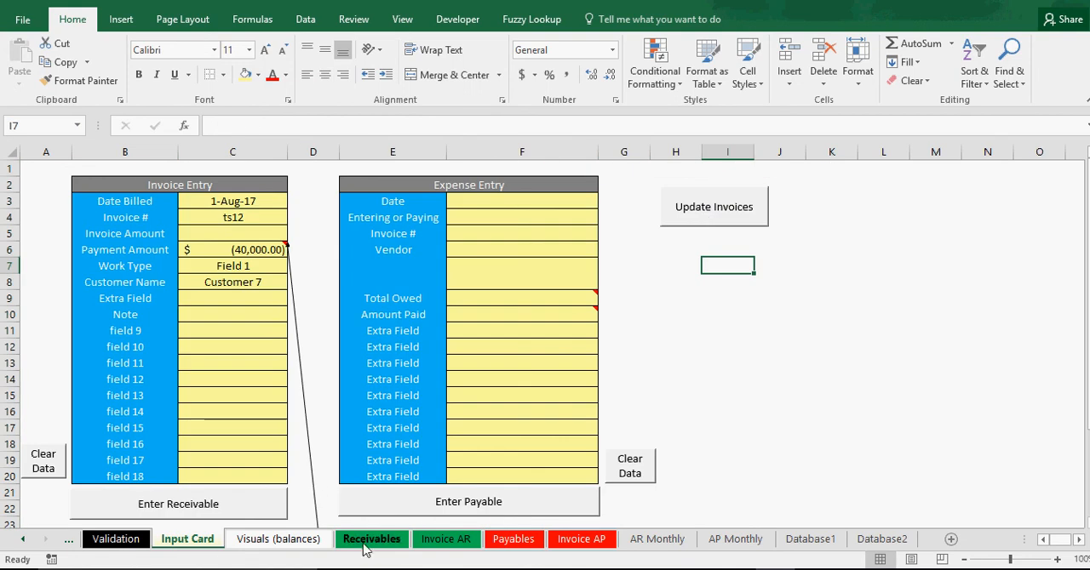
pyautogui.click(367, 545)
pyautogui.click(443, 540)
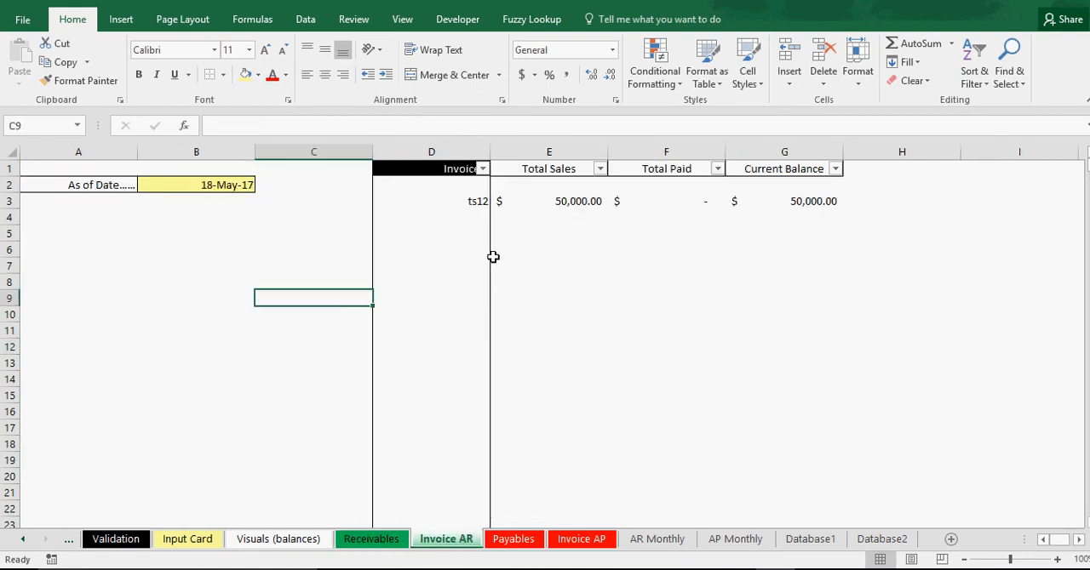
# Filter the Invoice # column of the Invoice AR sheet to ts12 and inspect its Total Sales formula.
pyautogui.click(483, 169)
pyautogui.click(321, 352)
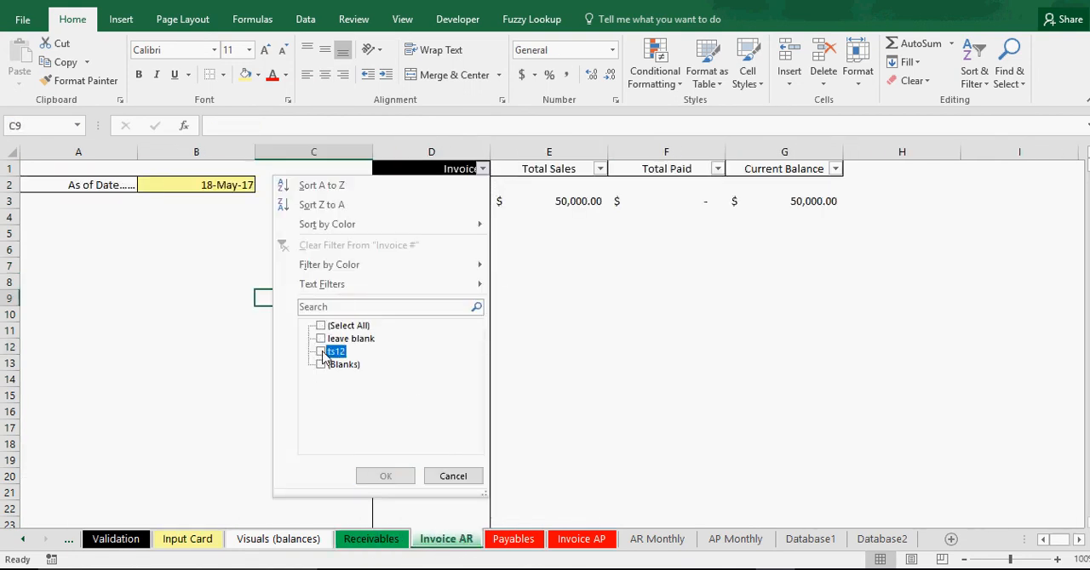
pyautogui.click(384, 476)
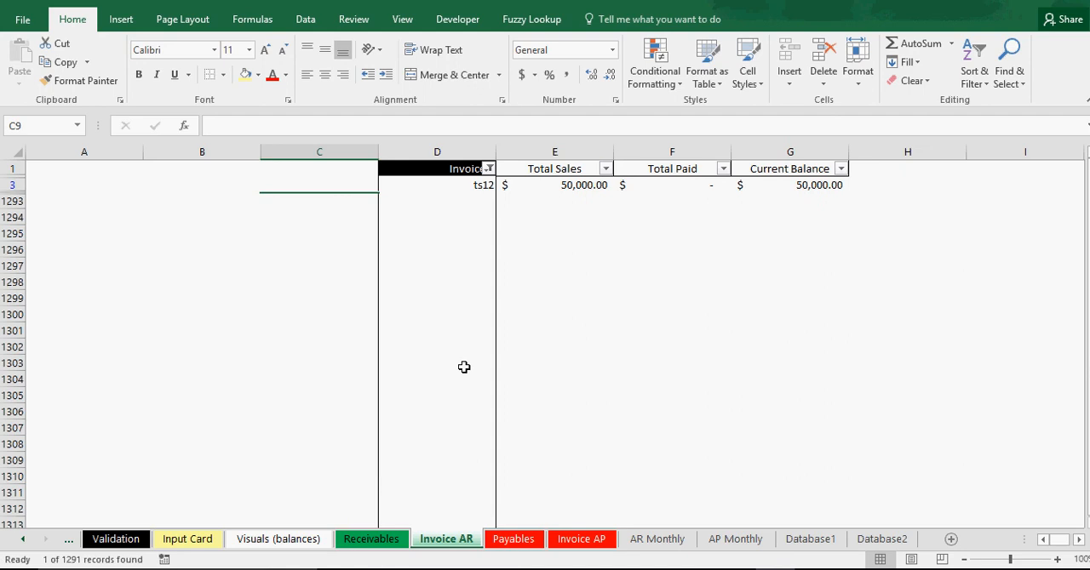
pyautogui.click(448, 320)
pyautogui.click(577, 184)
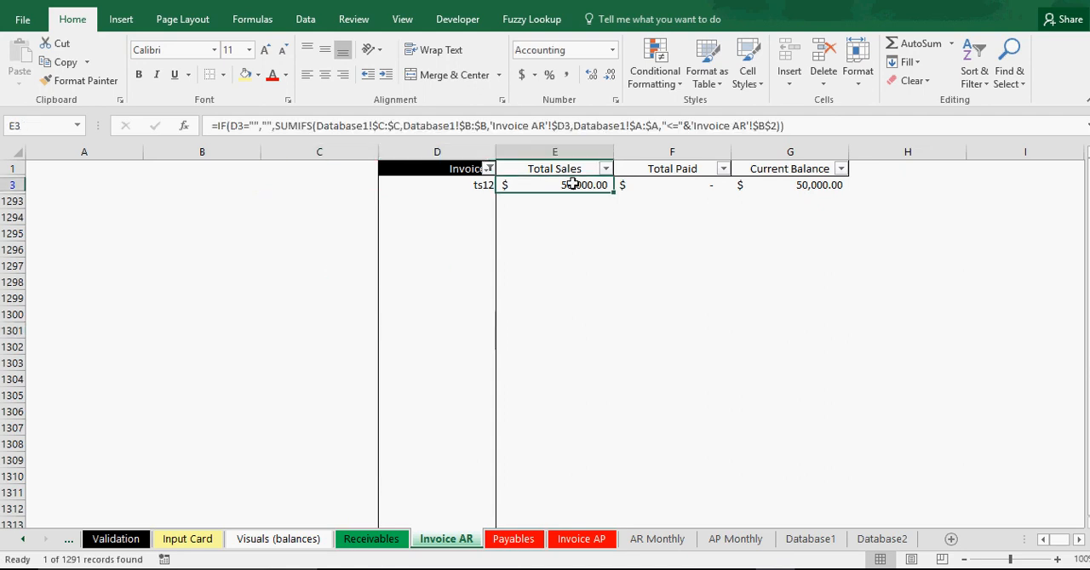
# Reset the Invoice # filter on the Invoice AR sheet to include all values.
pyautogui.click(488, 169)
pyautogui.click(328, 326)
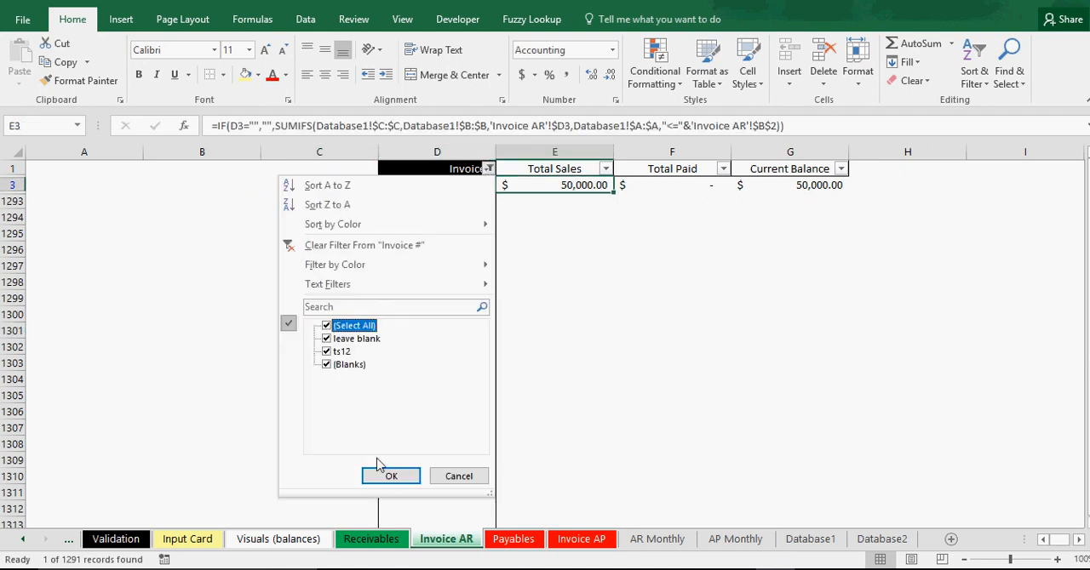
pyautogui.click(389, 476)
# Set the As of Date on the Invoice AR sheet to 12/1/2017.
pyautogui.click(204, 182)
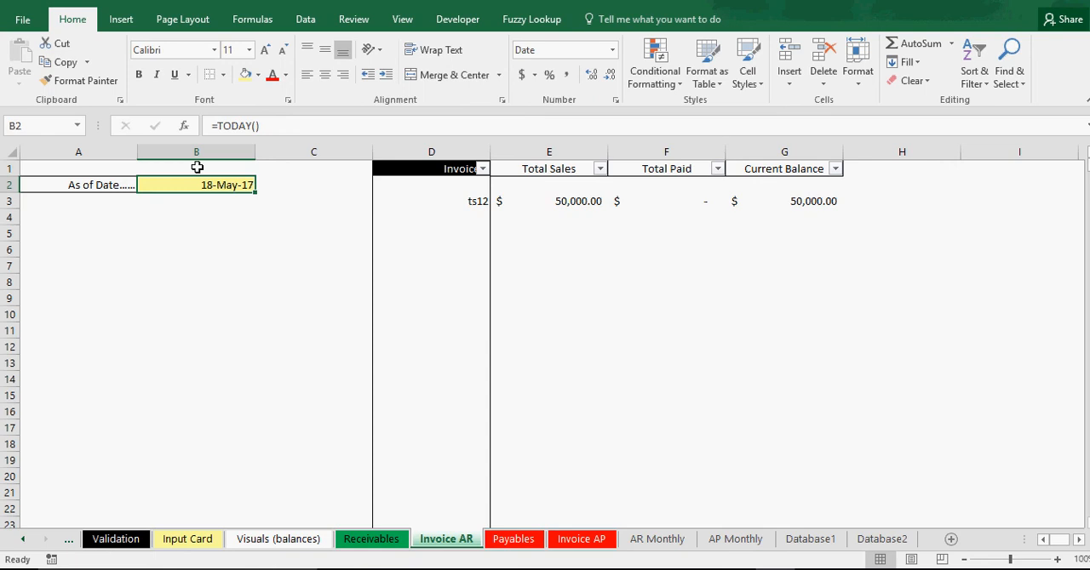
pyautogui.write('12/1/2017')
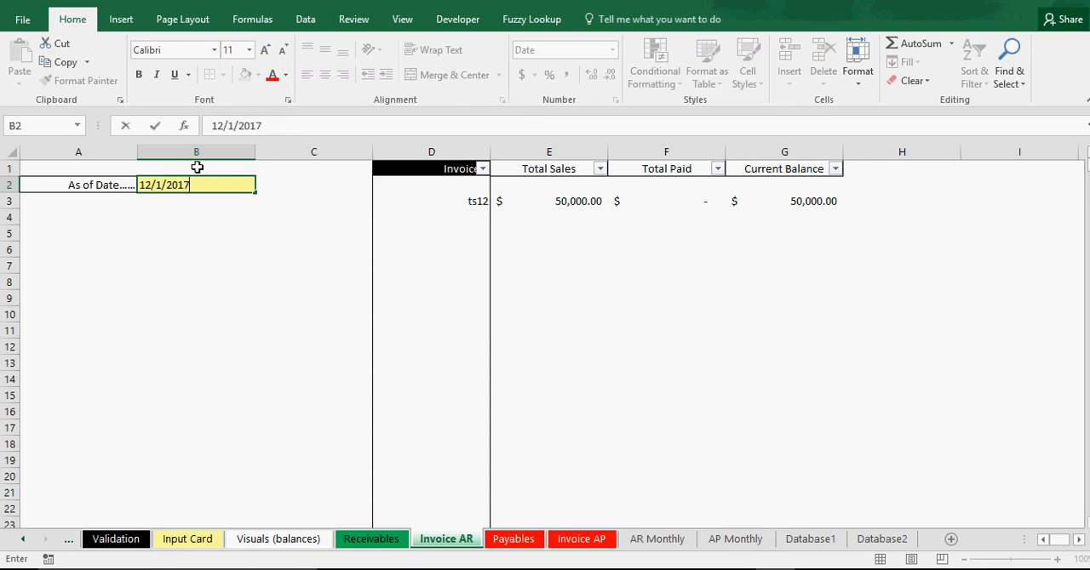
pyautogui.press('Return')
# Filter the Invoice # column to ts12 and inspect that invoice's totals and Current Balance formula.
pyautogui.click(483, 169)
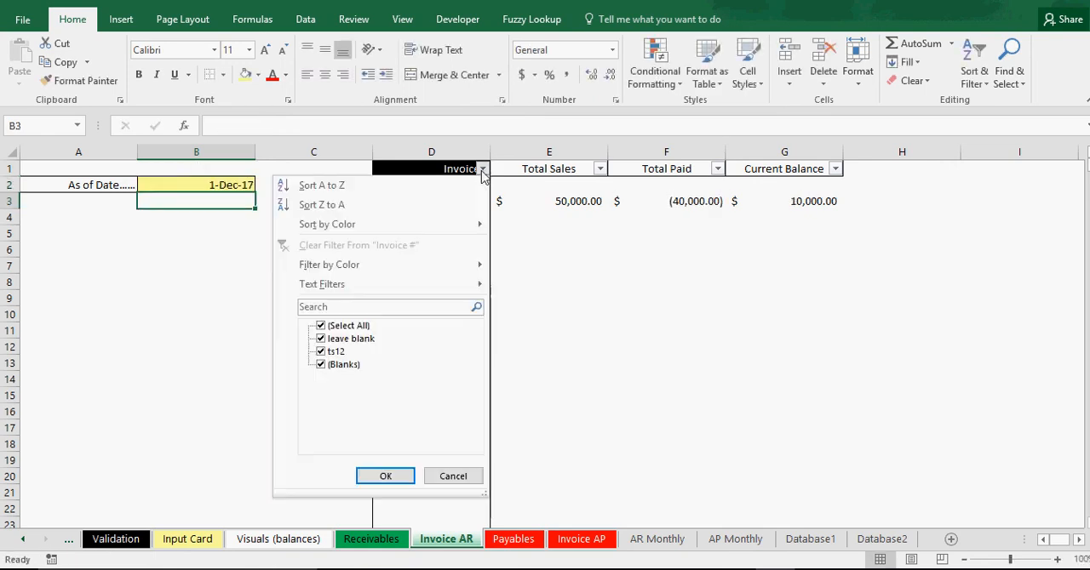
pyautogui.click(341, 325)
pyautogui.click(322, 352)
pyautogui.click(385, 476)
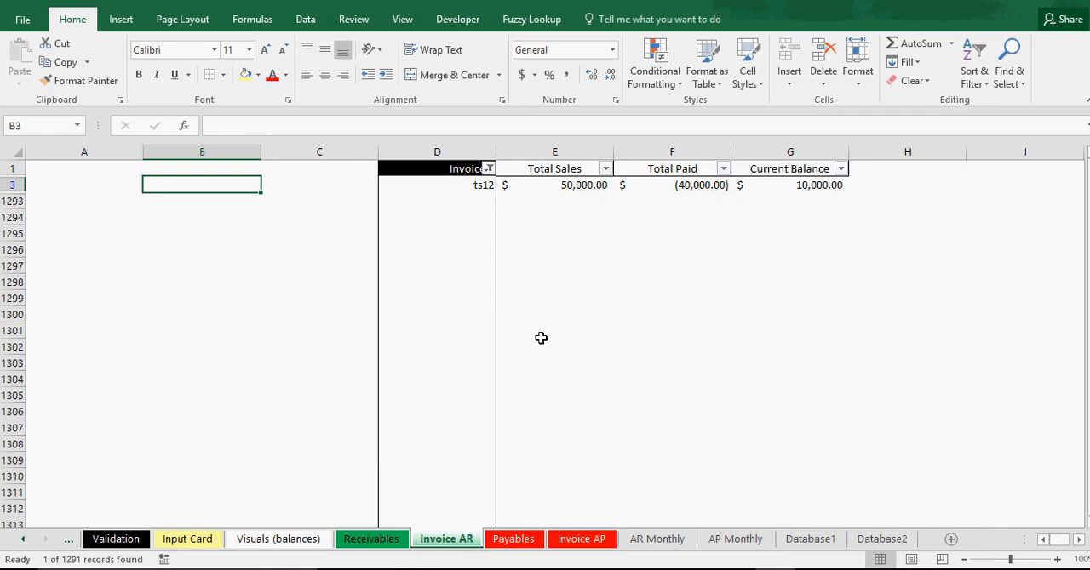
pyautogui.moveTo(559, 186); pyautogui.dragTo(857, 177)
pyautogui.click(786, 184)
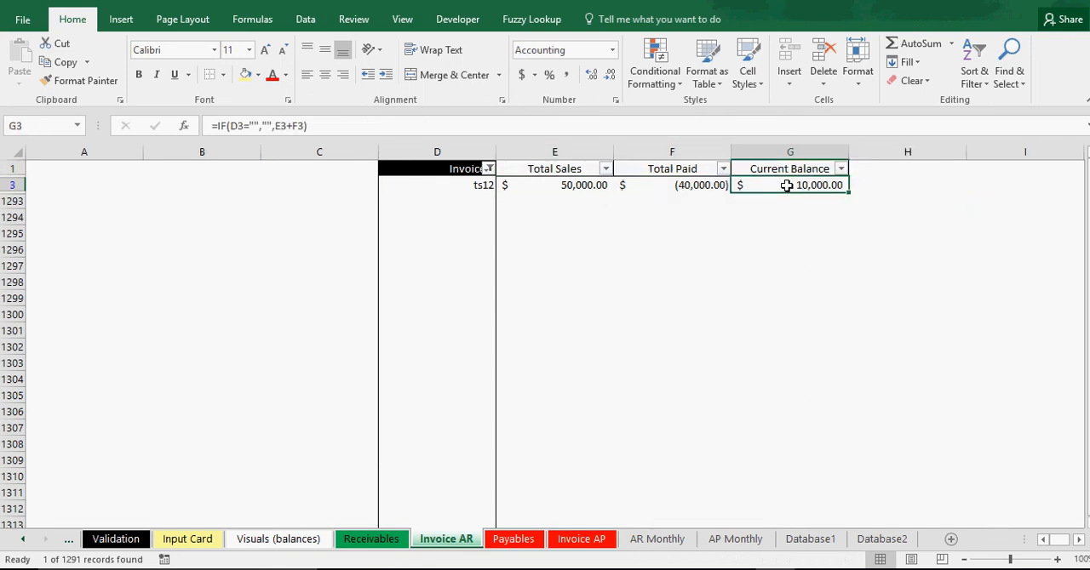
# Restore all values in the Invoice # filter on the Invoice AR sheet and save the workbook.
pyautogui.click(487, 169)
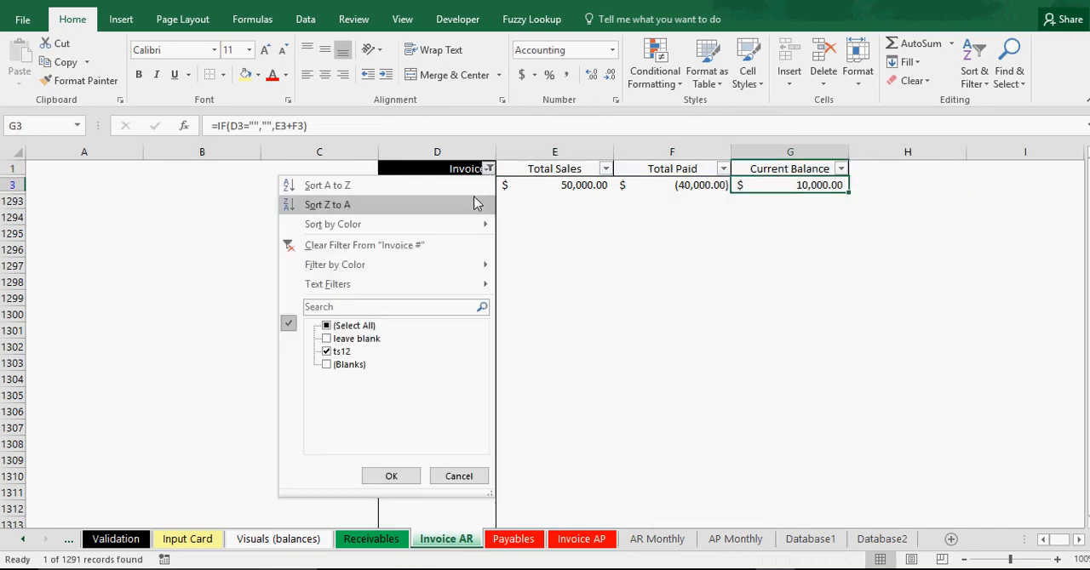
pyautogui.click(329, 326)
pyautogui.click(385, 476)
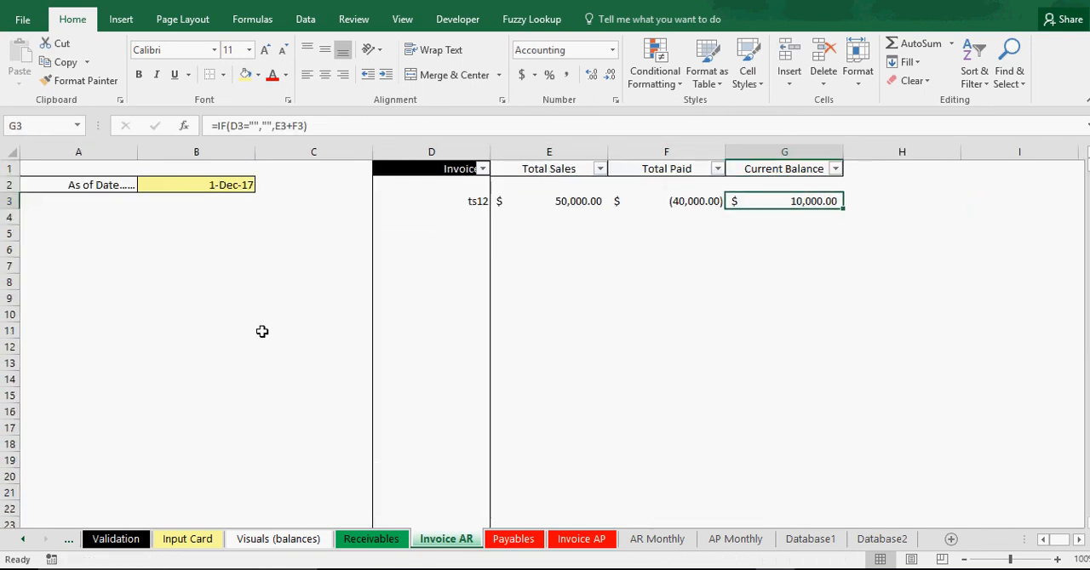
pyautogui.click(235, 314)
pyautogui.hotkey('ctrl', 's')
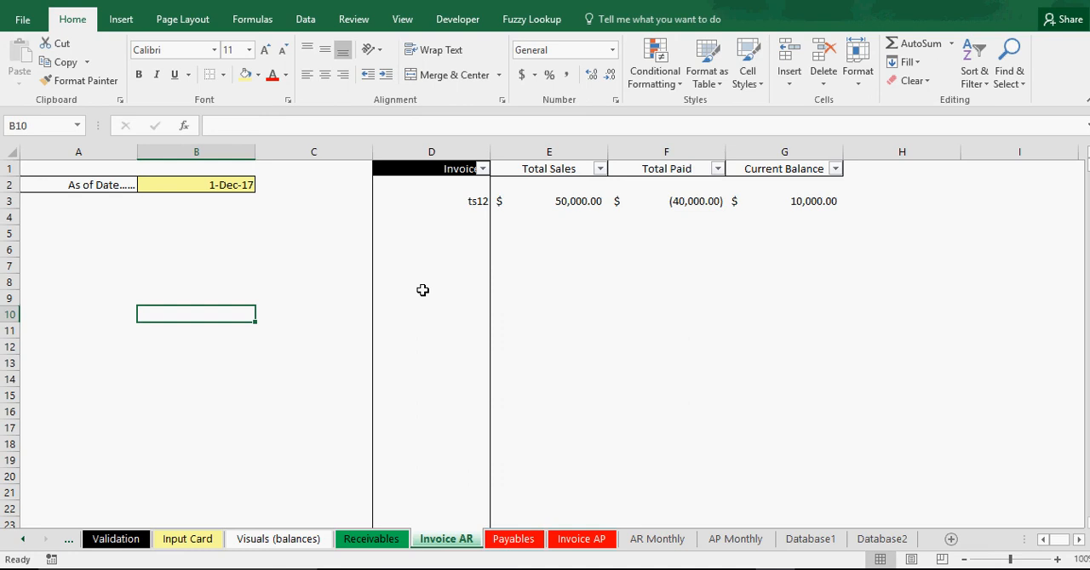
# Examine the AR Monthly sheet's Outstanding Balance from April through July 2017 and the Total Paid formula for August 2017.
pyautogui.click(668, 545)
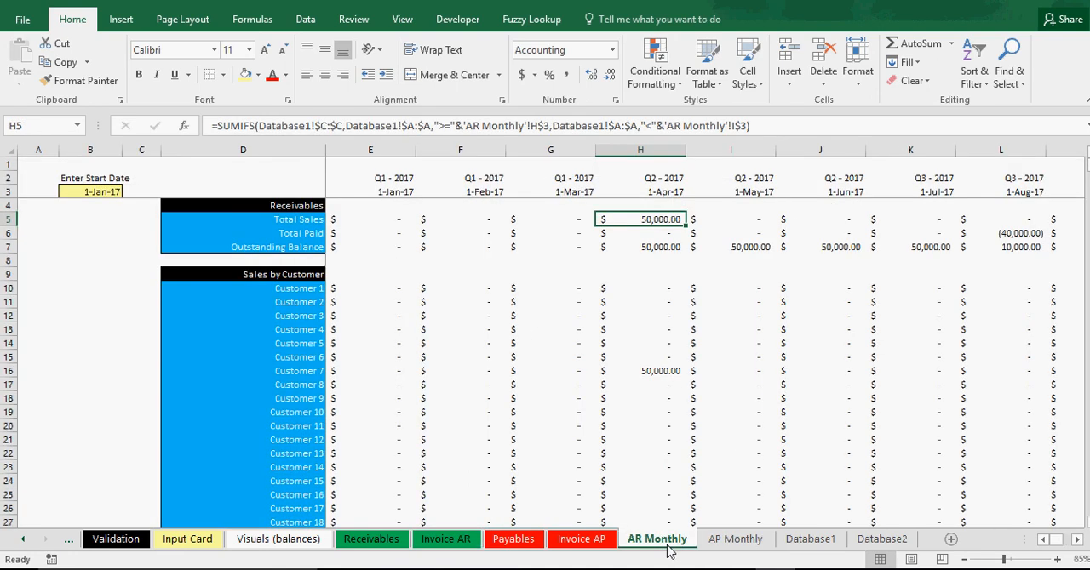
pyautogui.click(1077, 542)
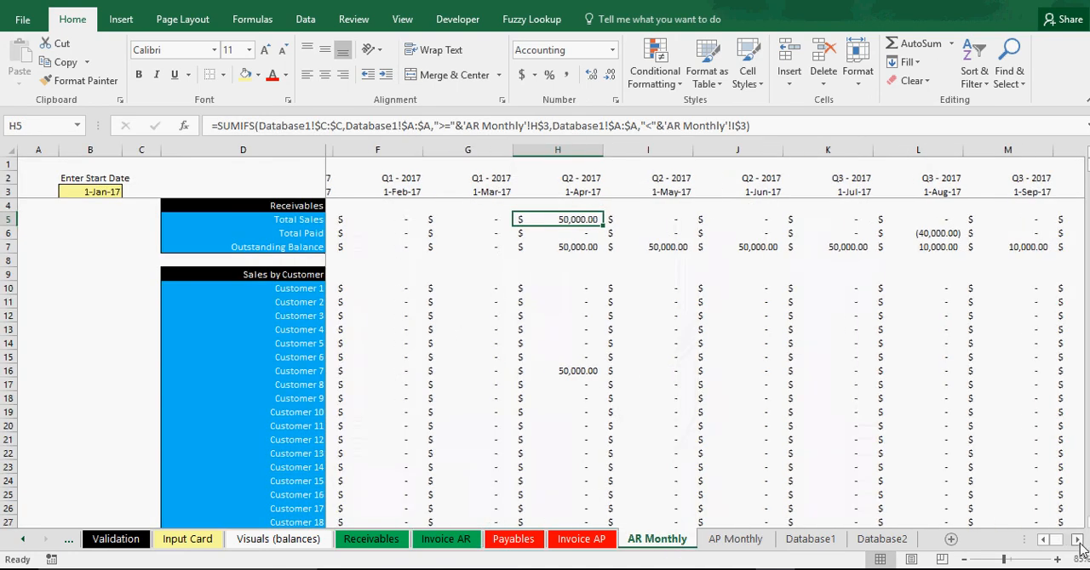
pyautogui.click(1077, 542)
pyautogui.click(480, 247)
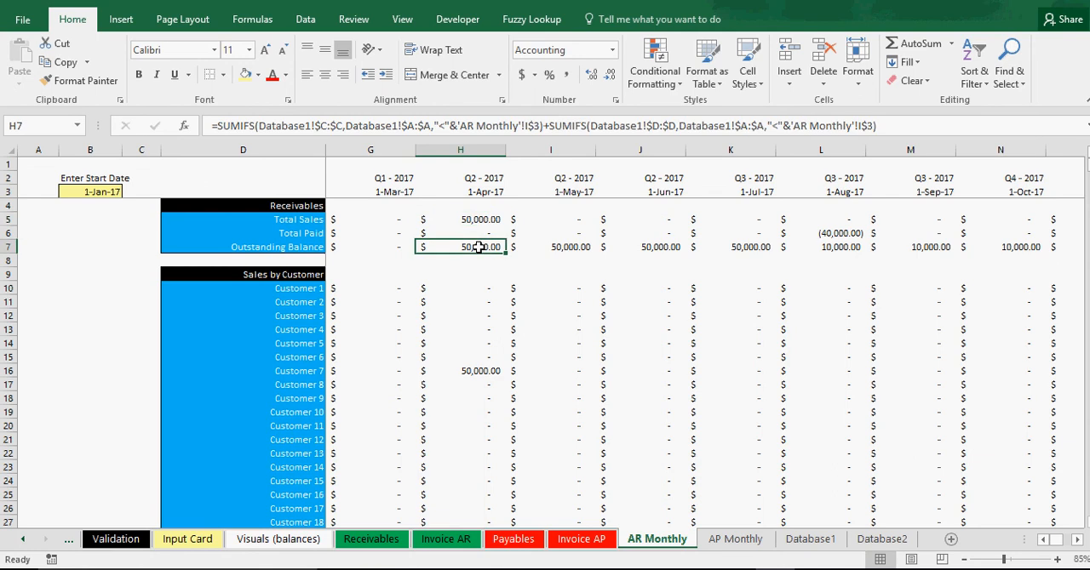
pyautogui.moveTo(479, 247); pyautogui.dragTo(749, 247)
pyautogui.click(838, 230)
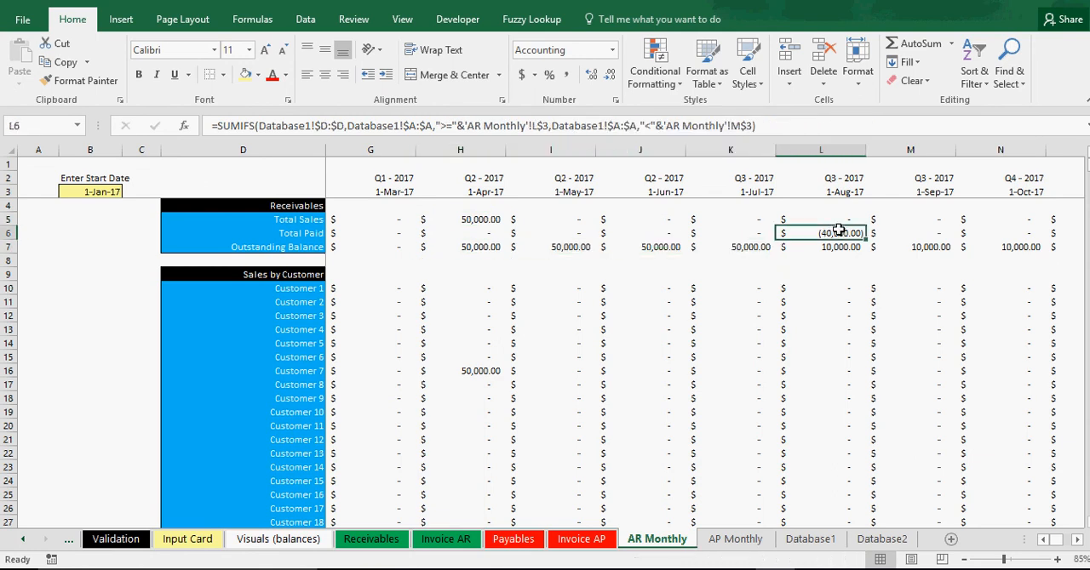
# Examine the AR Analysis chart on the Visuals (balances) sheet for sales, payments and outstanding balance by month.
pyautogui.click(273, 540)
pyautogui.scroll(1, 663, 440)
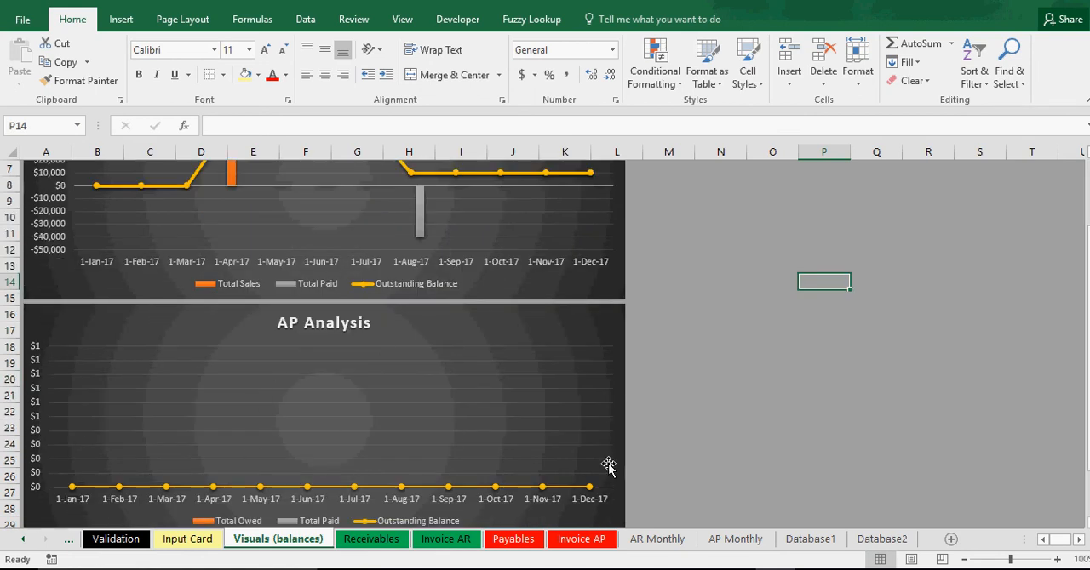
pyautogui.scroll(2, 365, 394)
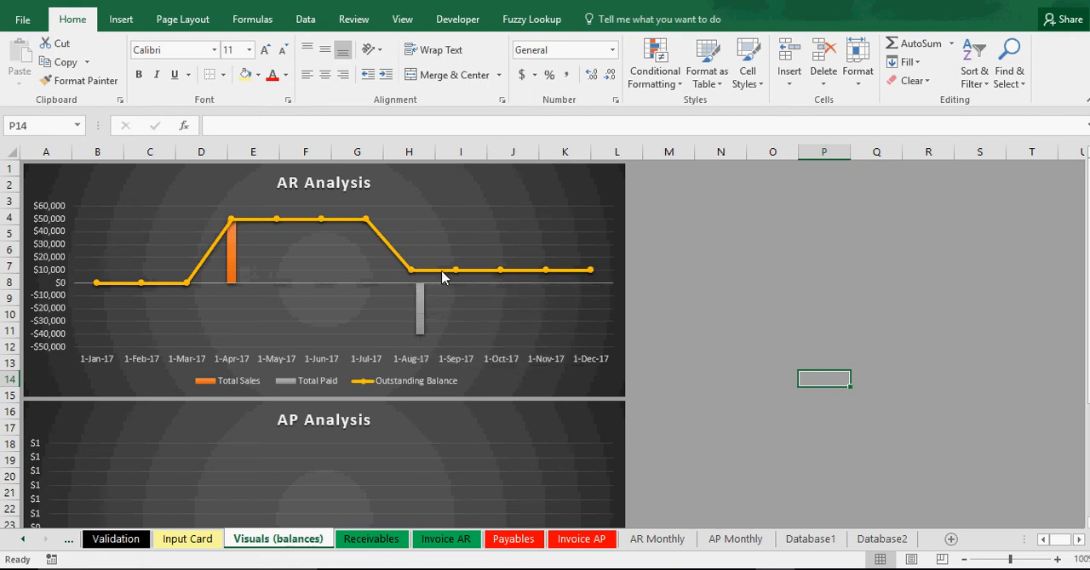
pyautogui.moveTo(457, 273)
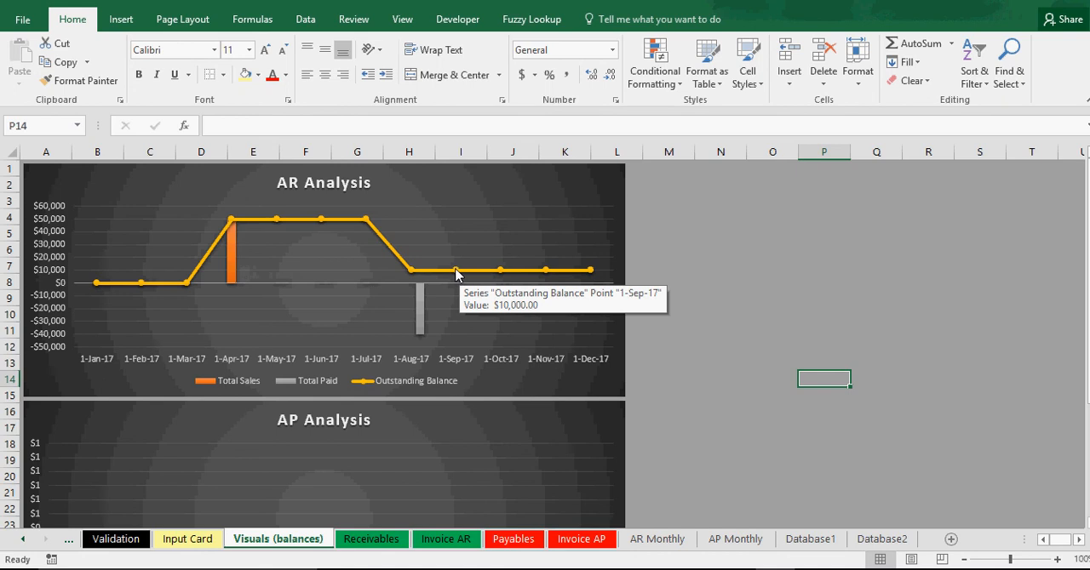
# Review the Instructions and Validation sheets and save the workbook with the Input Card open.
pyautogui.click(187, 539)
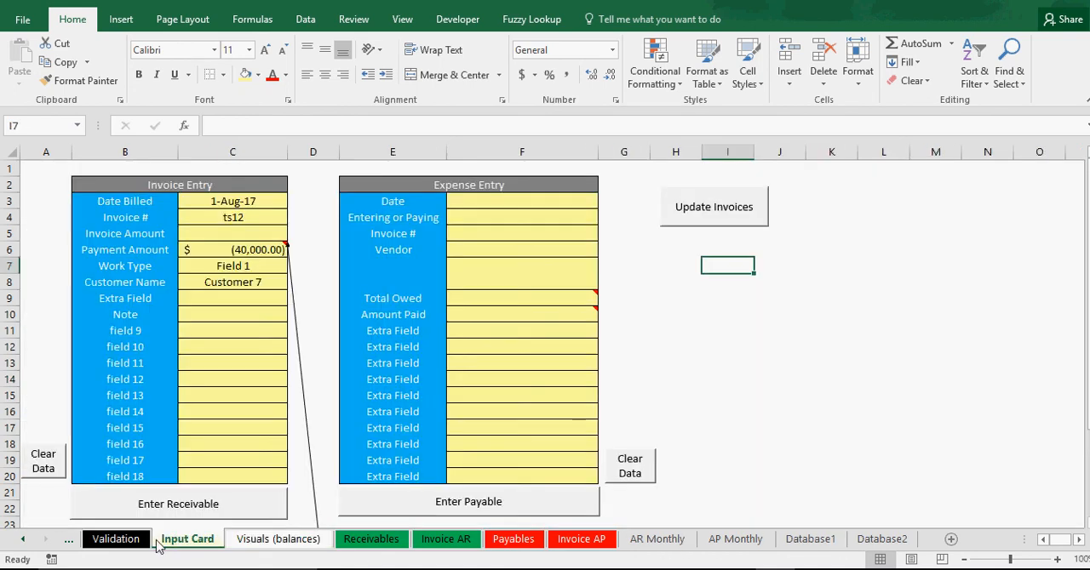
pyautogui.click(23, 540)
pyautogui.click(100, 540)
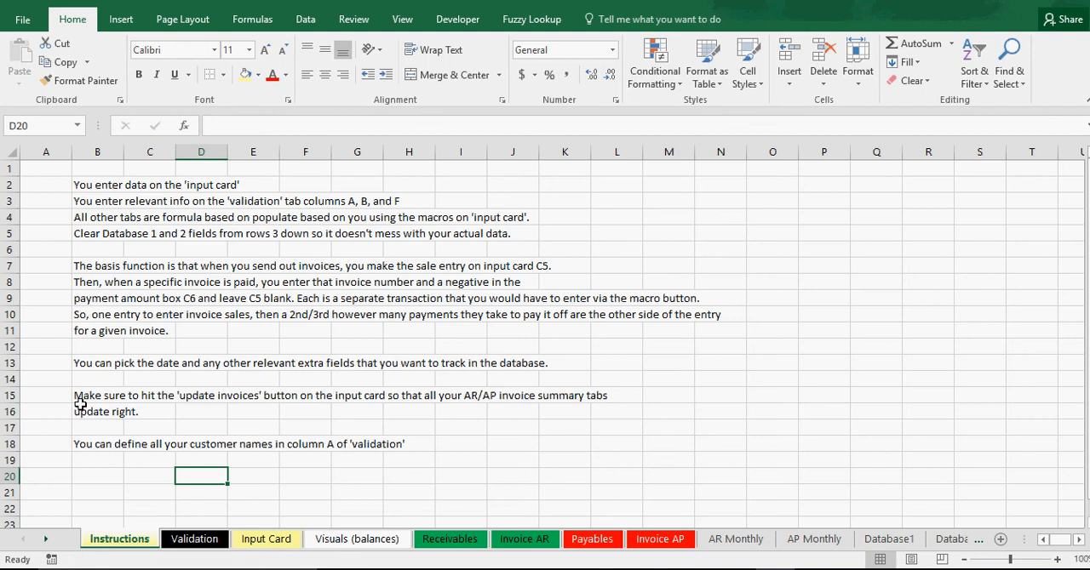
pyautogui.click(197, 542)
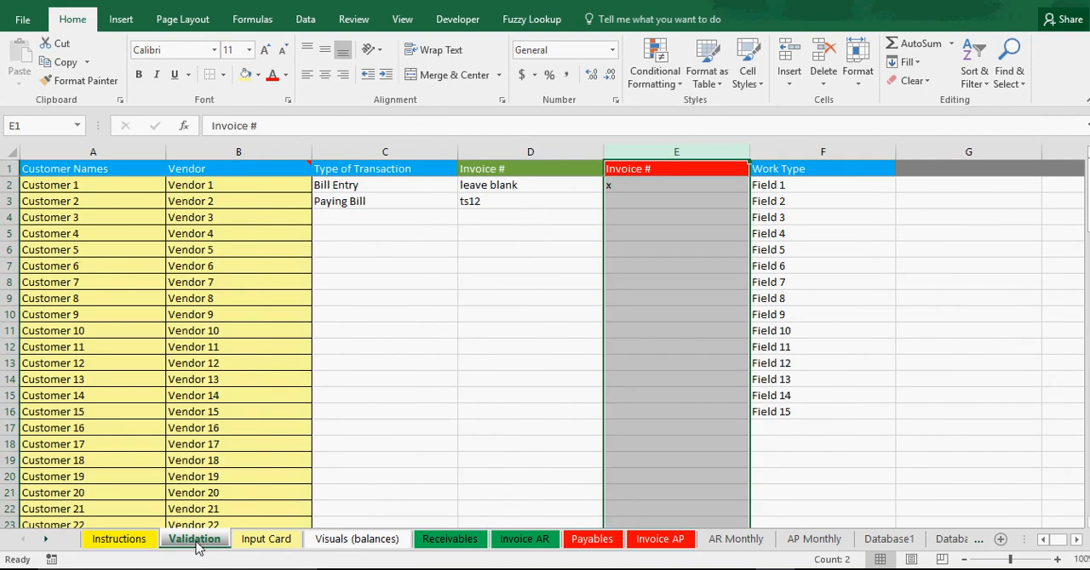
pyautogui.click(260, 540)
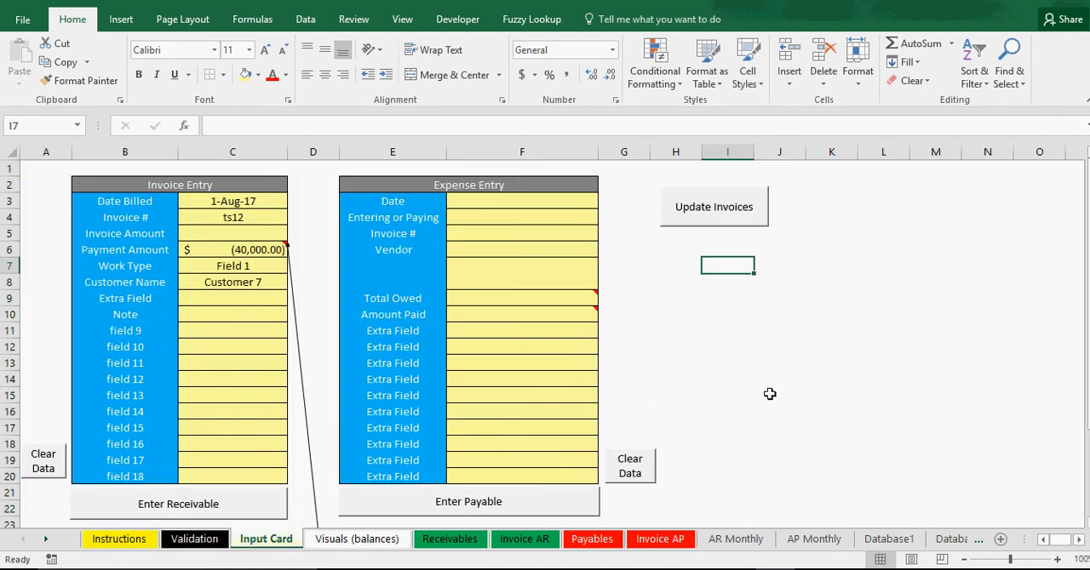
pyautogui.click(769, 394)
pyautogui.hotkey('ctrl', 's')
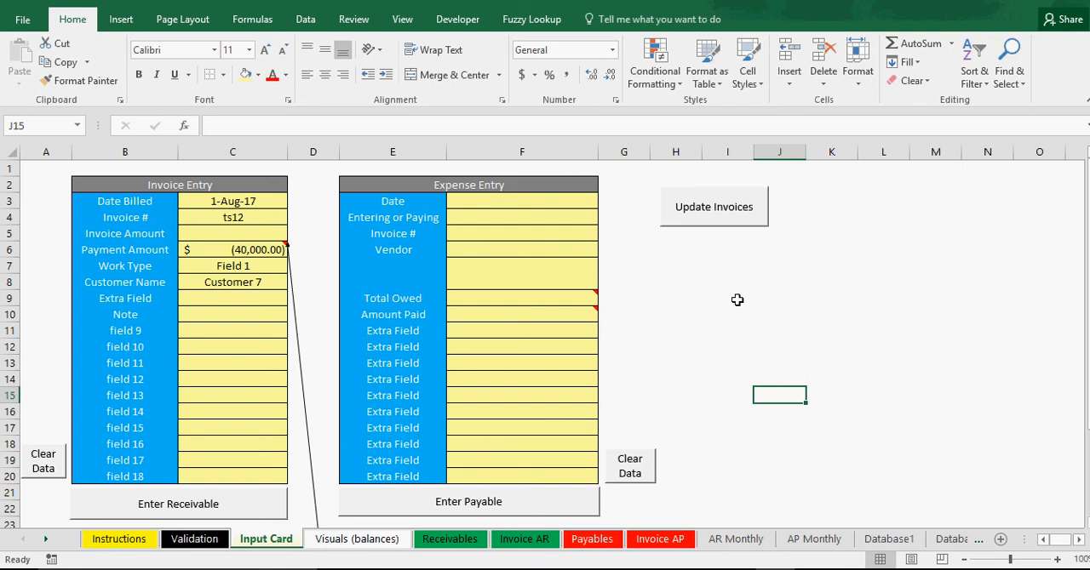
# Clear the Invoice Entry form on the Input Card and delete invoice ts12 from the Invoice AR sheet.
pyautogui.click(40, 474)
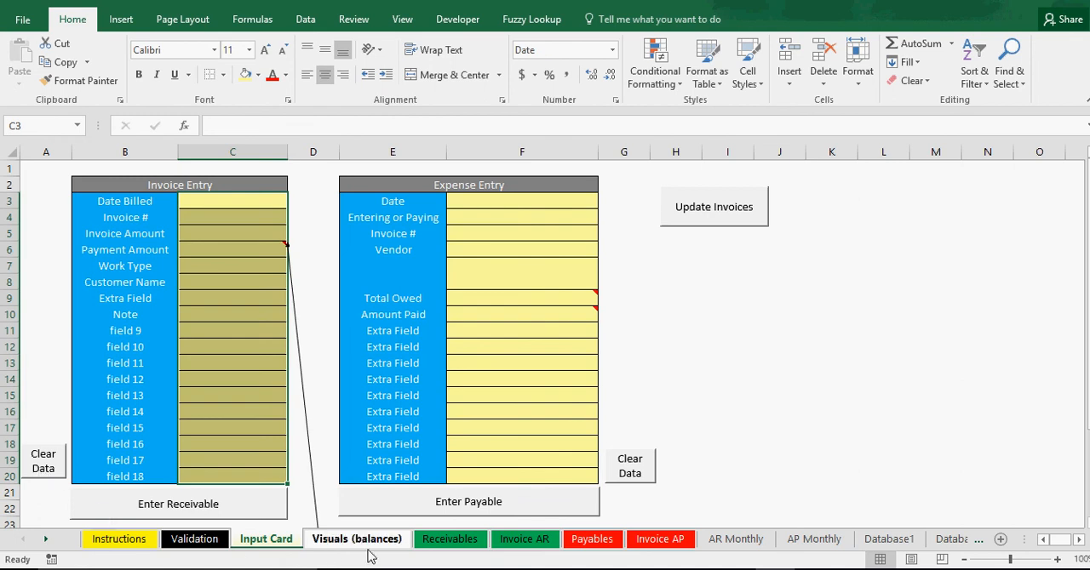
pyautogui.click(523, 540)
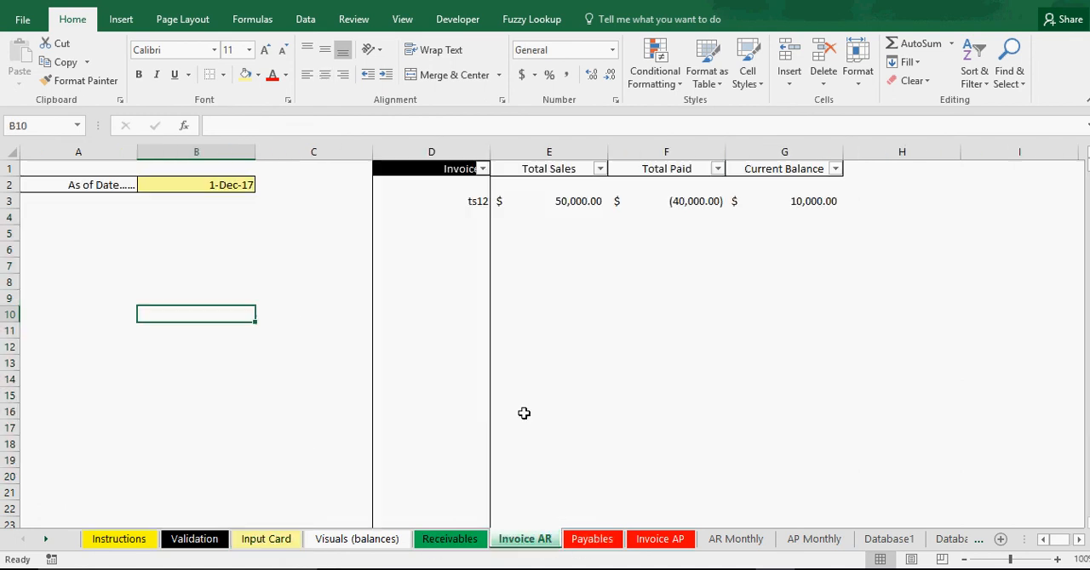
pyautogui.click(461, 198)
pyautogui.press('Delete')
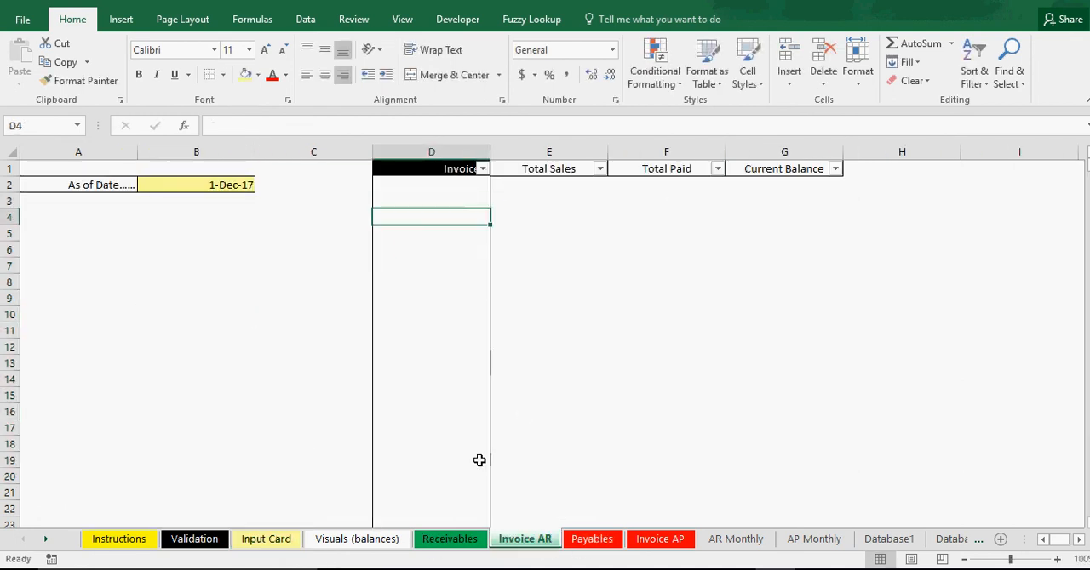
# Check the payables sheets and Database2 for sample data, and delete the two ts12 entries in rows 3 and 4 of Database1.
pyautogui.click(460, 542)
pyautogui.click(592, 540)
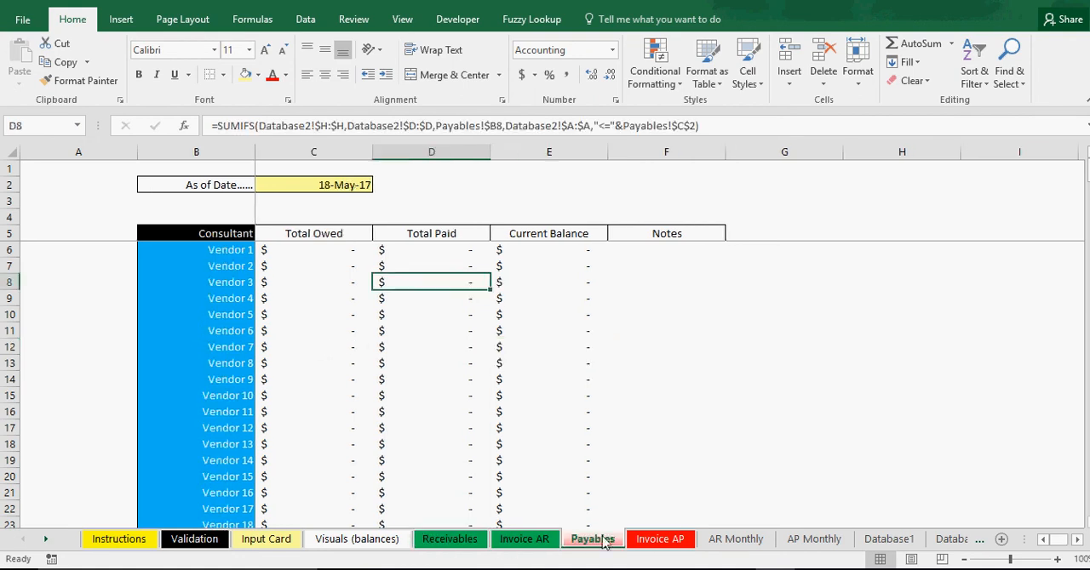
pyautogui.click(660, 540)
pyautogui.click(950, 539)
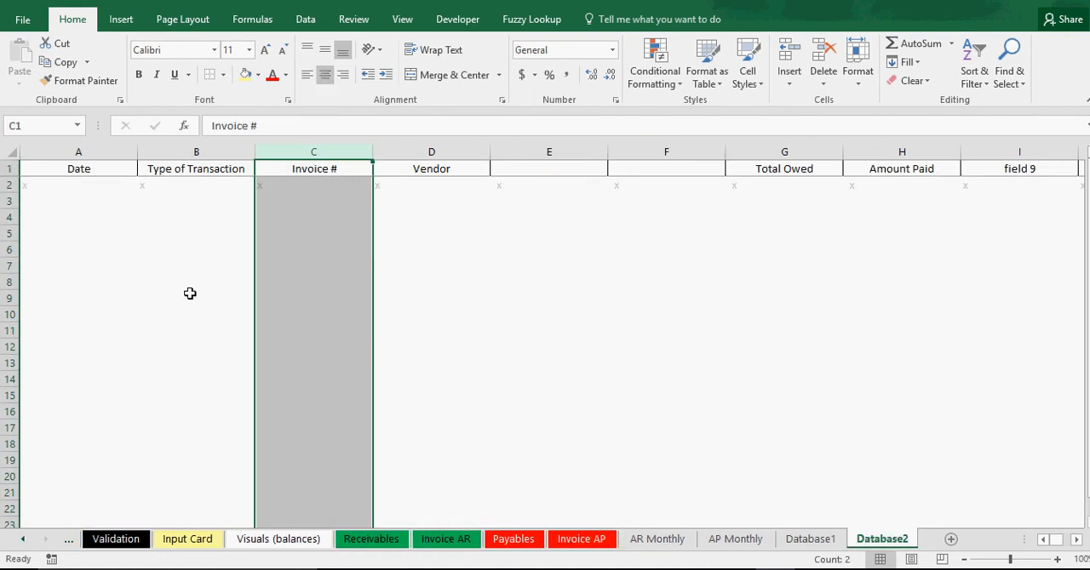
pyautogui.click(811, 545)
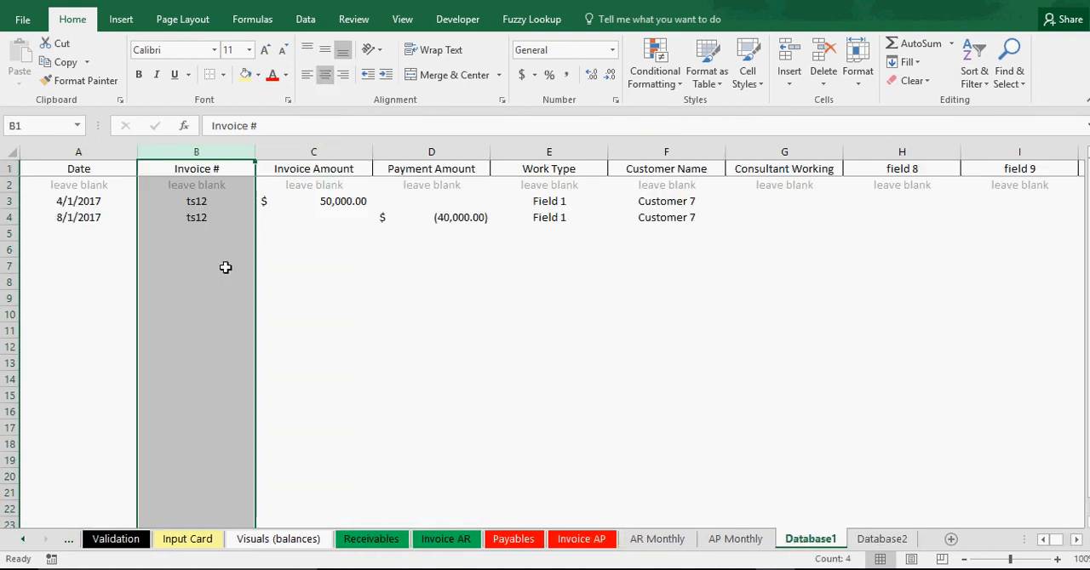
pyautogui.moveTo(9, 201); pyautogui.dragTo(9, 217)
pyautogui.rightClick(10, 217)
pyautogui.click(85, 347)
pyautogui.click(282, 360)
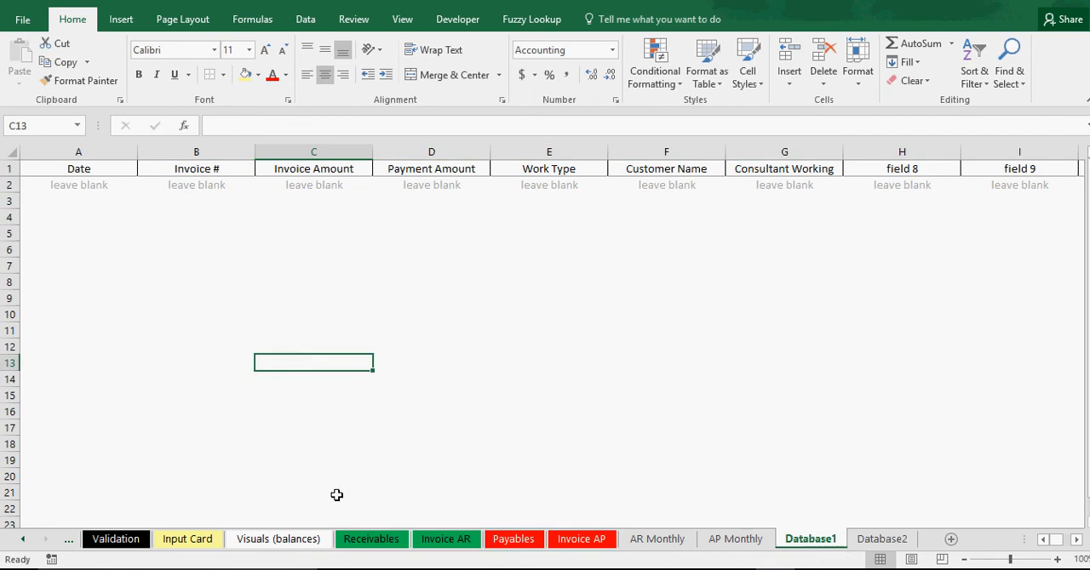
# Return to the Input Card sheet and save the cleaned workbook.
pyautogui.click(185, 538)
pyautogui.click(782, 363)
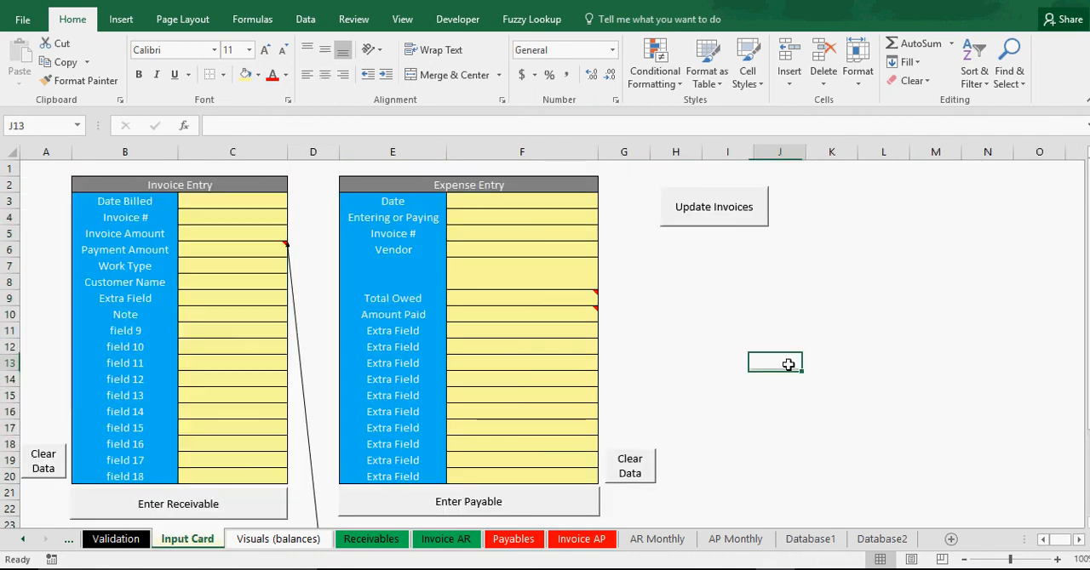
pyautogui.hotkey('ctrl', 's')
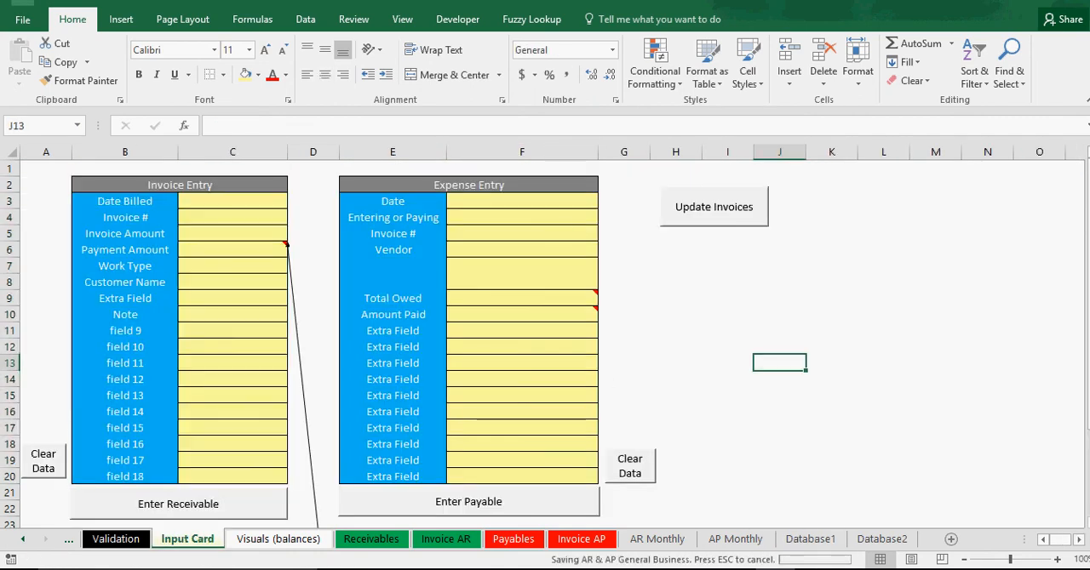